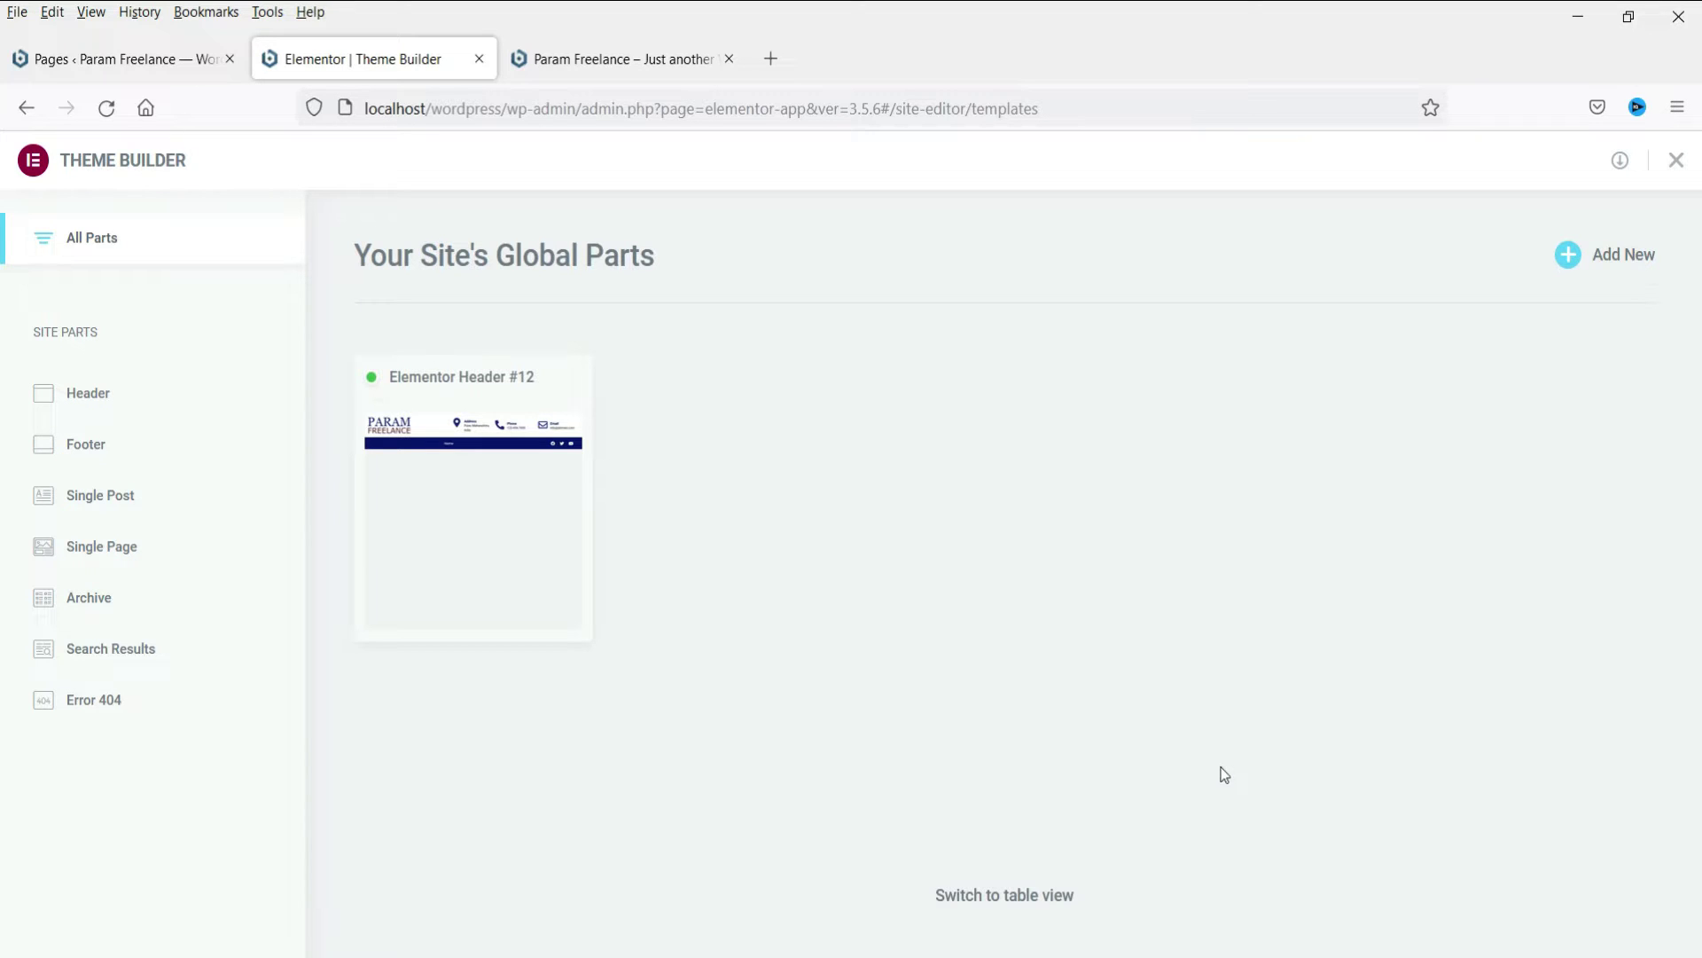
Review the existing header template, the site's front page and the list of pages.
click(480, 519)
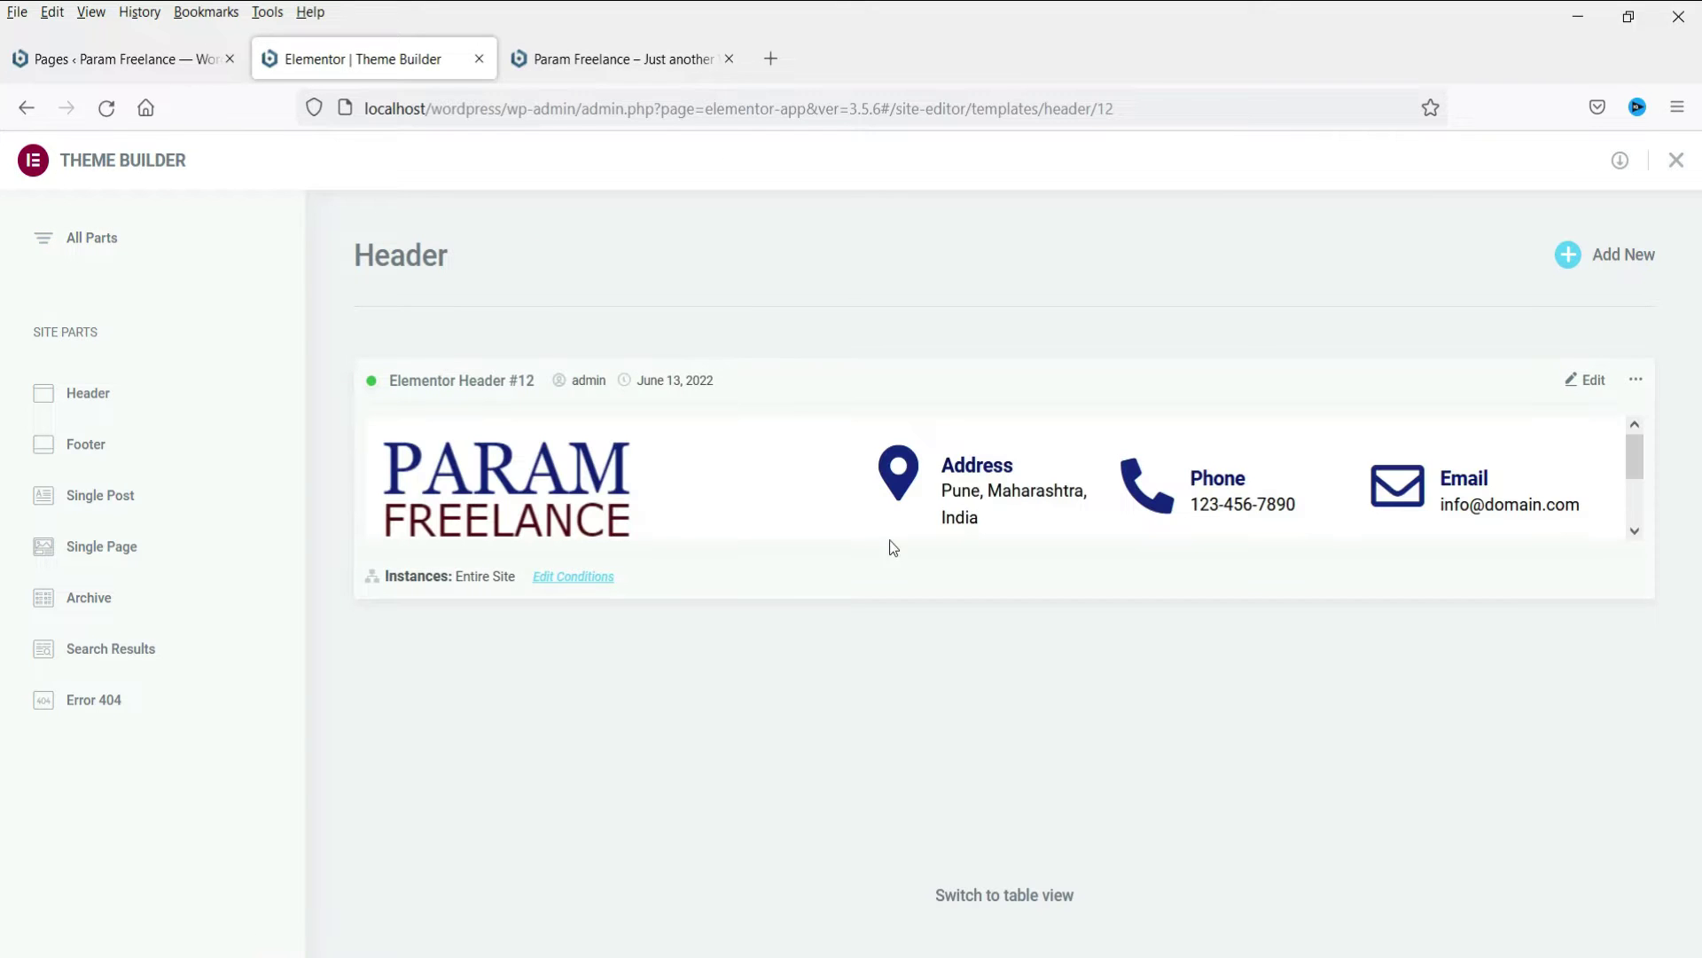
scroll(931, 449, down, 2)
key(ctrl+Tab)
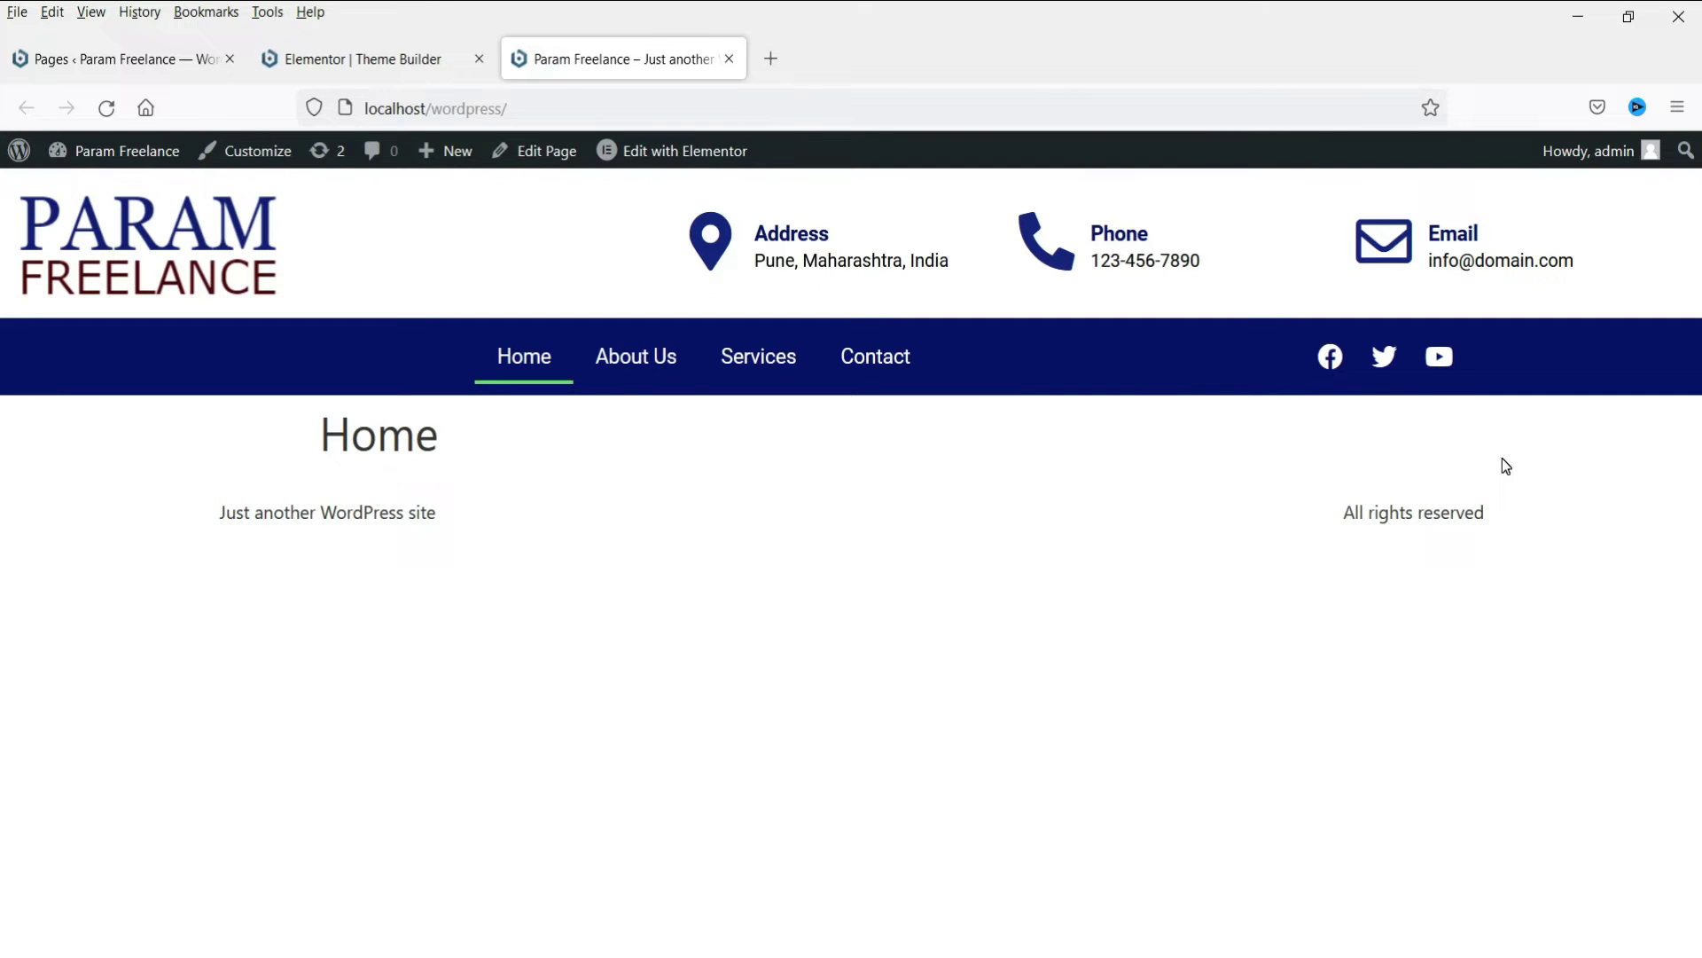
click(79, 69)
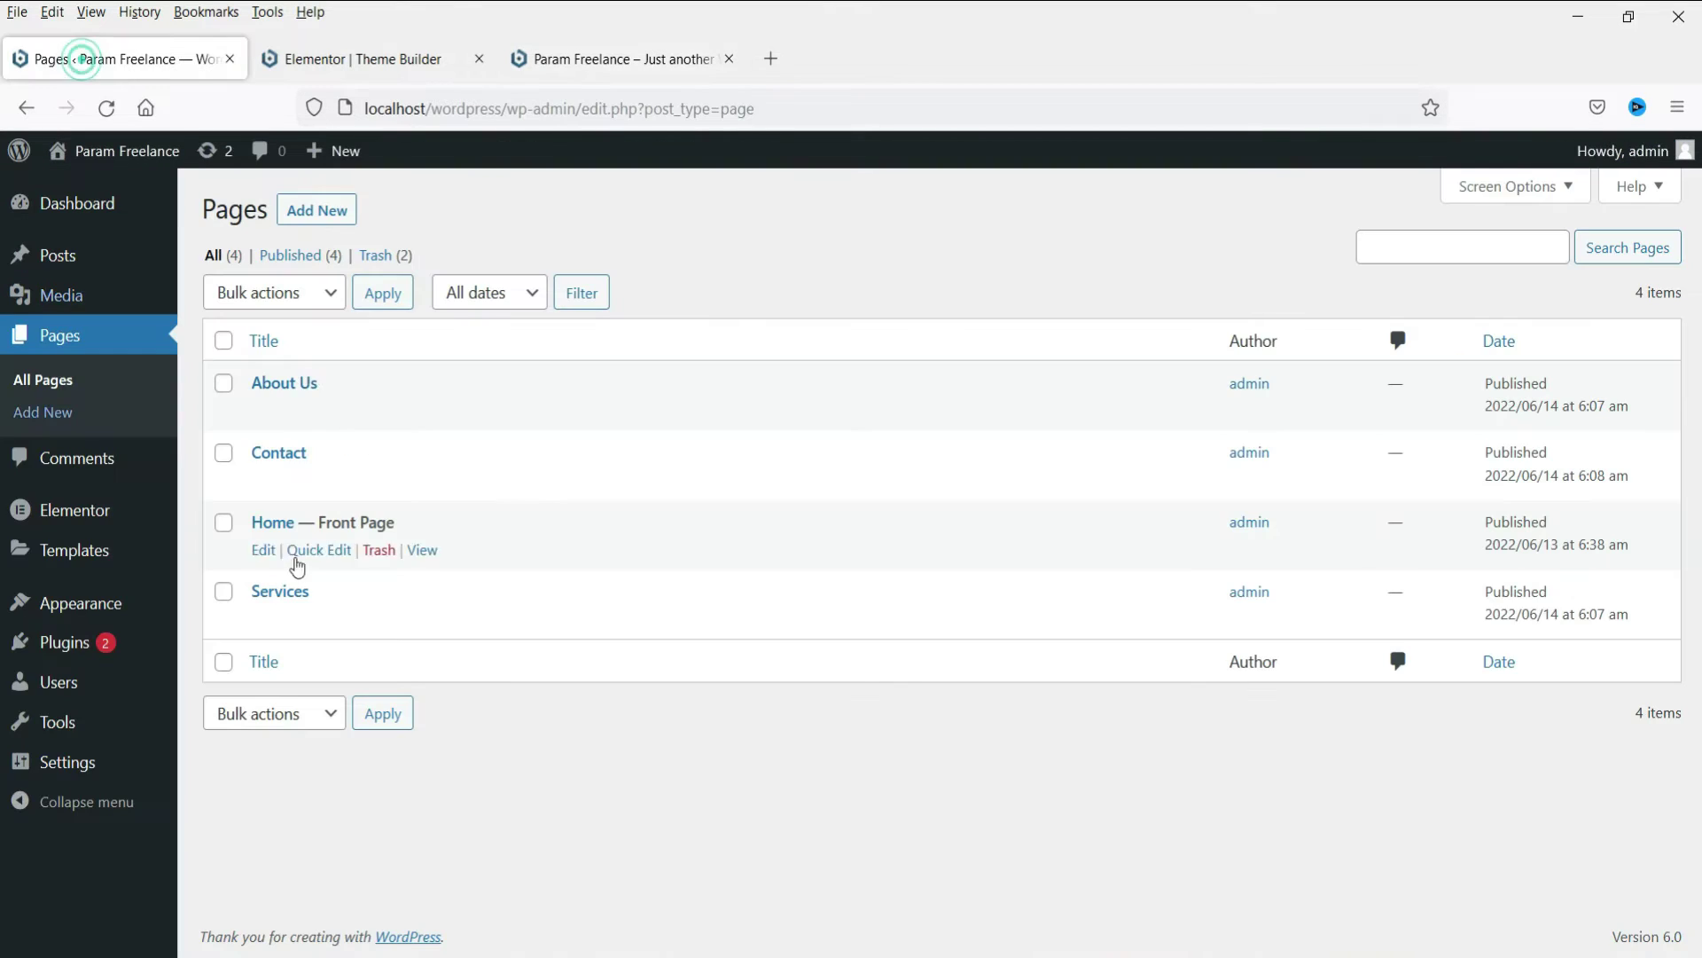
click(572, 64)
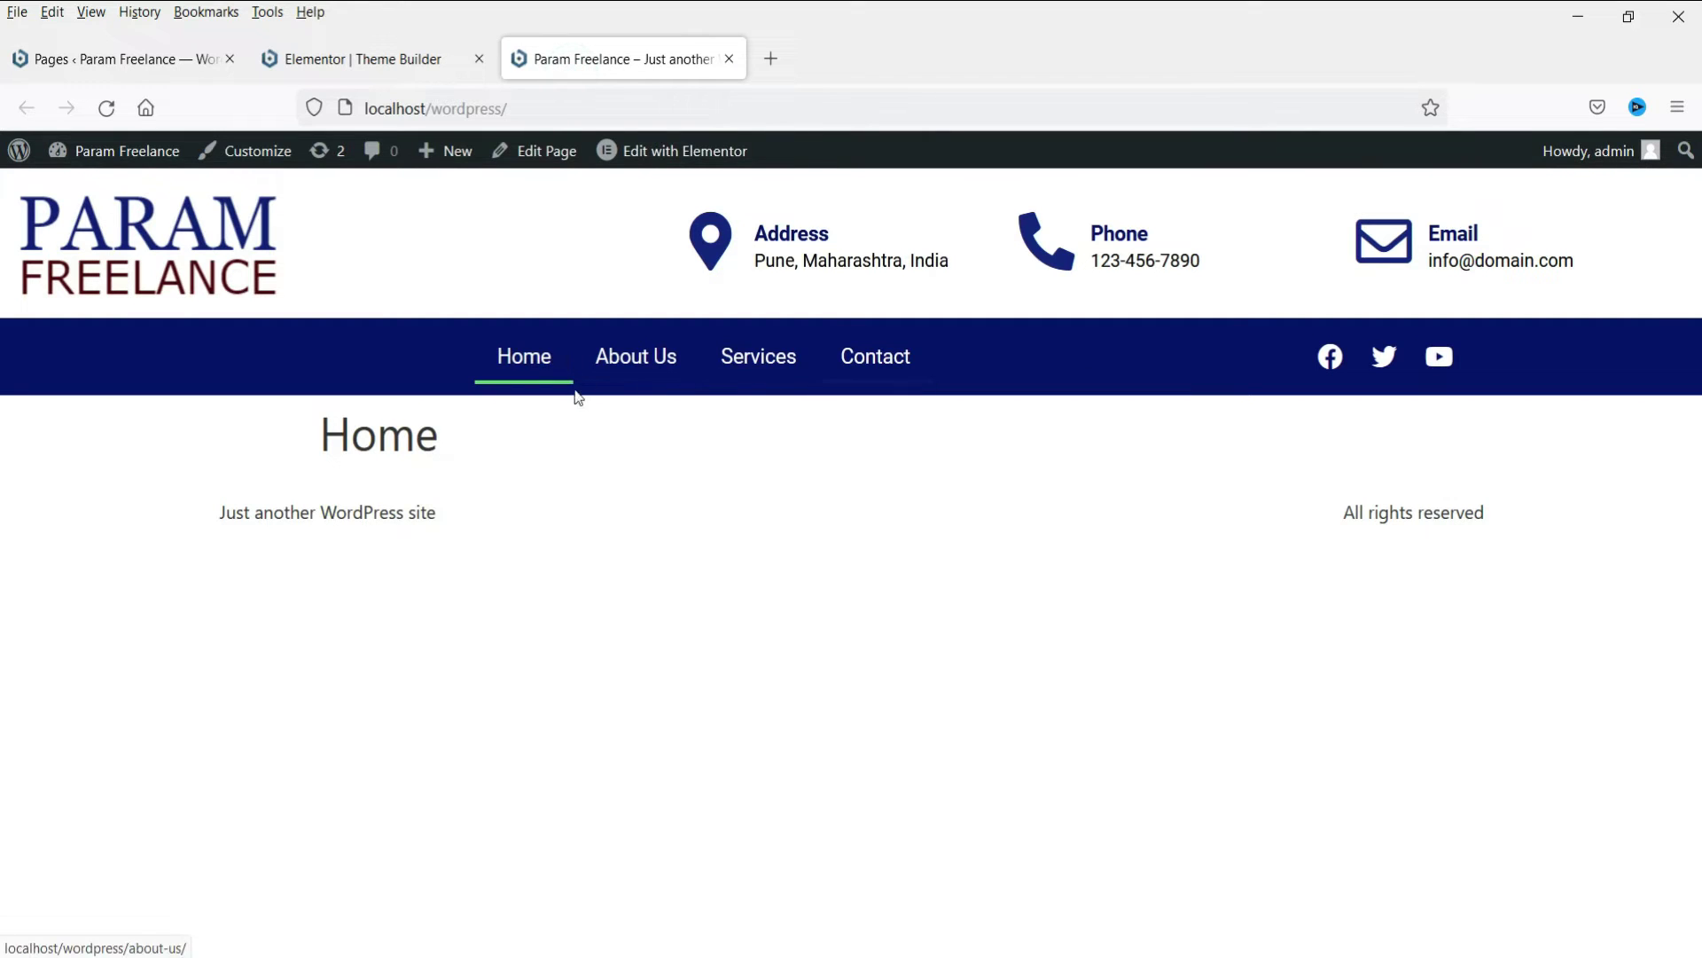
Open the header template for editing, rename it "Header" in its general settings and save the update.
click(375, 69)
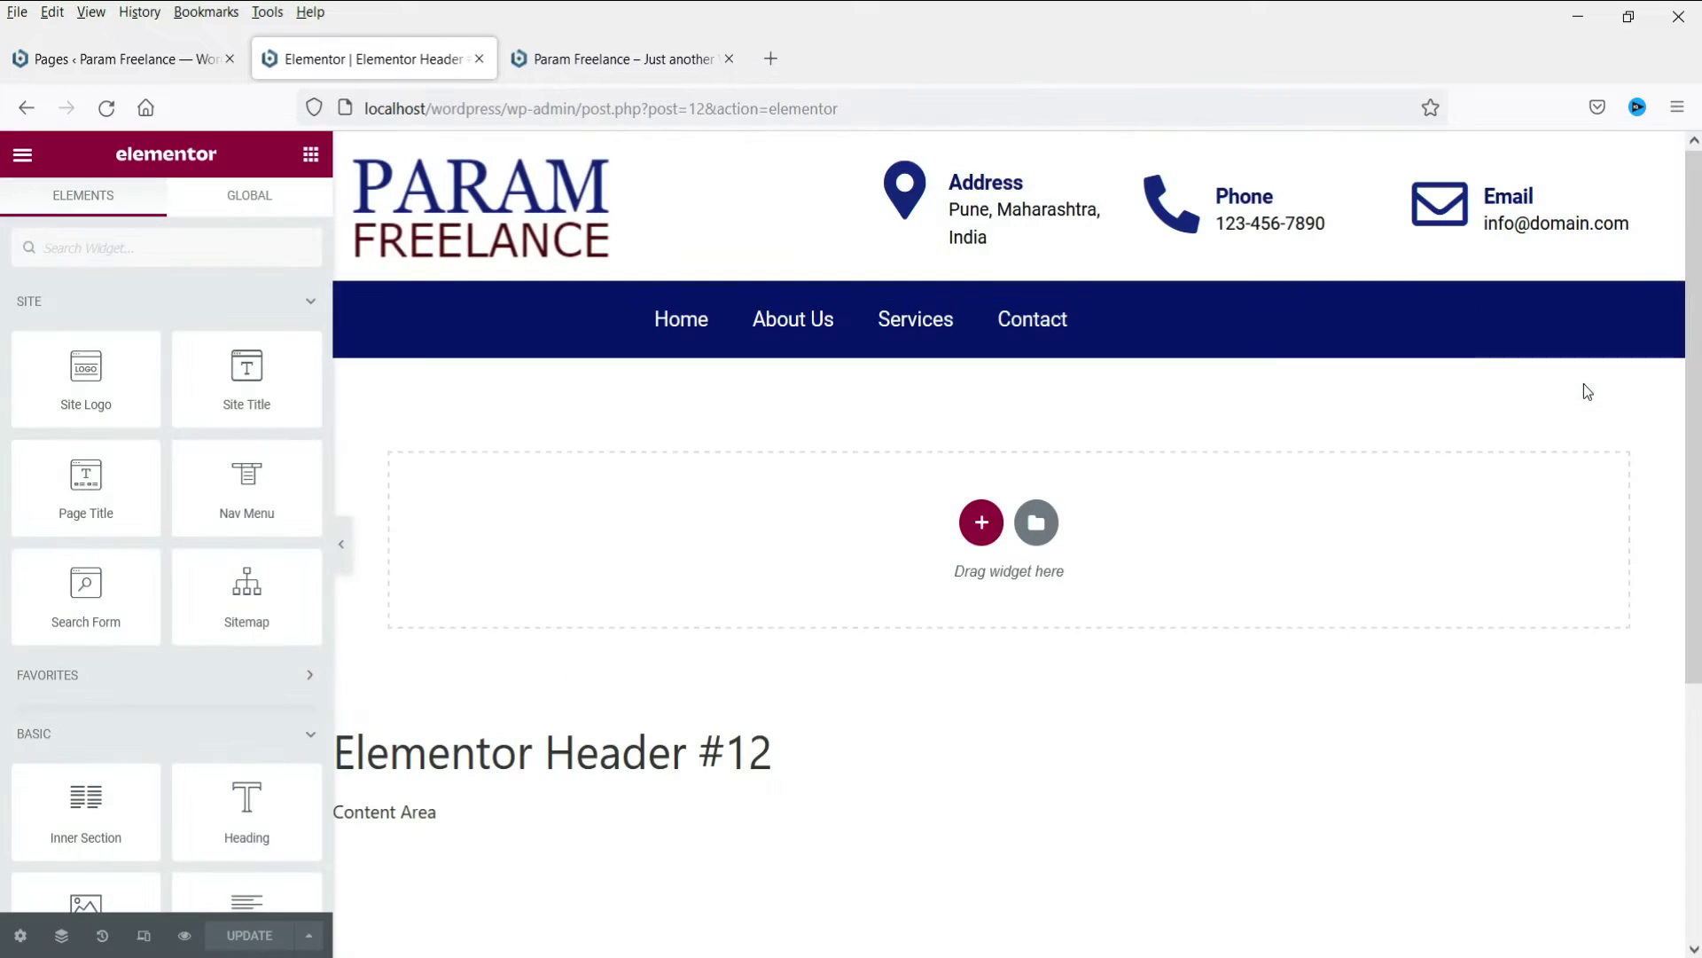
click(19, 937)
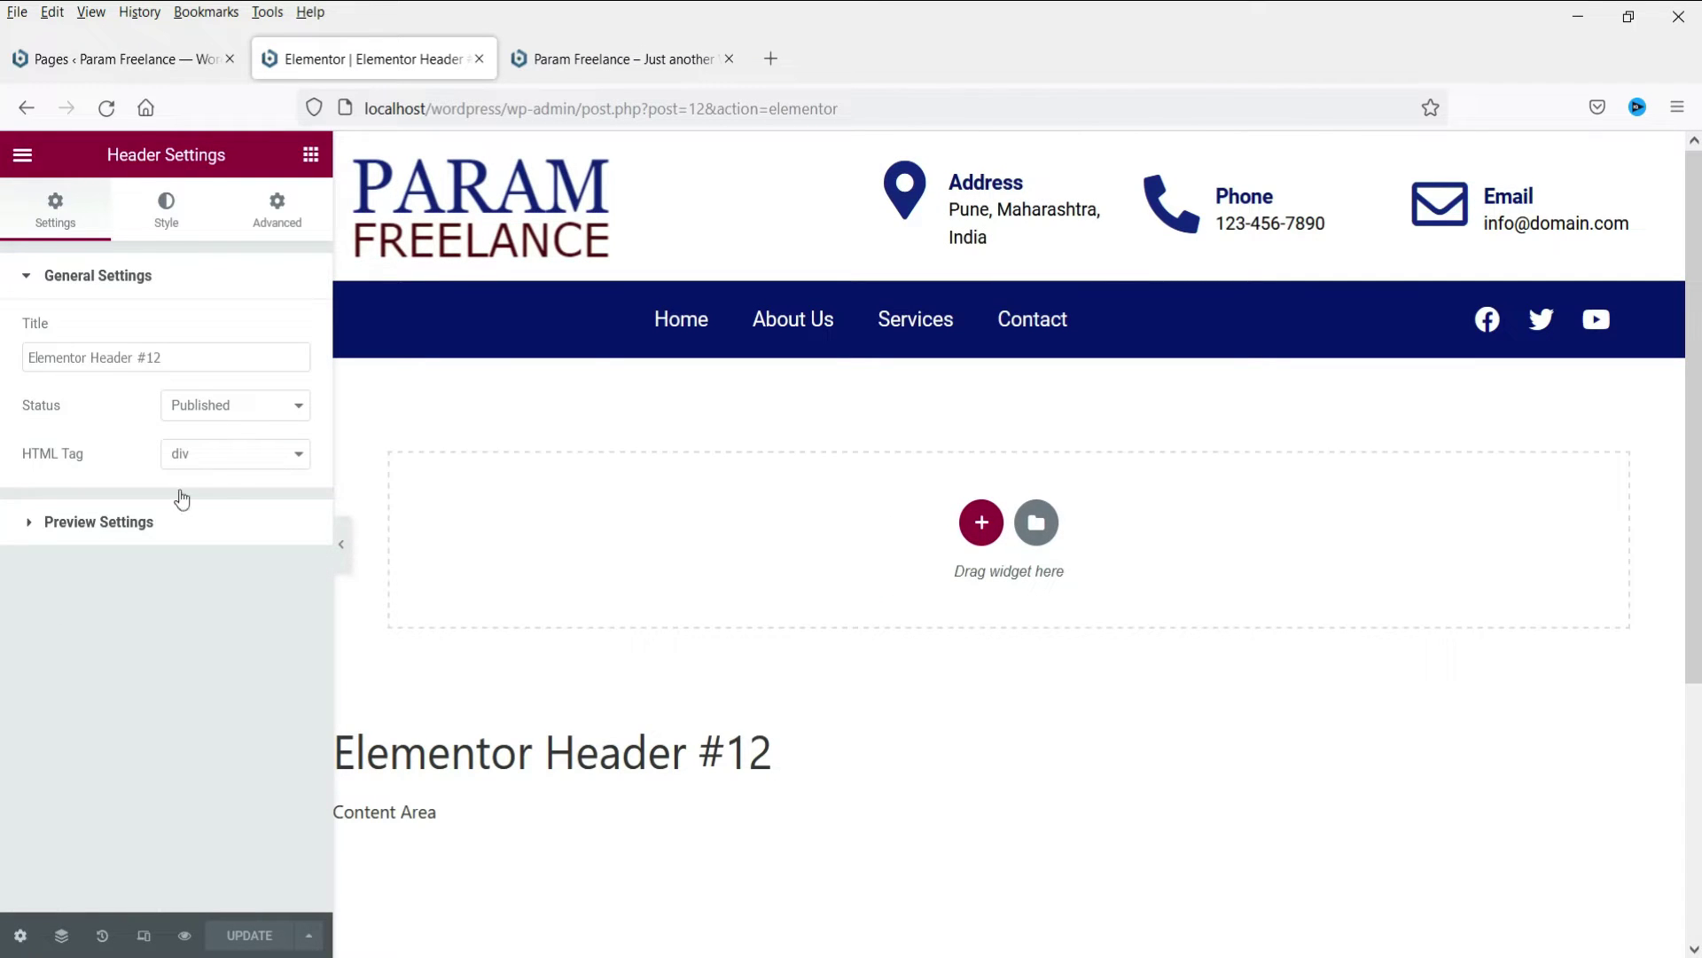
triple_click(117, 359)
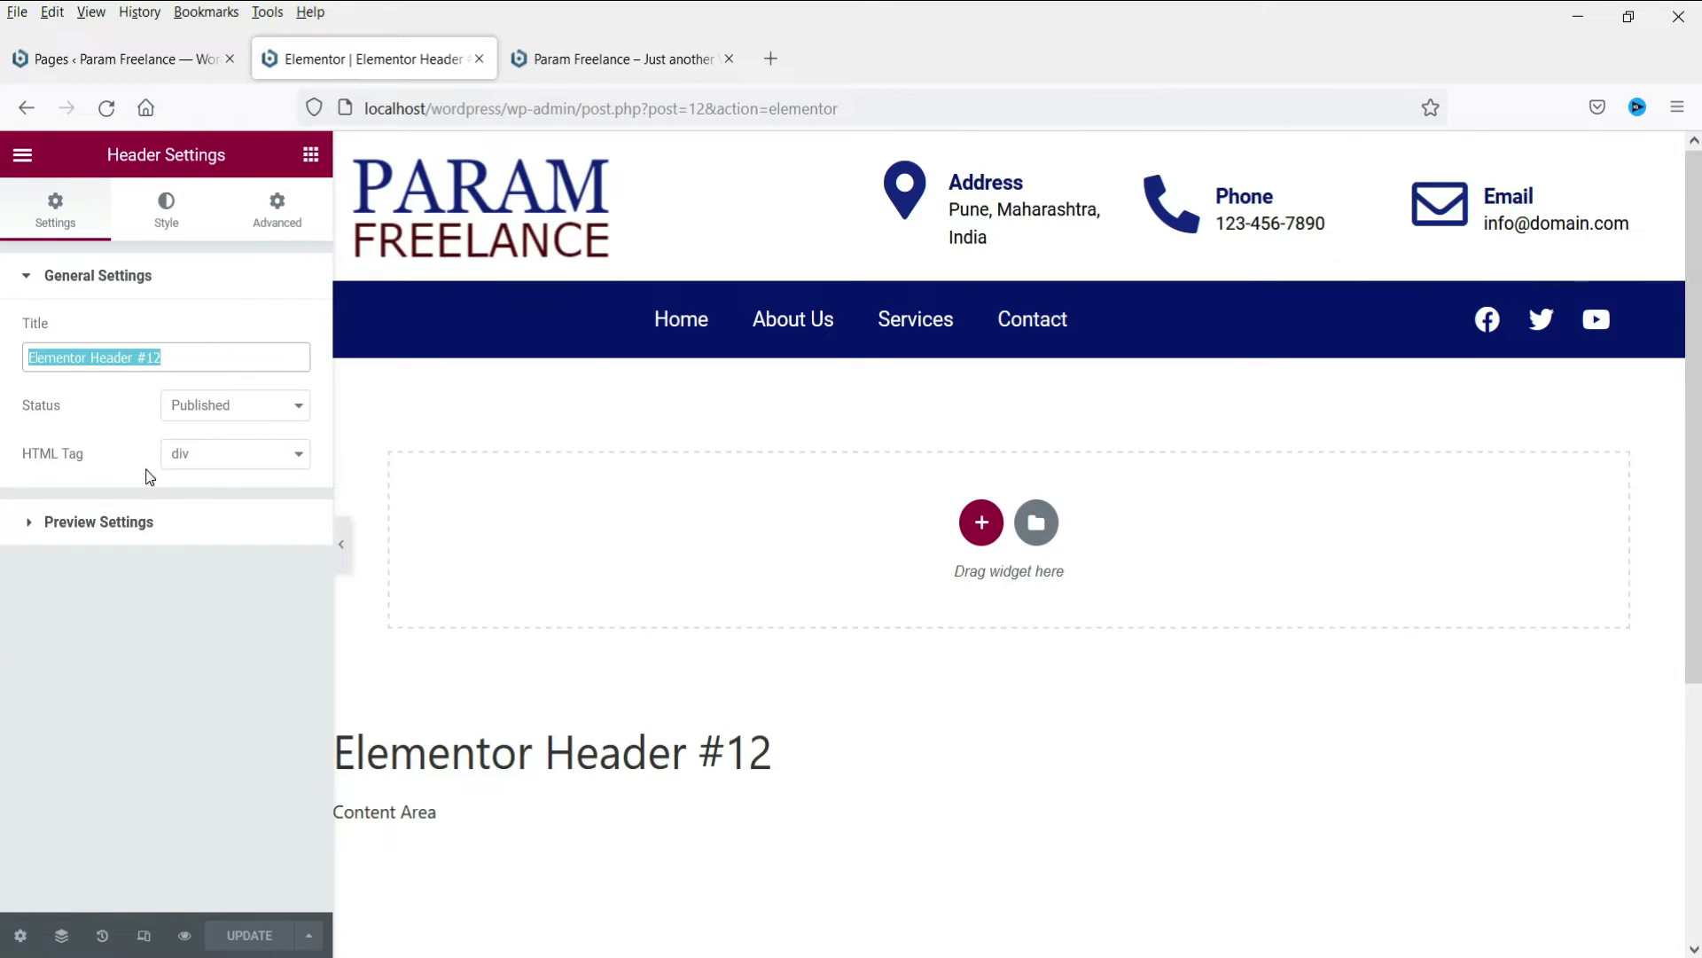
text(Header)
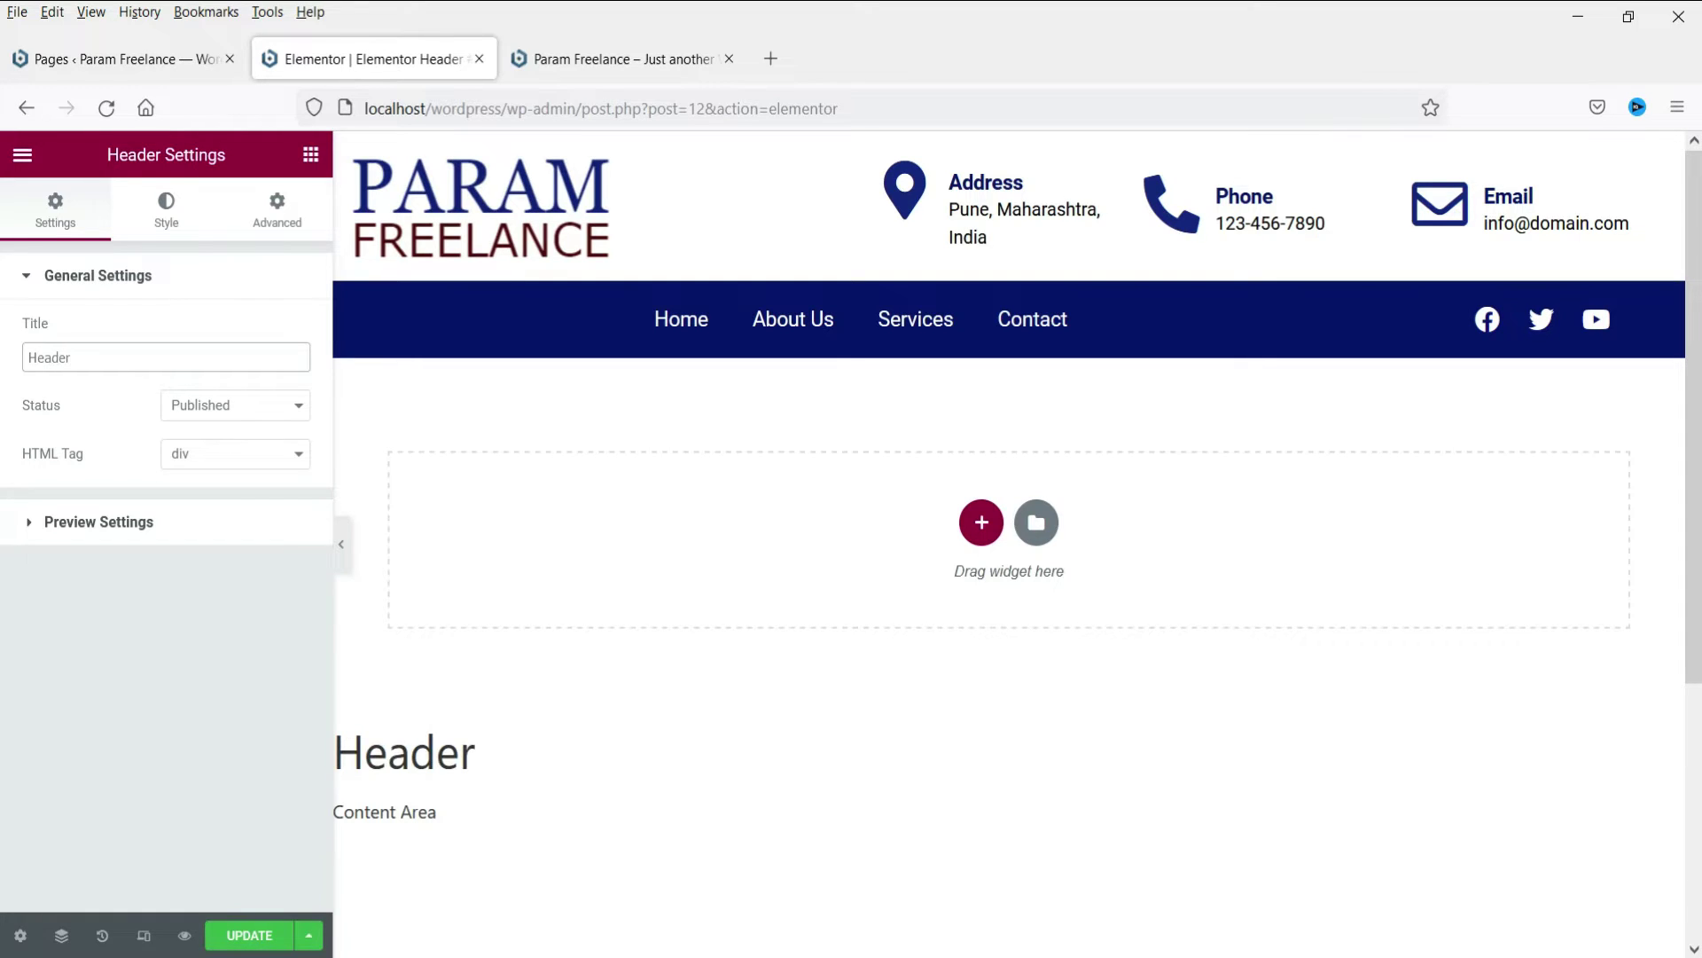
click(228, 935)
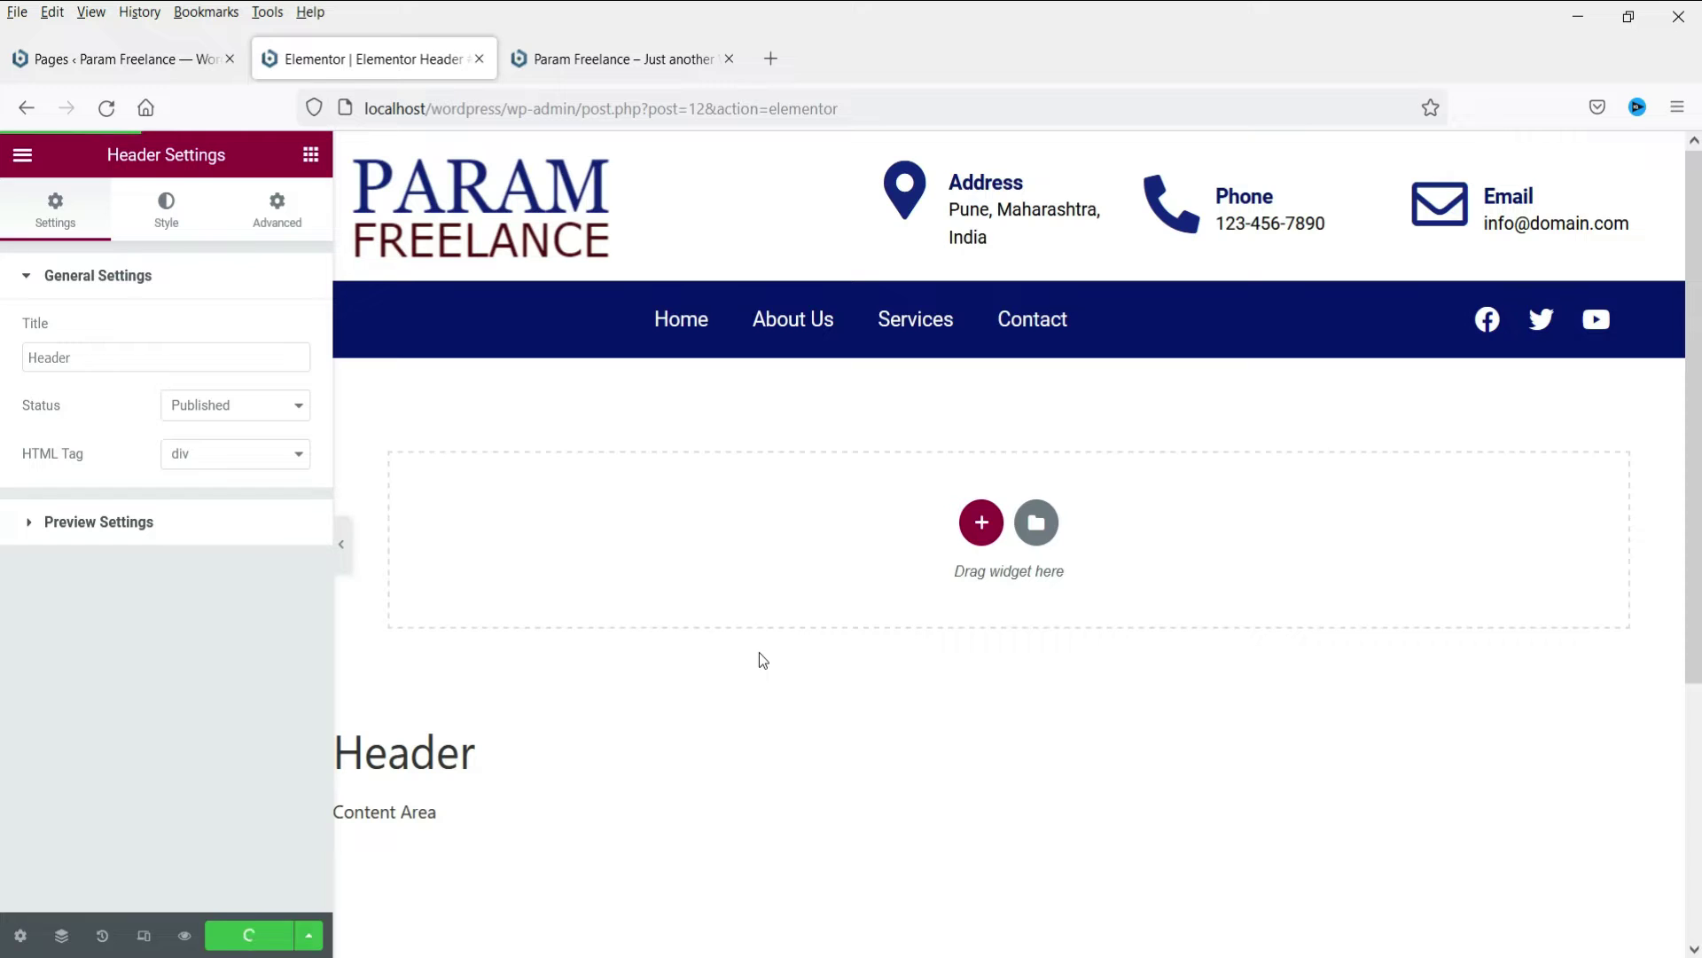
Open the Theme Builder from the WordPress dashboard and create a new footer template.
click(100, 63)
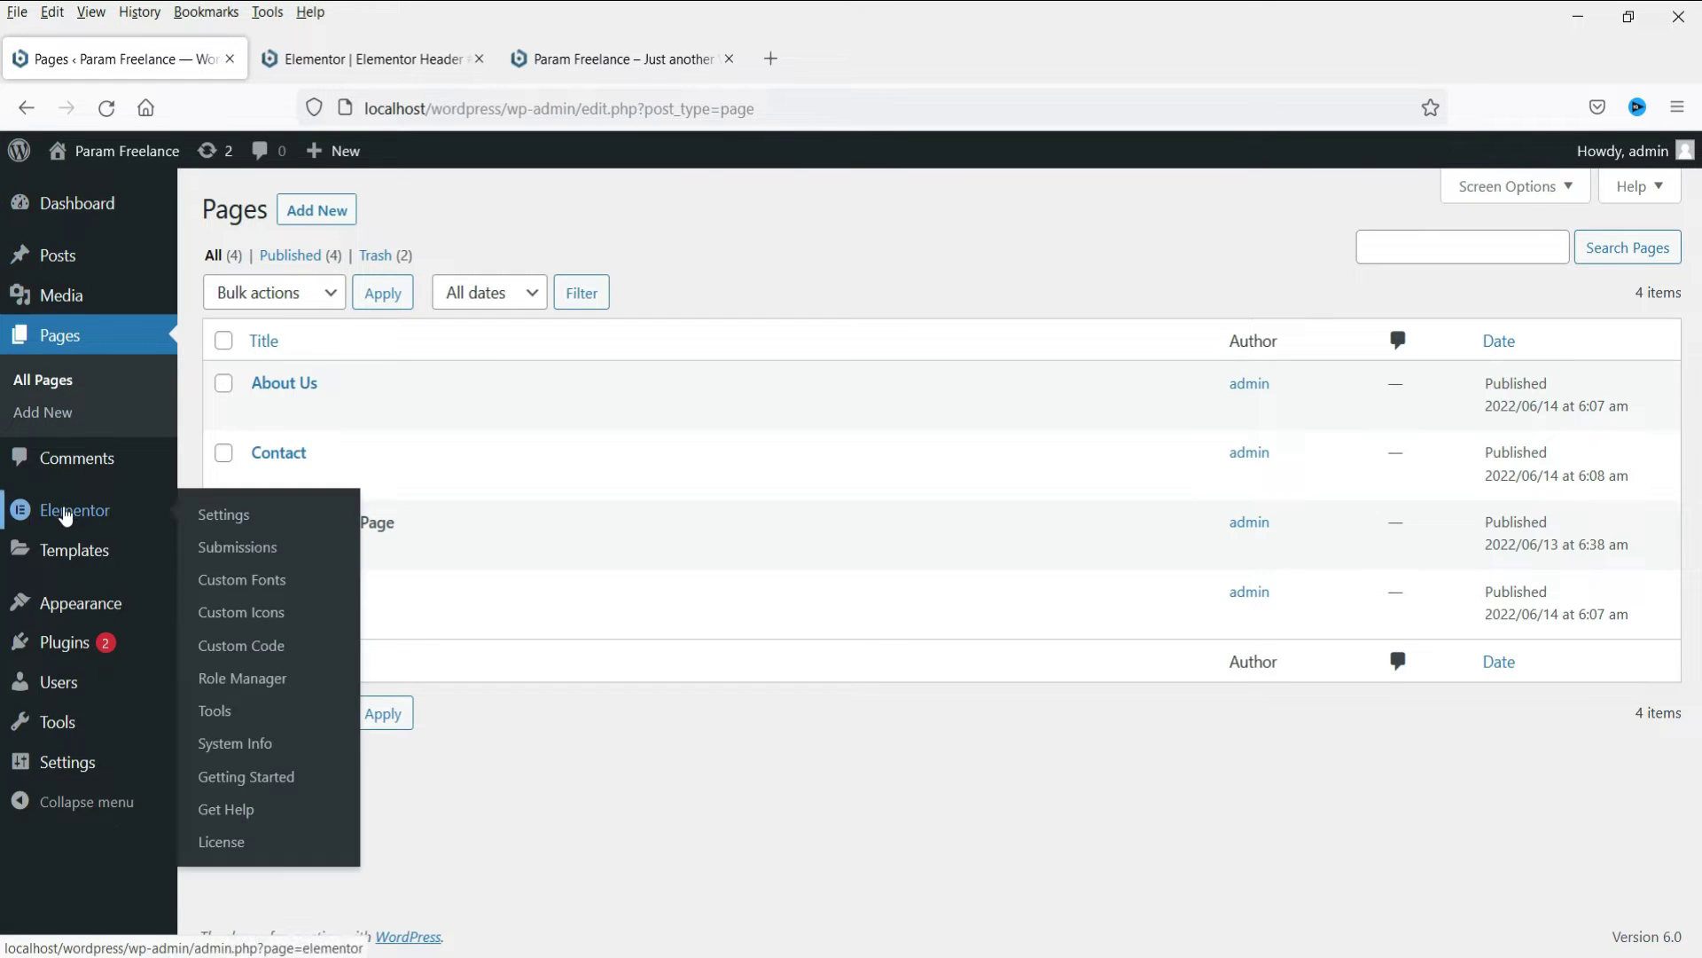
mouse_move(76, 565)
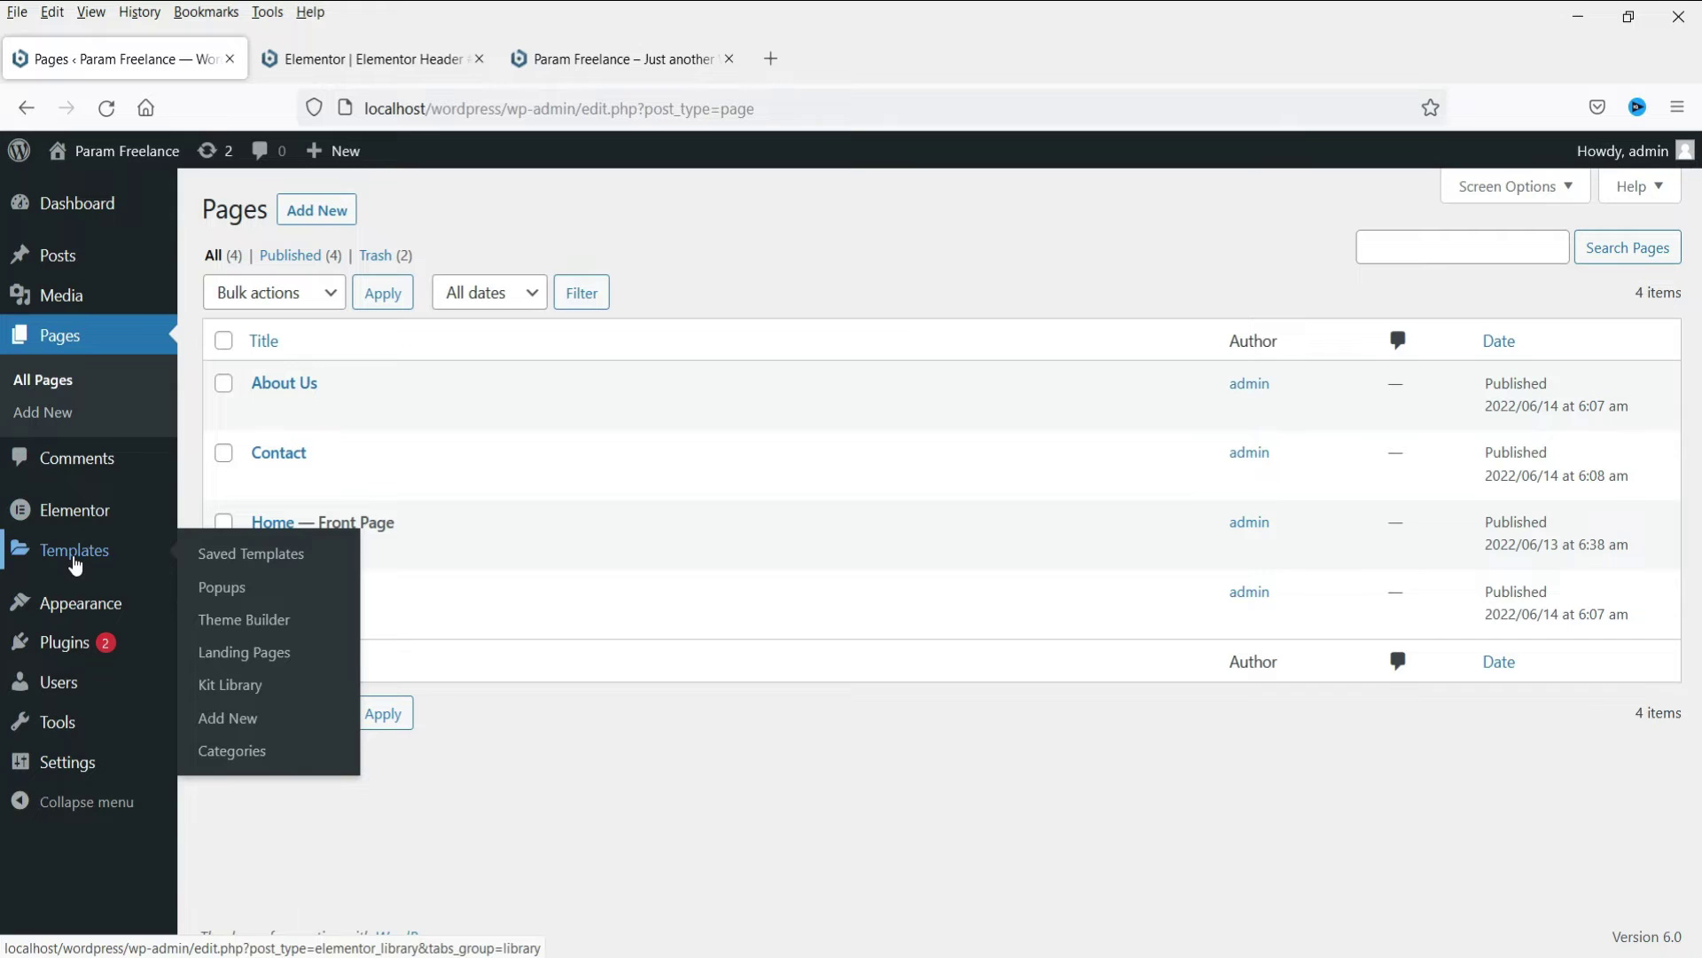
click(263, 627)
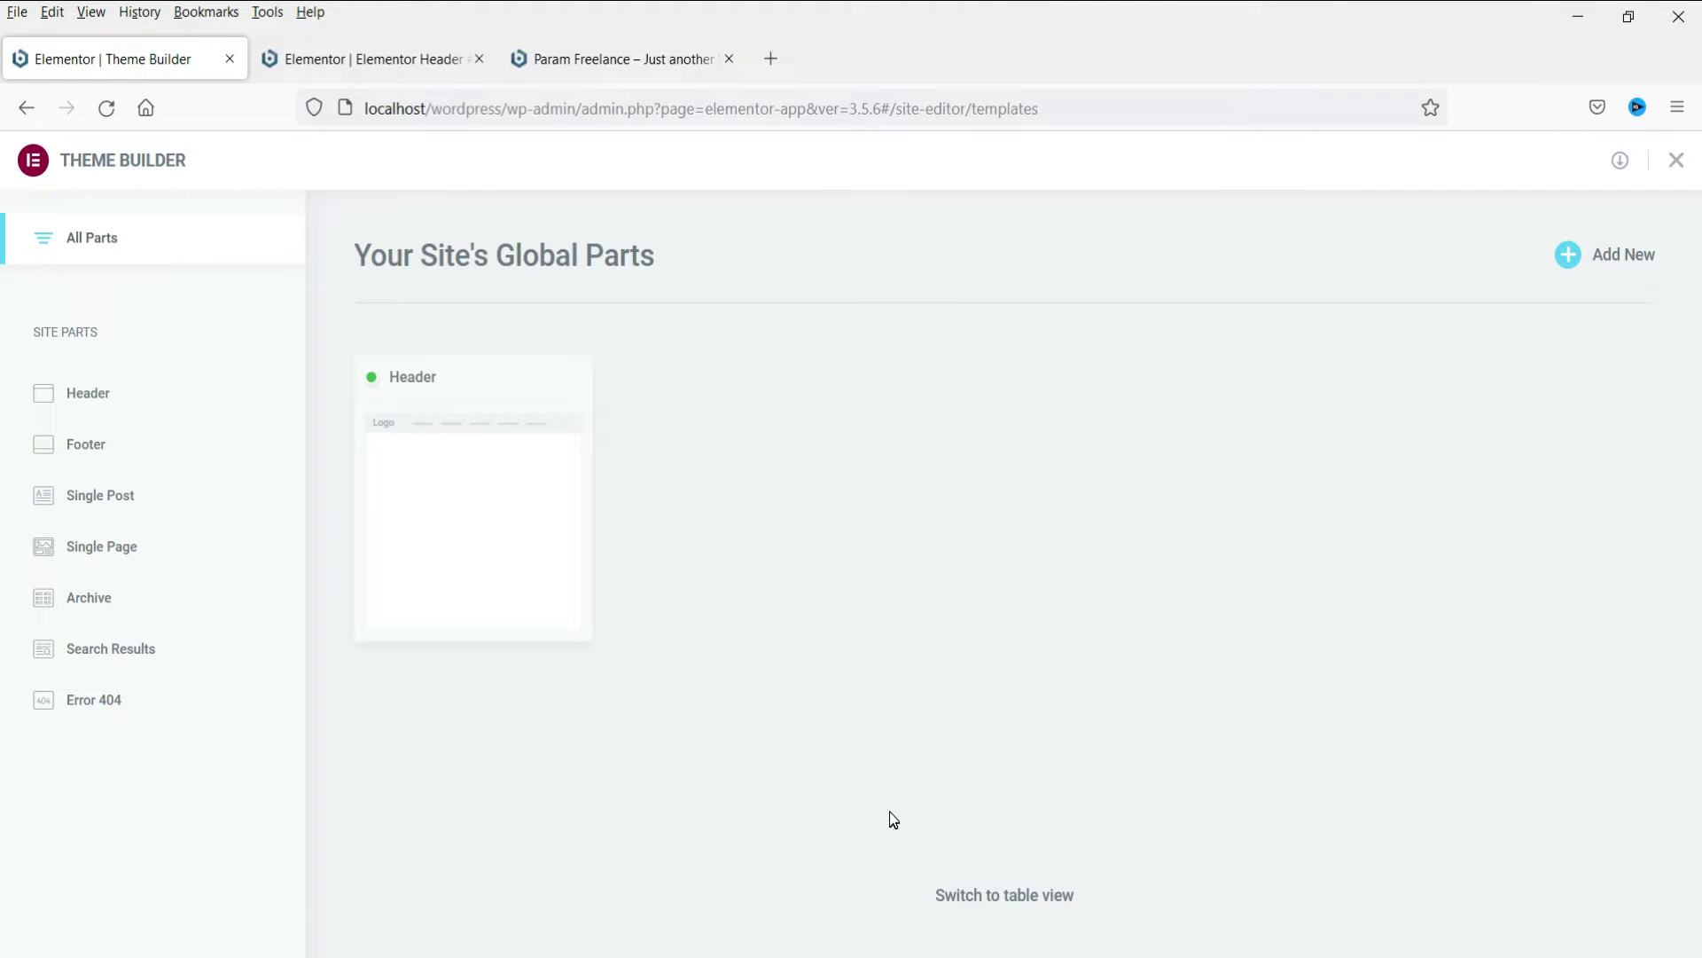
click(104, 452)
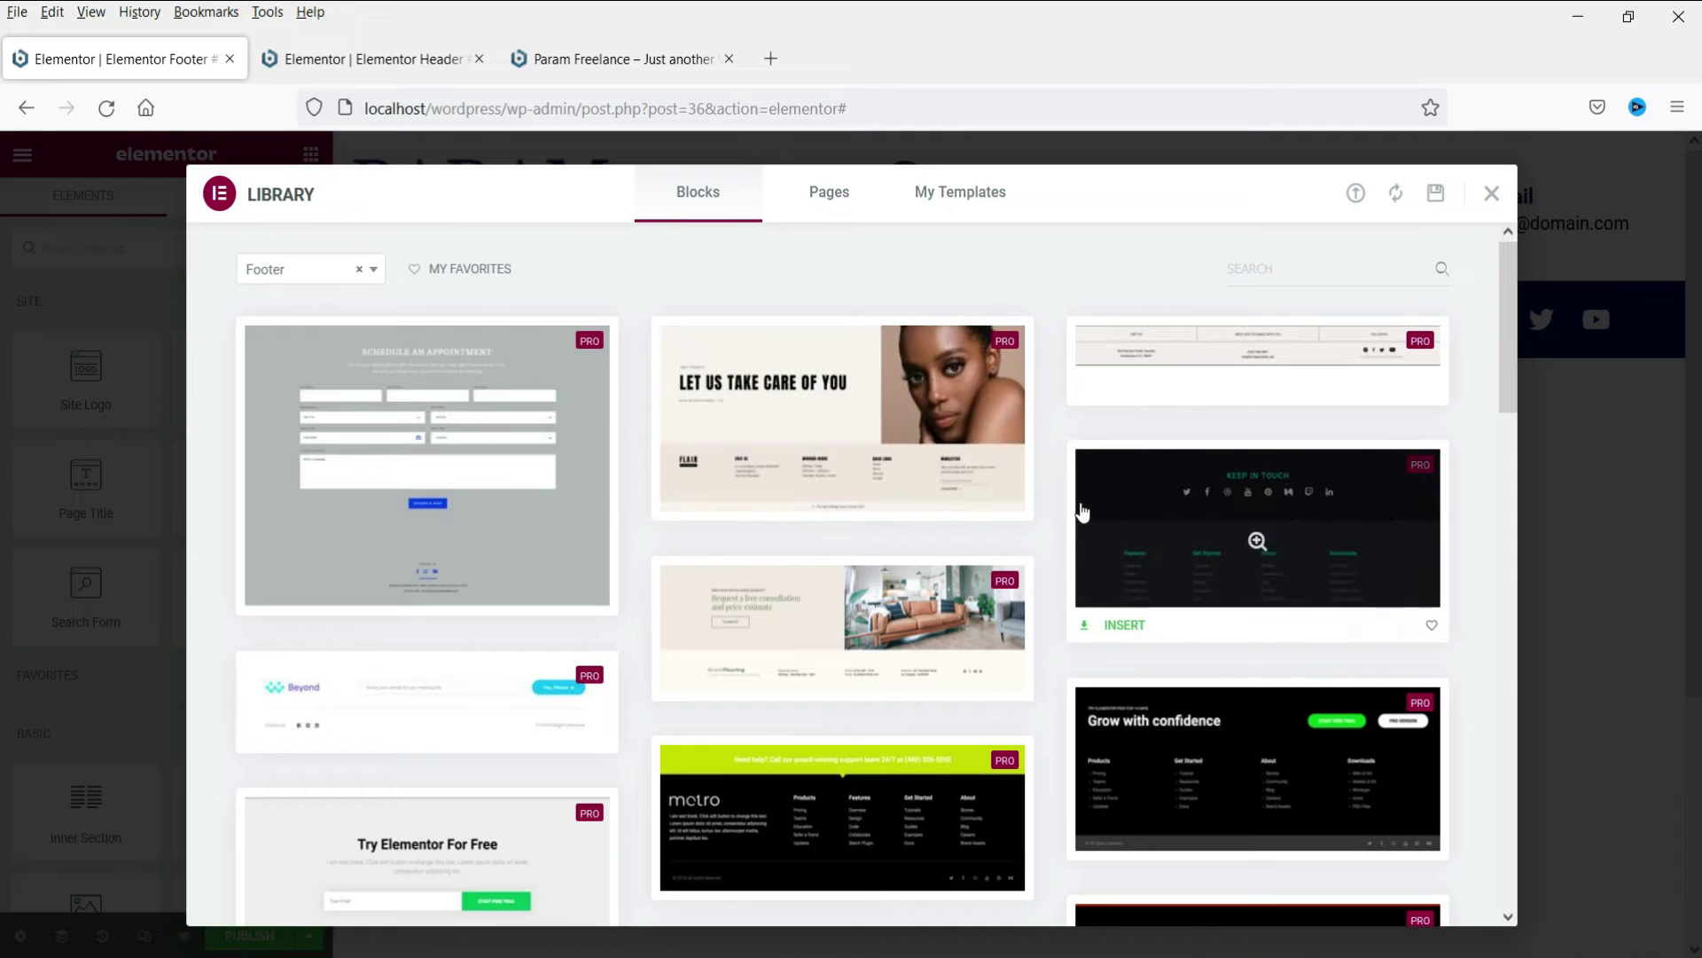
Open the preview image of the black Metro footer with the green support banner in a new browser tab, then close the block library.
scroll(1466, 417, down, 3)
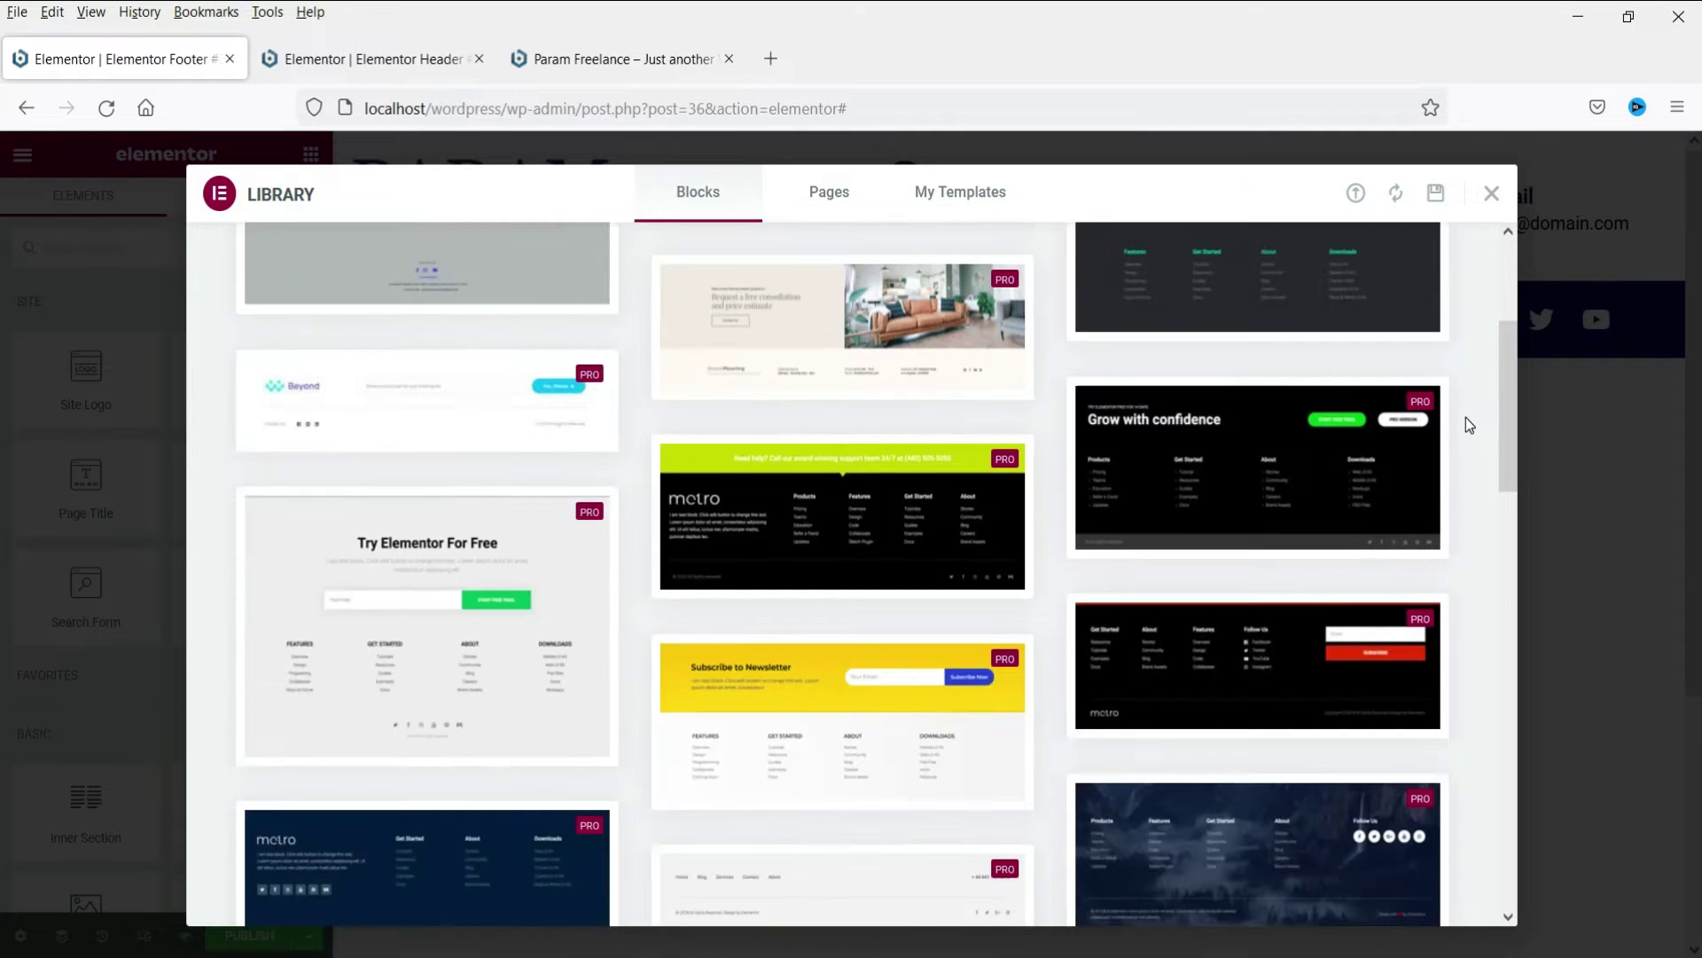
scroll(1460, 494, down, 6)
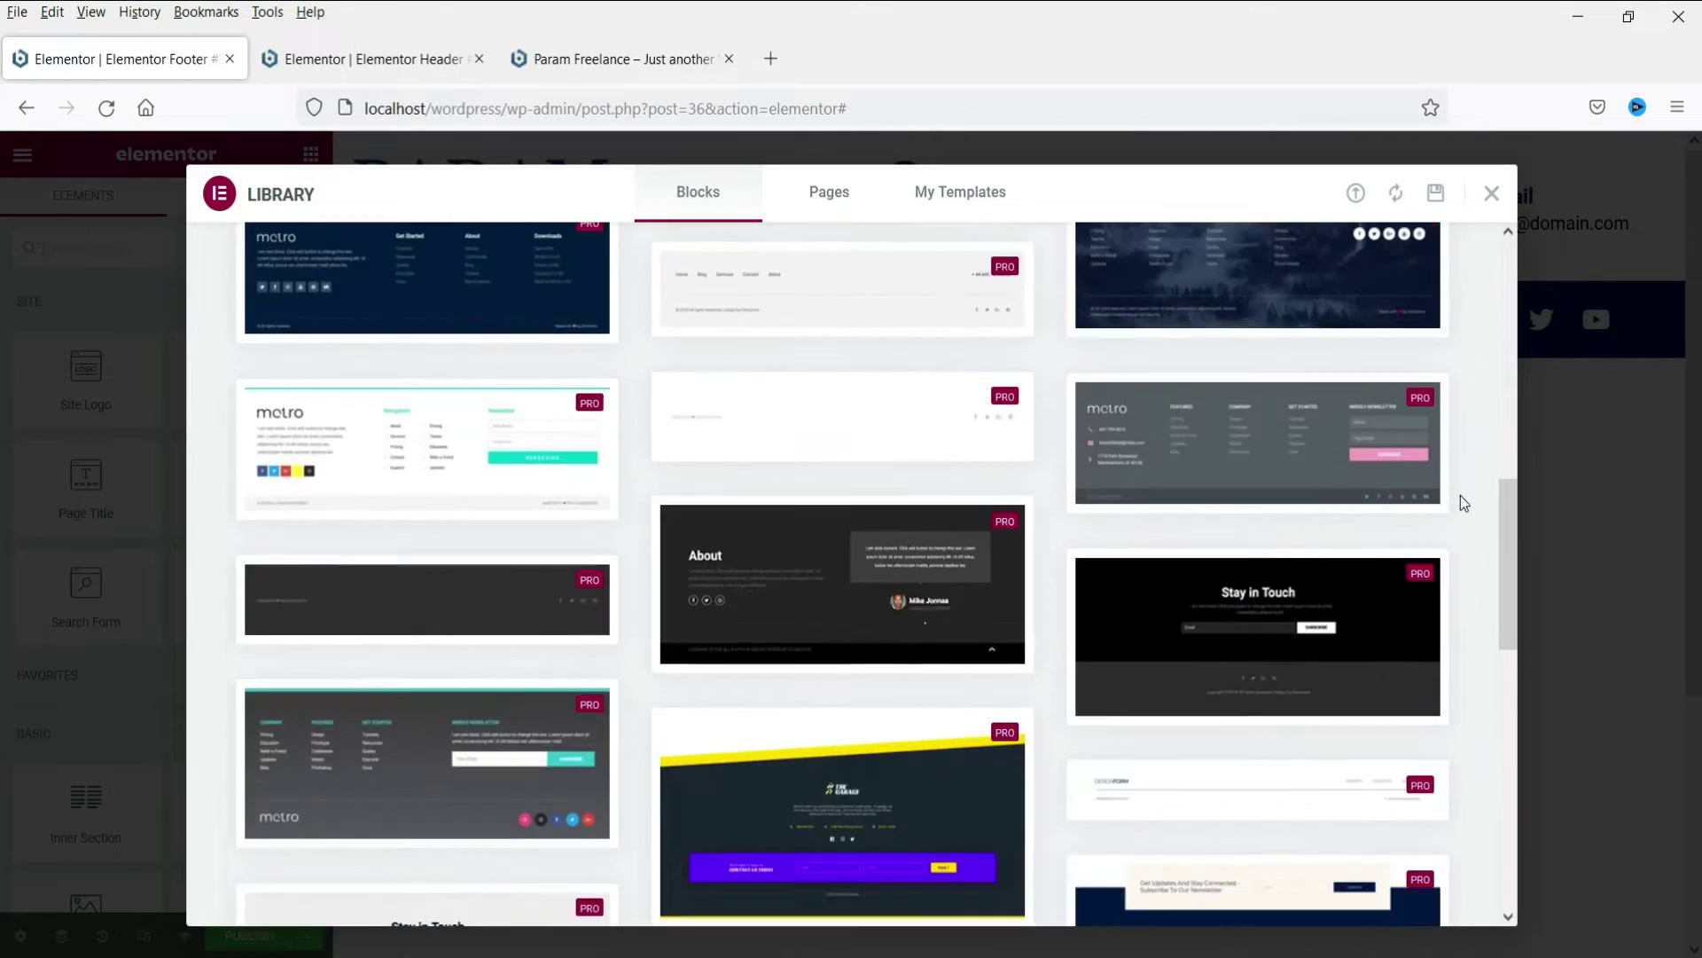
scroll(1460, 495, up, 6)
click(869, 507)
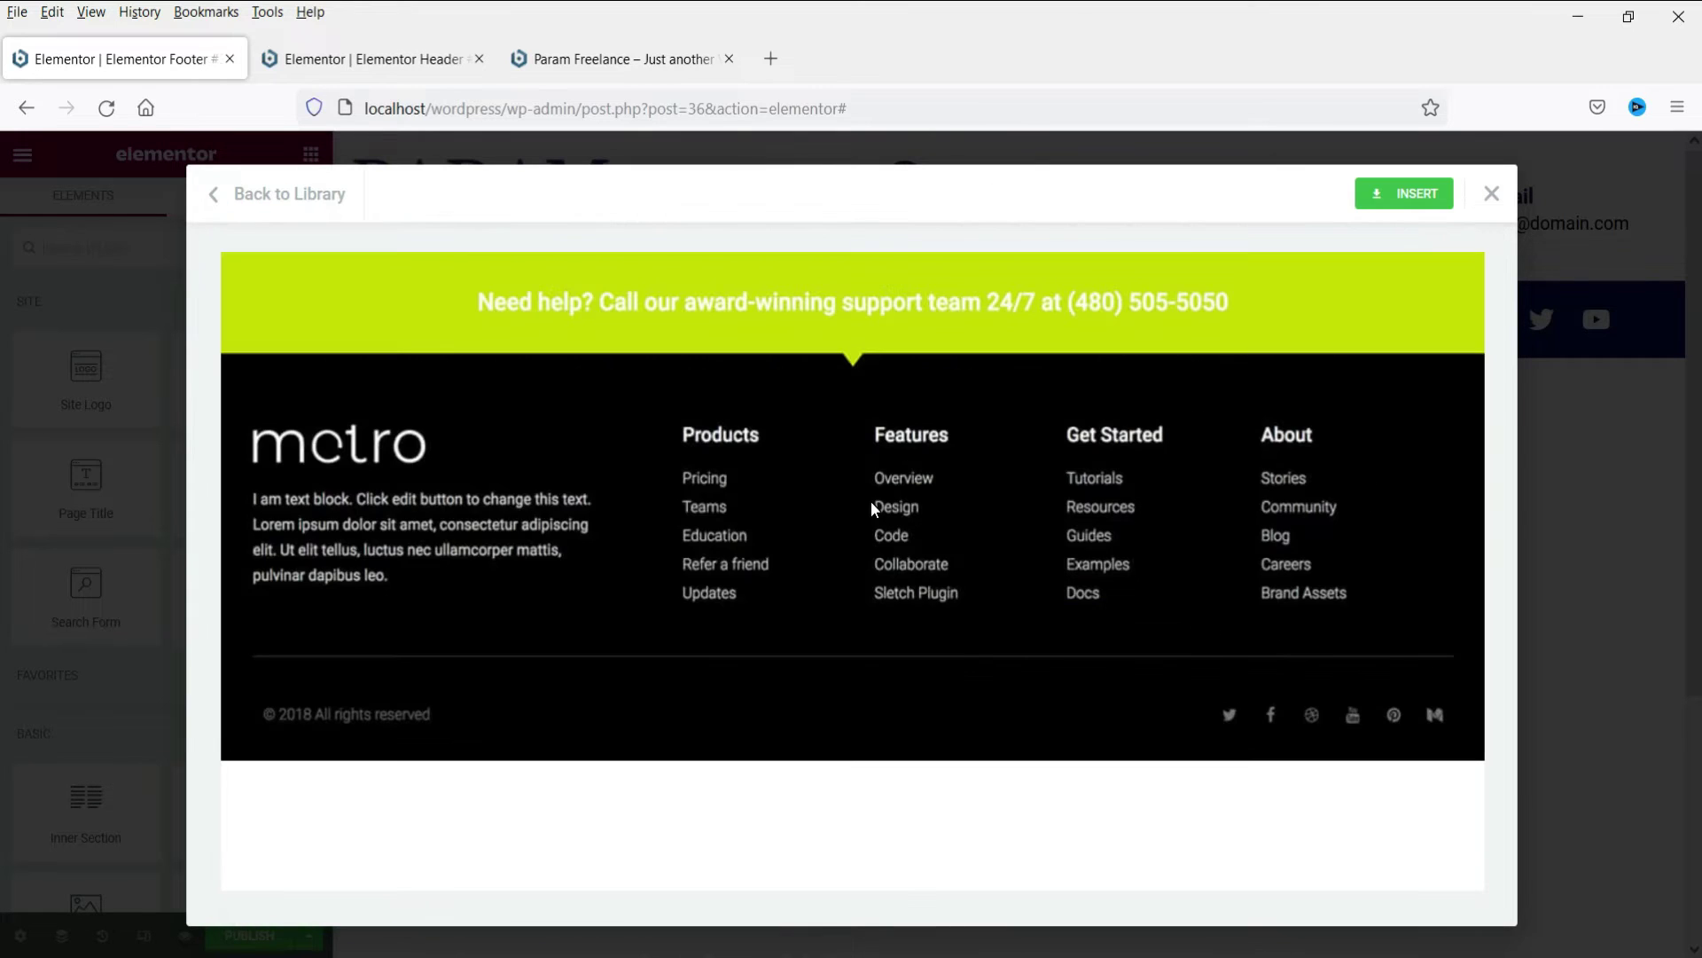
right_click(618, 414)
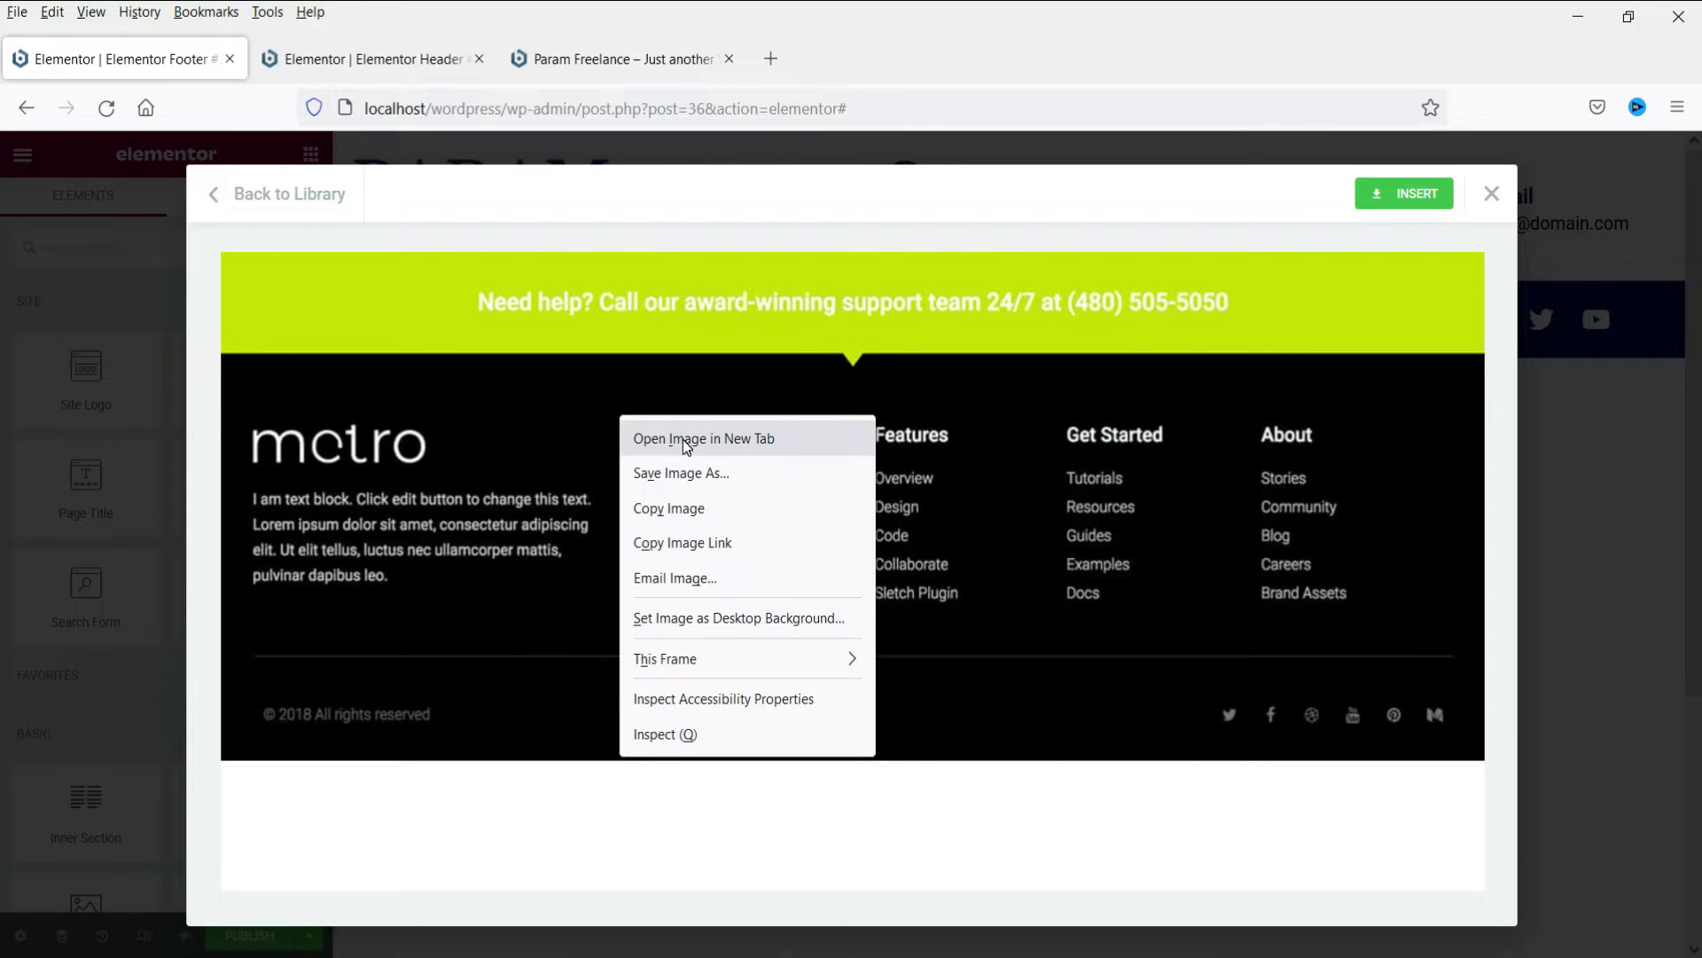
click(685, 440)
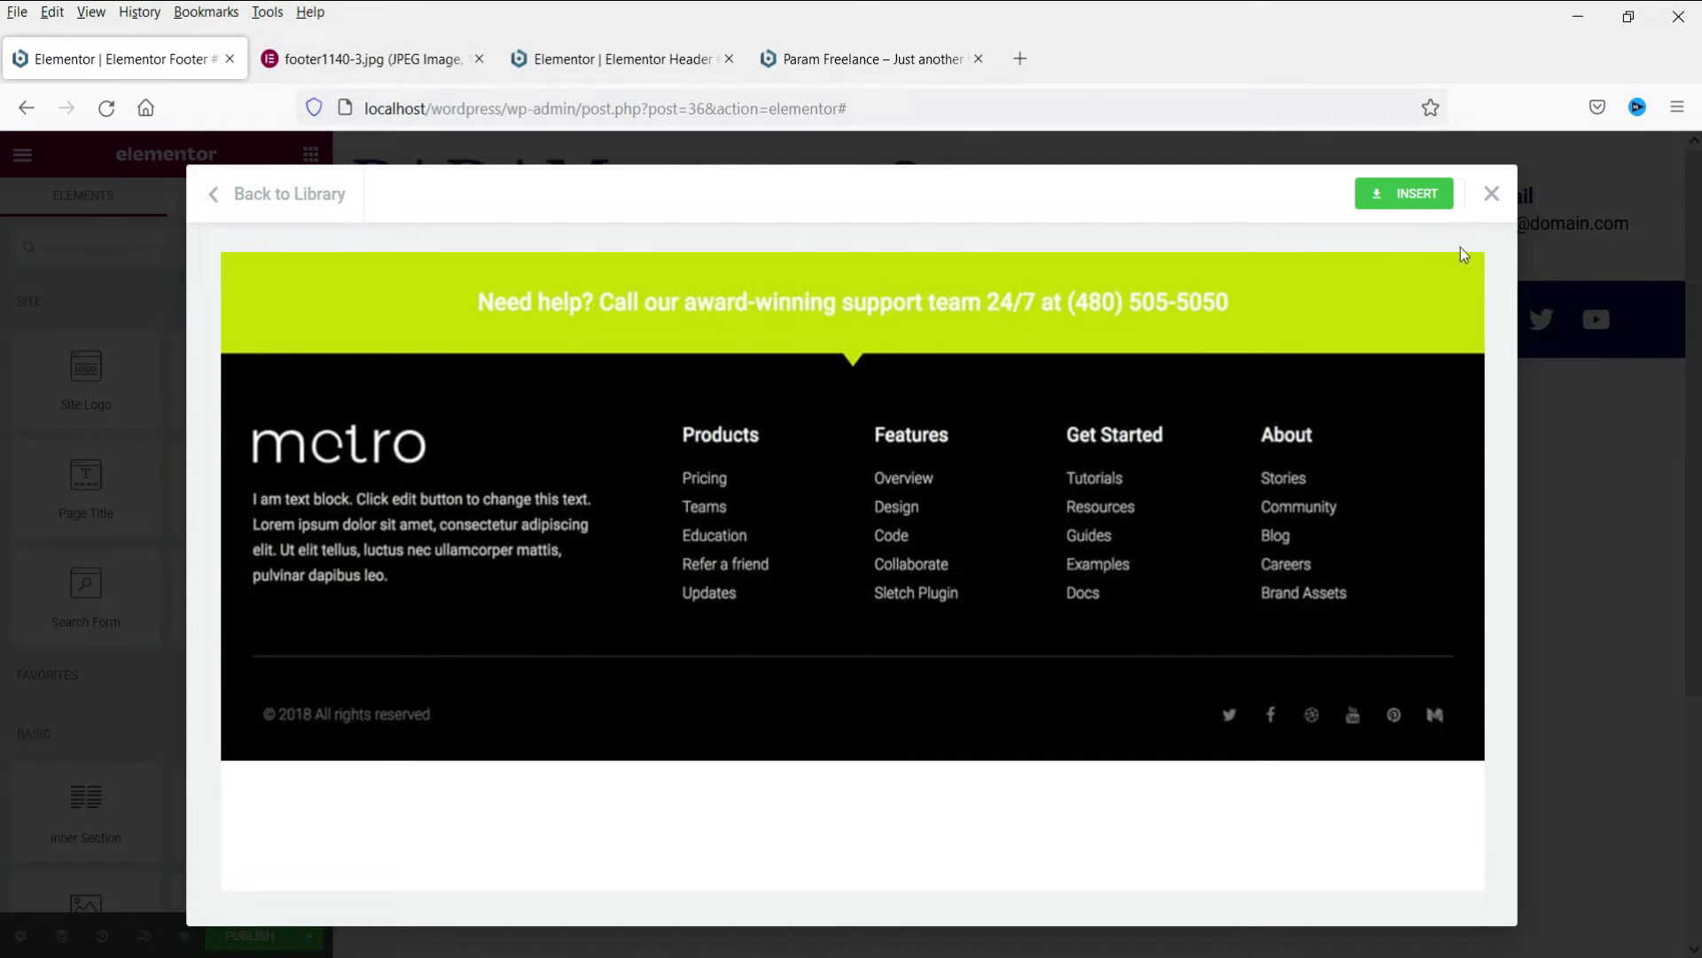
click(1492, 195)
Consult the footer reference image and add a single-column section to the empty footer template.
scroll(1245, 610, down, 3)
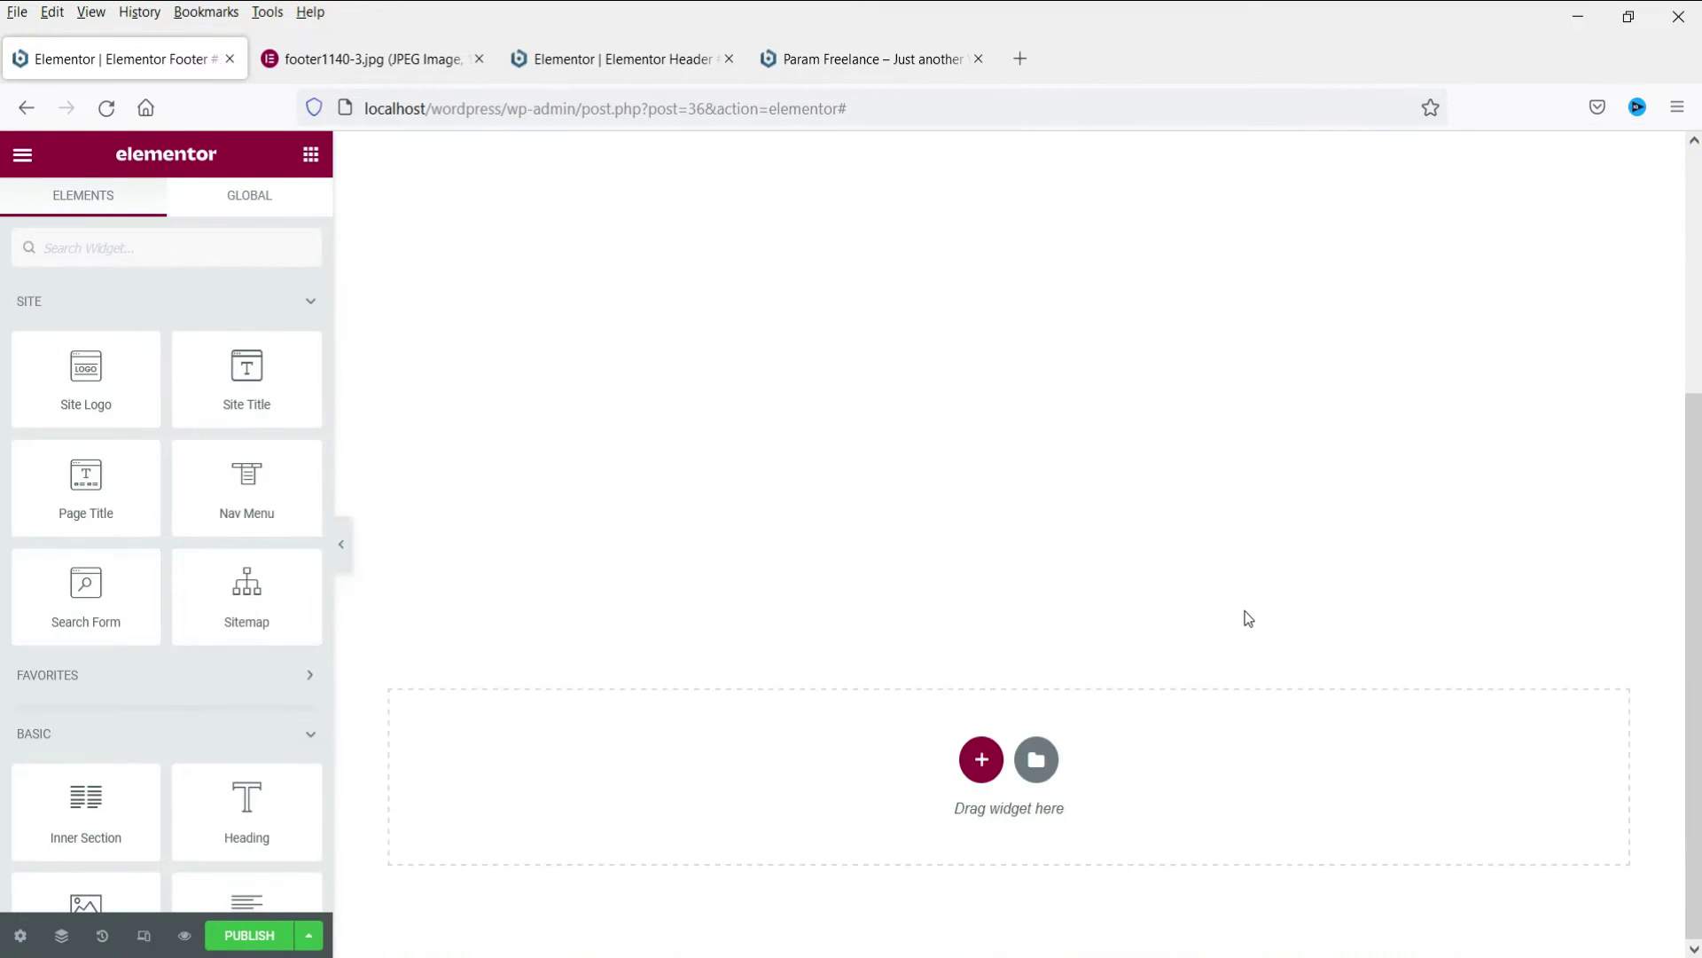
scroll(931, 566, up, 5)
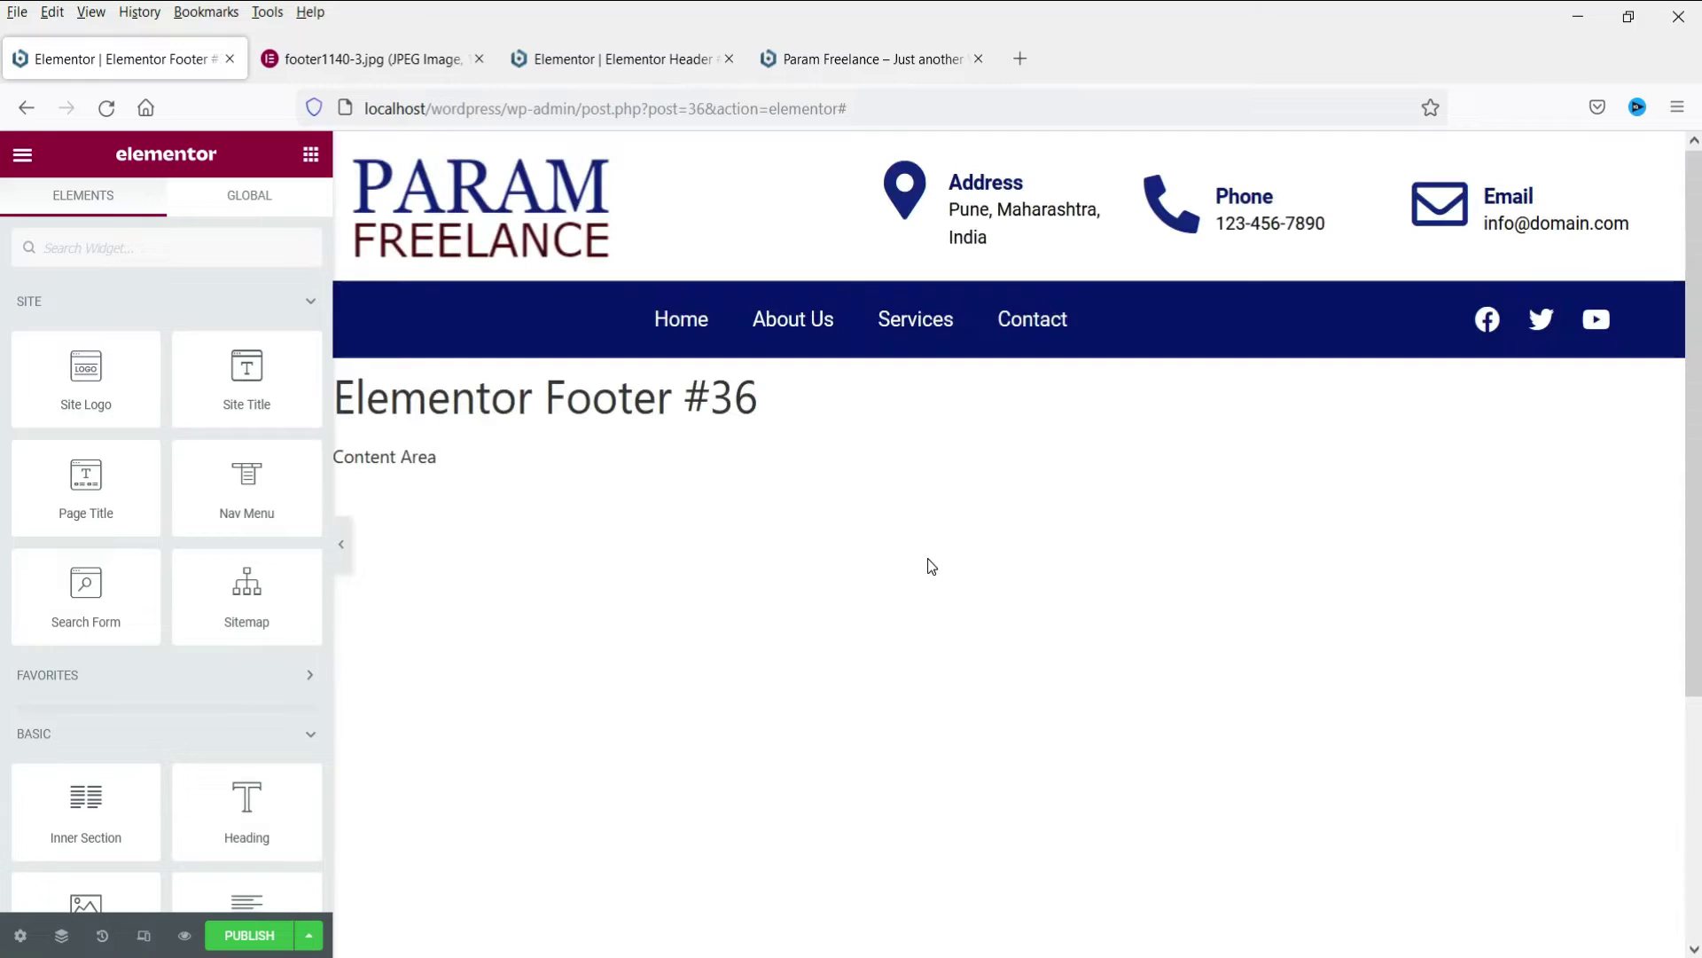
click(366, 60)
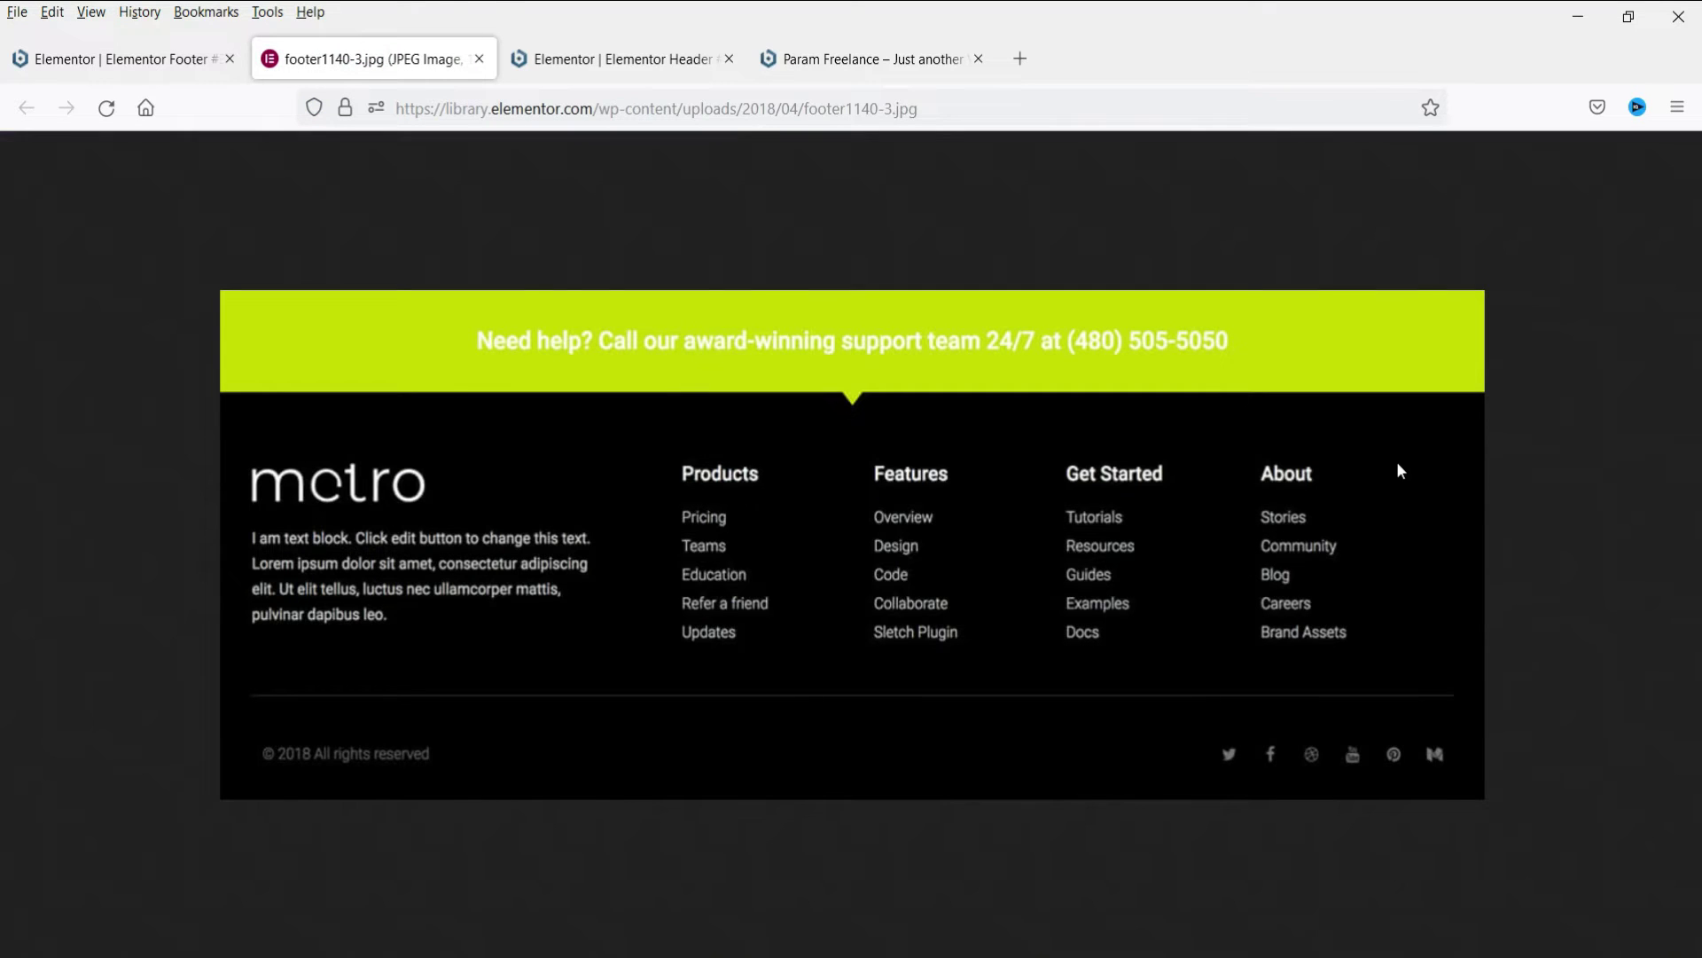
click(115, 59)
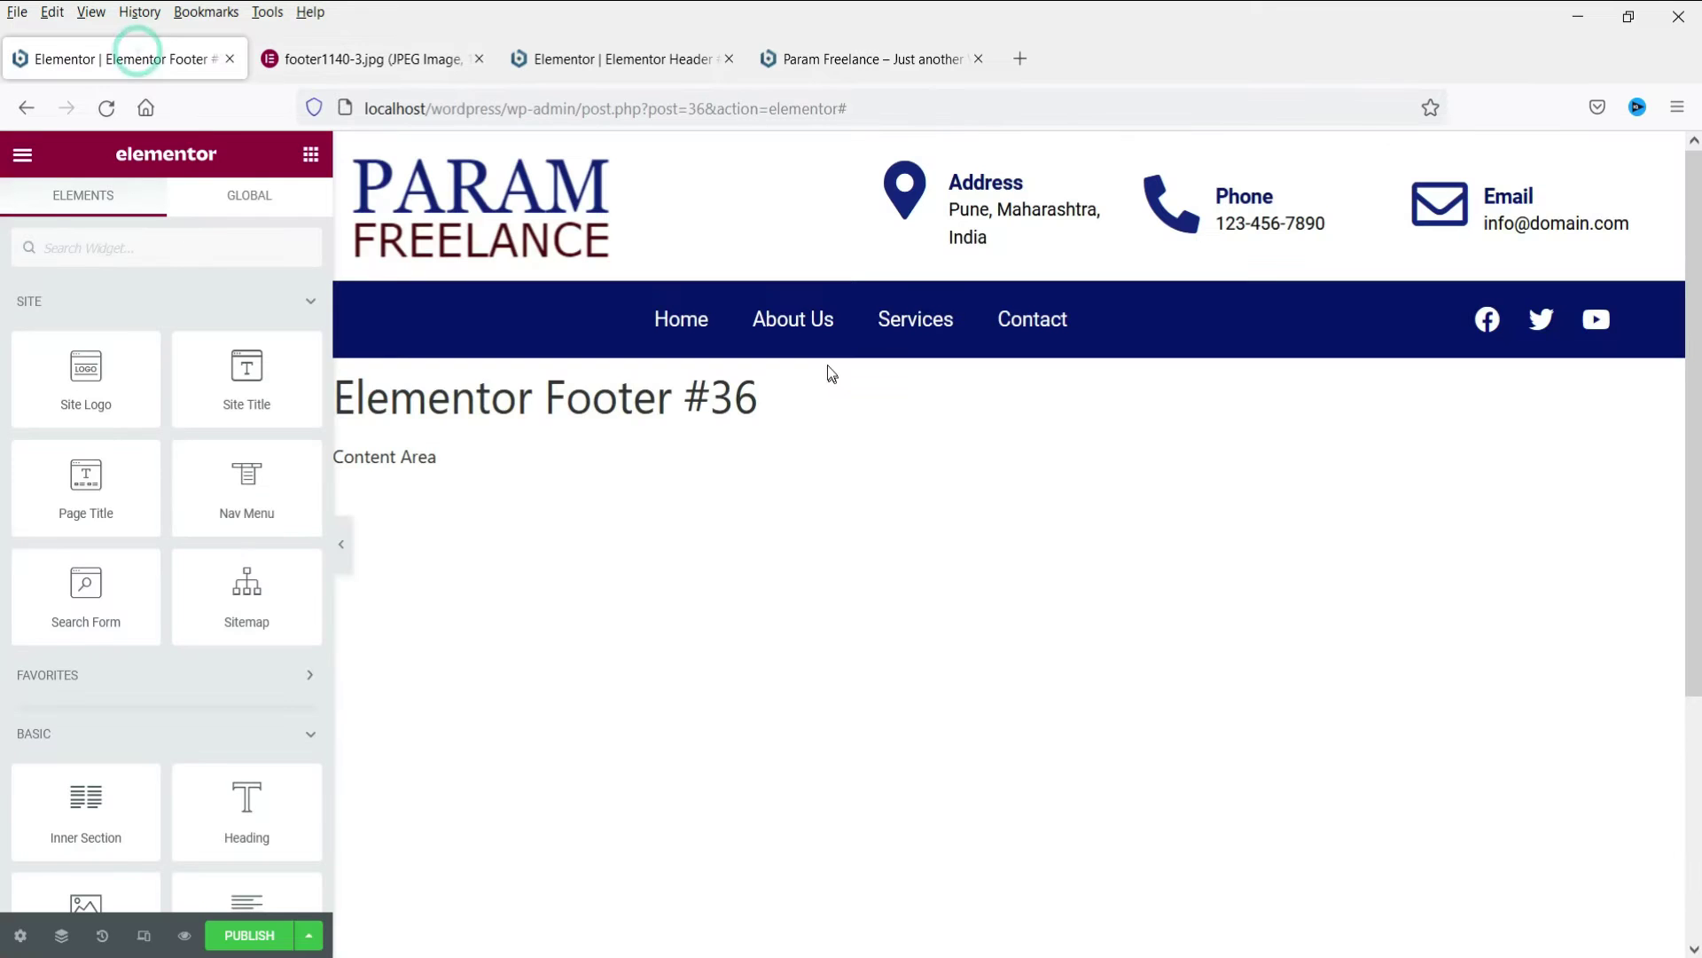
scroll(827, 368, down, 3)
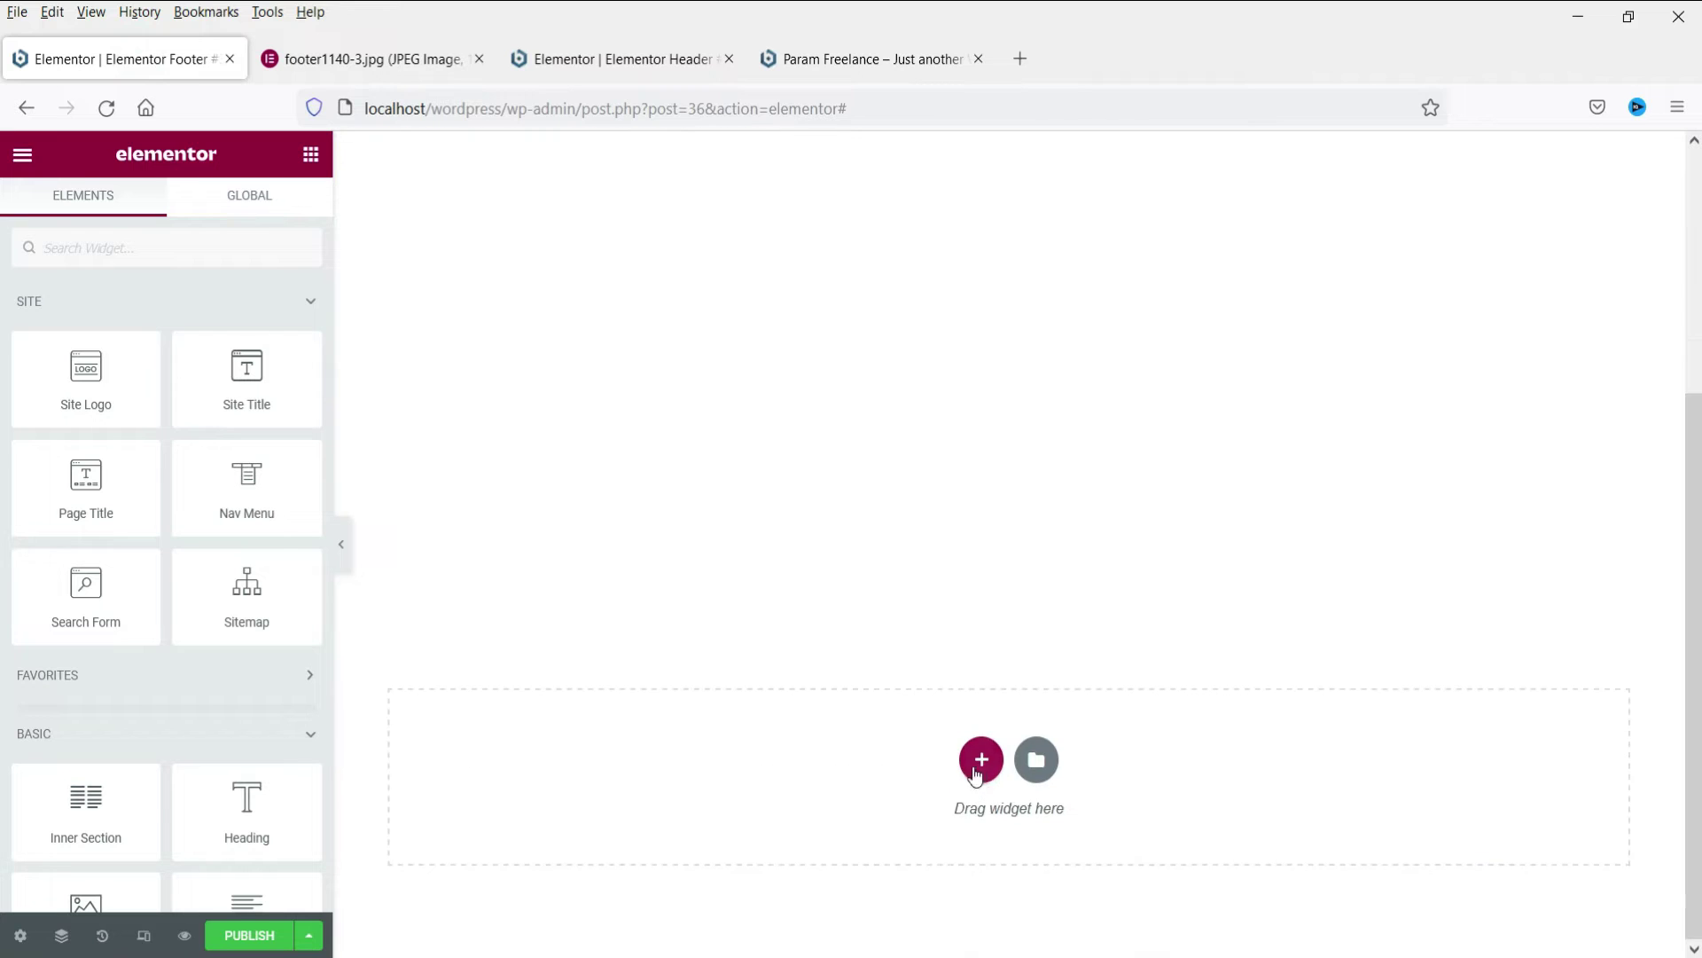
click(983, 770)
click(377, 58)
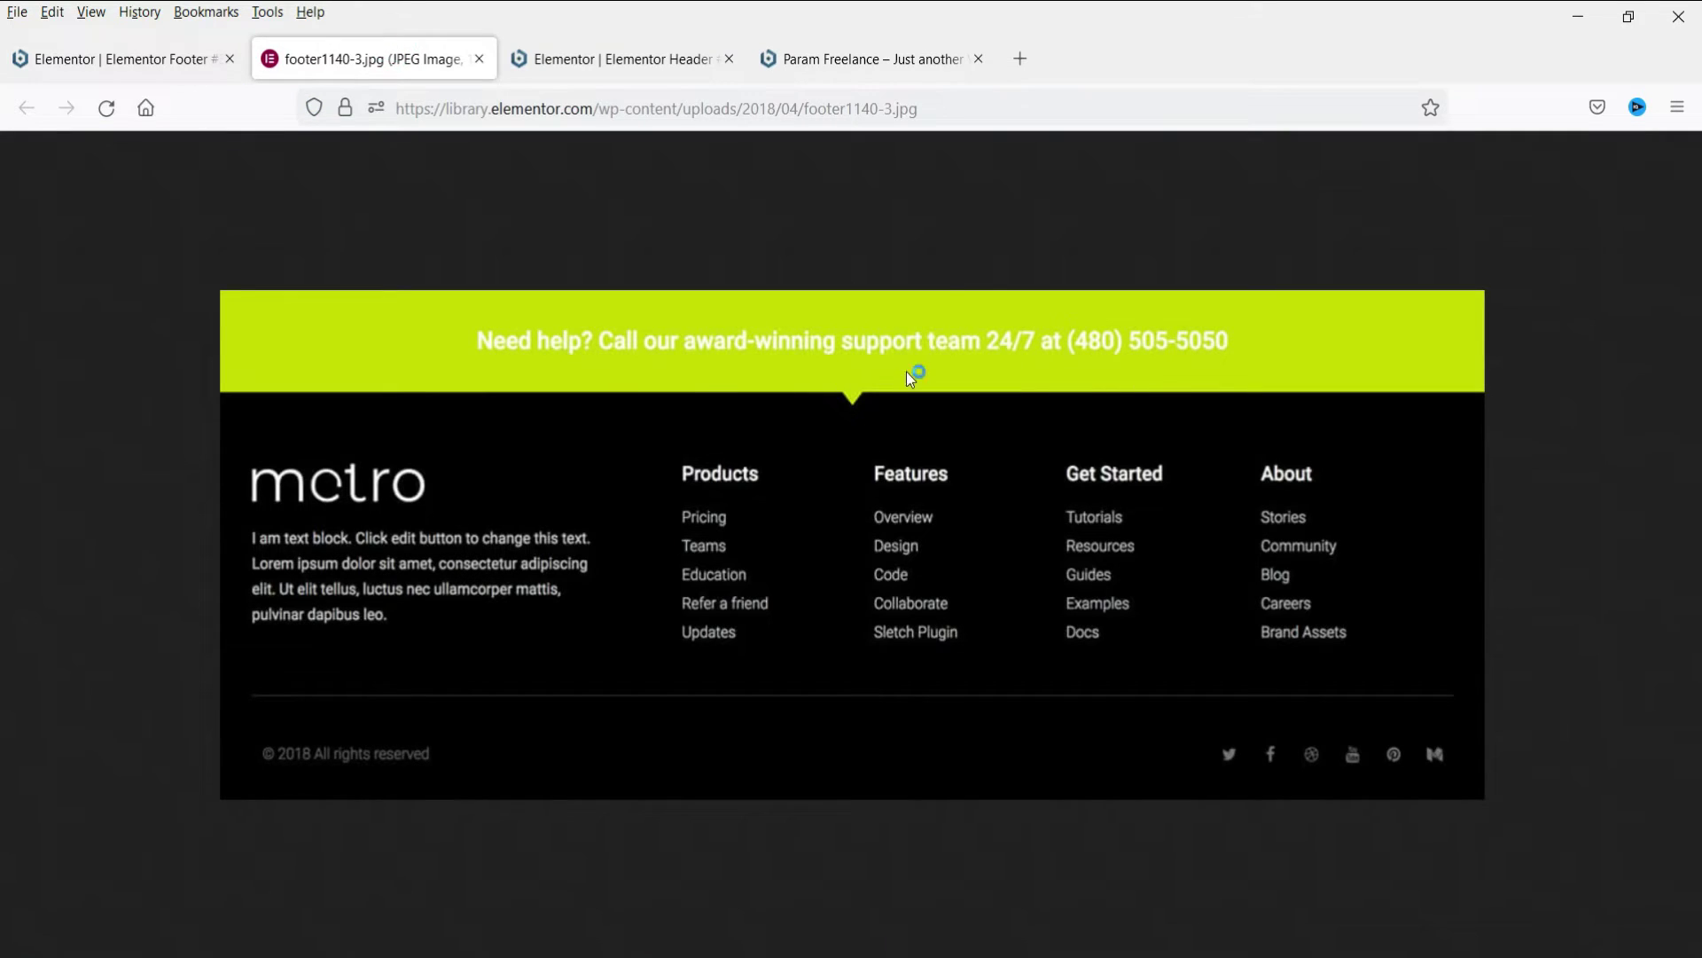
click(125, 58)
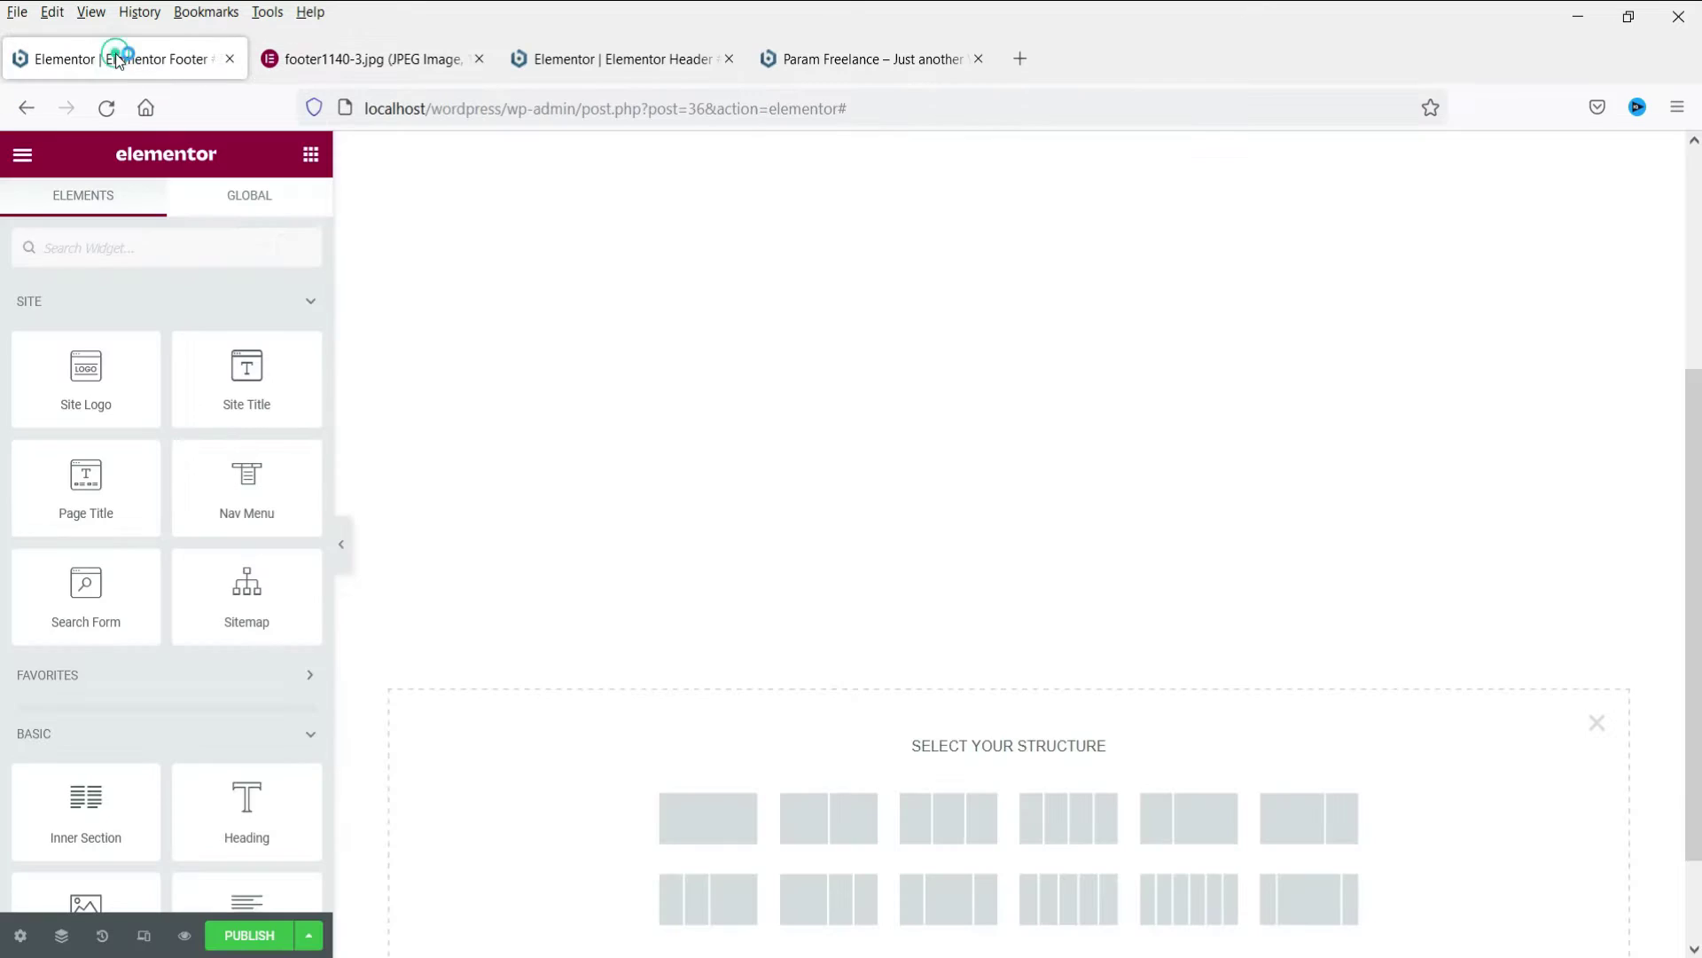
click(705, 830)
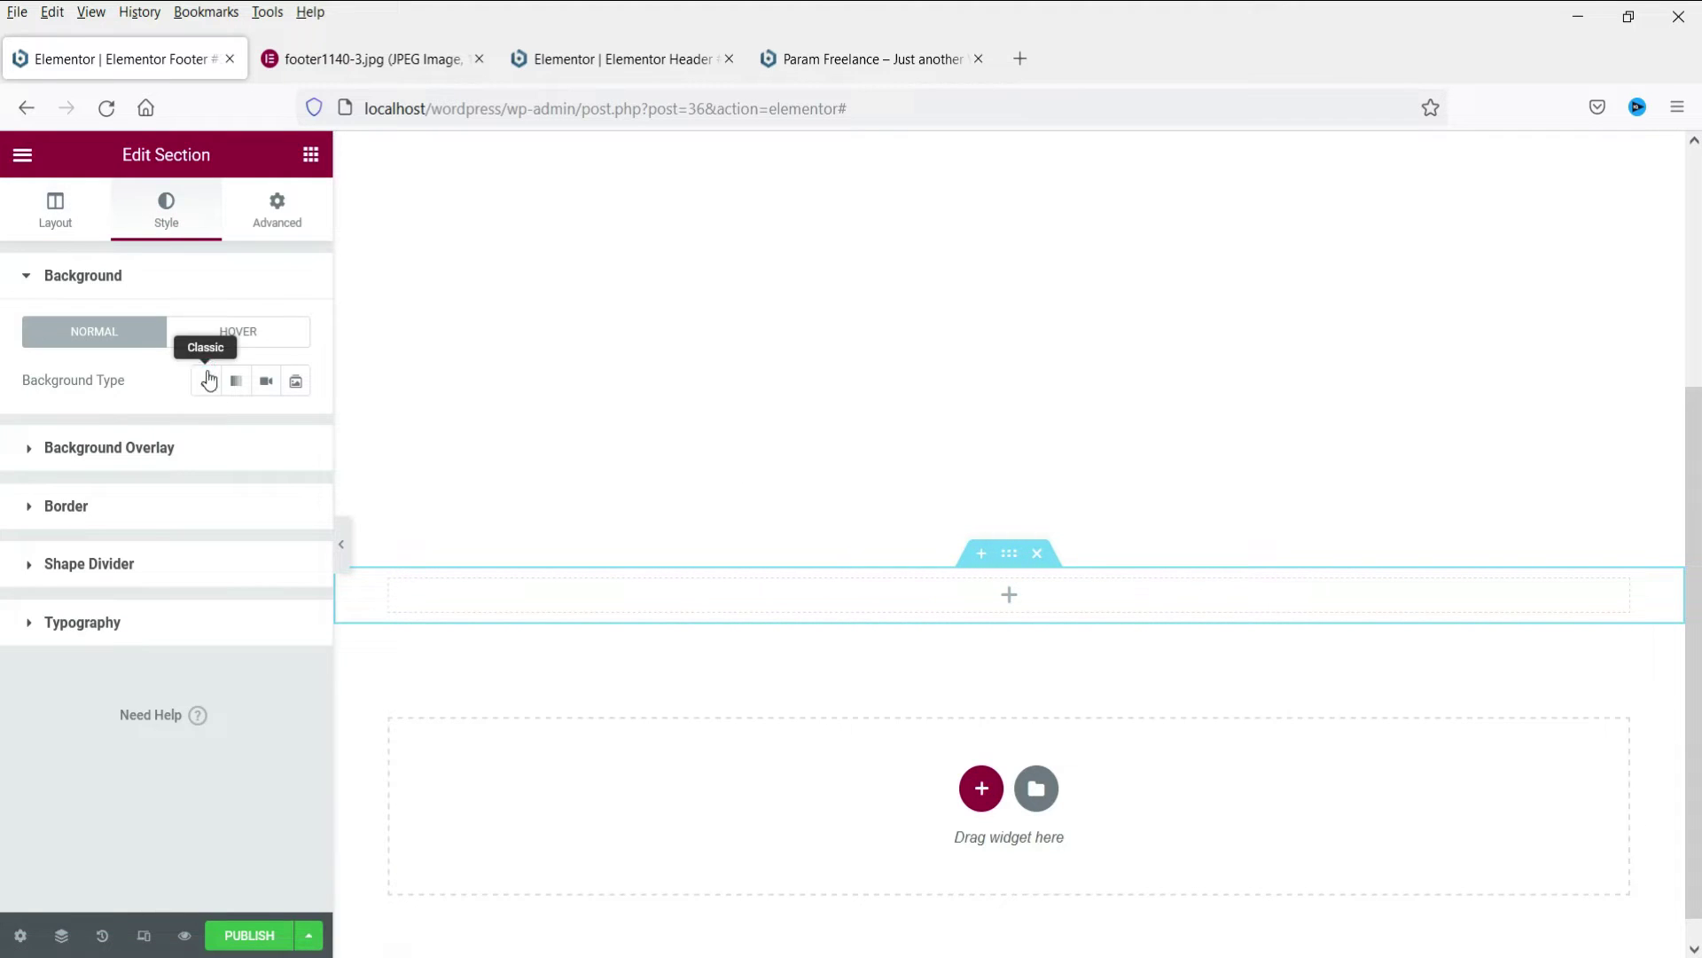
Give the new section a classic background in yellow-green #EDFF33.
click(206, 381)
click(257, 430)
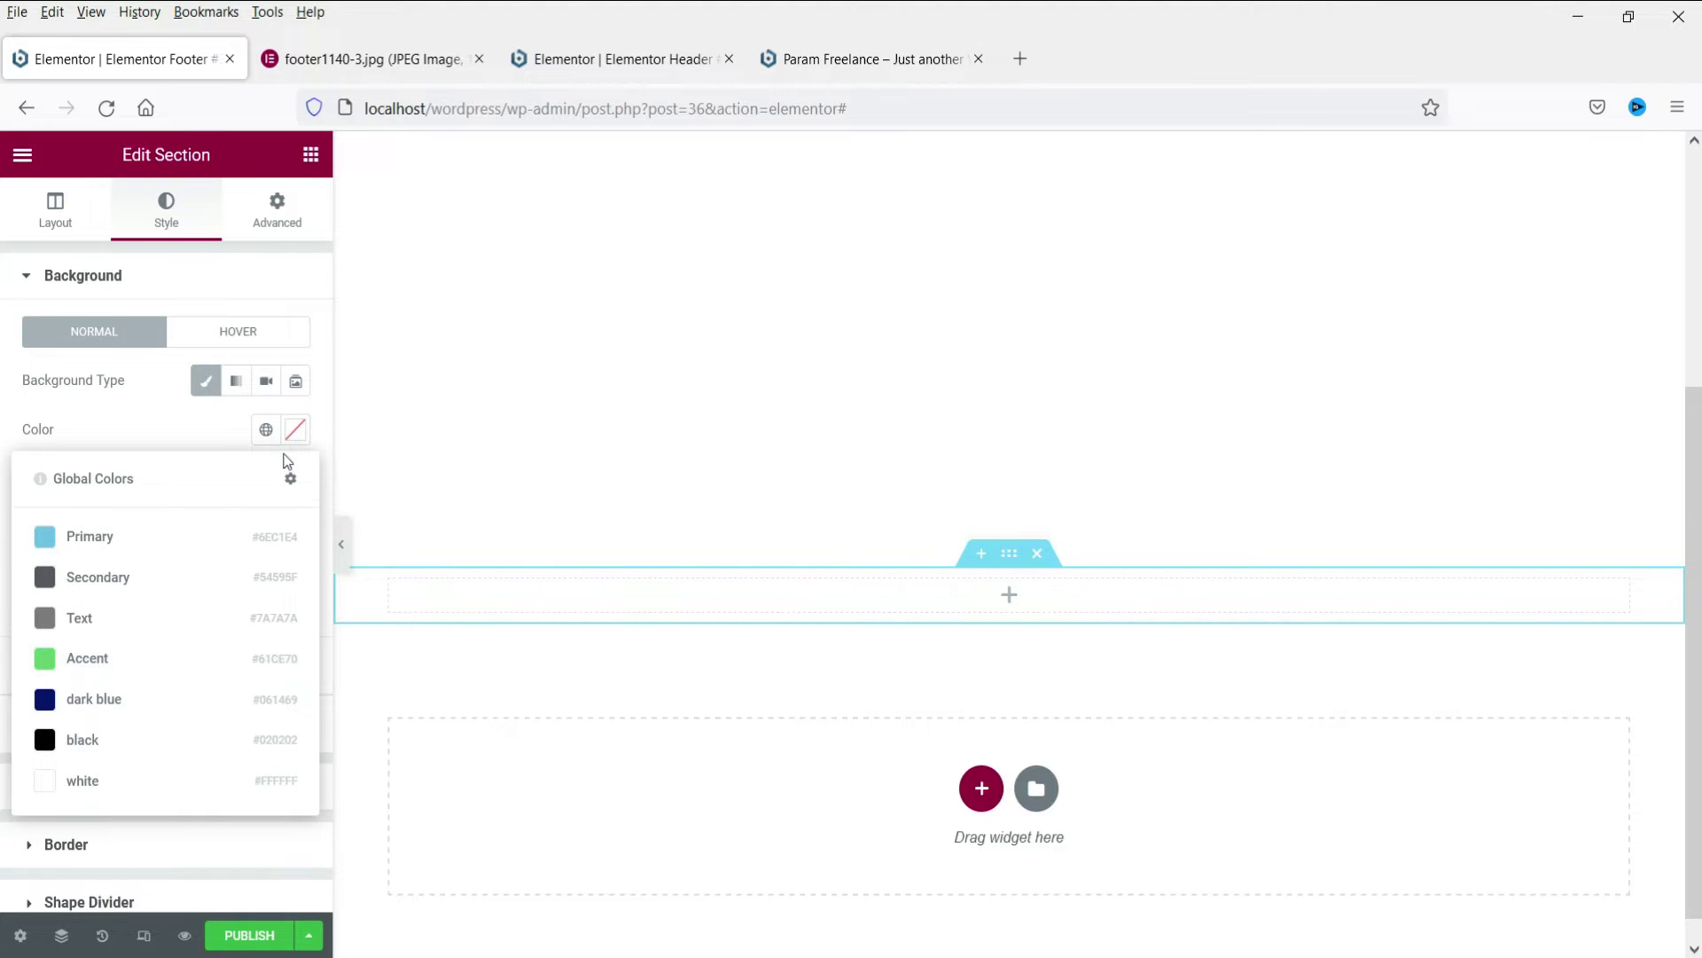
click(296, 431)
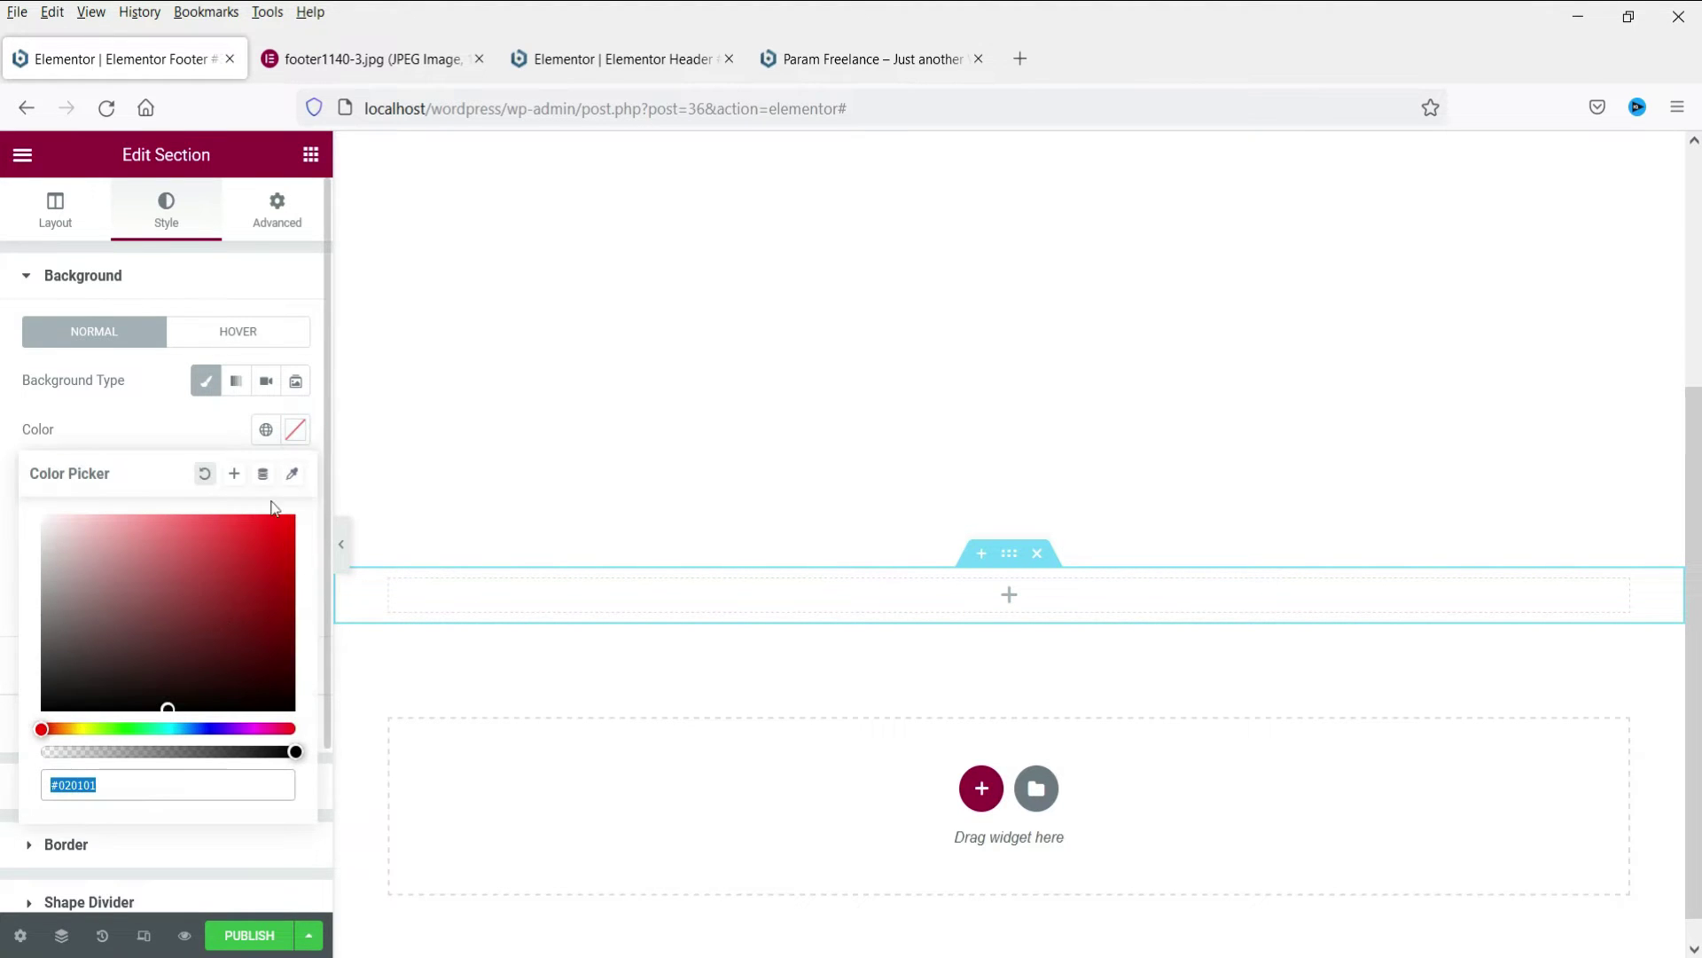
click(80, 729)
click(242, 524)
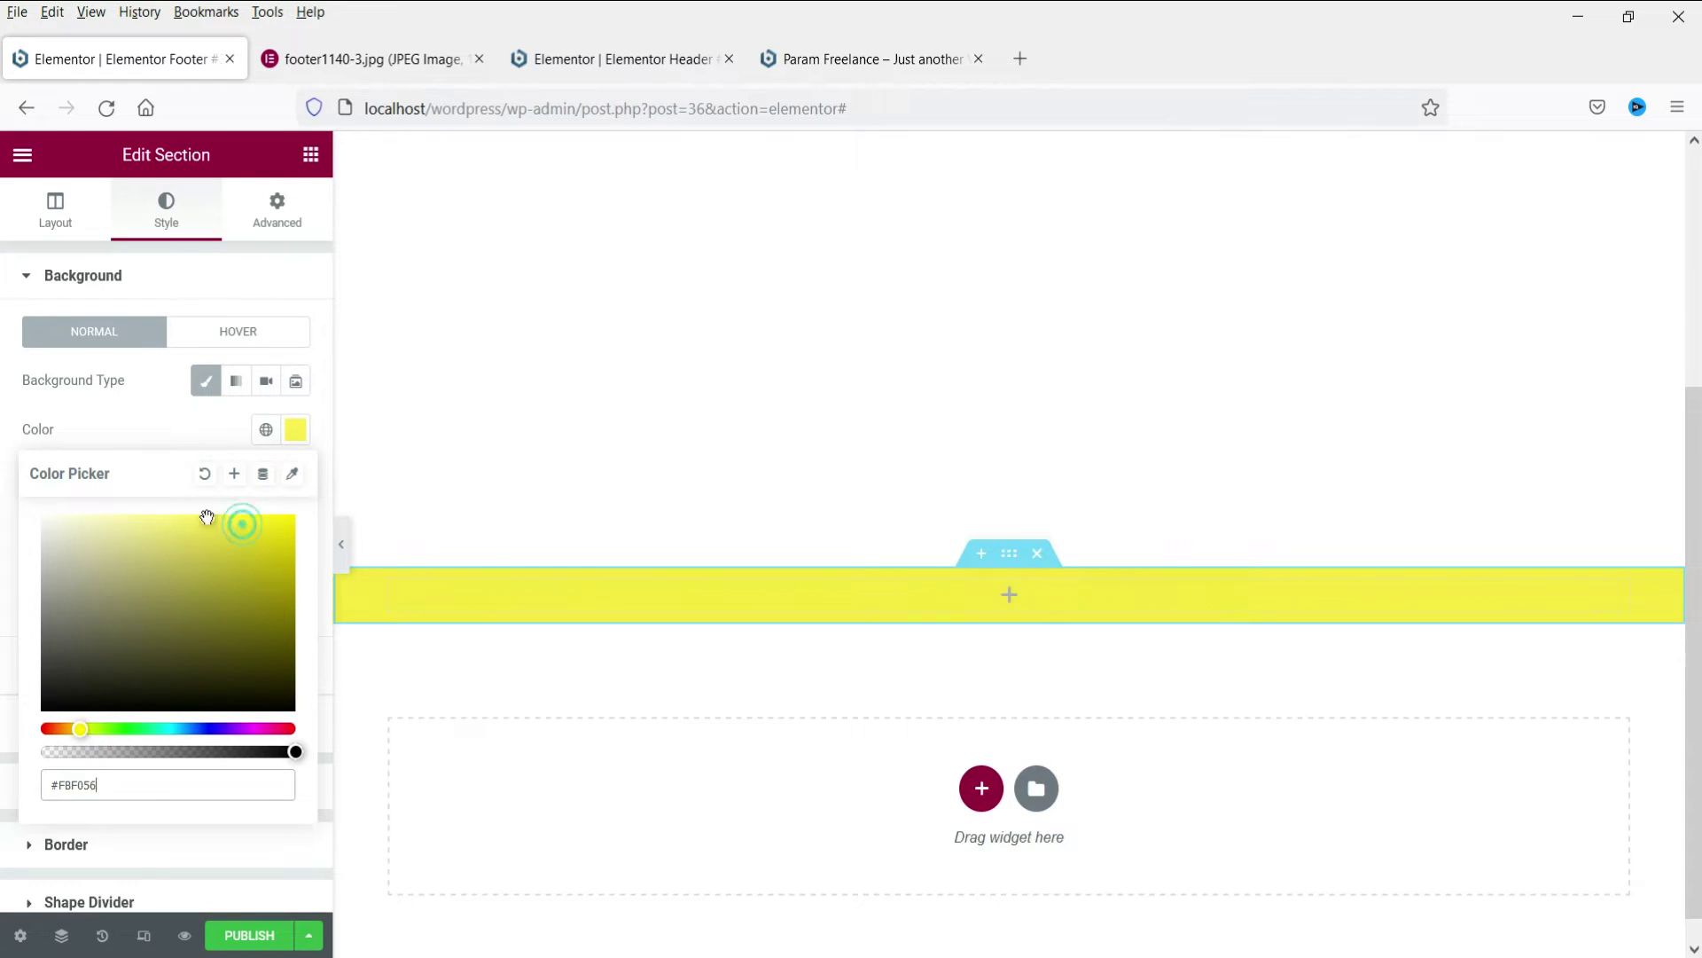
click(86, 729)
click(241, 532)
click(247, 521)
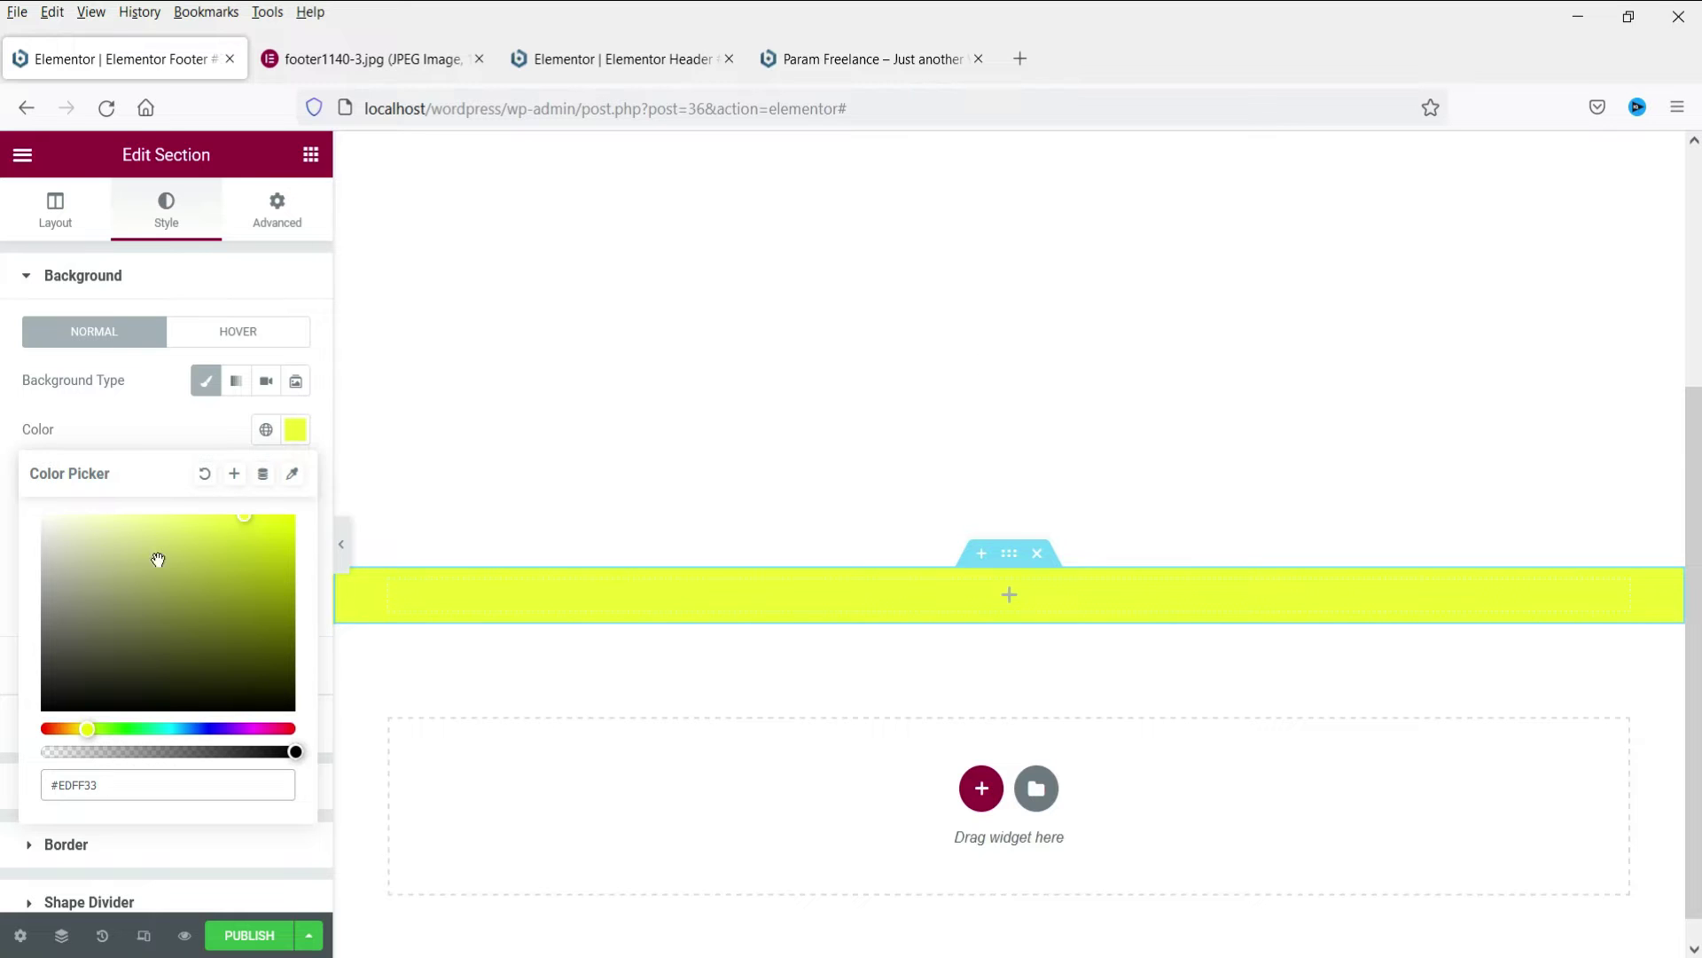
Unlink the section's padding values and set the top and bottom padding to 20 px.
click(276, 213)
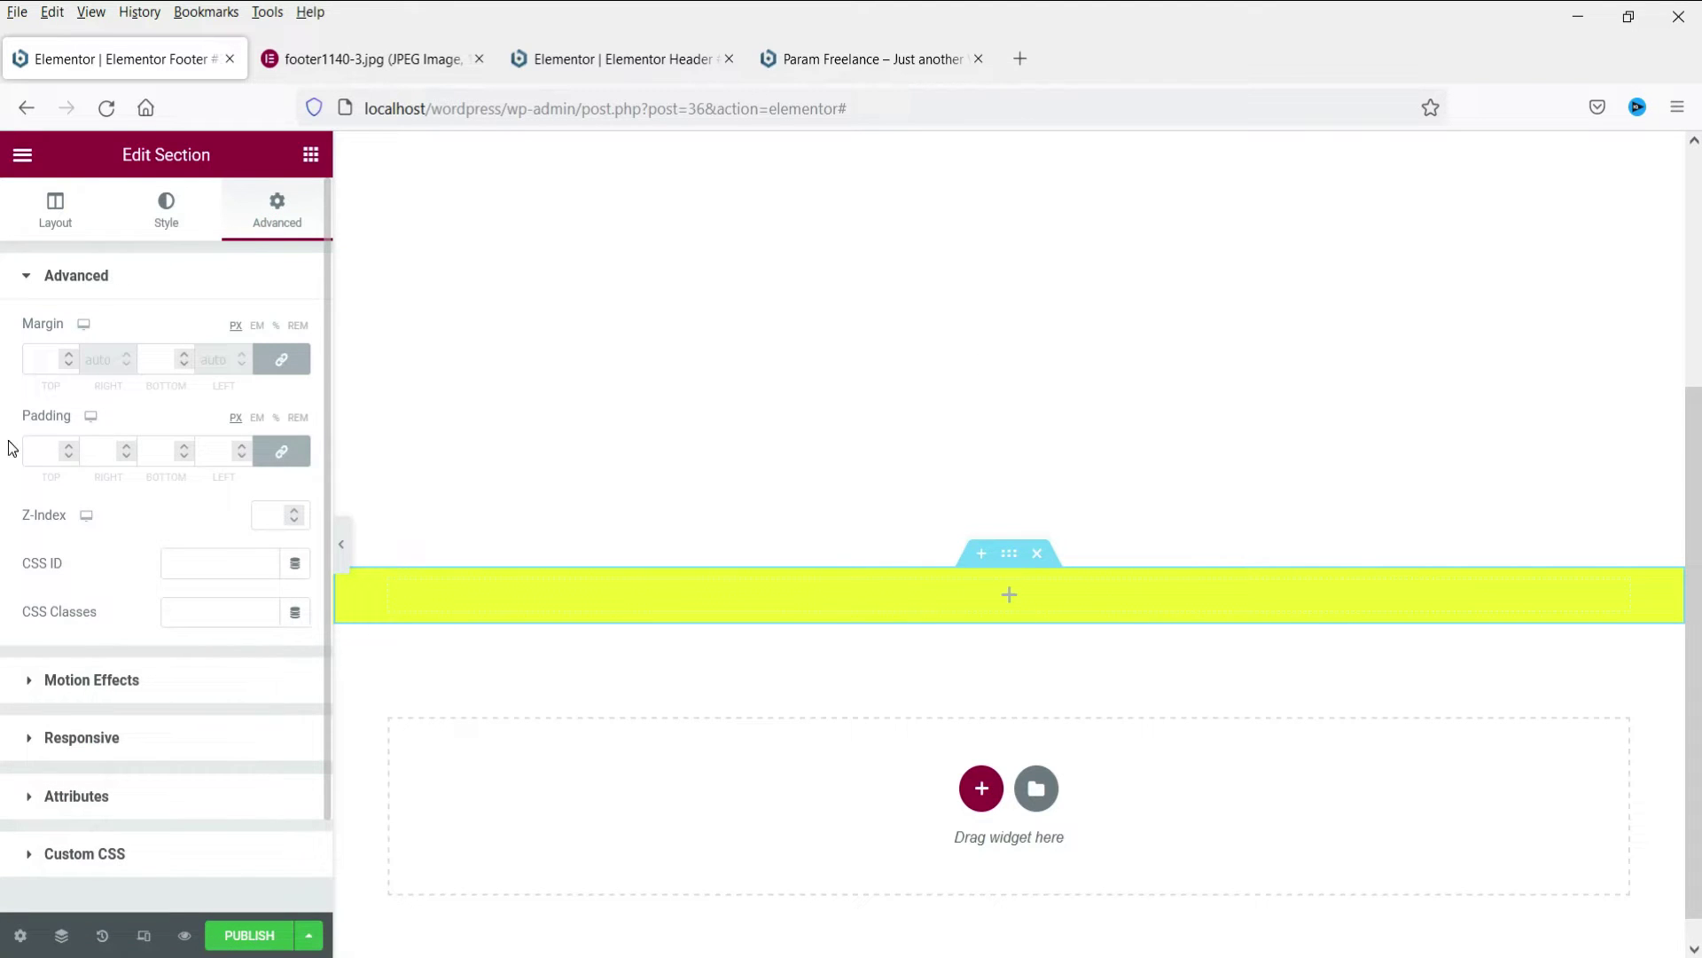
click(281, 451)
click(46, 450)
text(20)
click(158, 451)
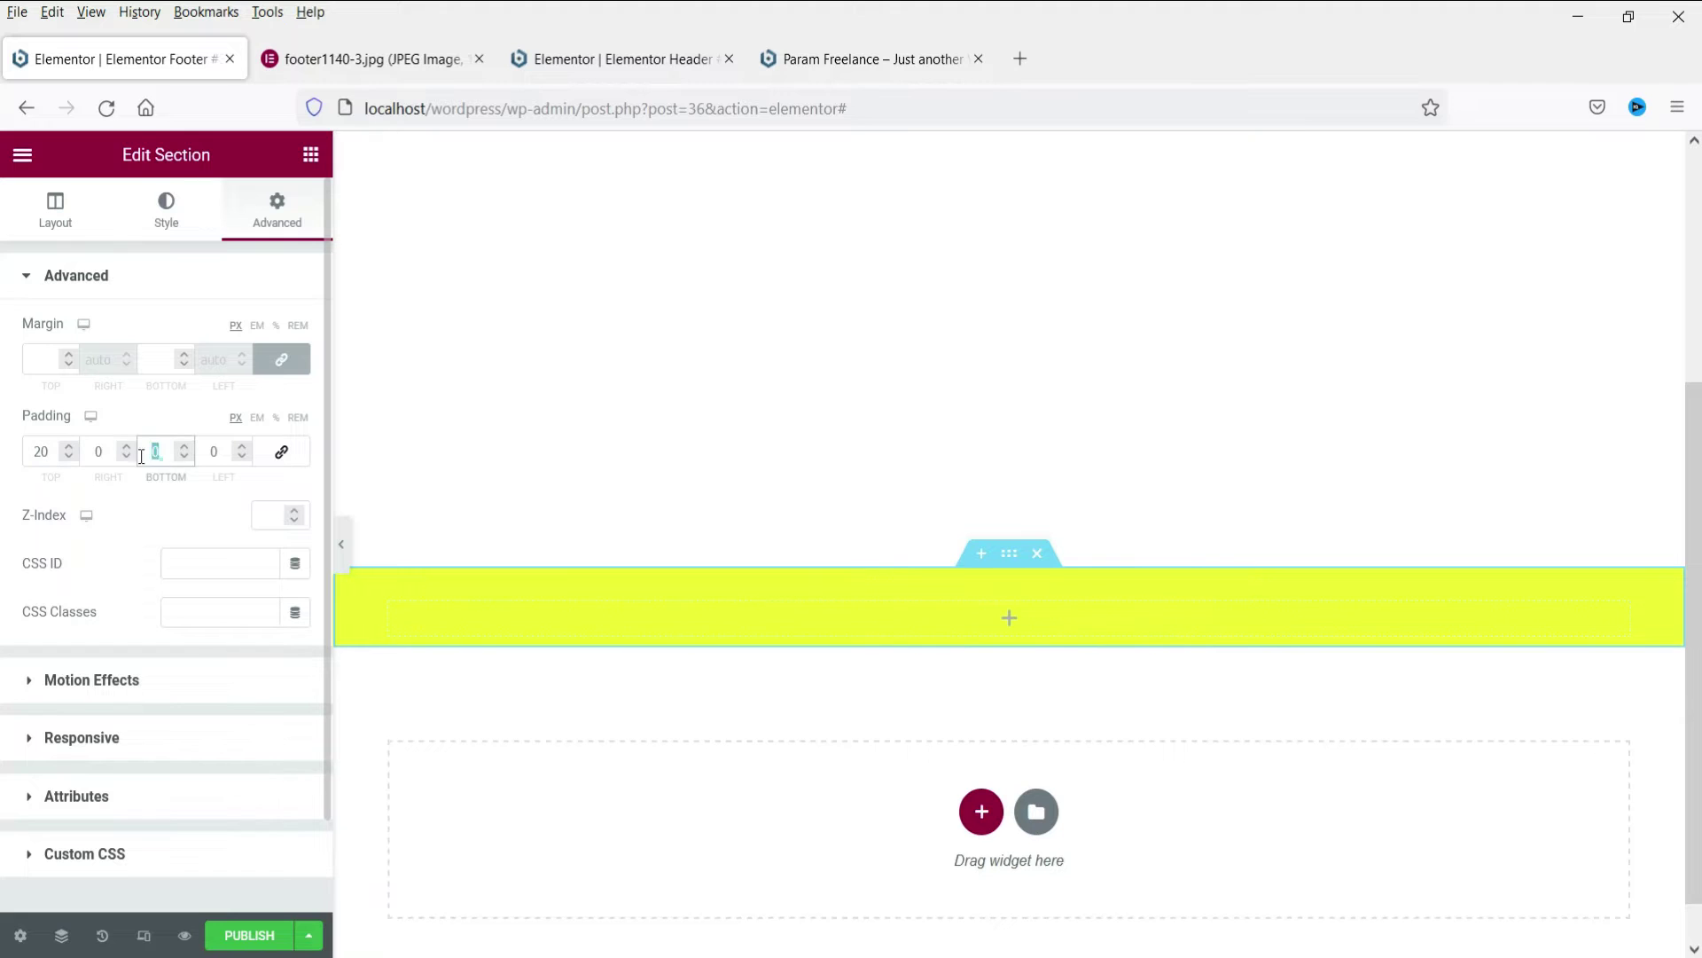
text(20)
Add a Heading widget to the yellow-green section and center its text.
click(310, 155)
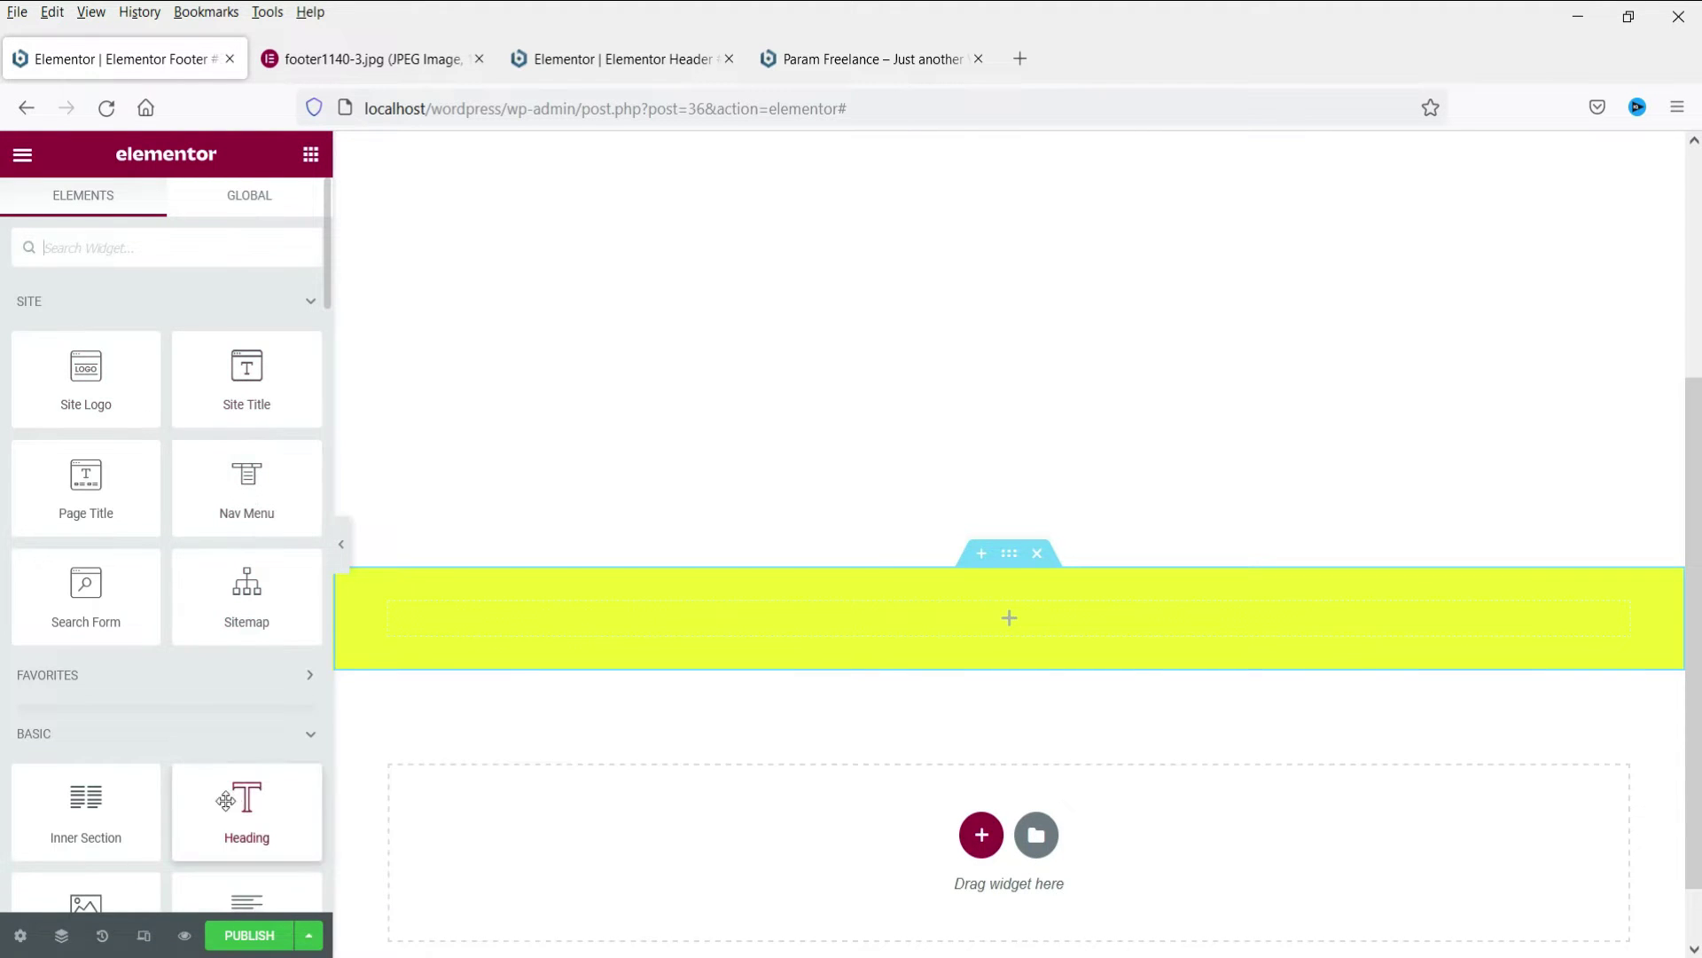
drag(244, 802, 931, 644)
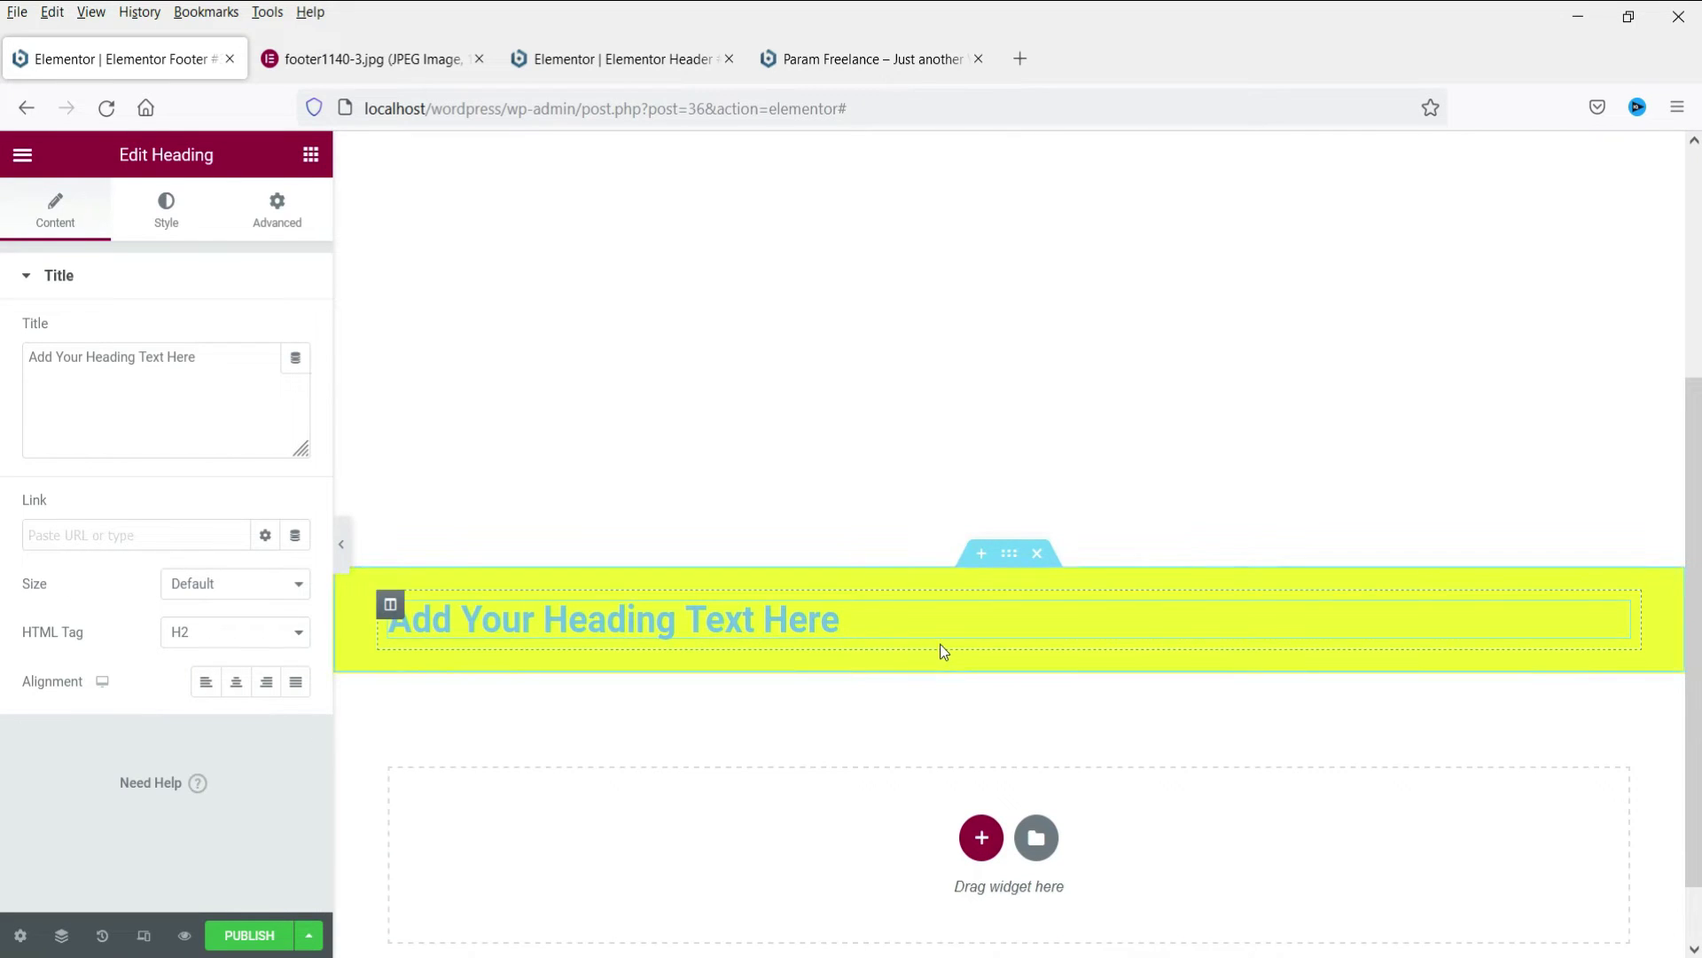
click(237, 684)
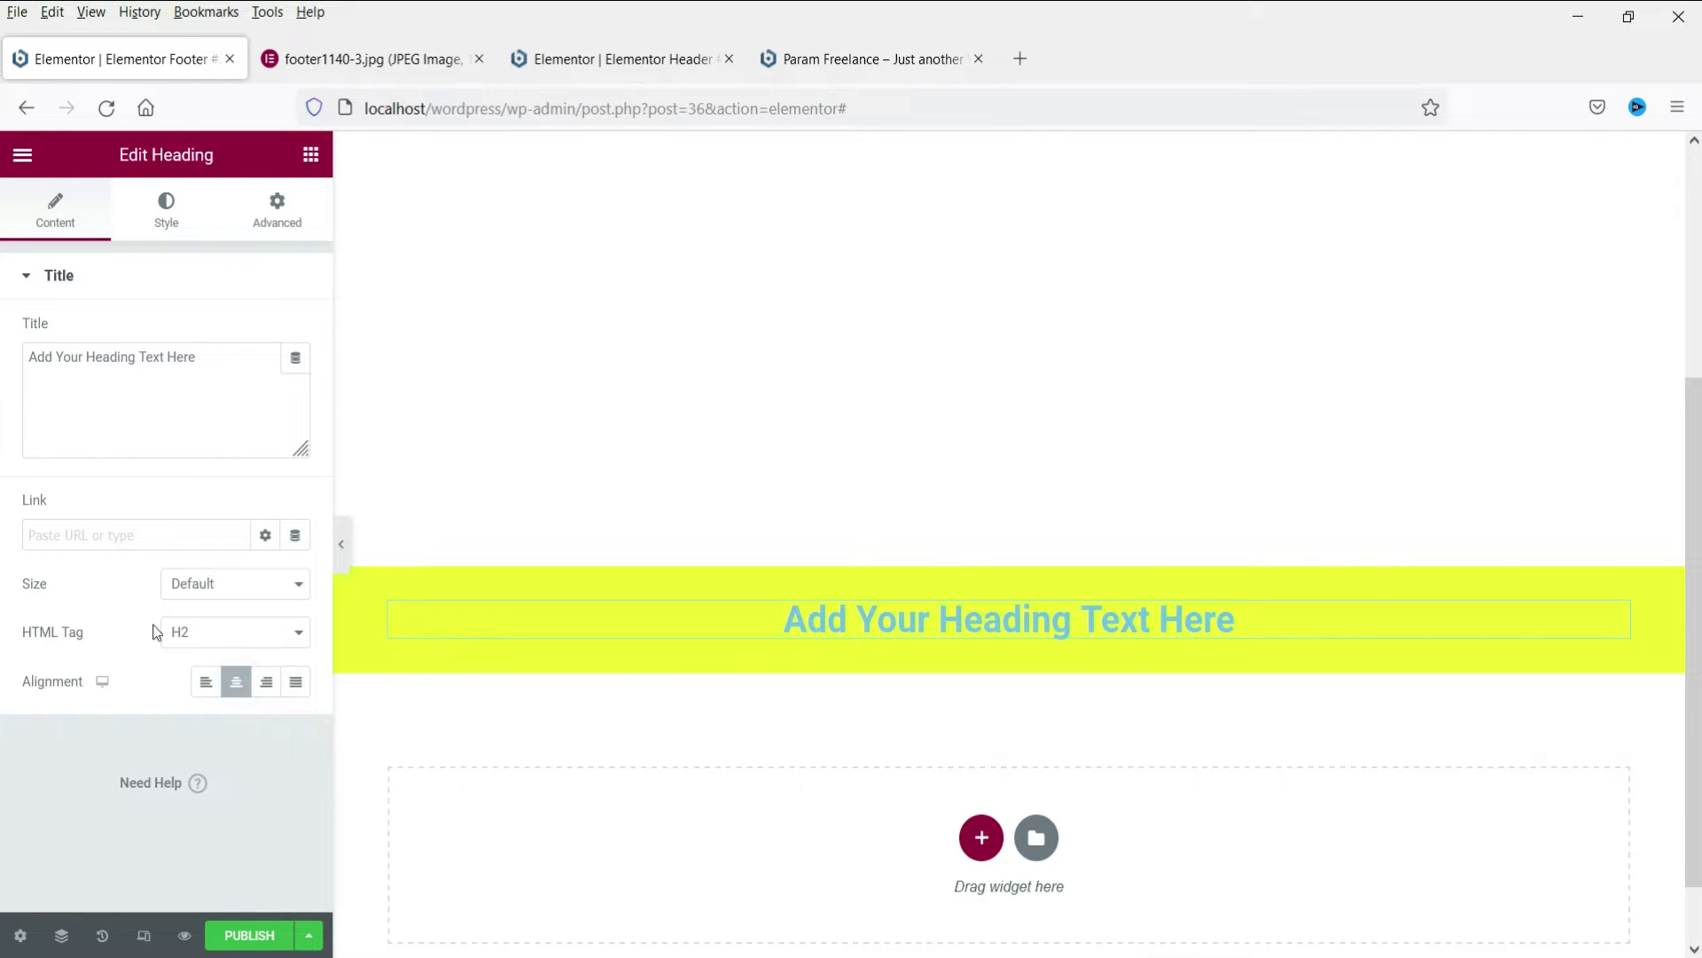
Consult the footer reference image and replace the heading text with "Need Help? Call us now at" followed by the support phone number.
click(366, 64)
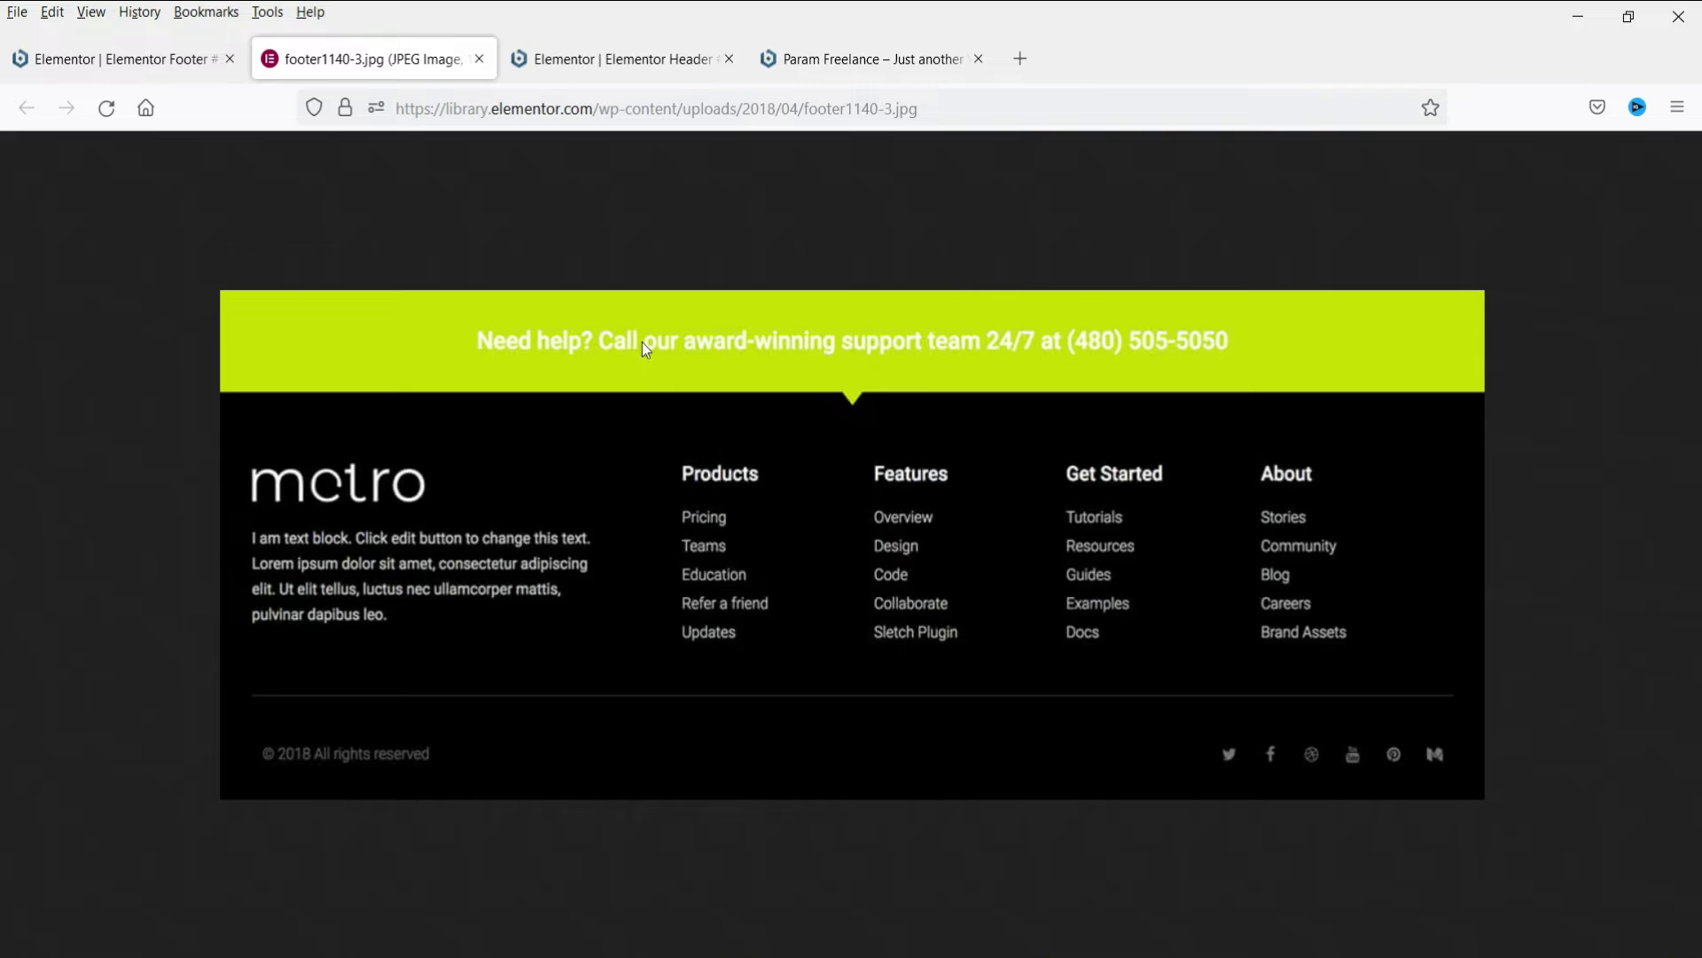
click(140, 76)
click(169, 414)
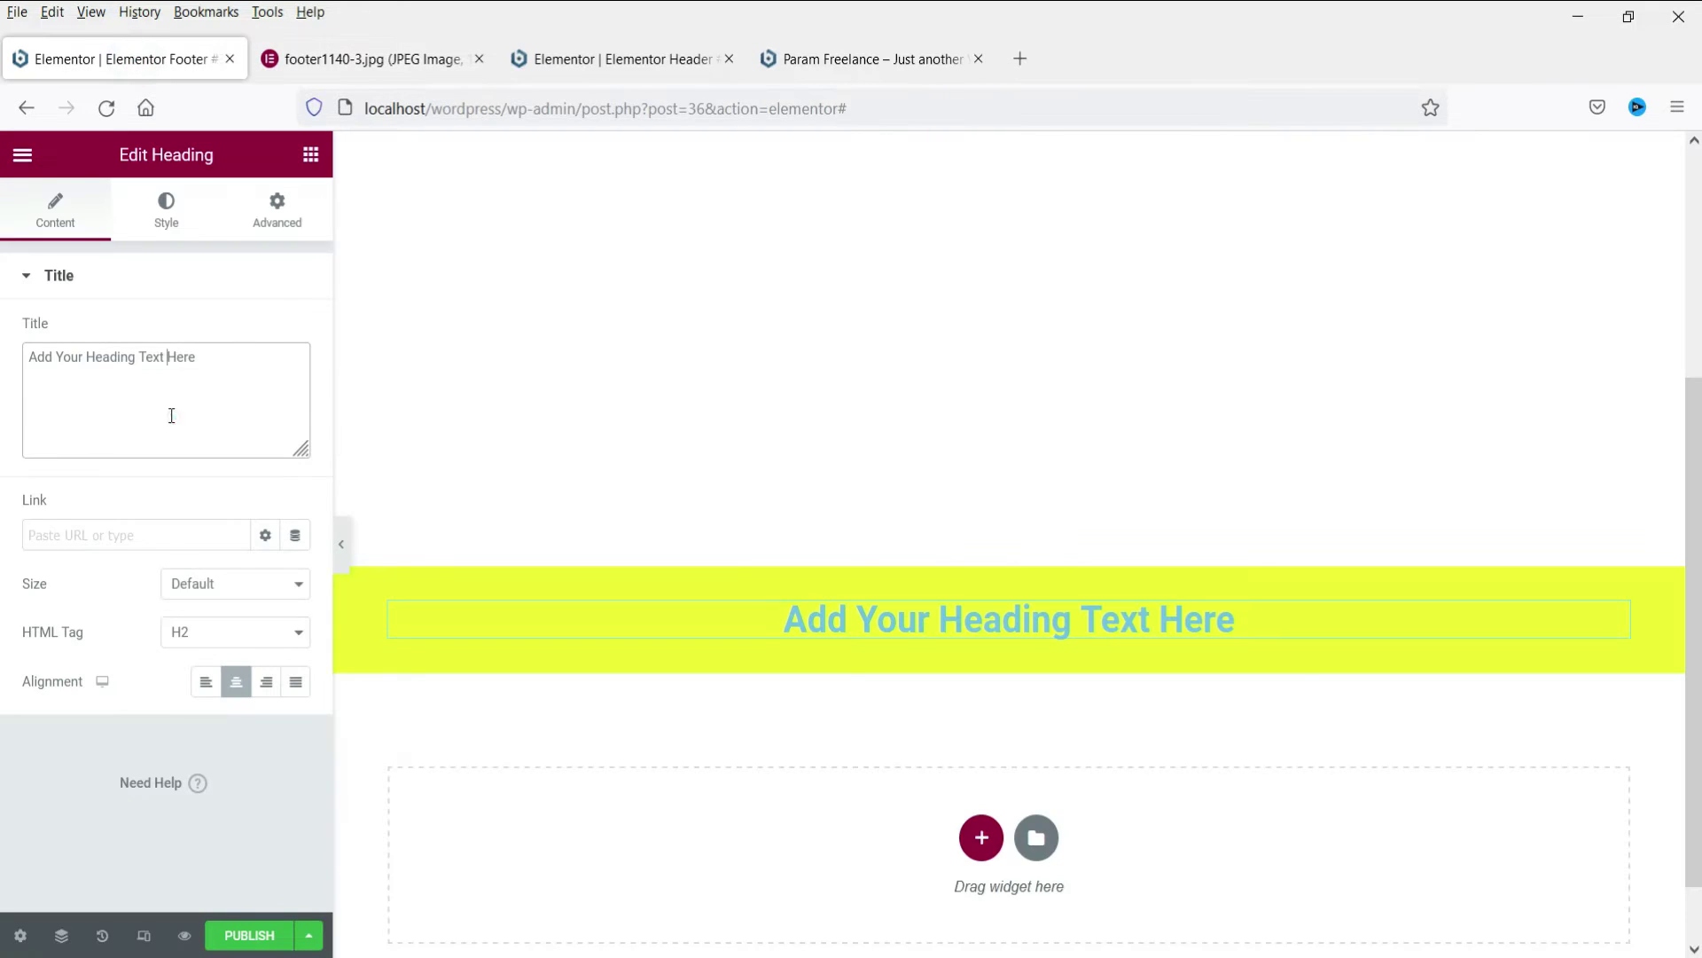
key(ctrl+a)
text(Need)
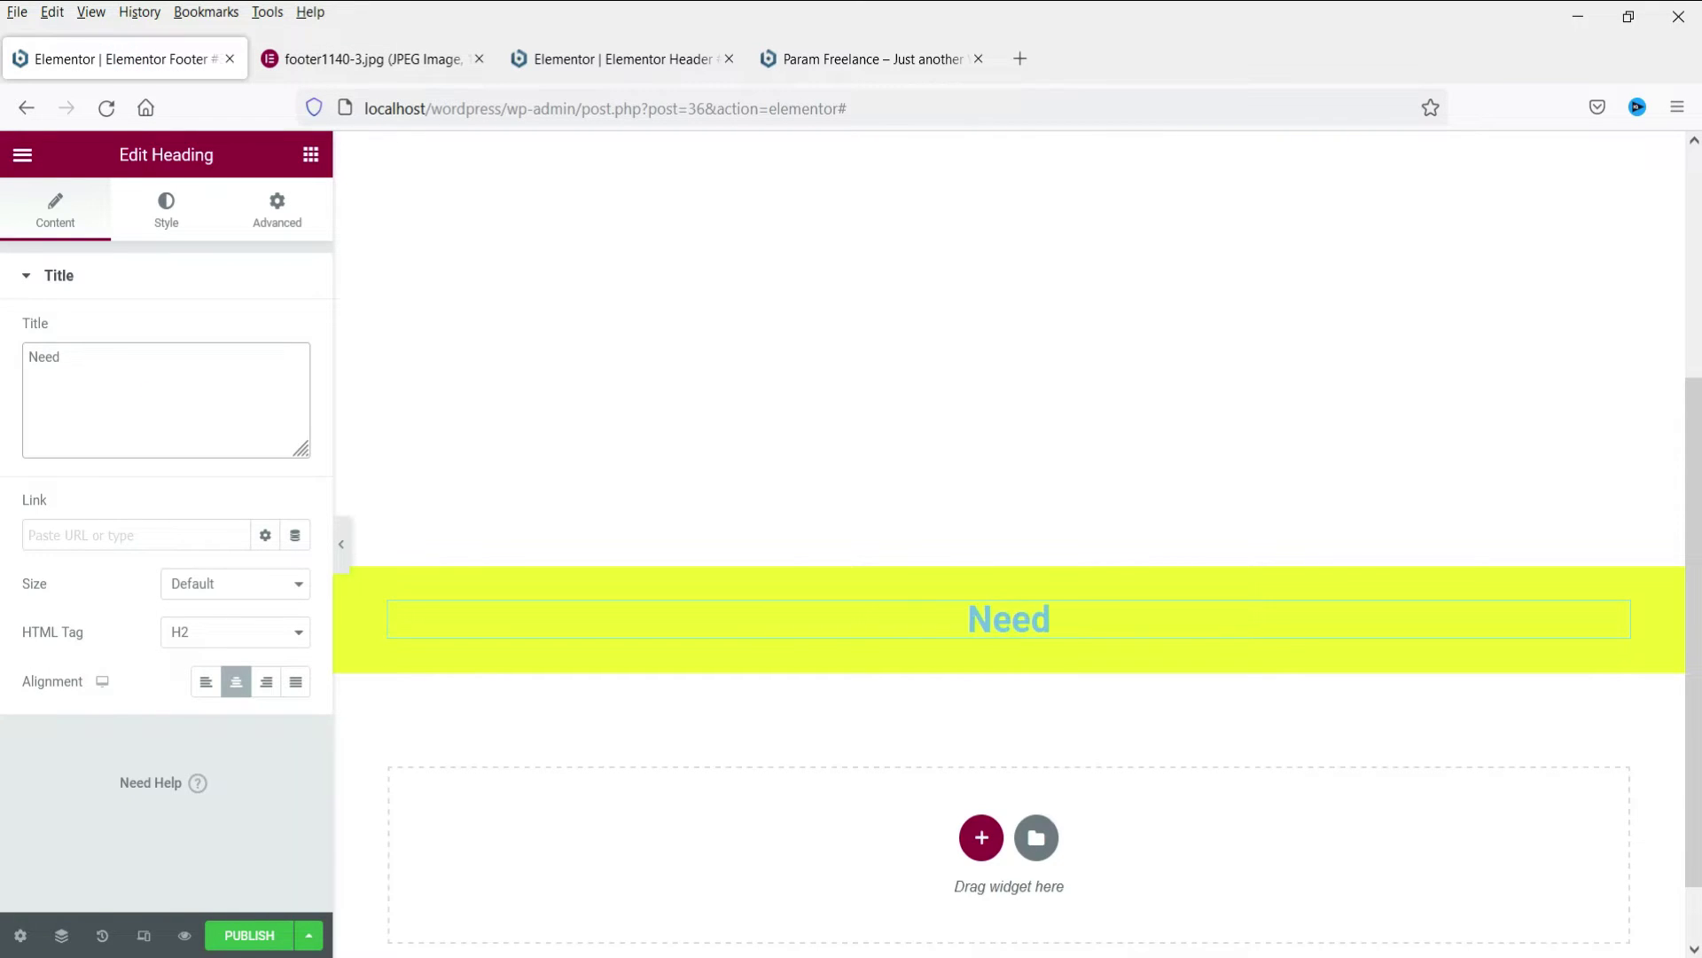
text( Help? Call us now at 123-)
key(Return)
text(56-7890)
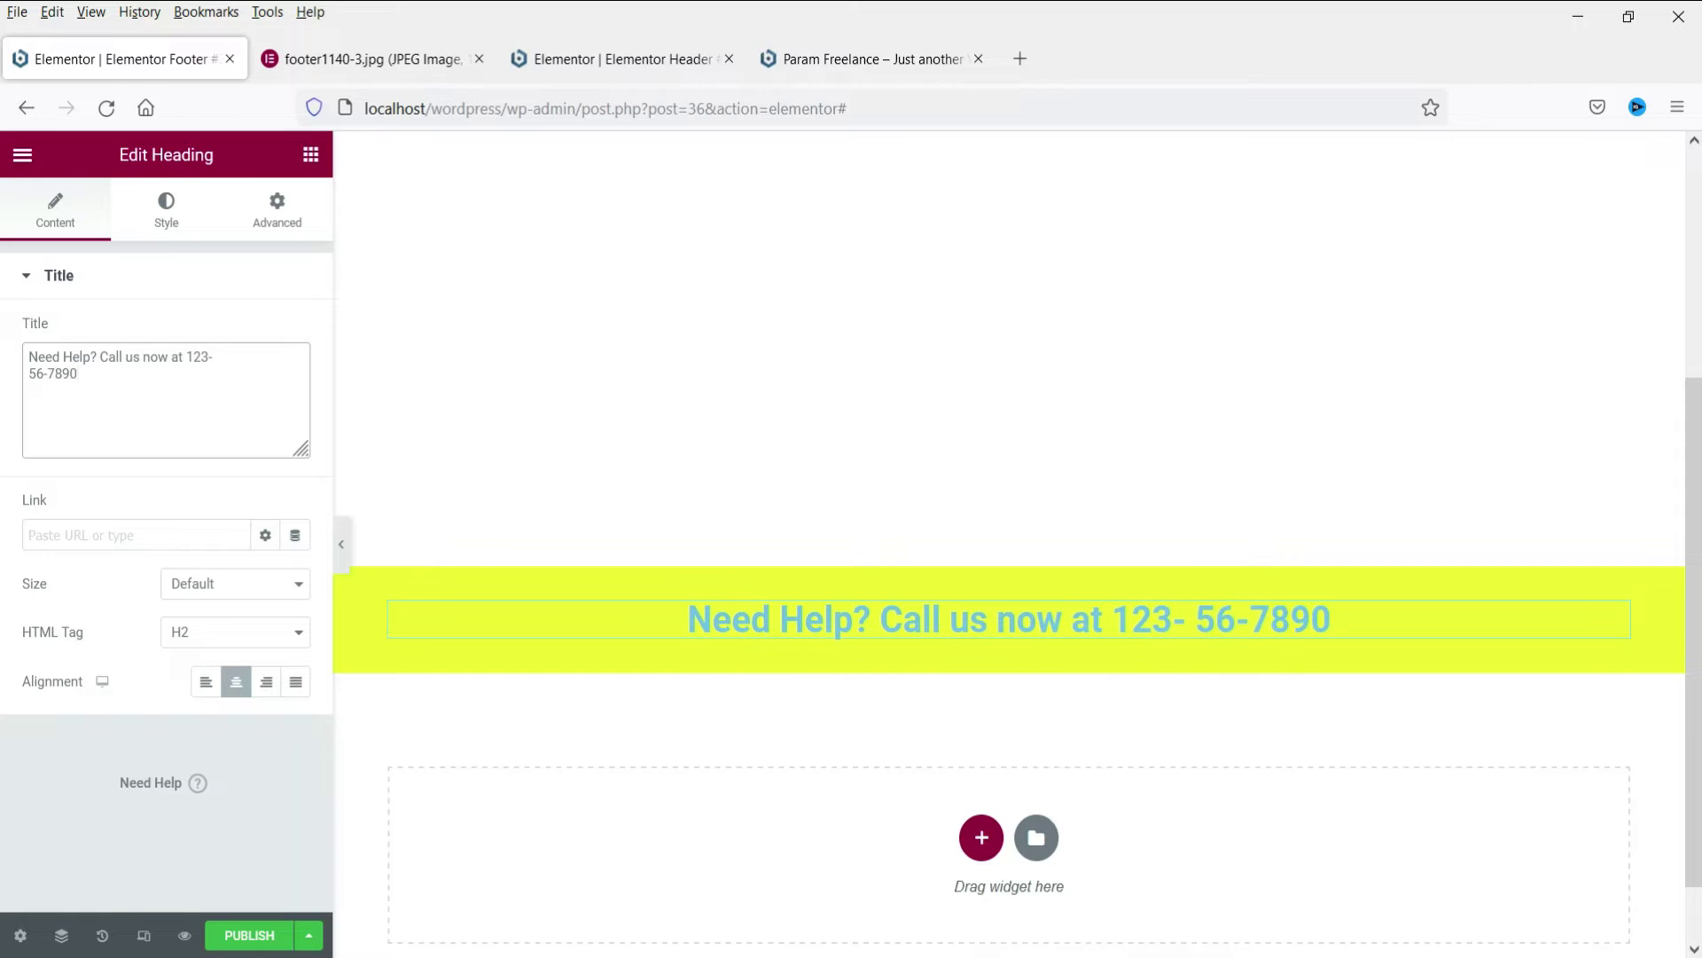
Set the banner heading's text color to the global black and its font size to 22 px.
click(133, 226)
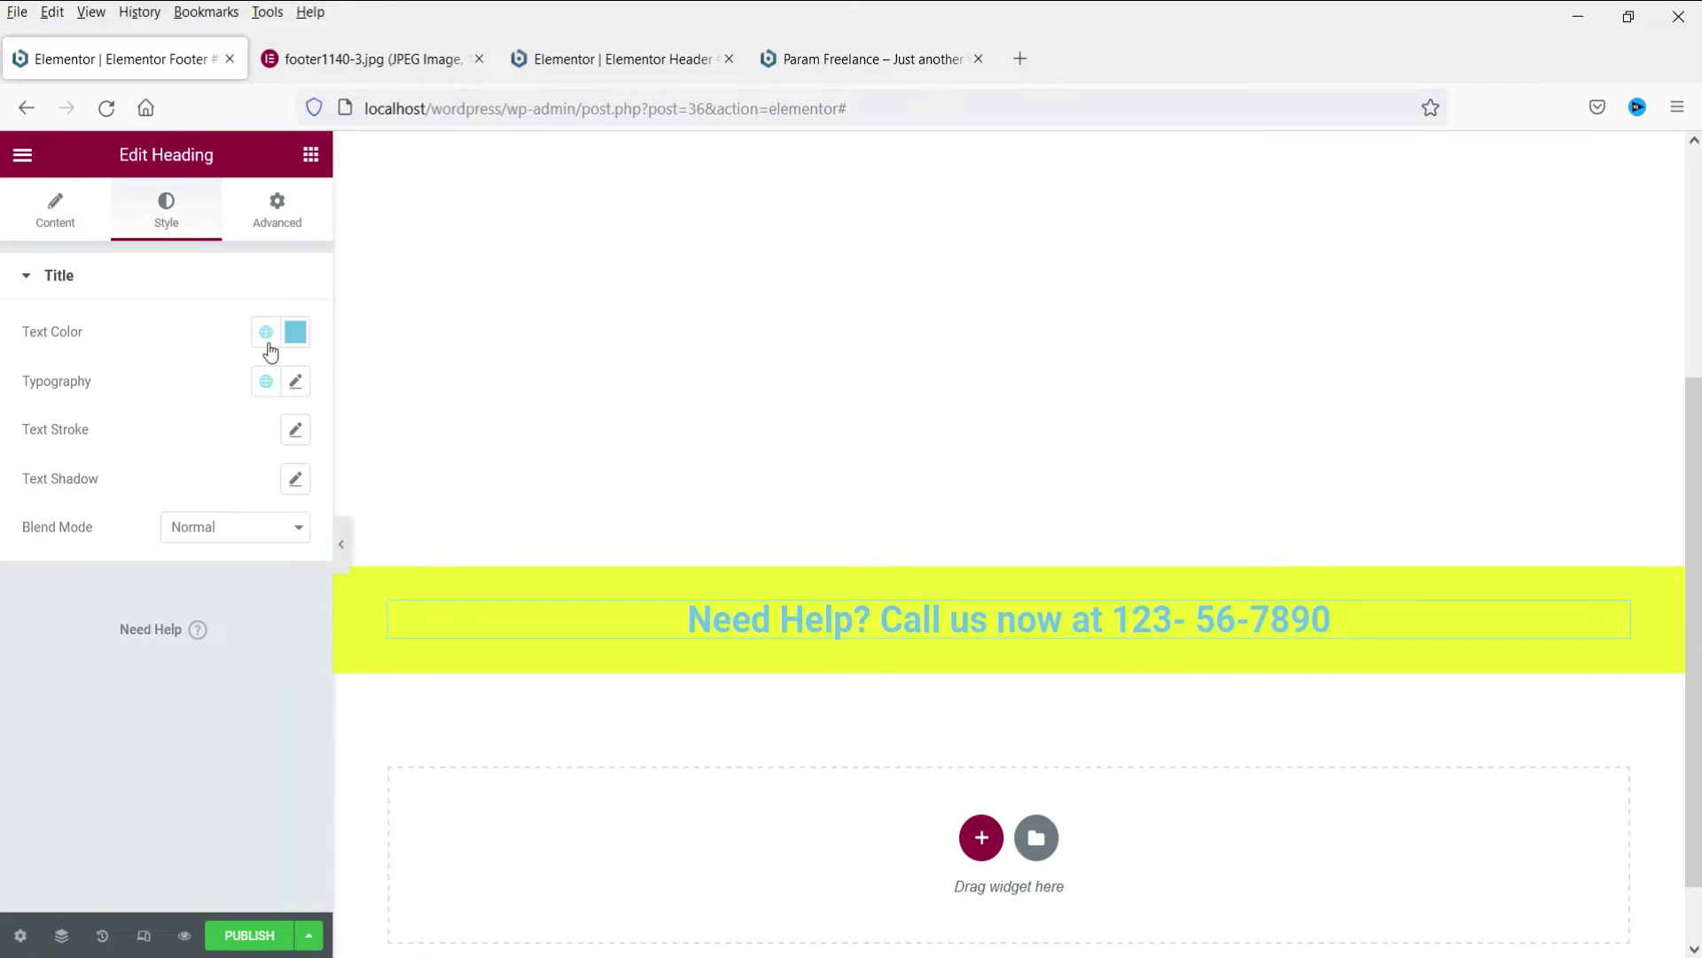
click(267, 330)
click(84, 643)
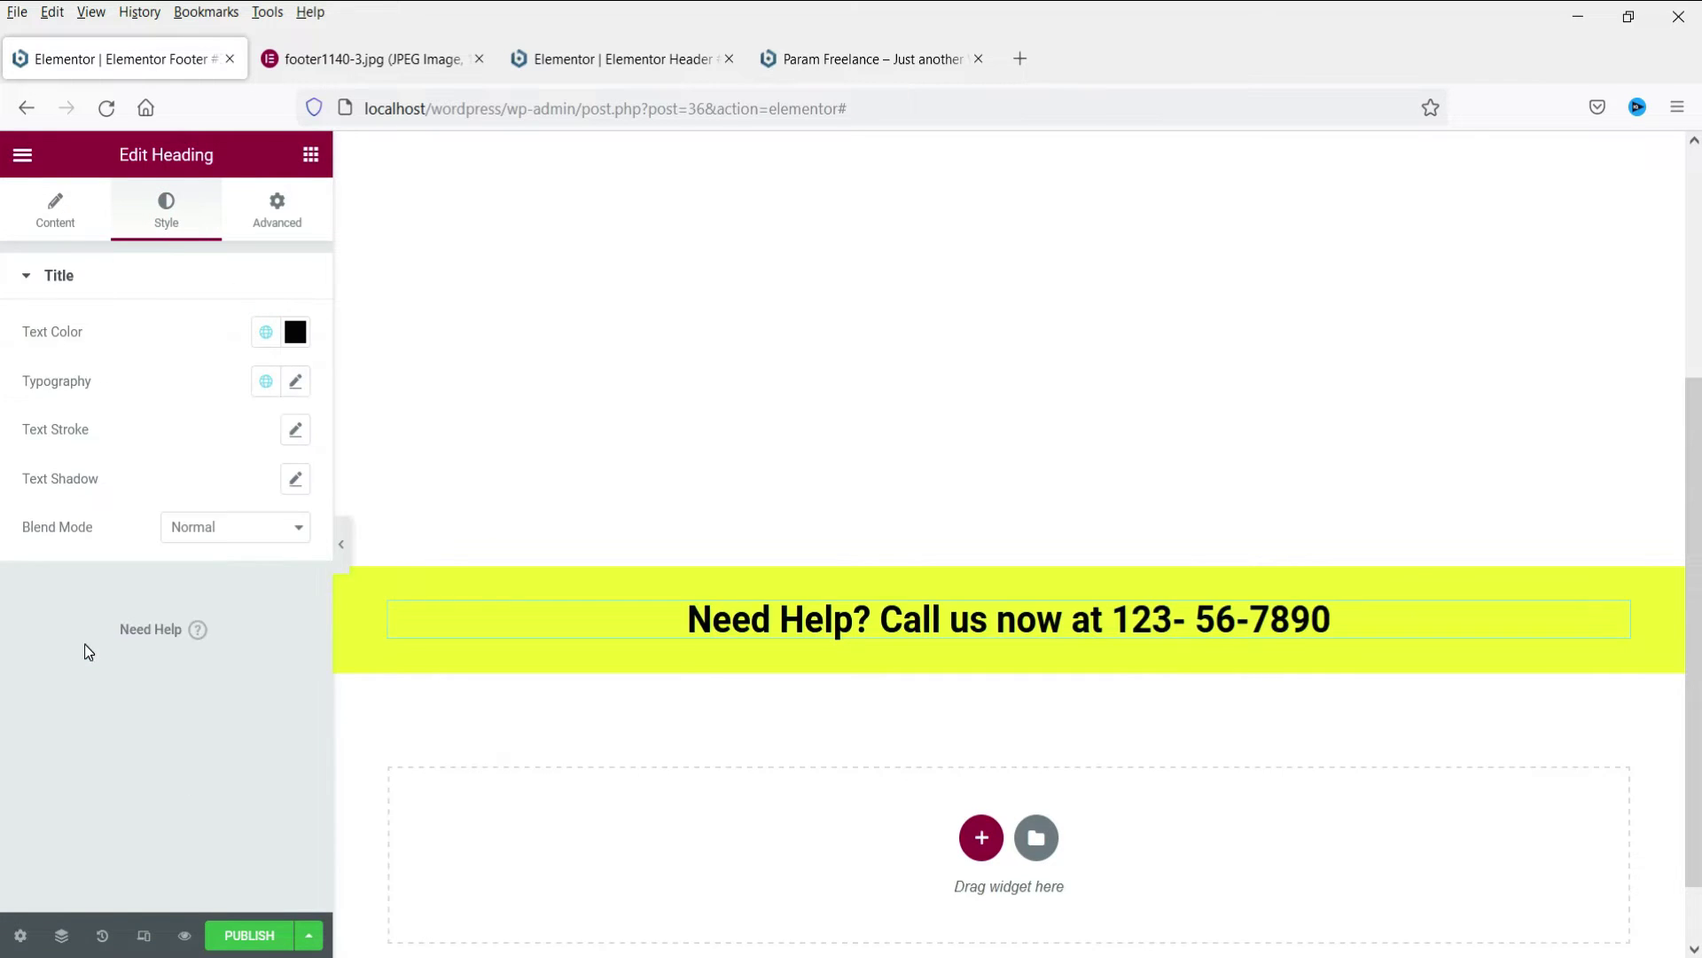
click(297, 383)
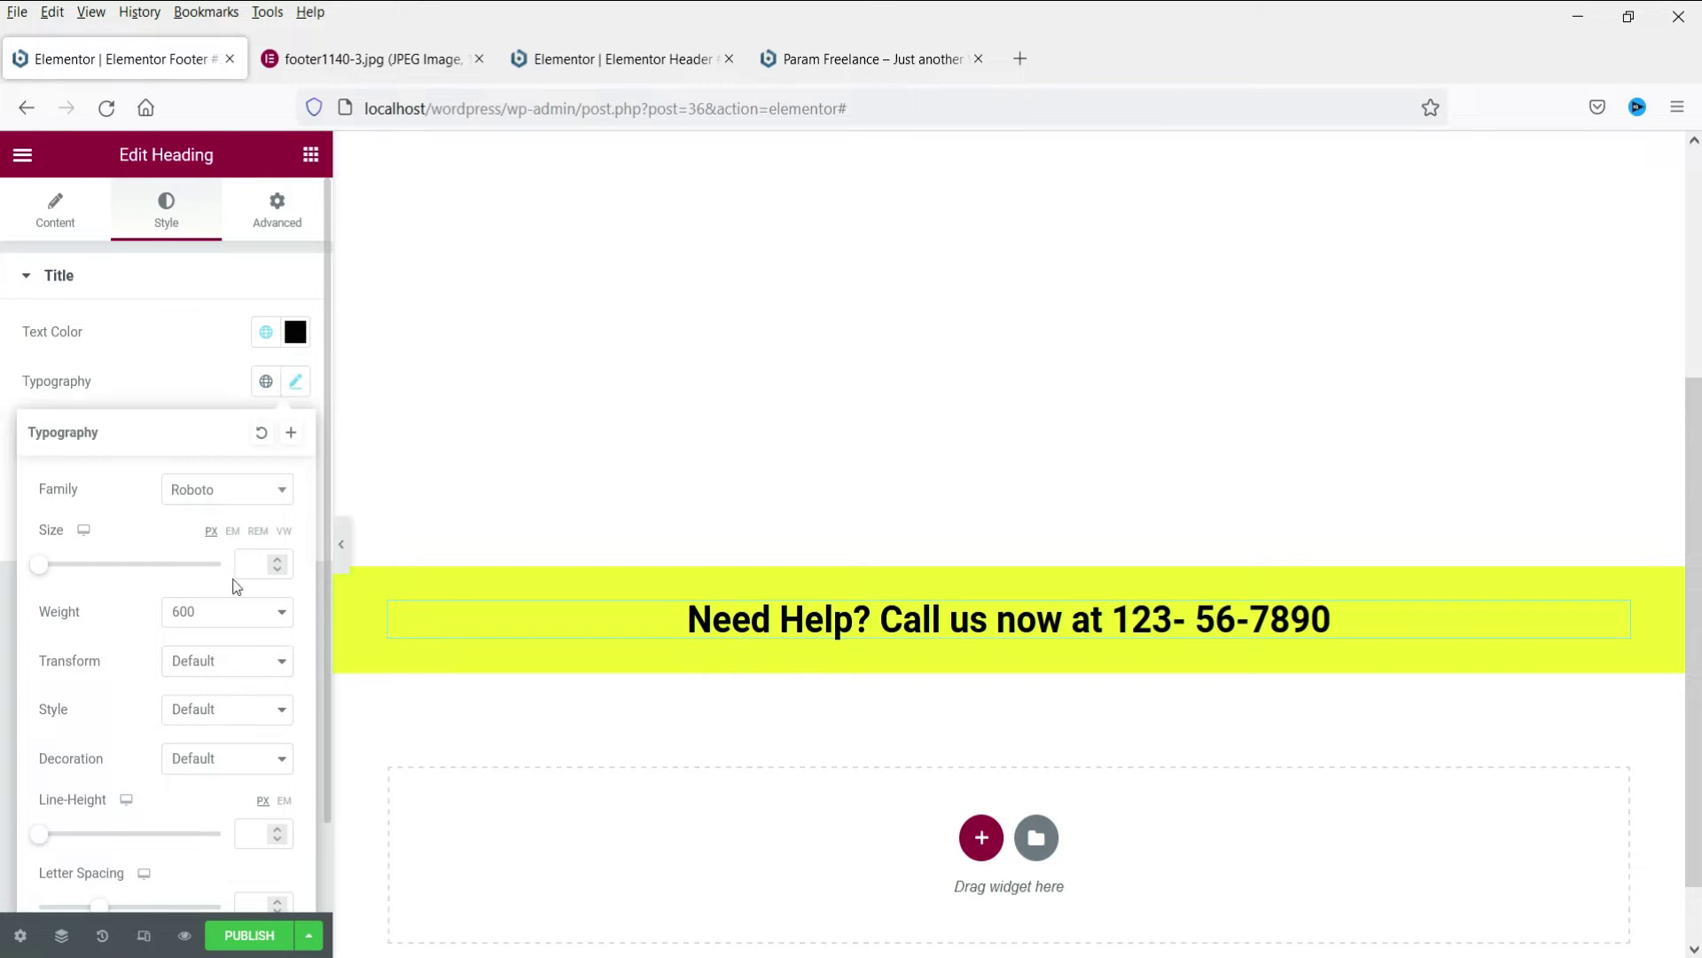
click(258, 568)
text(22)
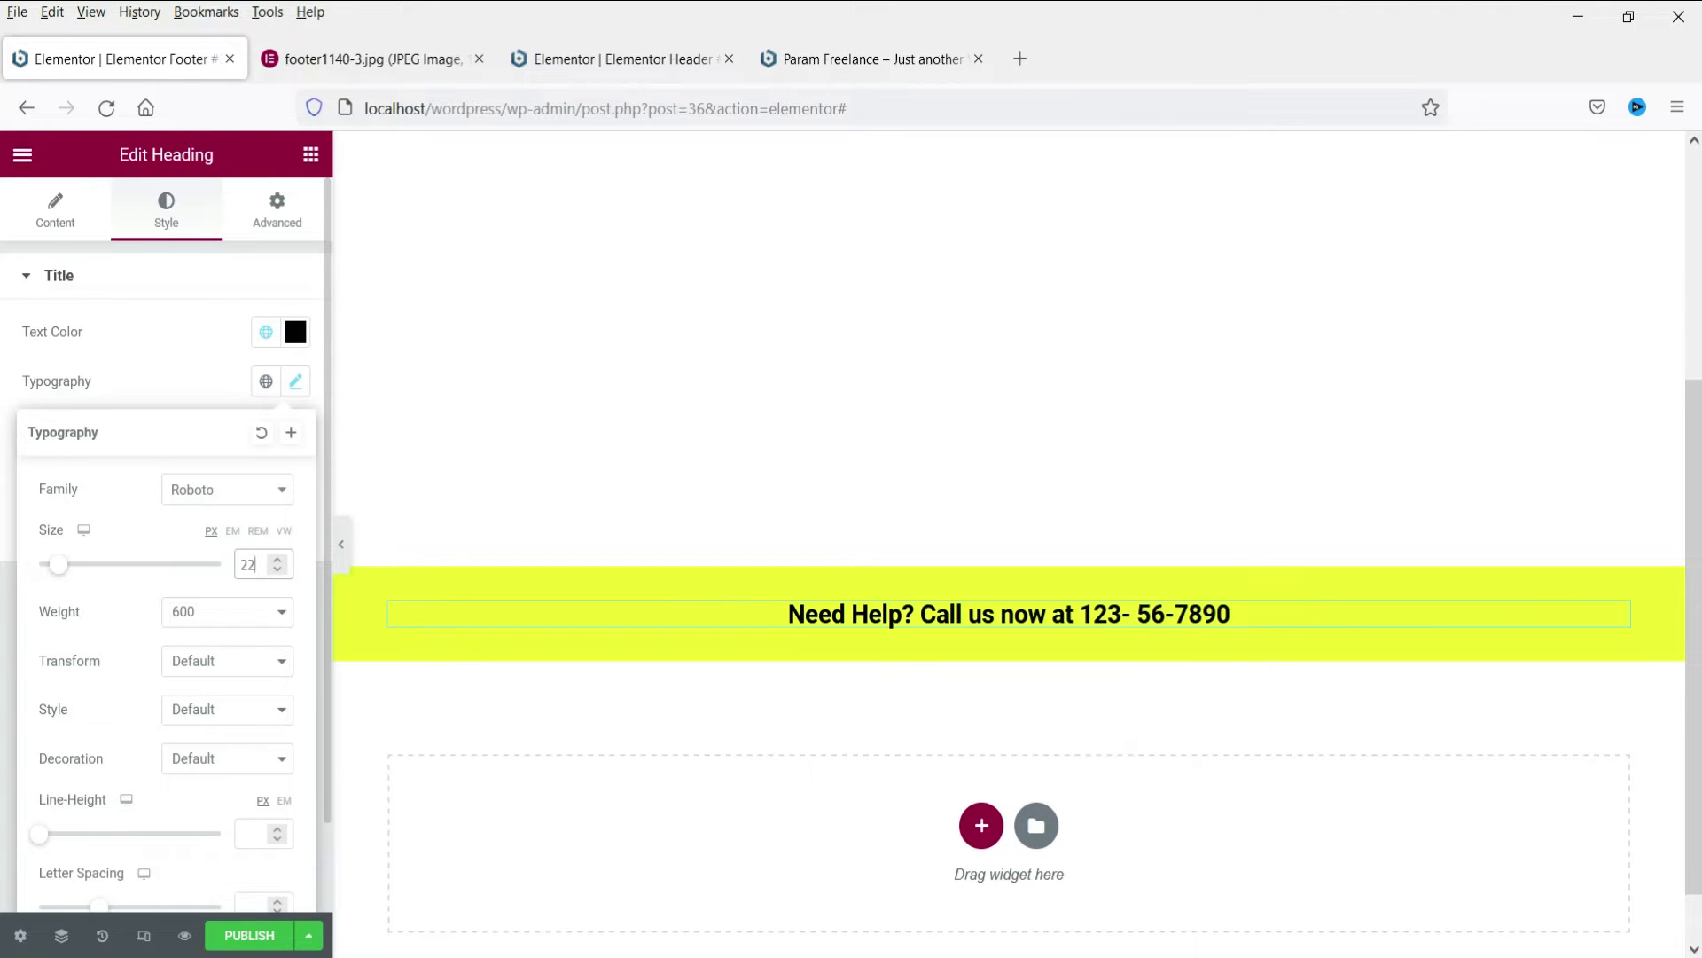
Check the footer reference image and add a section with three equal columns below the yellow-green banner.
click(370, 59)
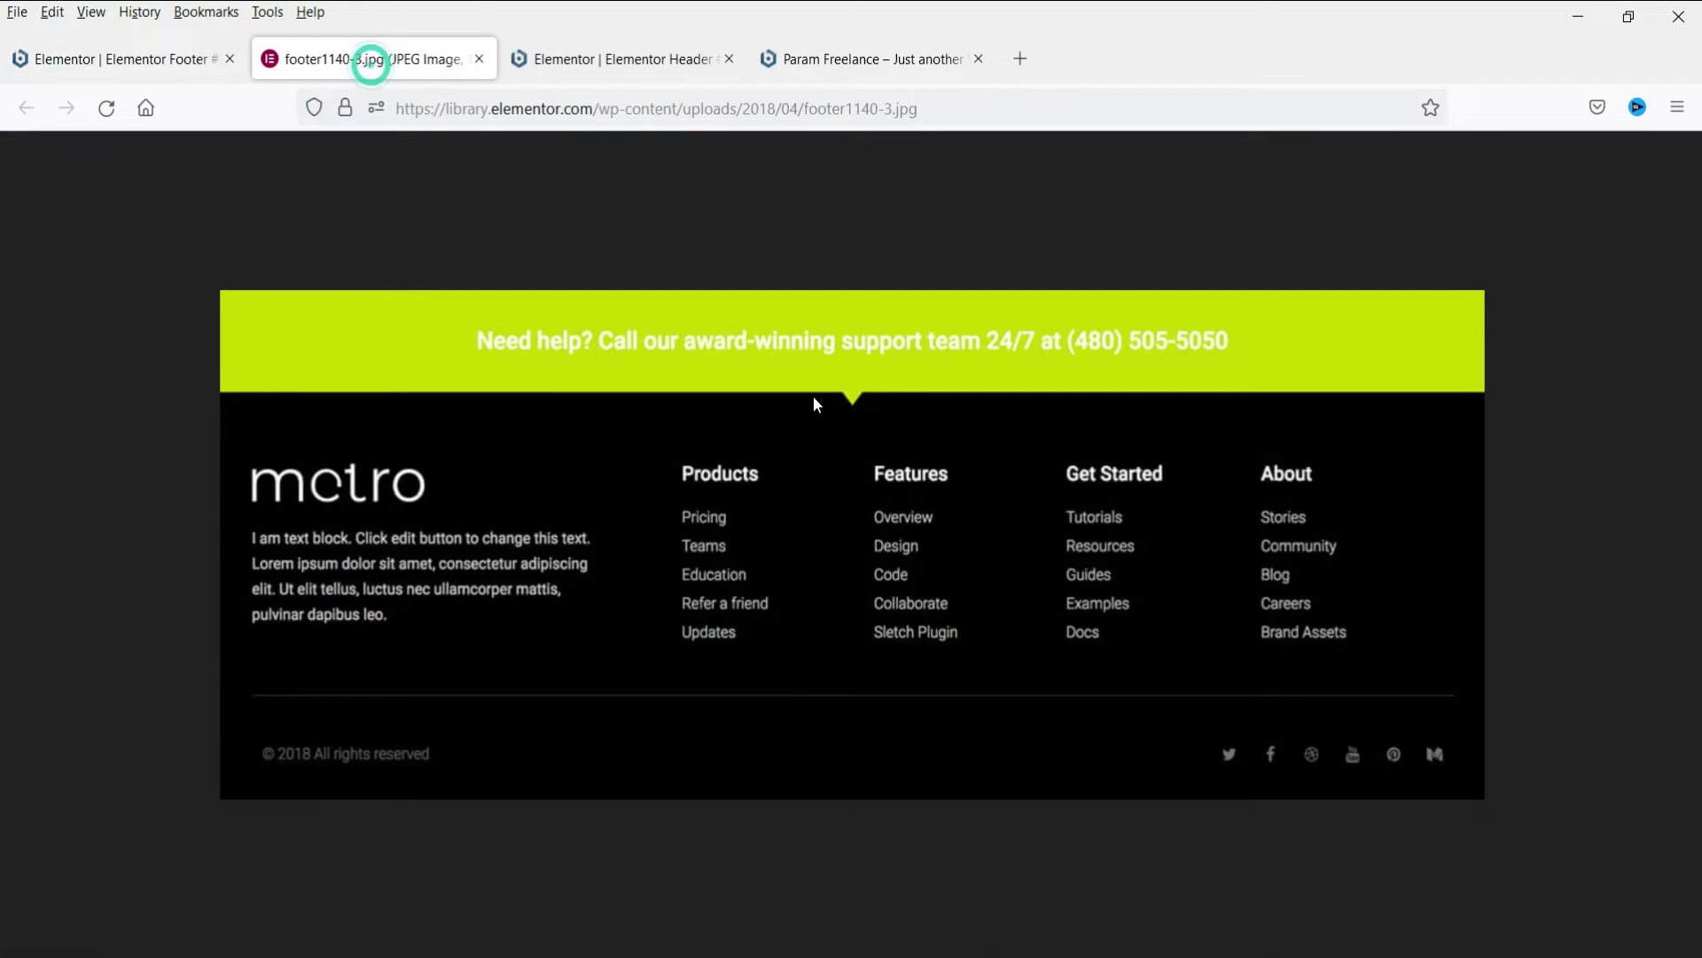
click(137, 53)
click(387, 49)
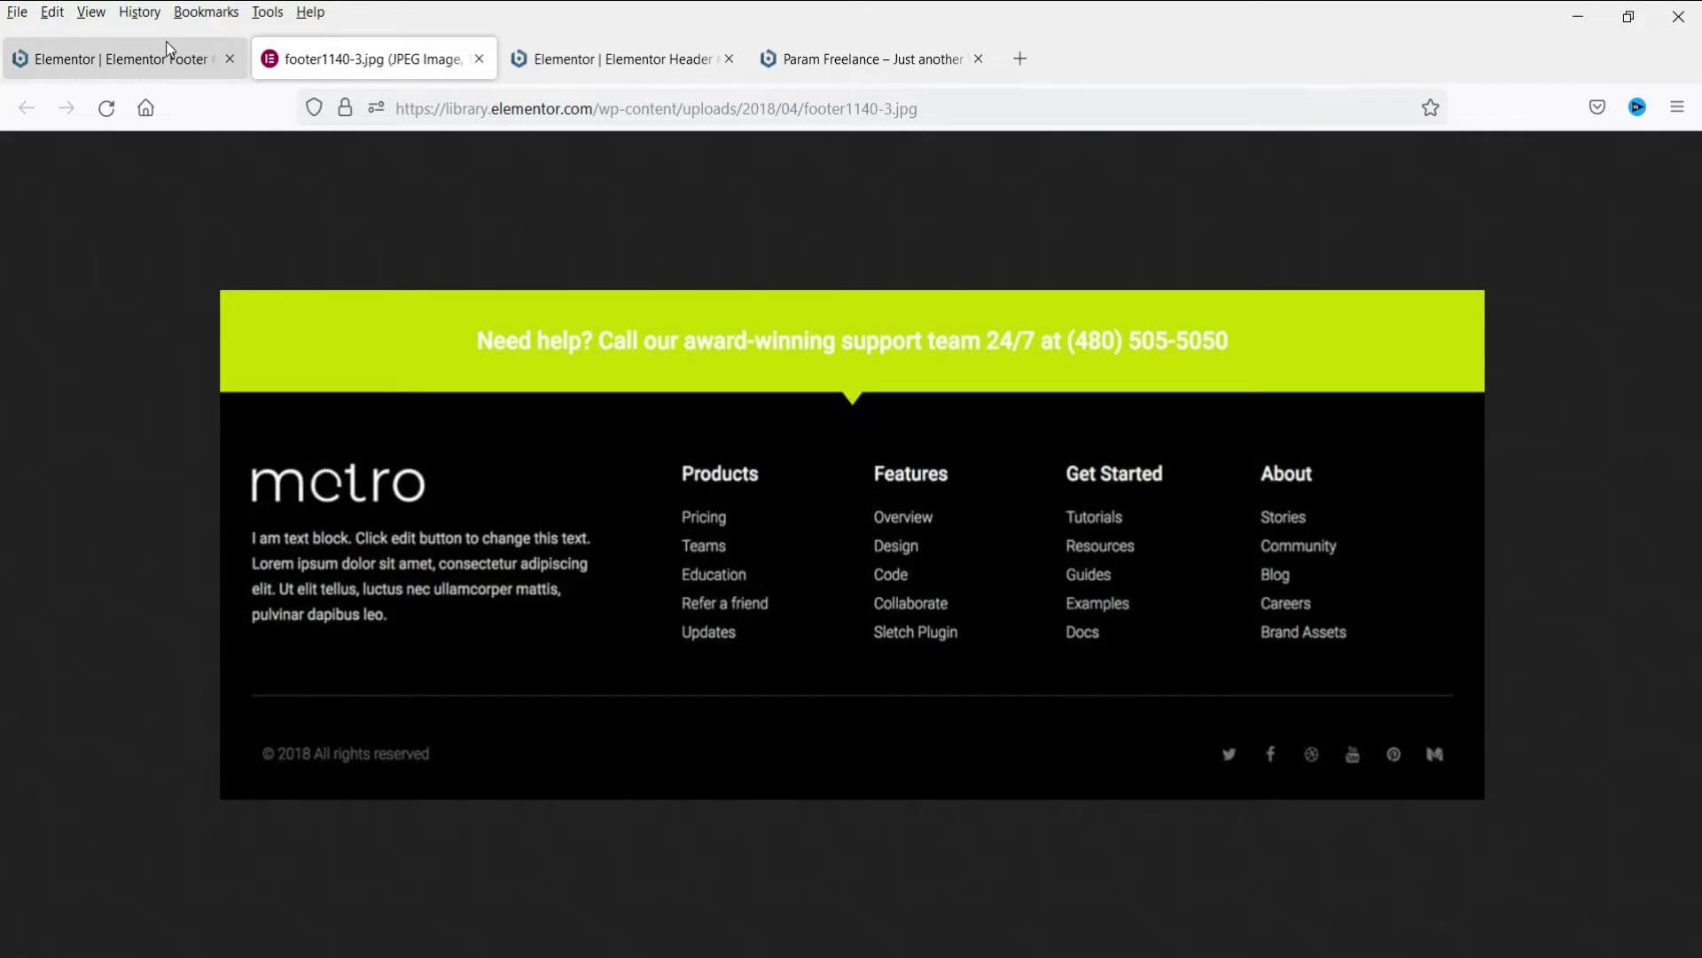
click(133, 58)
click(976, 829)
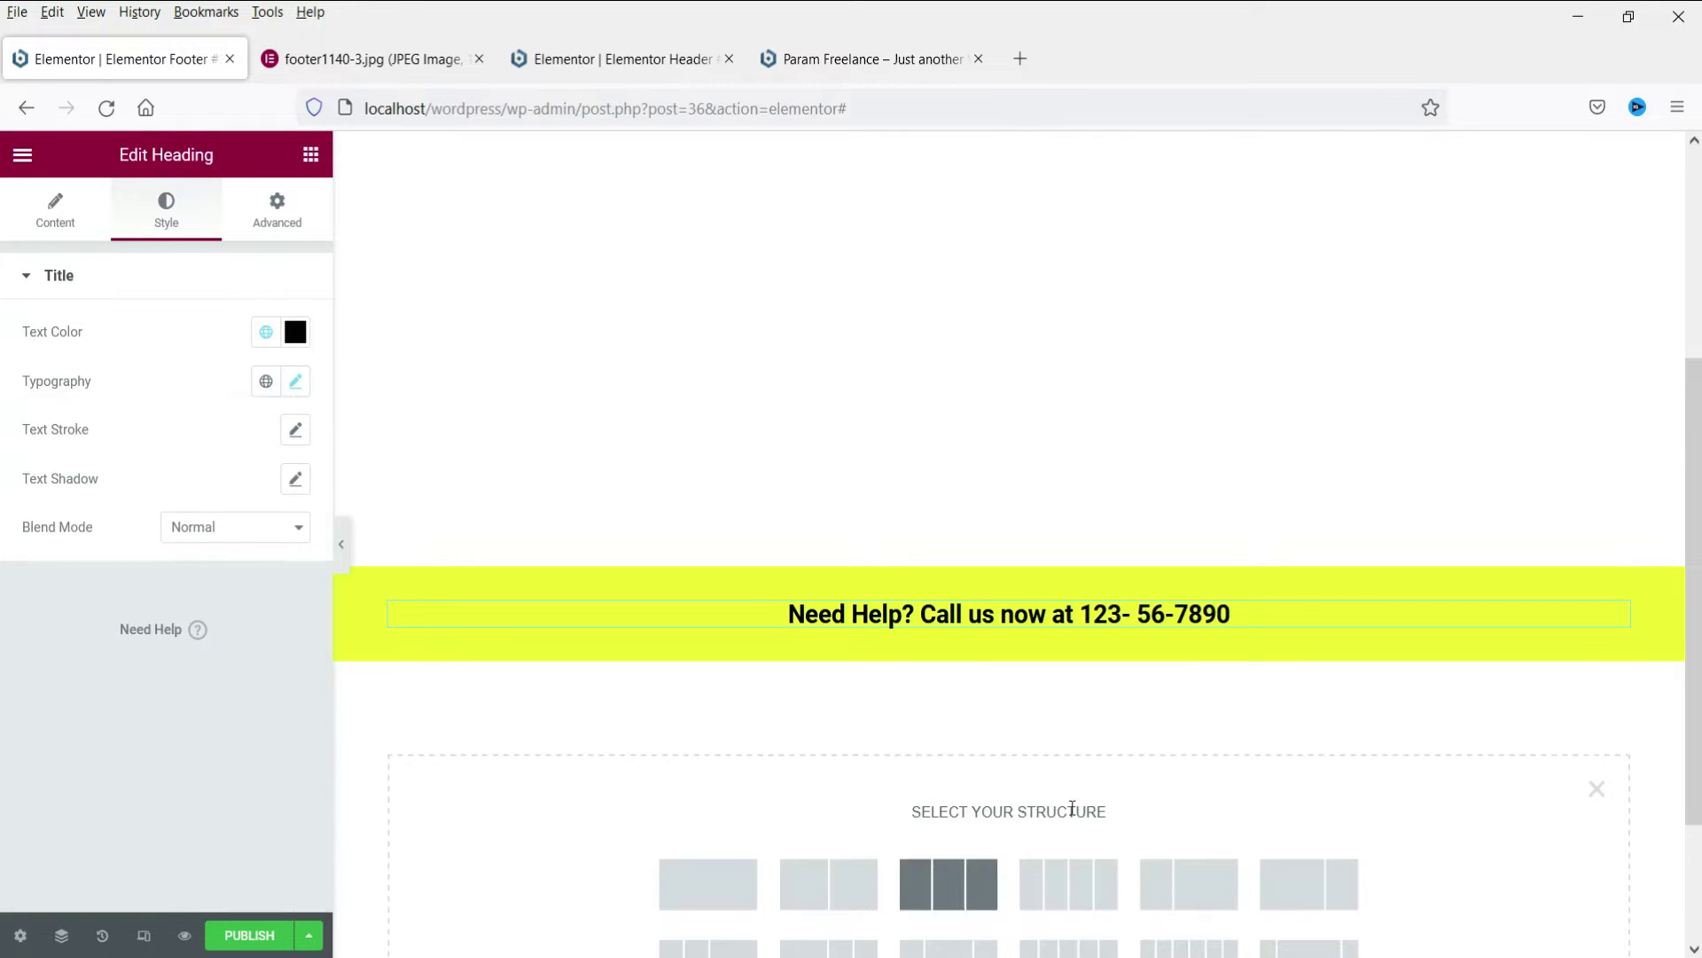
scroll(984, 789, down, 2)
scroll(1007, 707, down, 1)
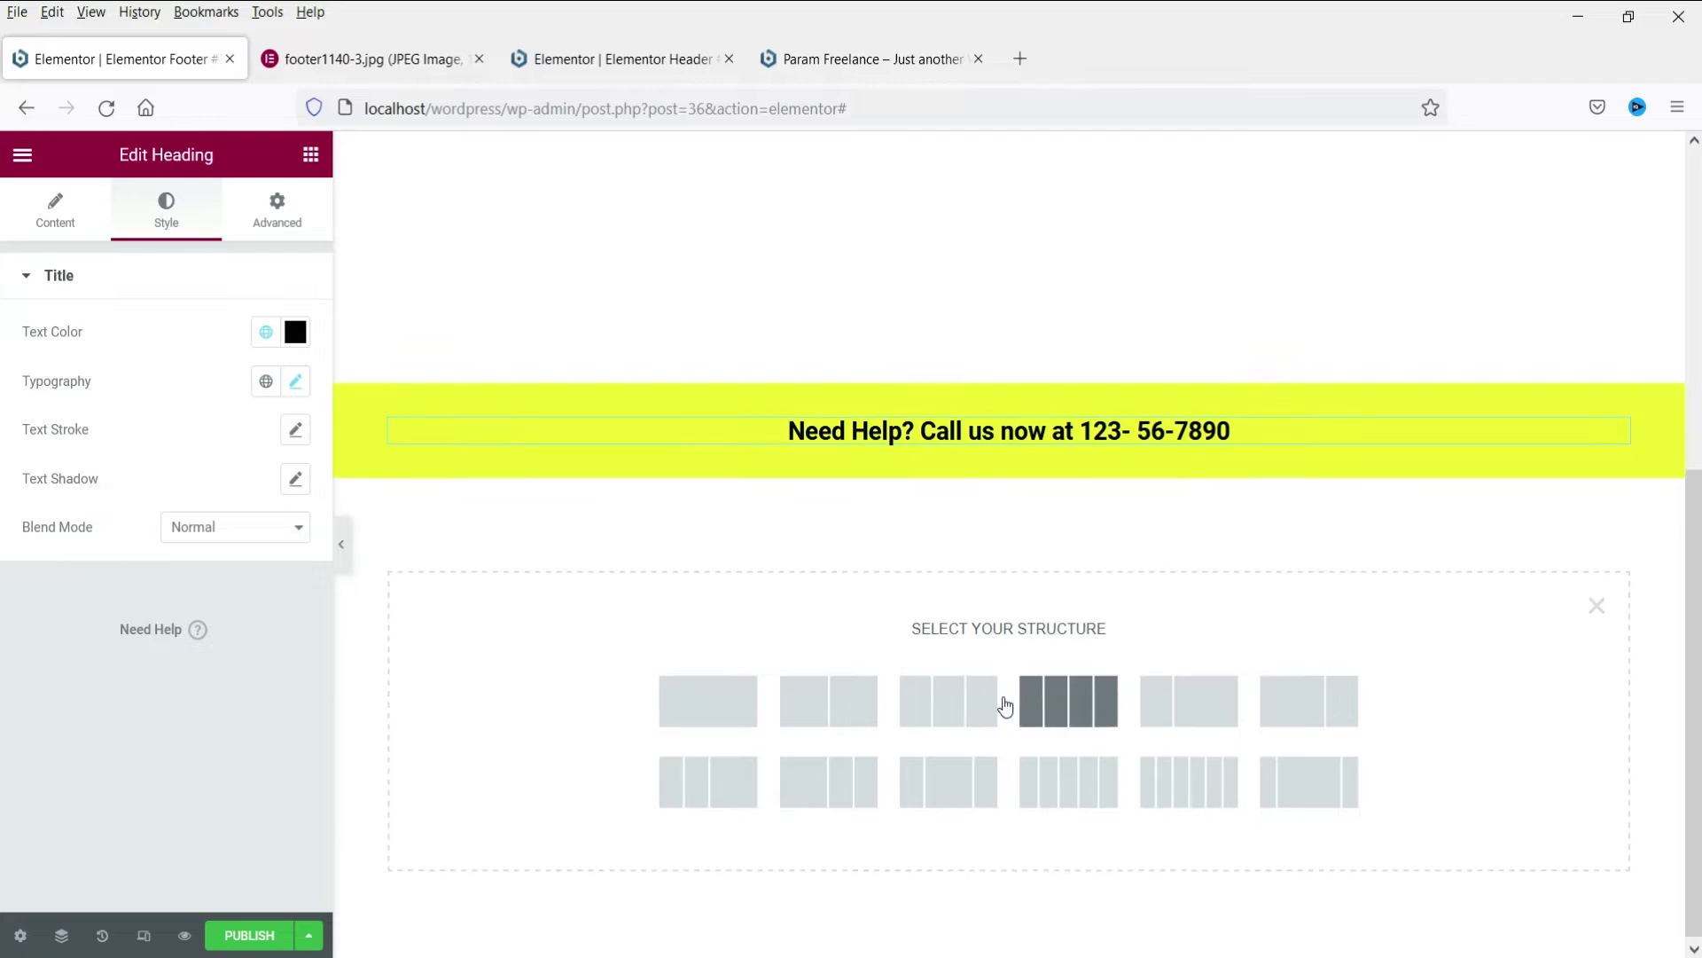
click(950, 707)
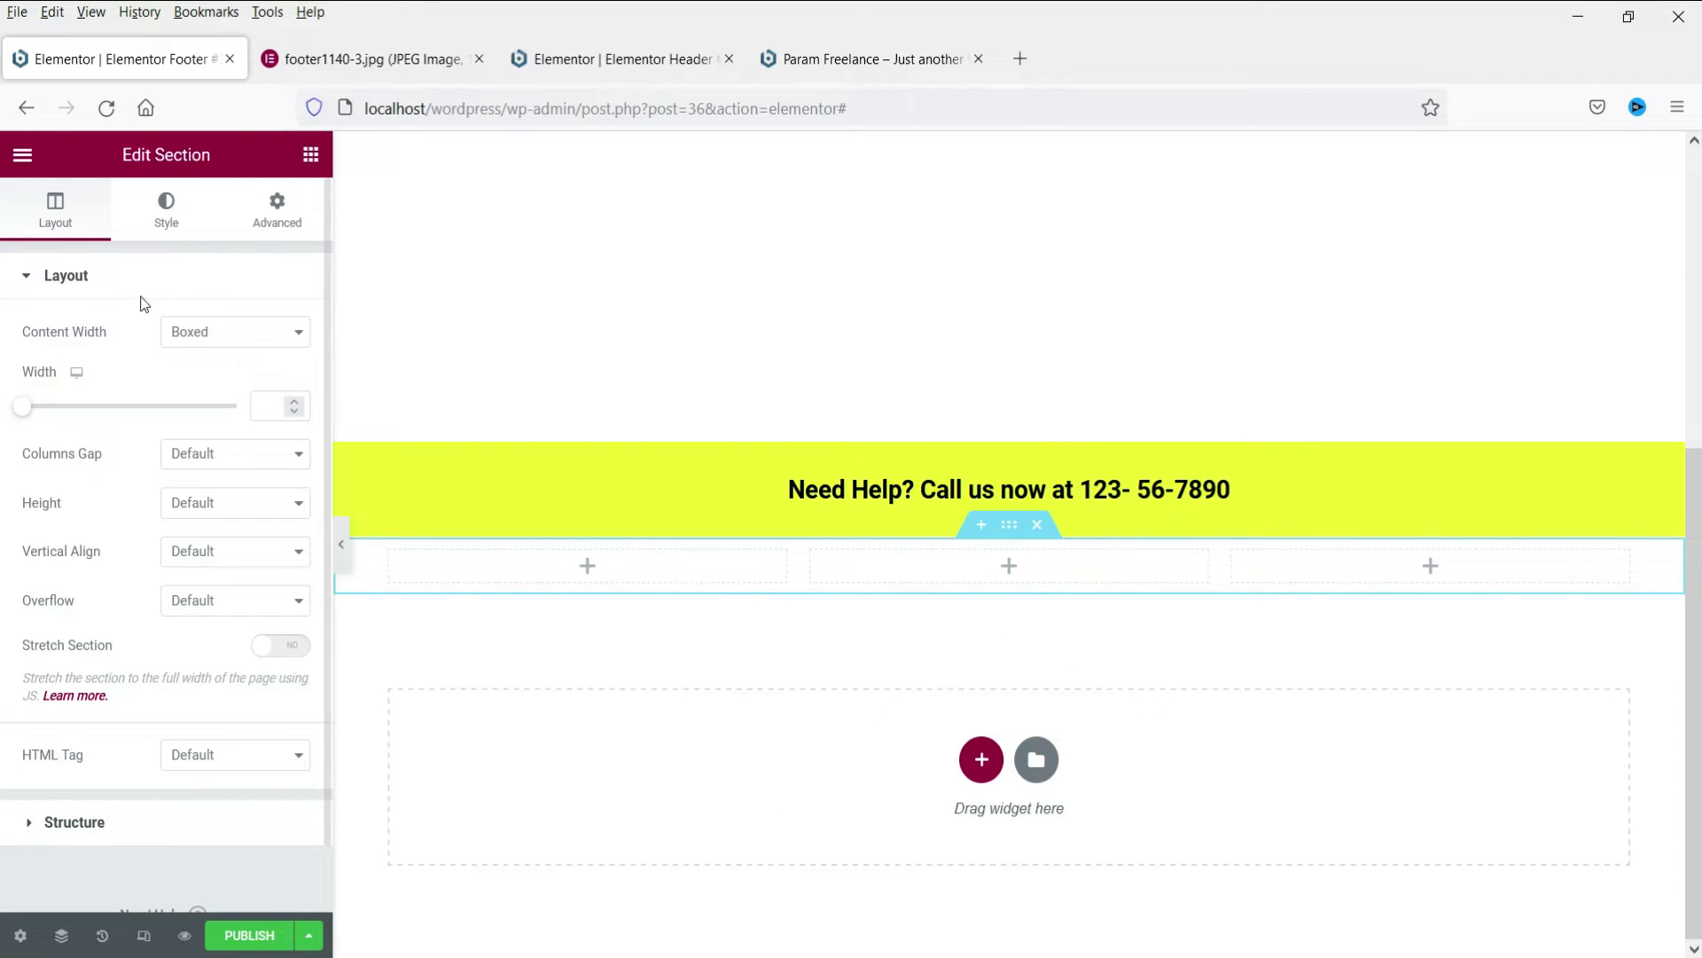
Give the three-column section a classic background in the global black color.
click(166, 200)
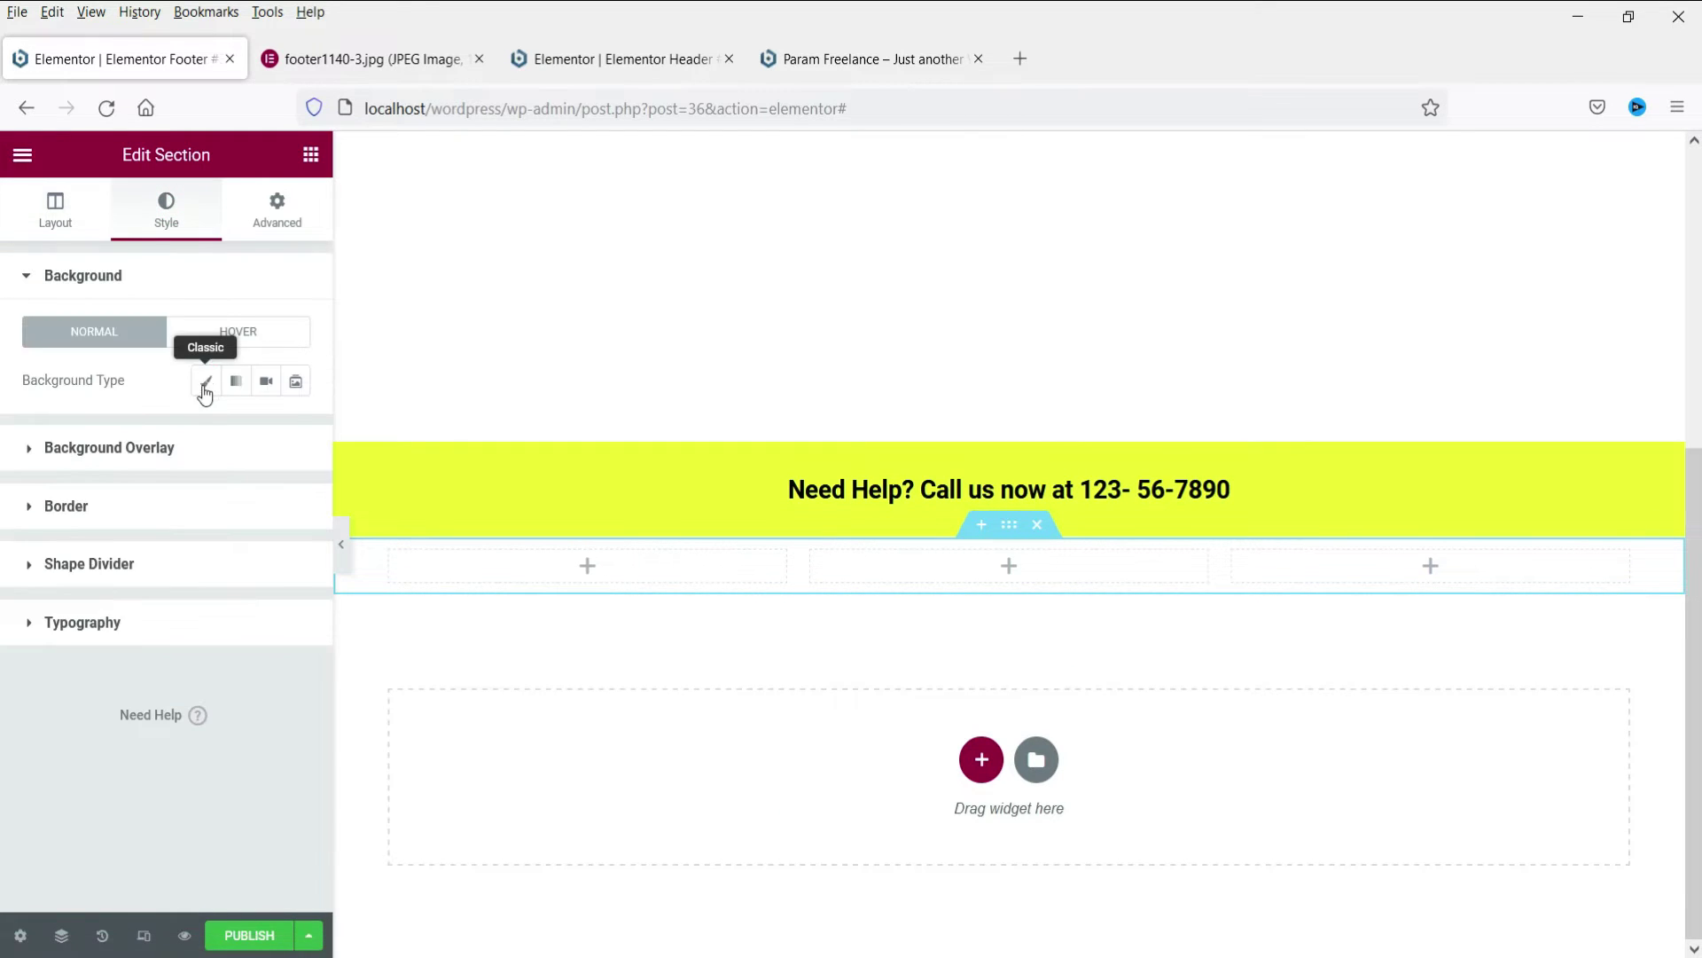
click(205, 381)
click(265, 431)
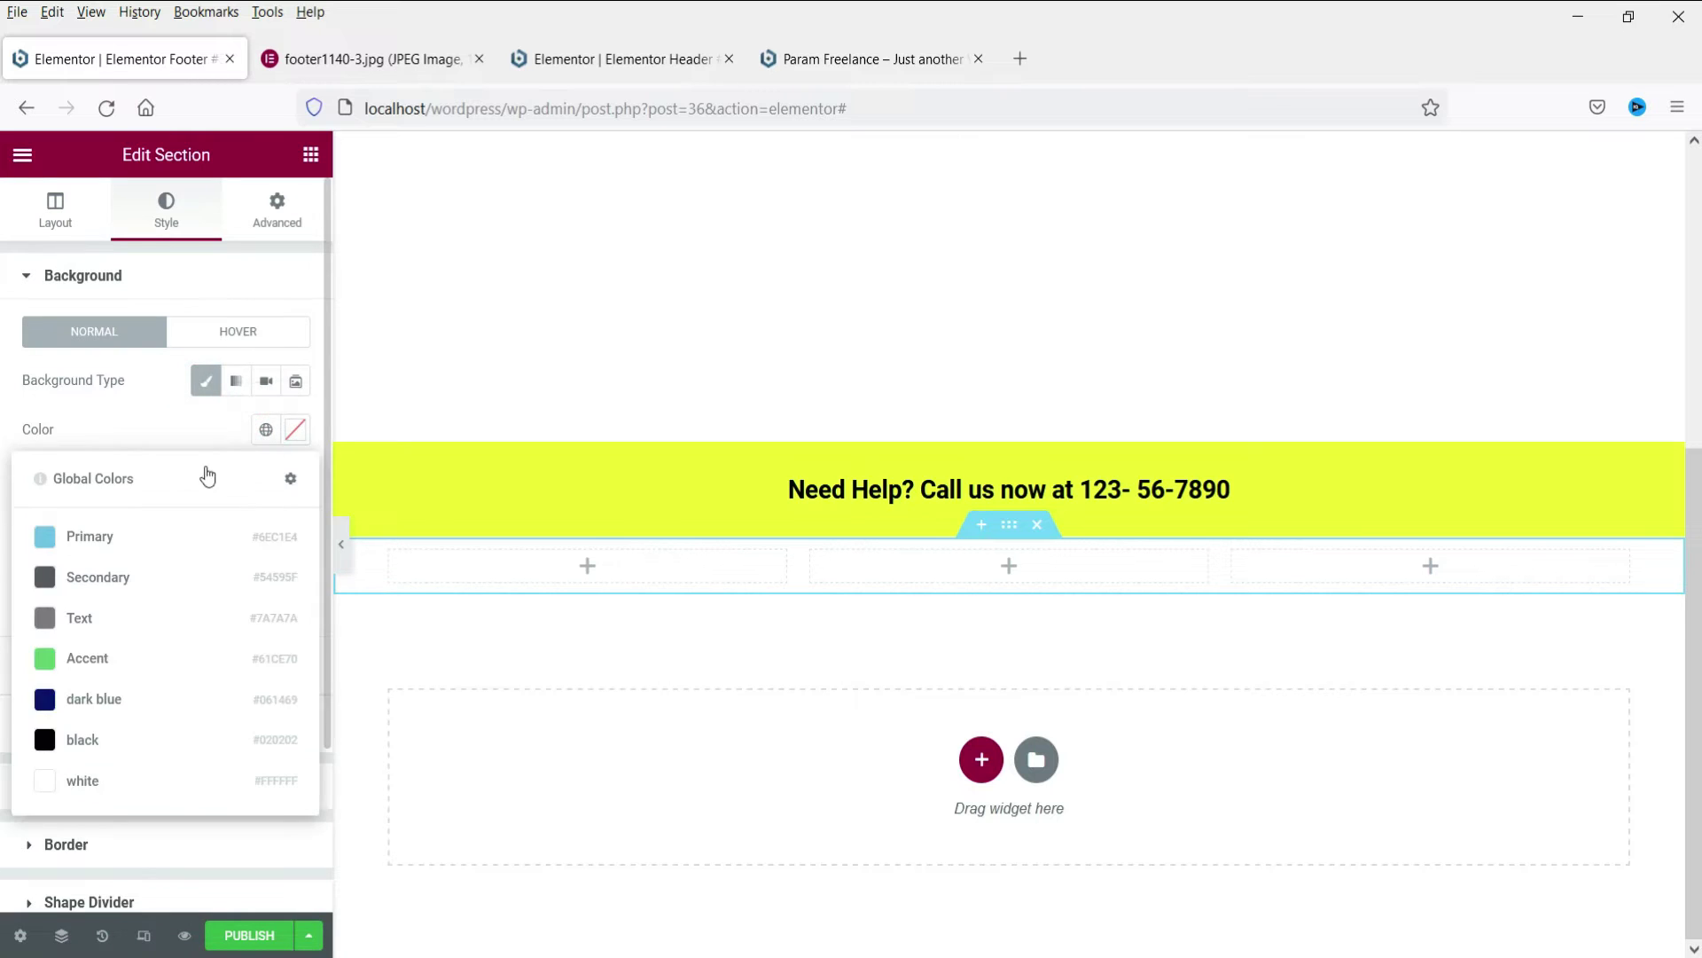
click(118, 743)
Unlink the black section's padding values and set the top and bottom padding to 40 px.
click(280, 222)
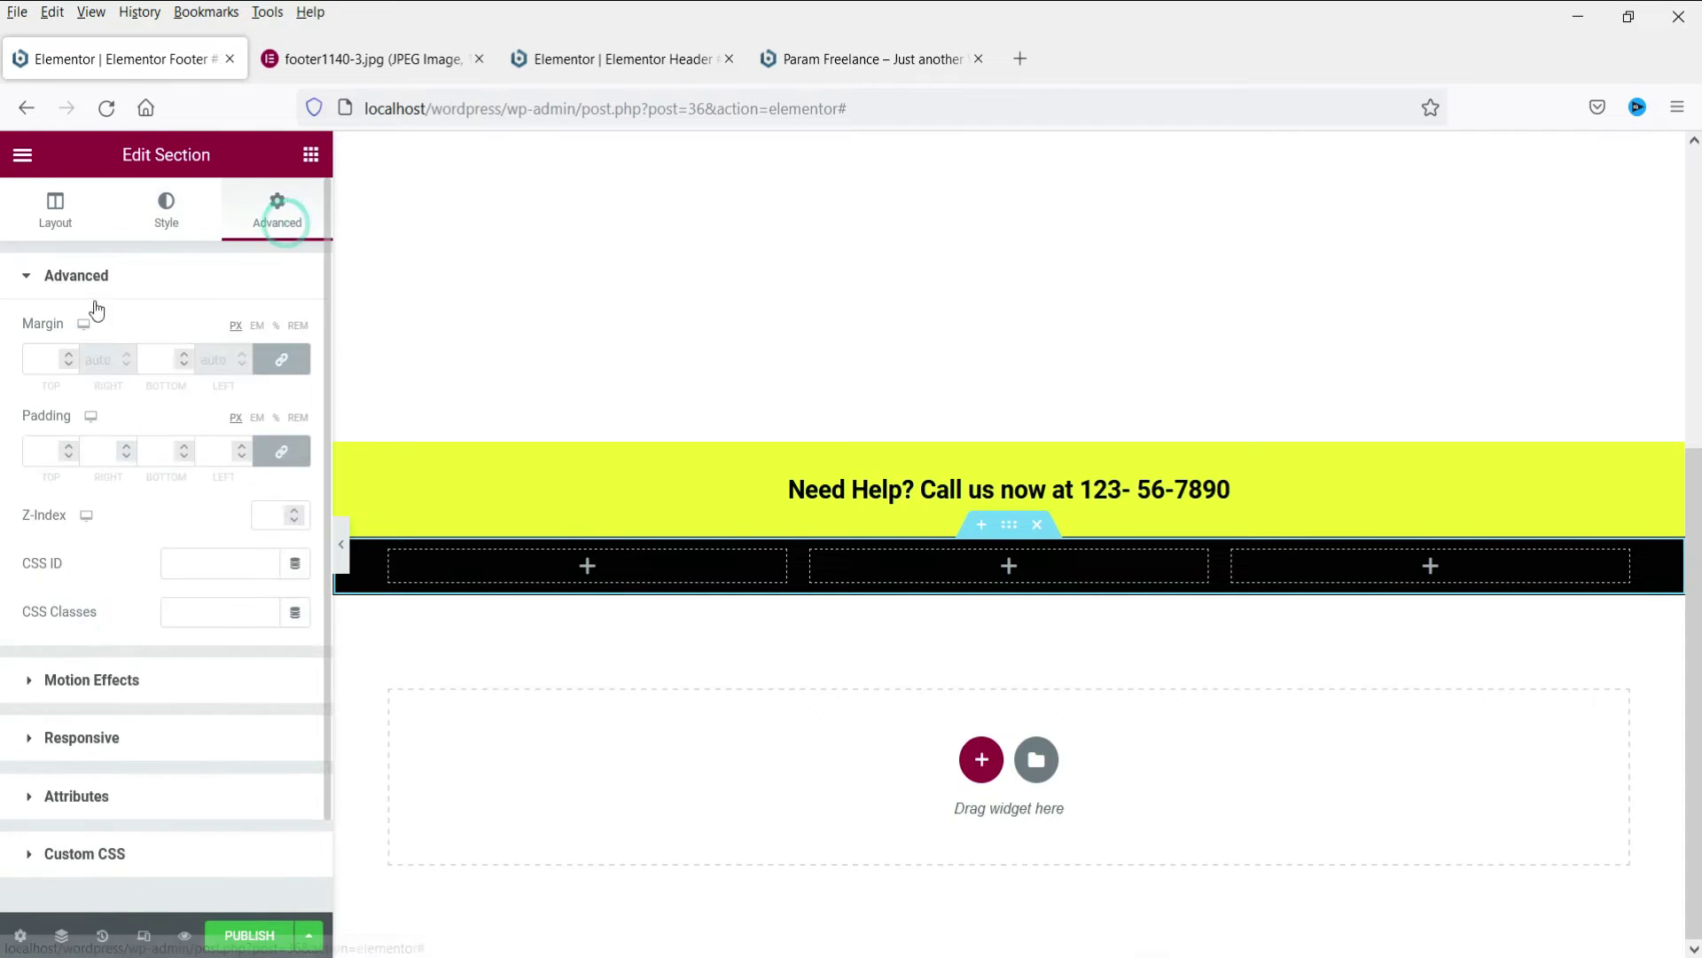
click(281, 451)
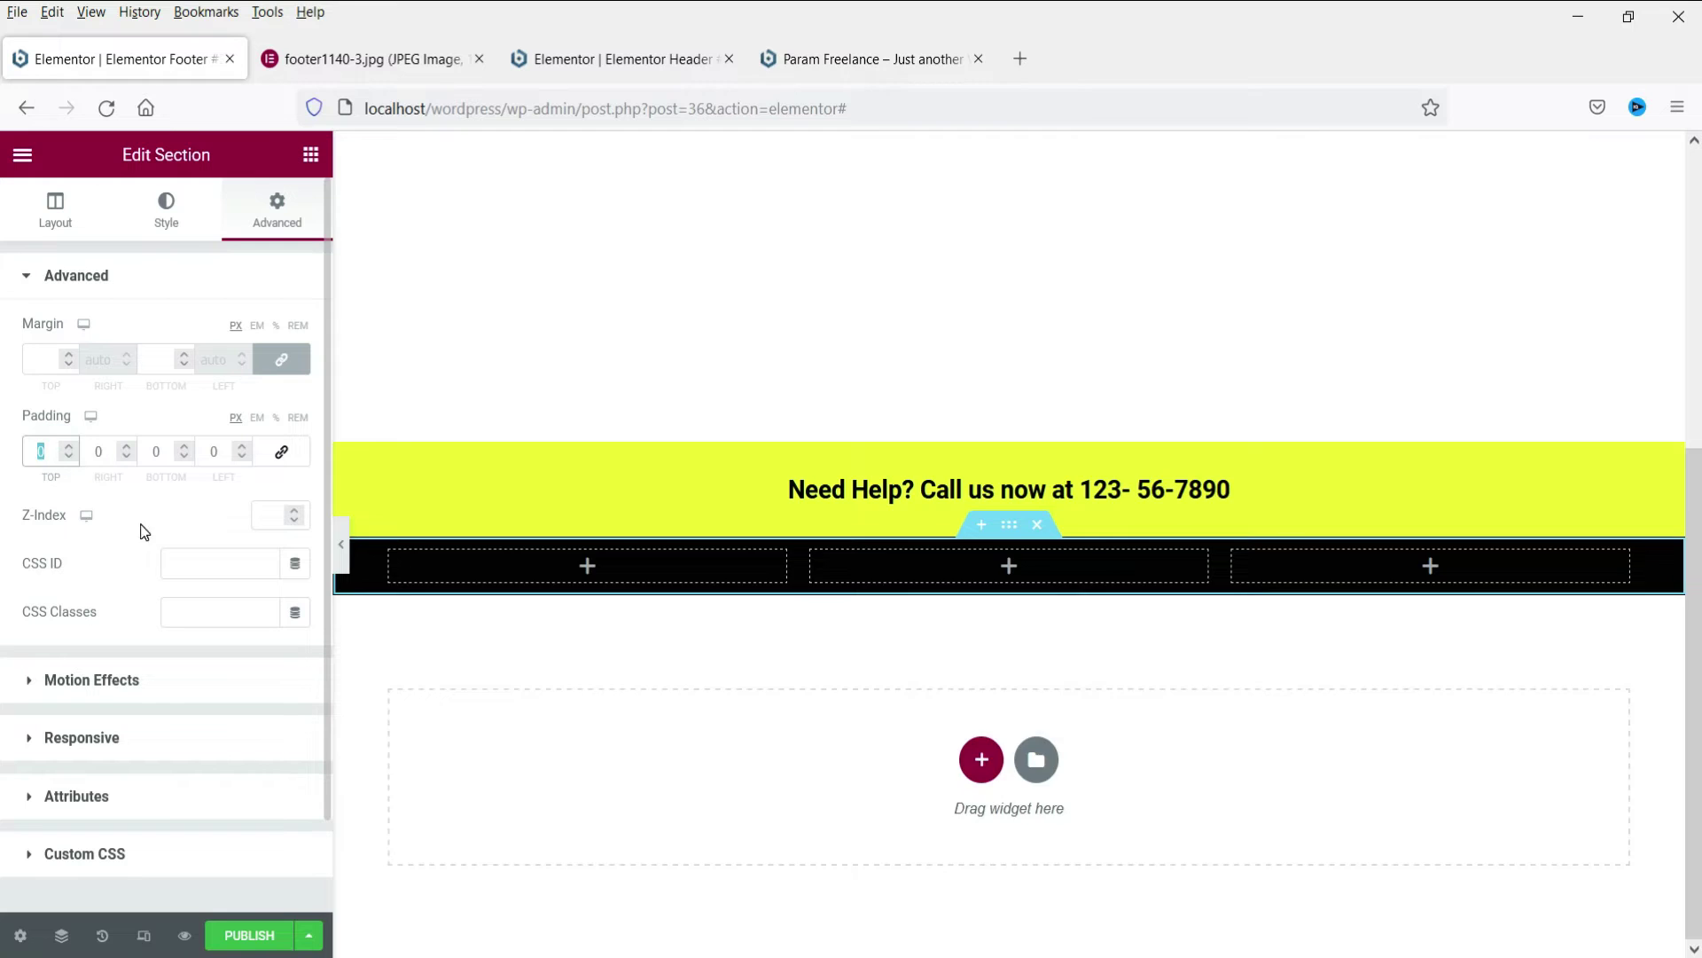
text(40)
click(160, 451)
text(40)
Set the black section's heading, text and link typography colors to the global white.
click(133, 213)
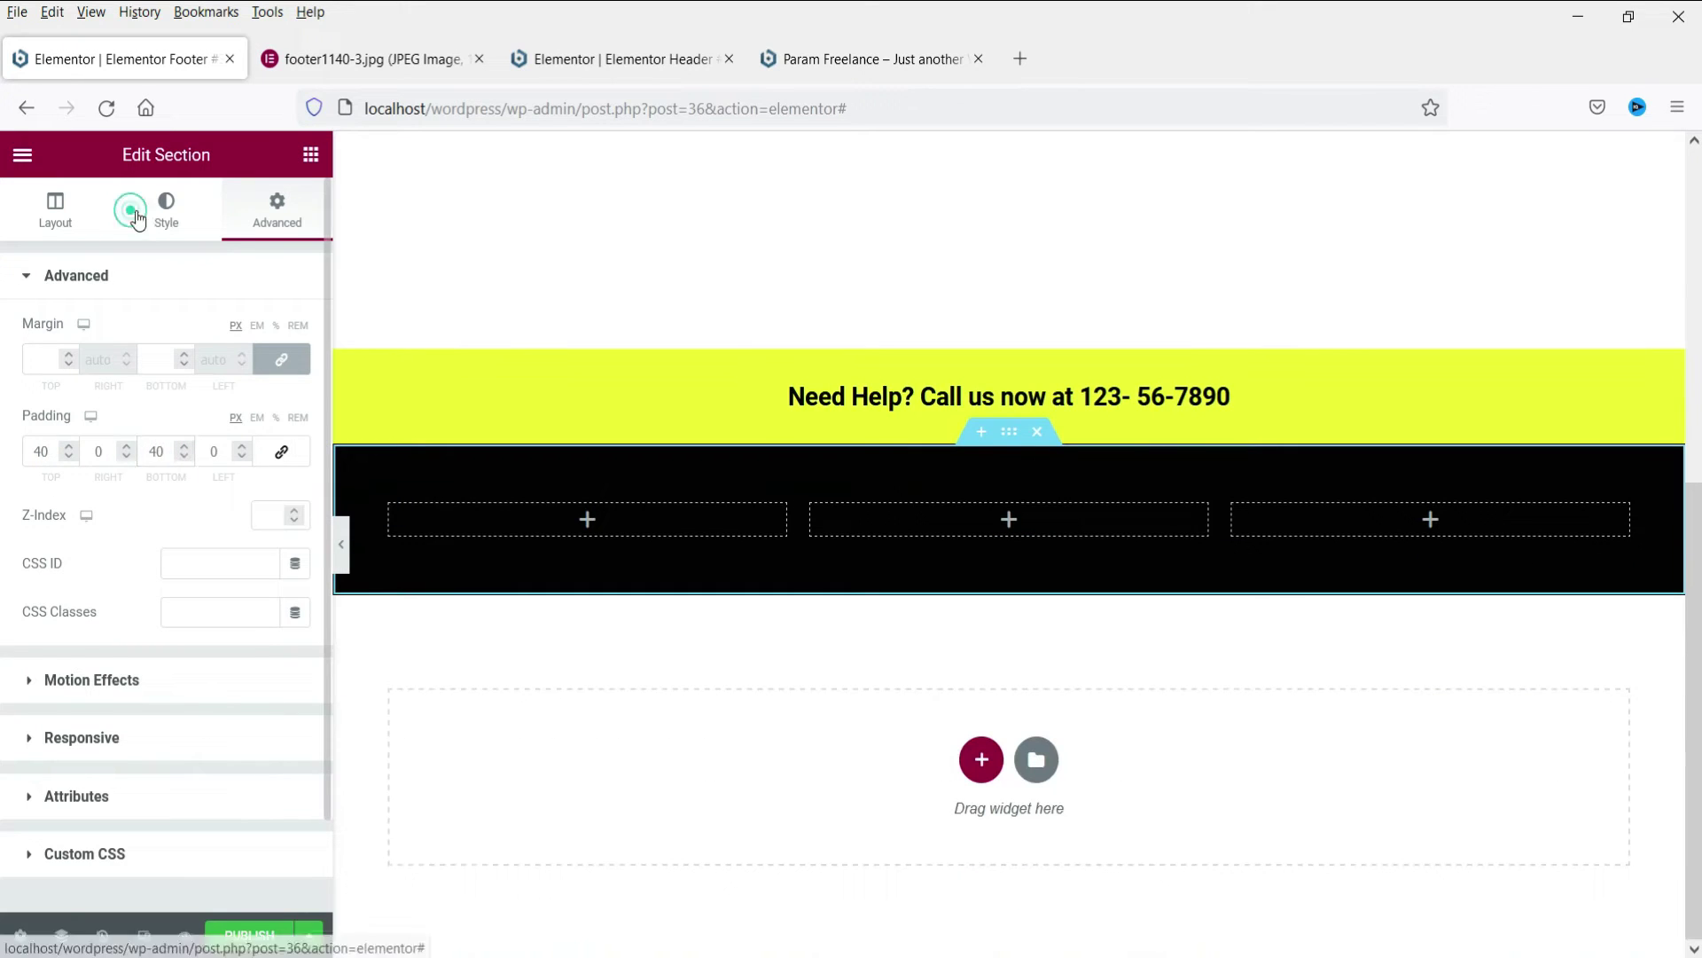
scroll(205, 665, down, 3)
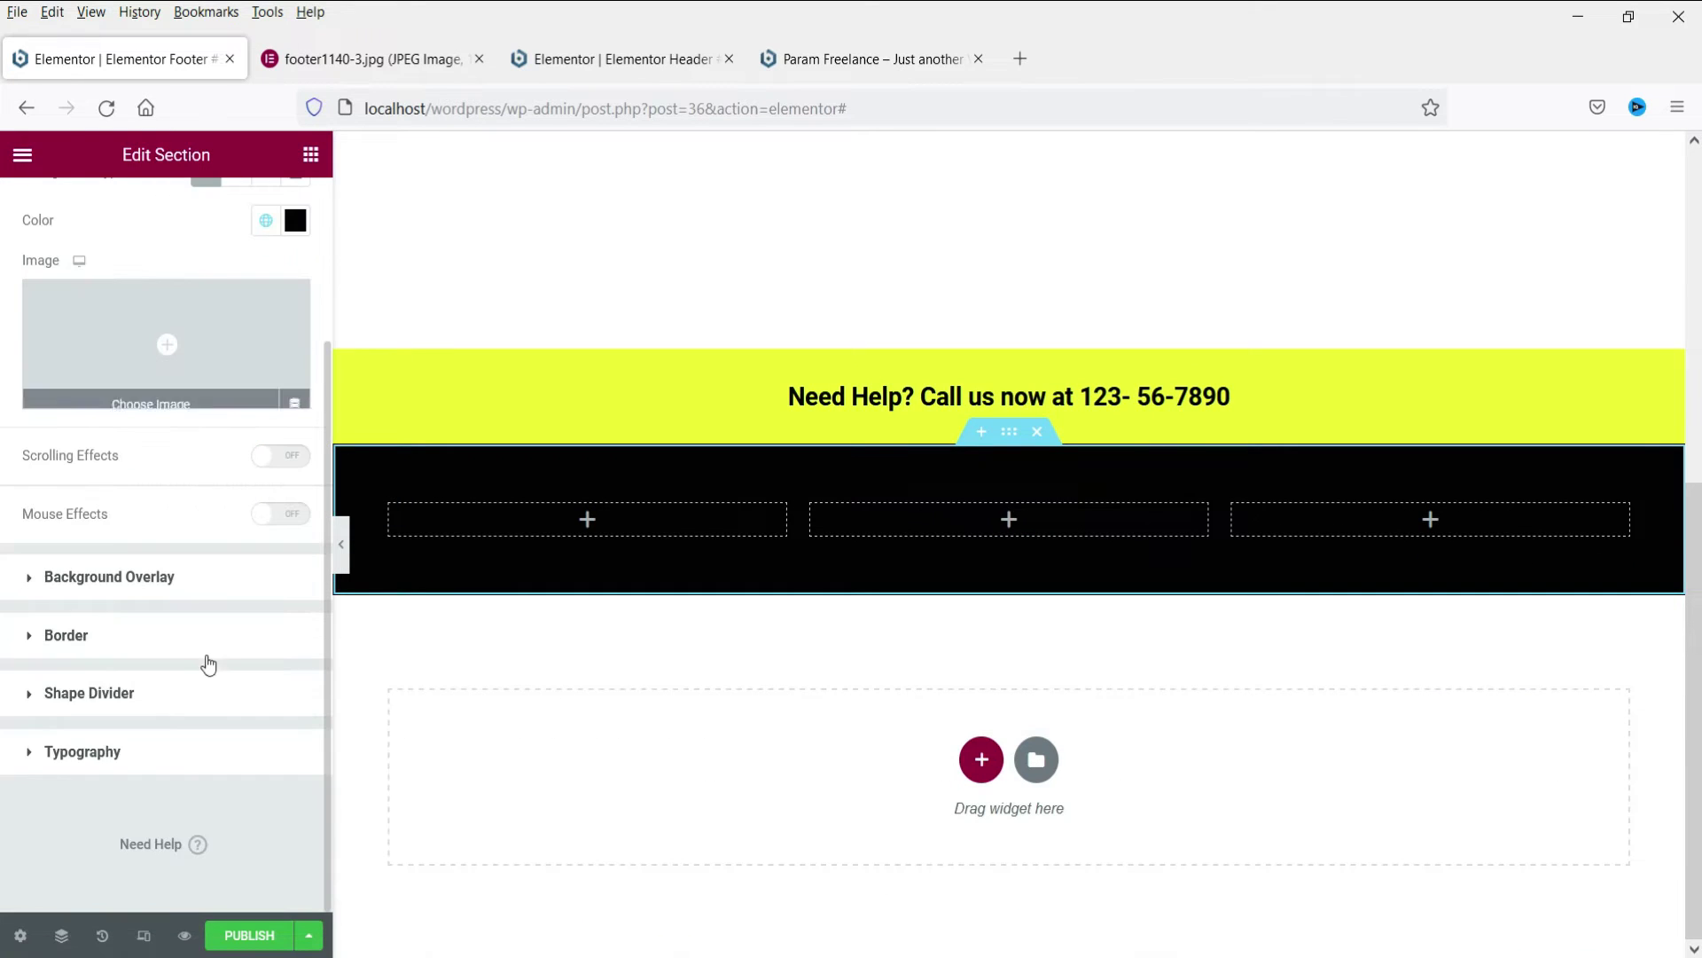
click(130, 765)
click(265, 546)
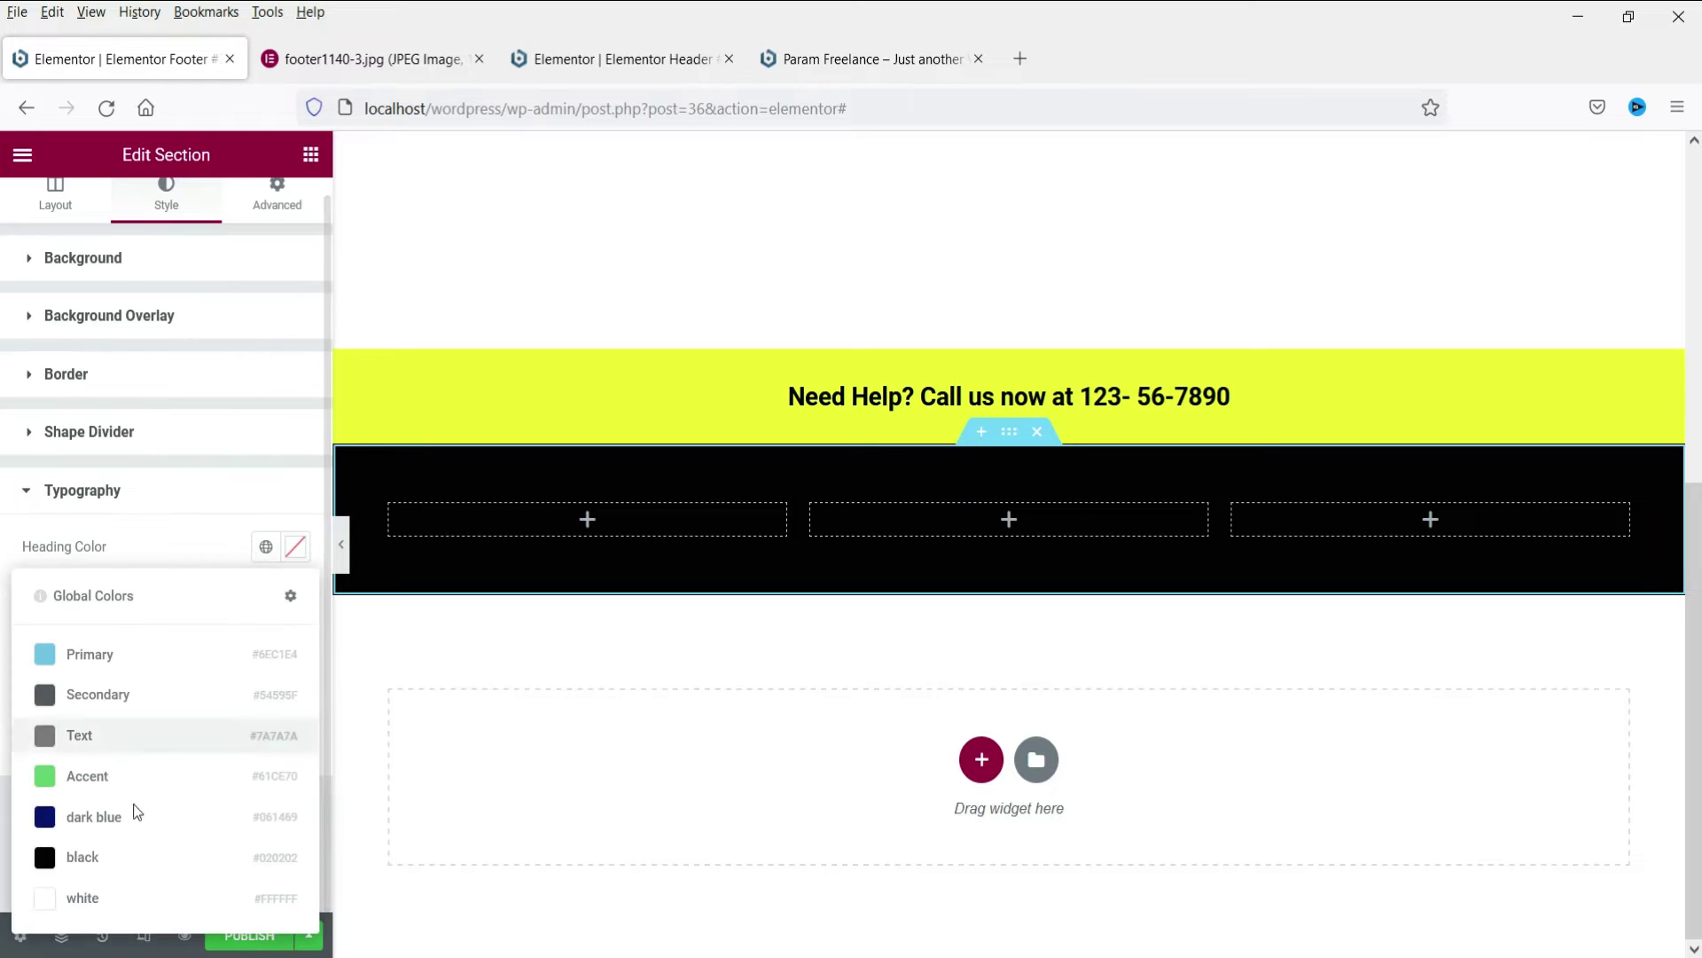
click(84, 898)
click(265, 596)
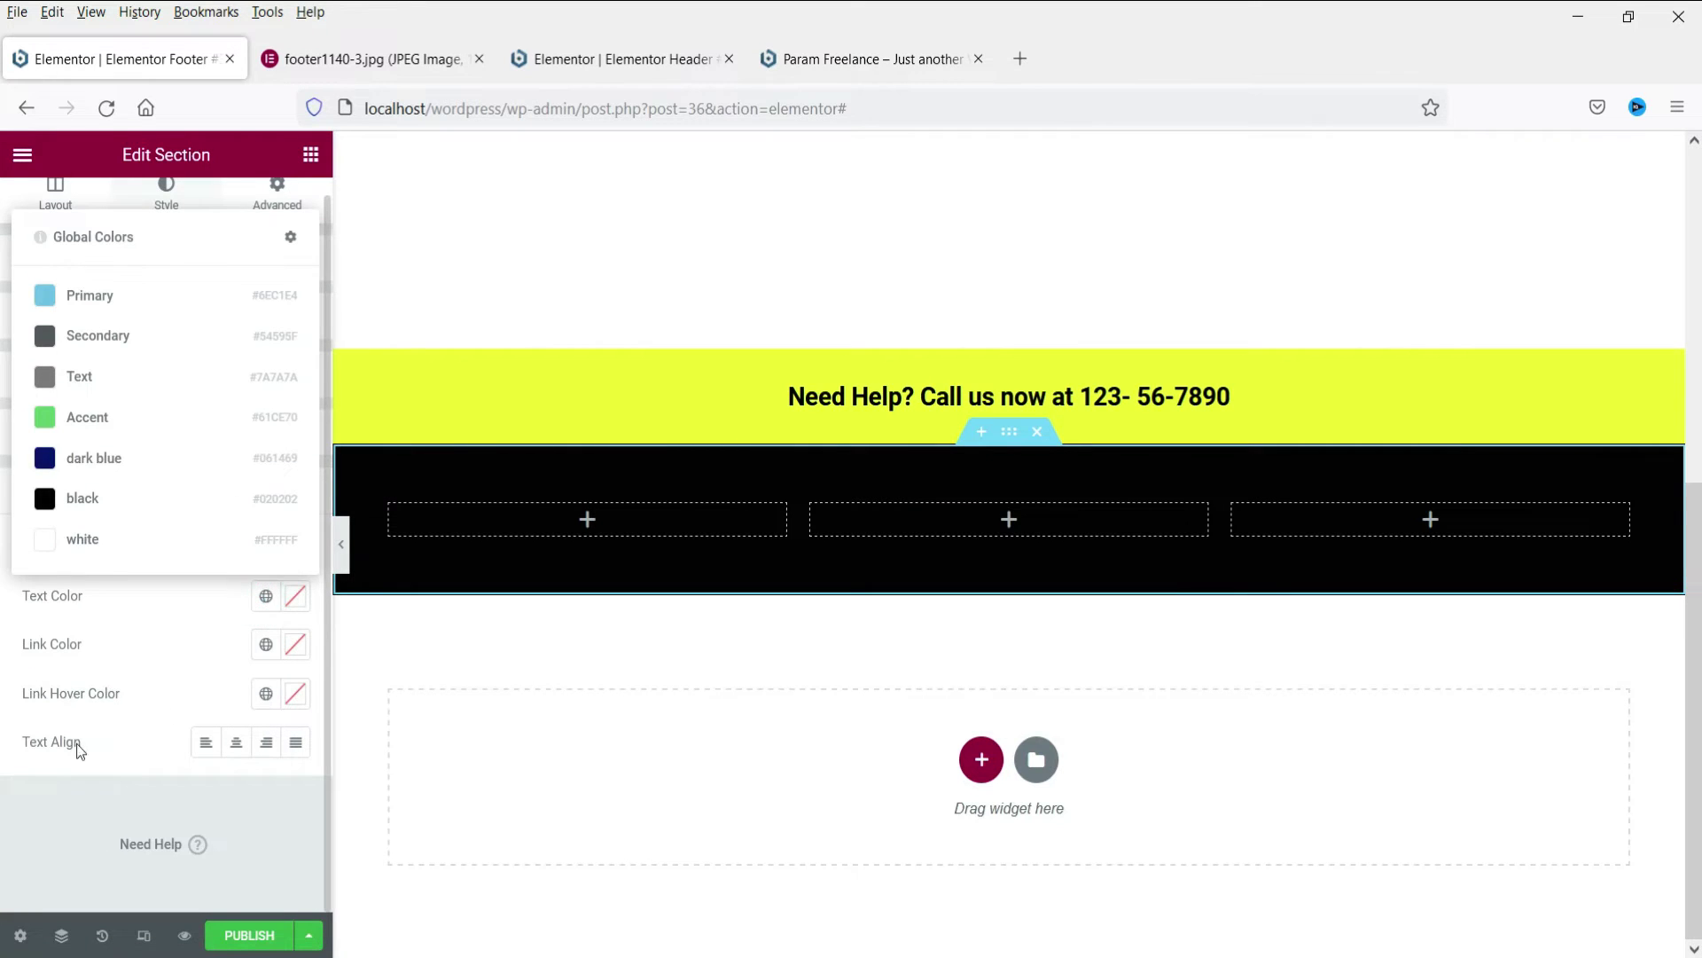
click(89, 541)
click(265, 644)
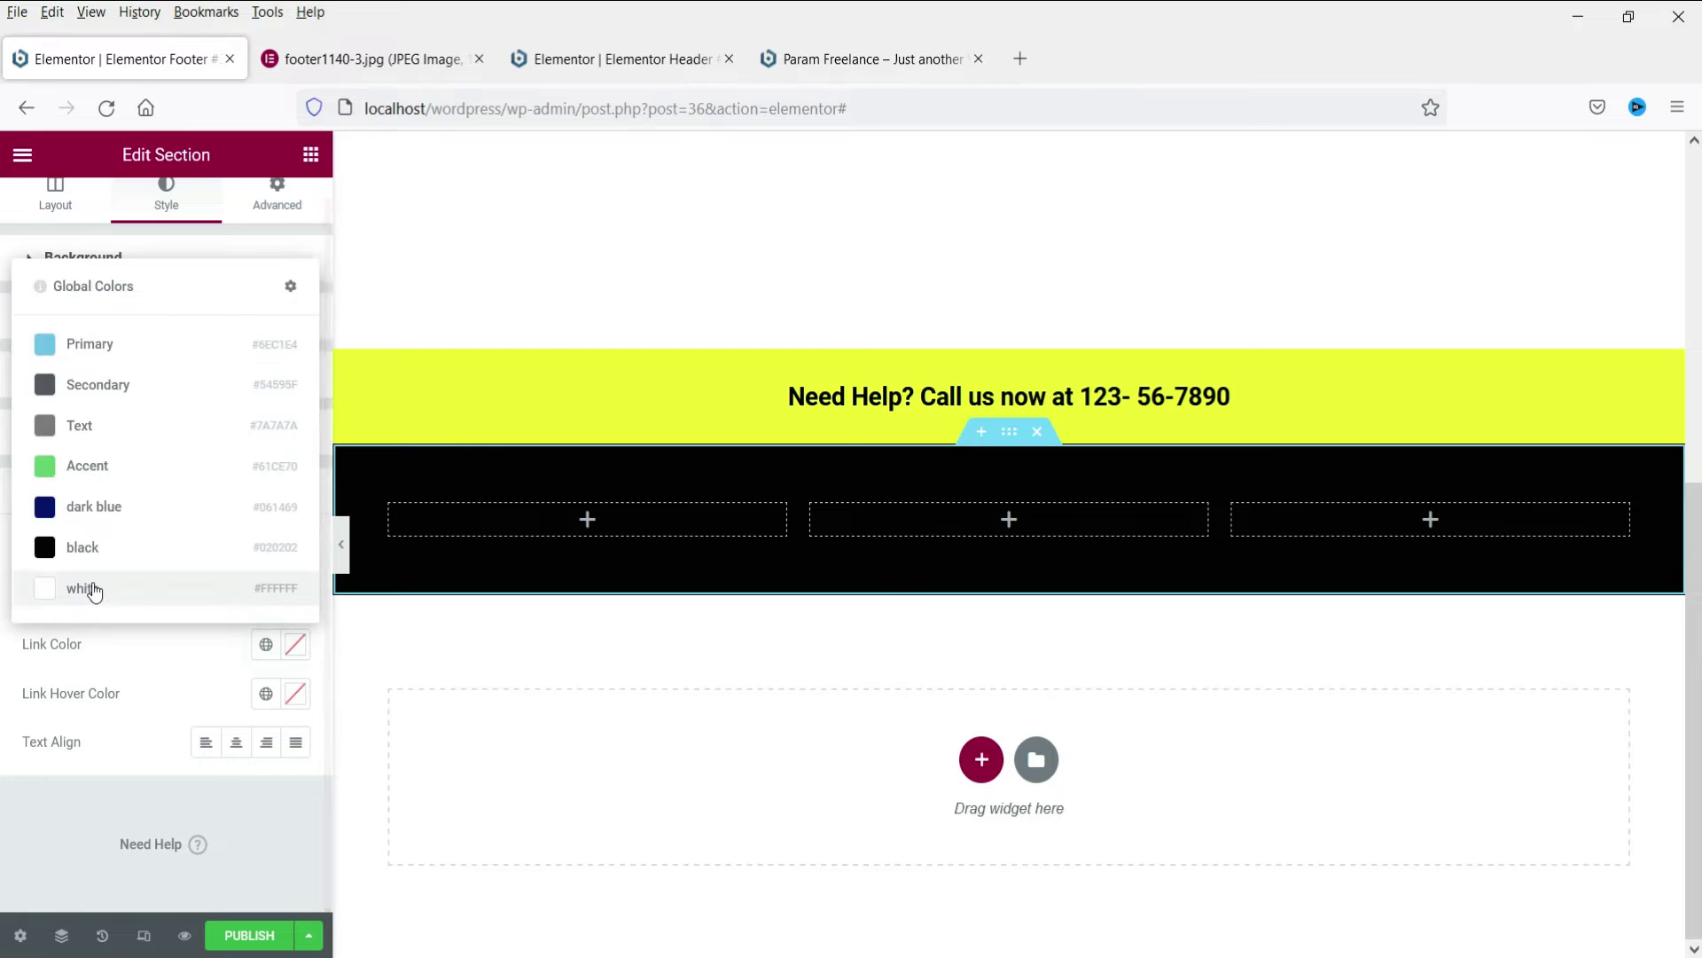
click(93, 589)
Set the black section's link hover color to a custom yellow-green.
click(265, 694)
click(115, 640)
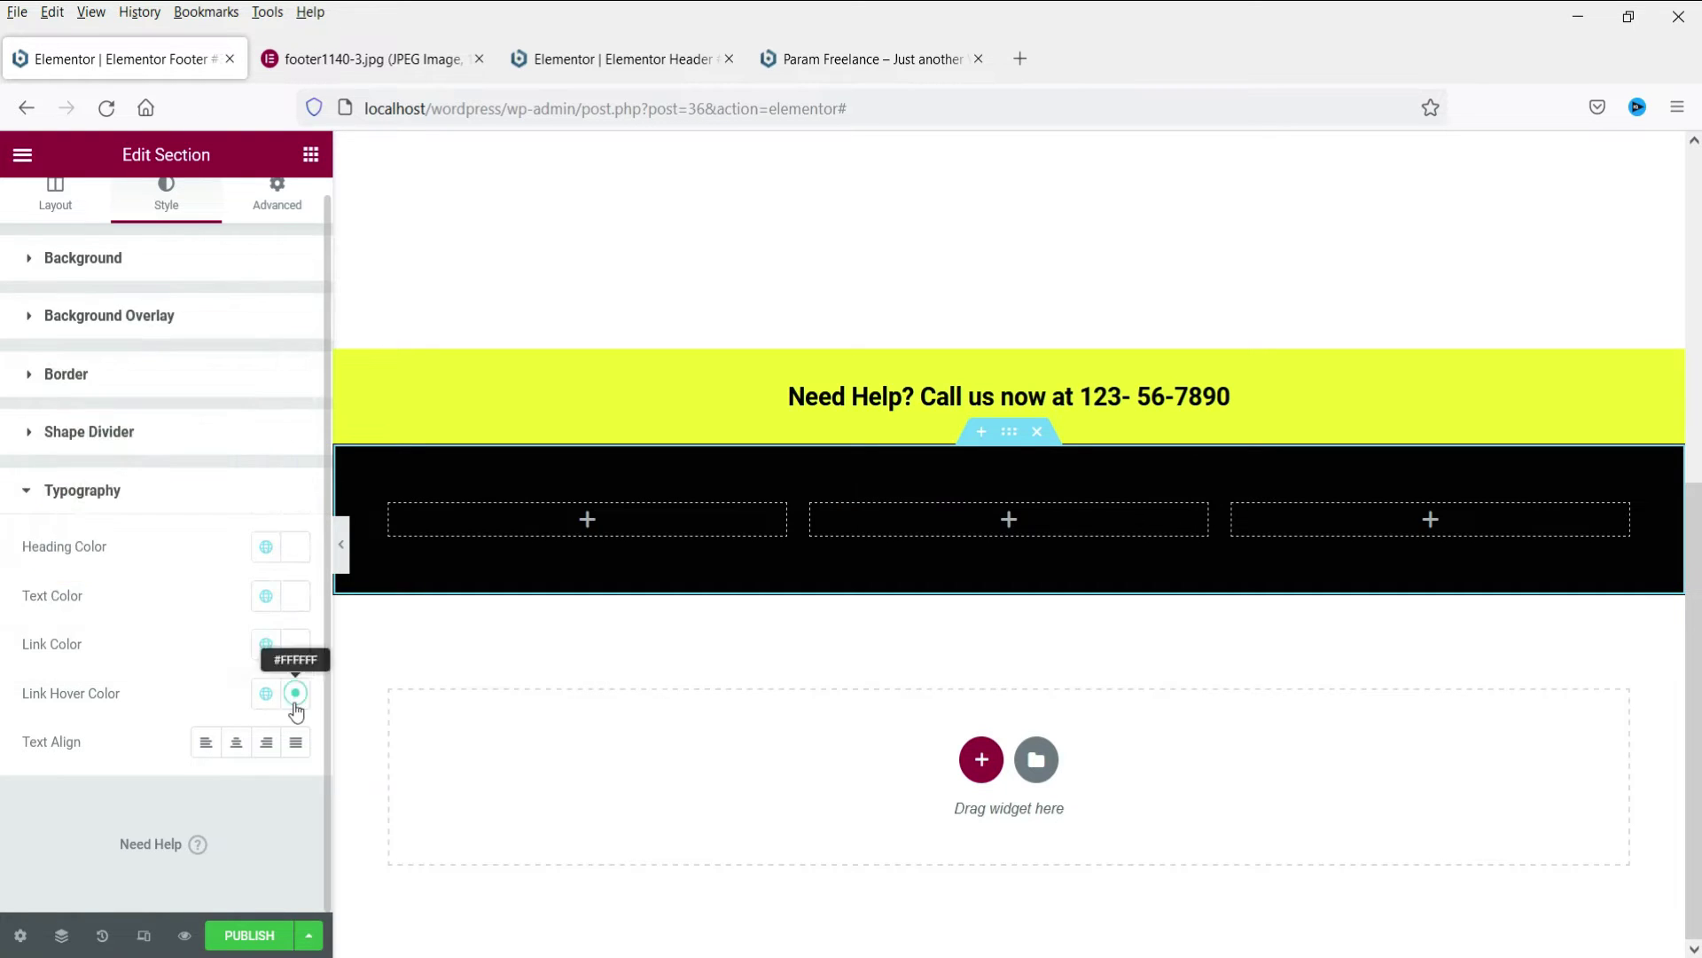
click(295, 692)
drag(133, 578, 82, 579)
click(253, 390)
click(120, 738)
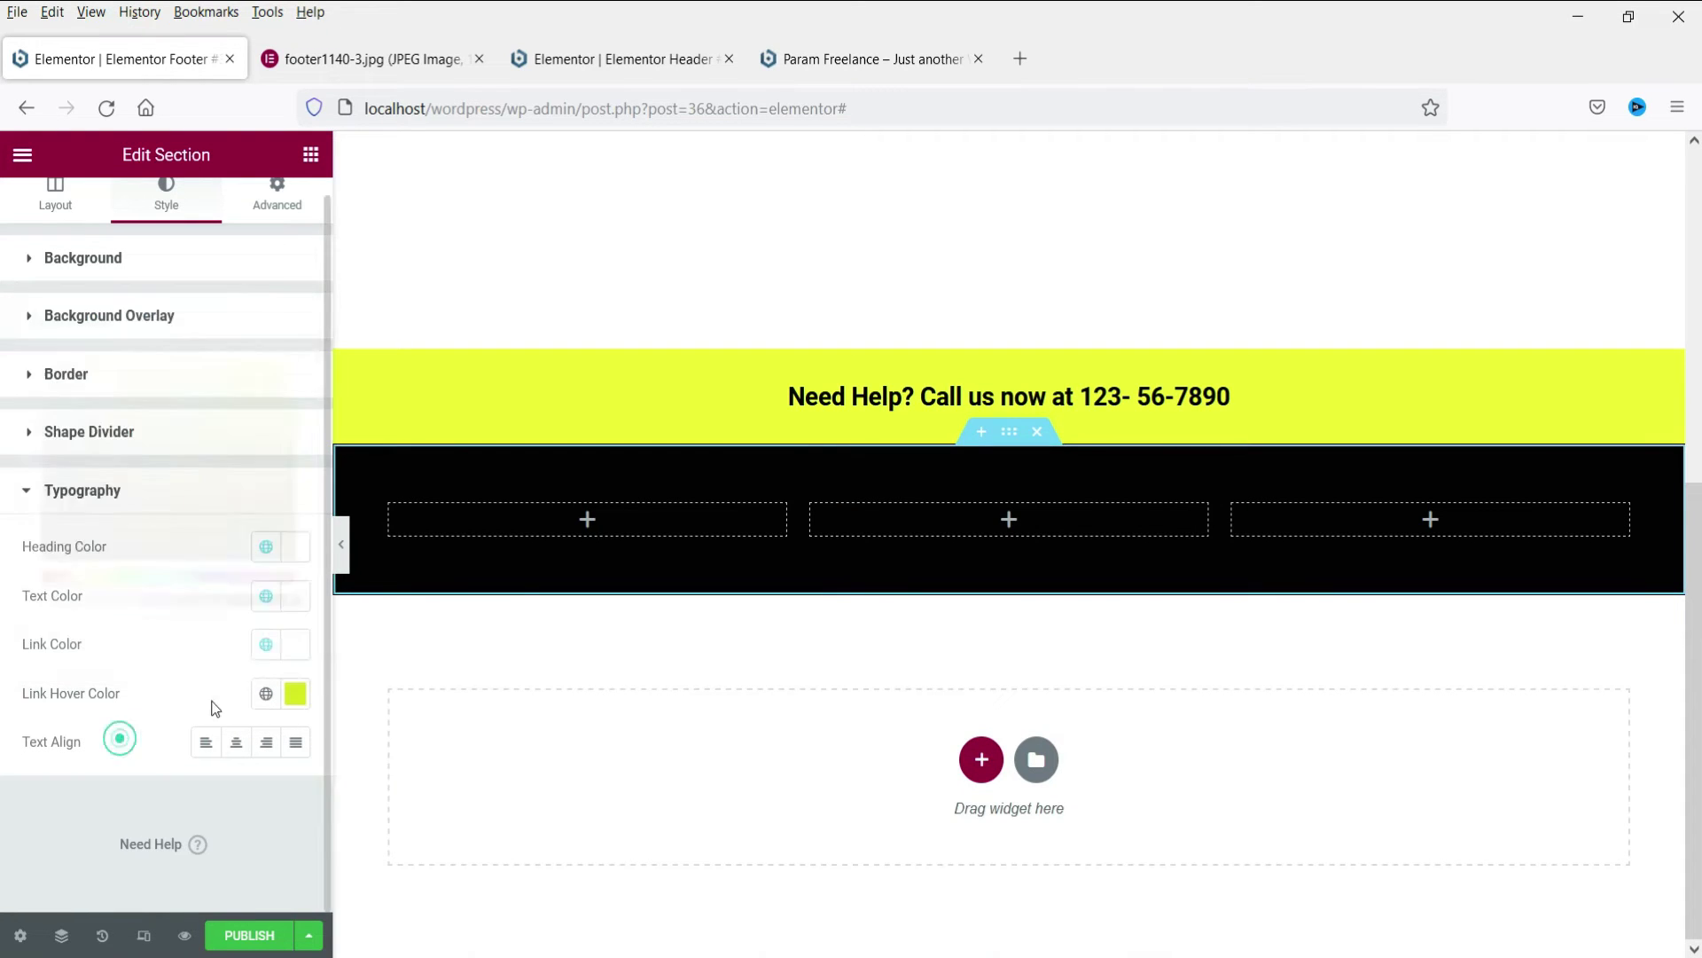
scroll(248, 328, up, 1)
Add an Image widget to the black section's first column and insert the Param Freelance logo from the media library.
click(376, 28)
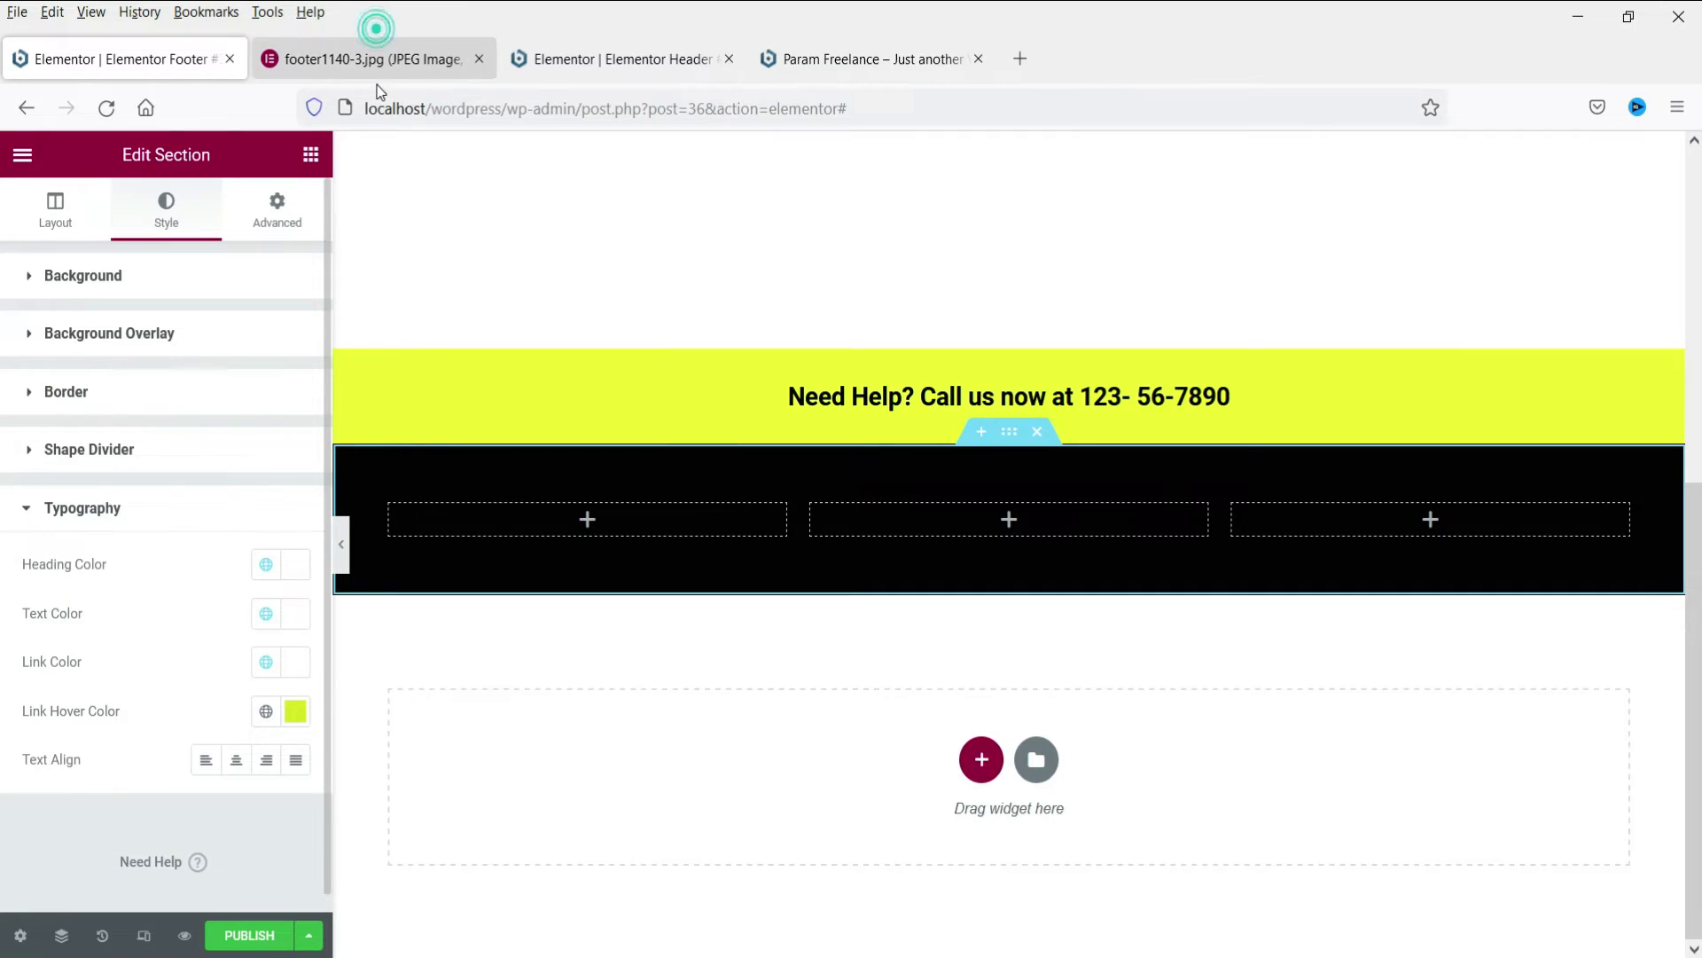
click(378, 71)
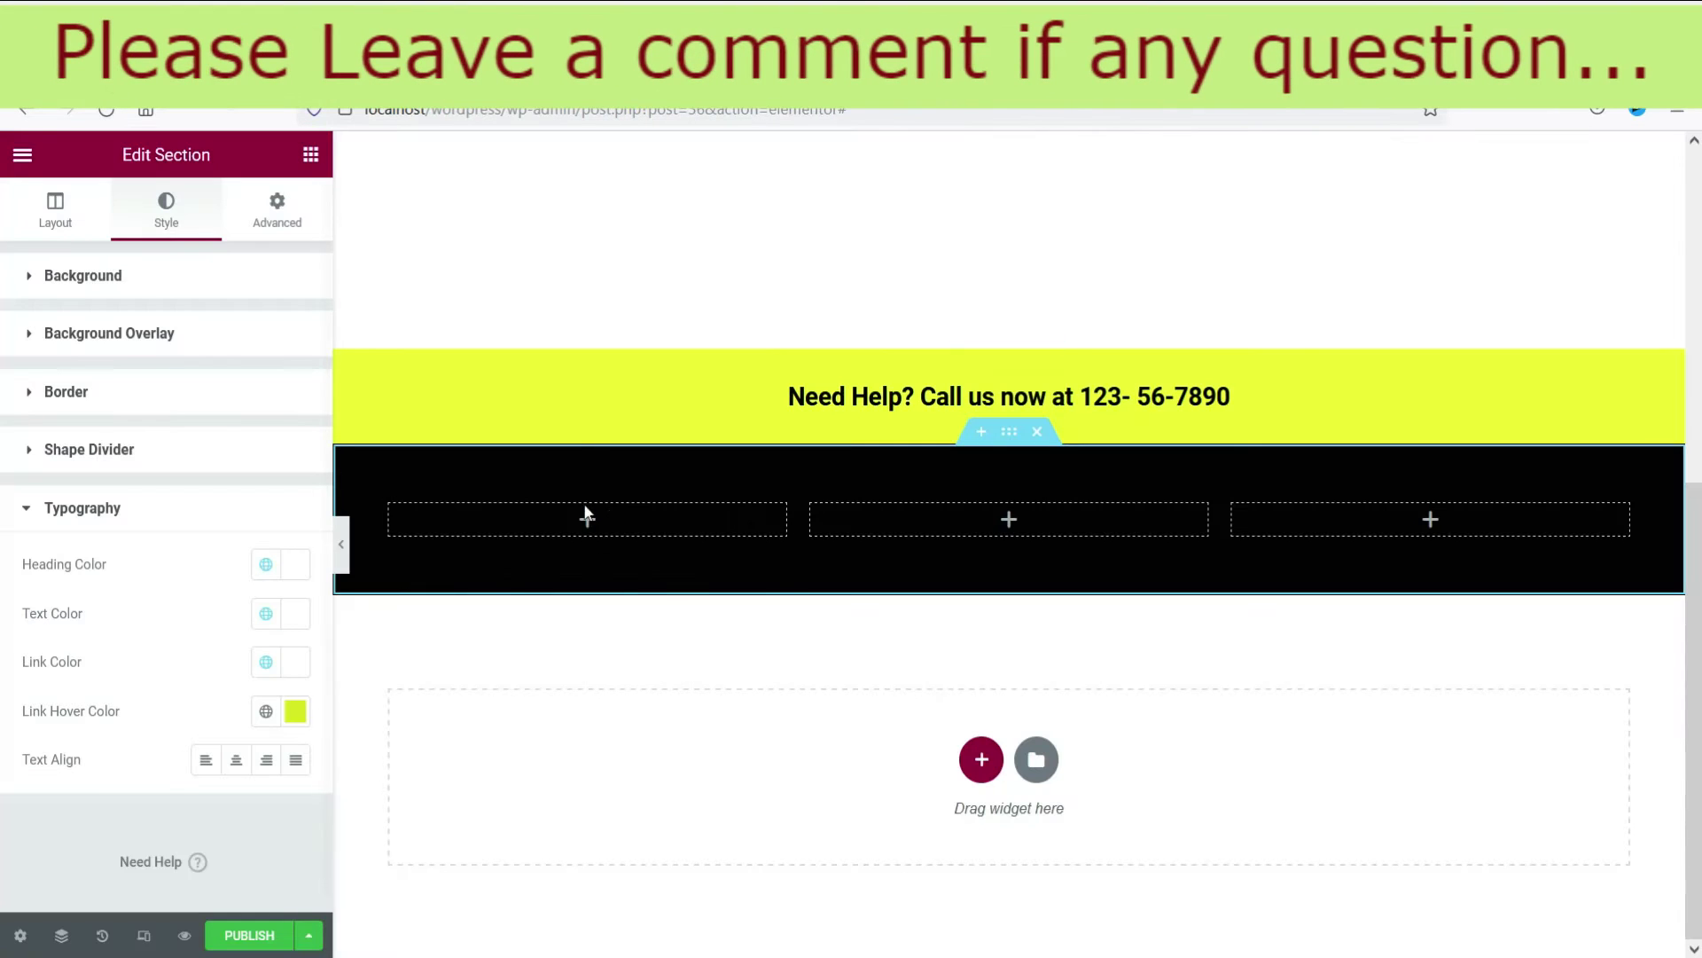
click(587, 518)
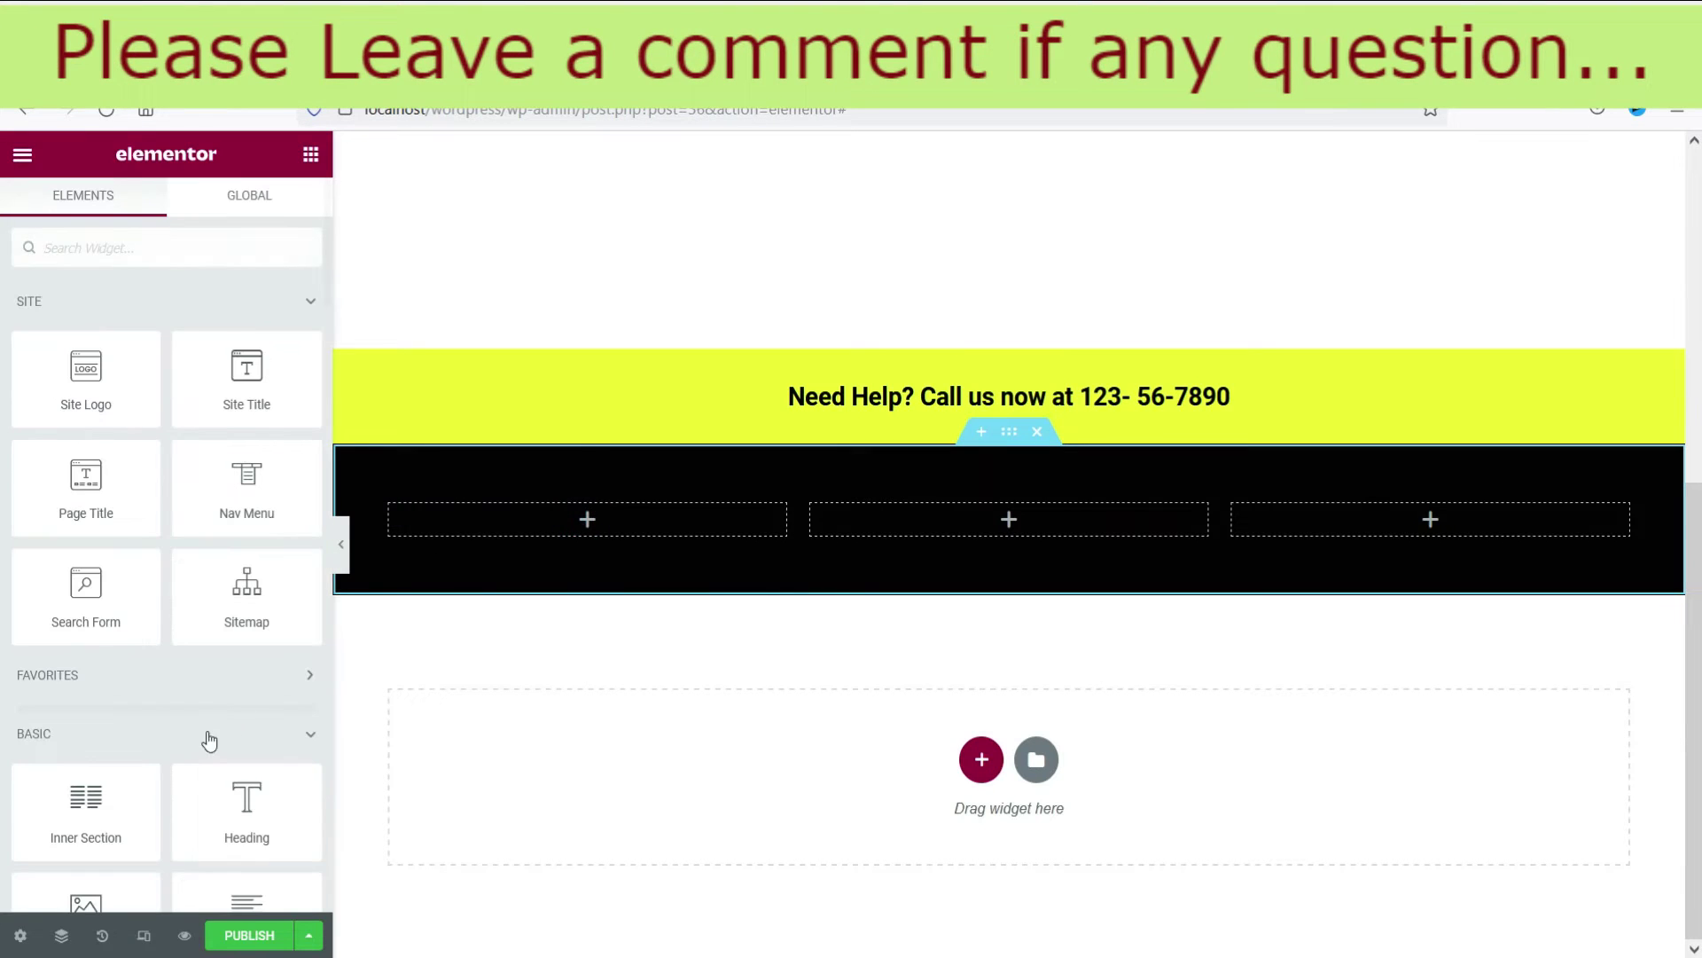
scroll(130, 677, down, 3)
drag(130, 677, 541, 523)
click(137, 395)
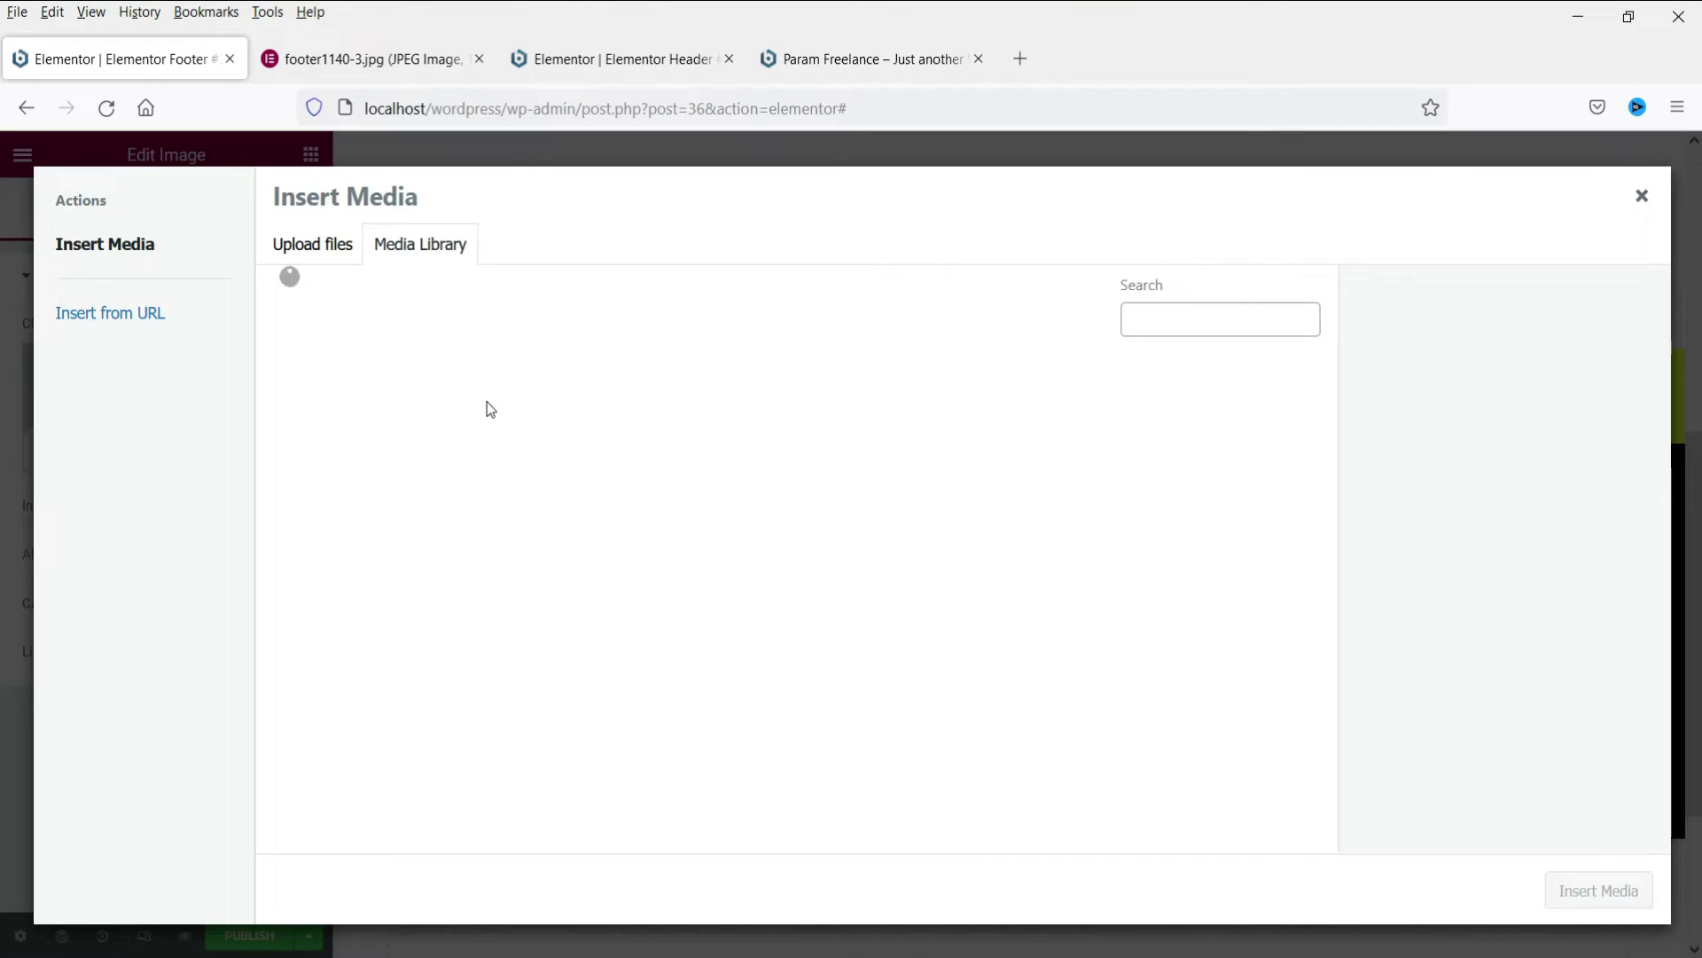
click(331, 440)
click(1656, 883)
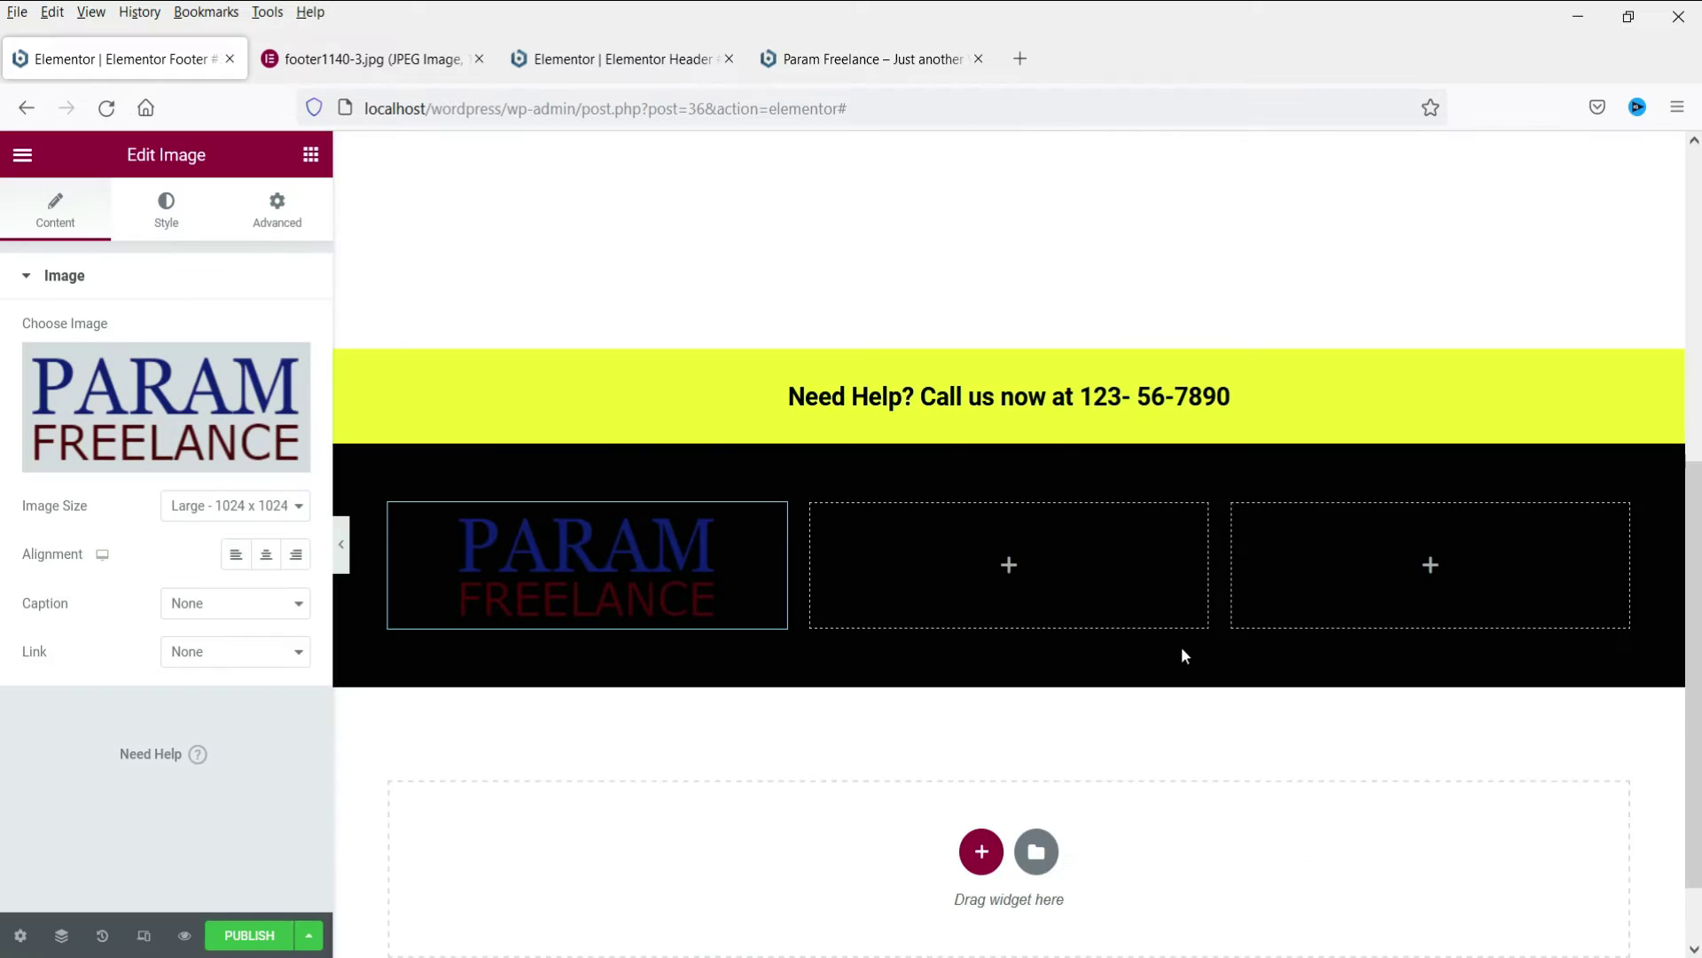
Add a Text Editor widget below the logo in the first column and compare with the footer reference image.
click(310, 154)
scroll(110, 575, down, 2)
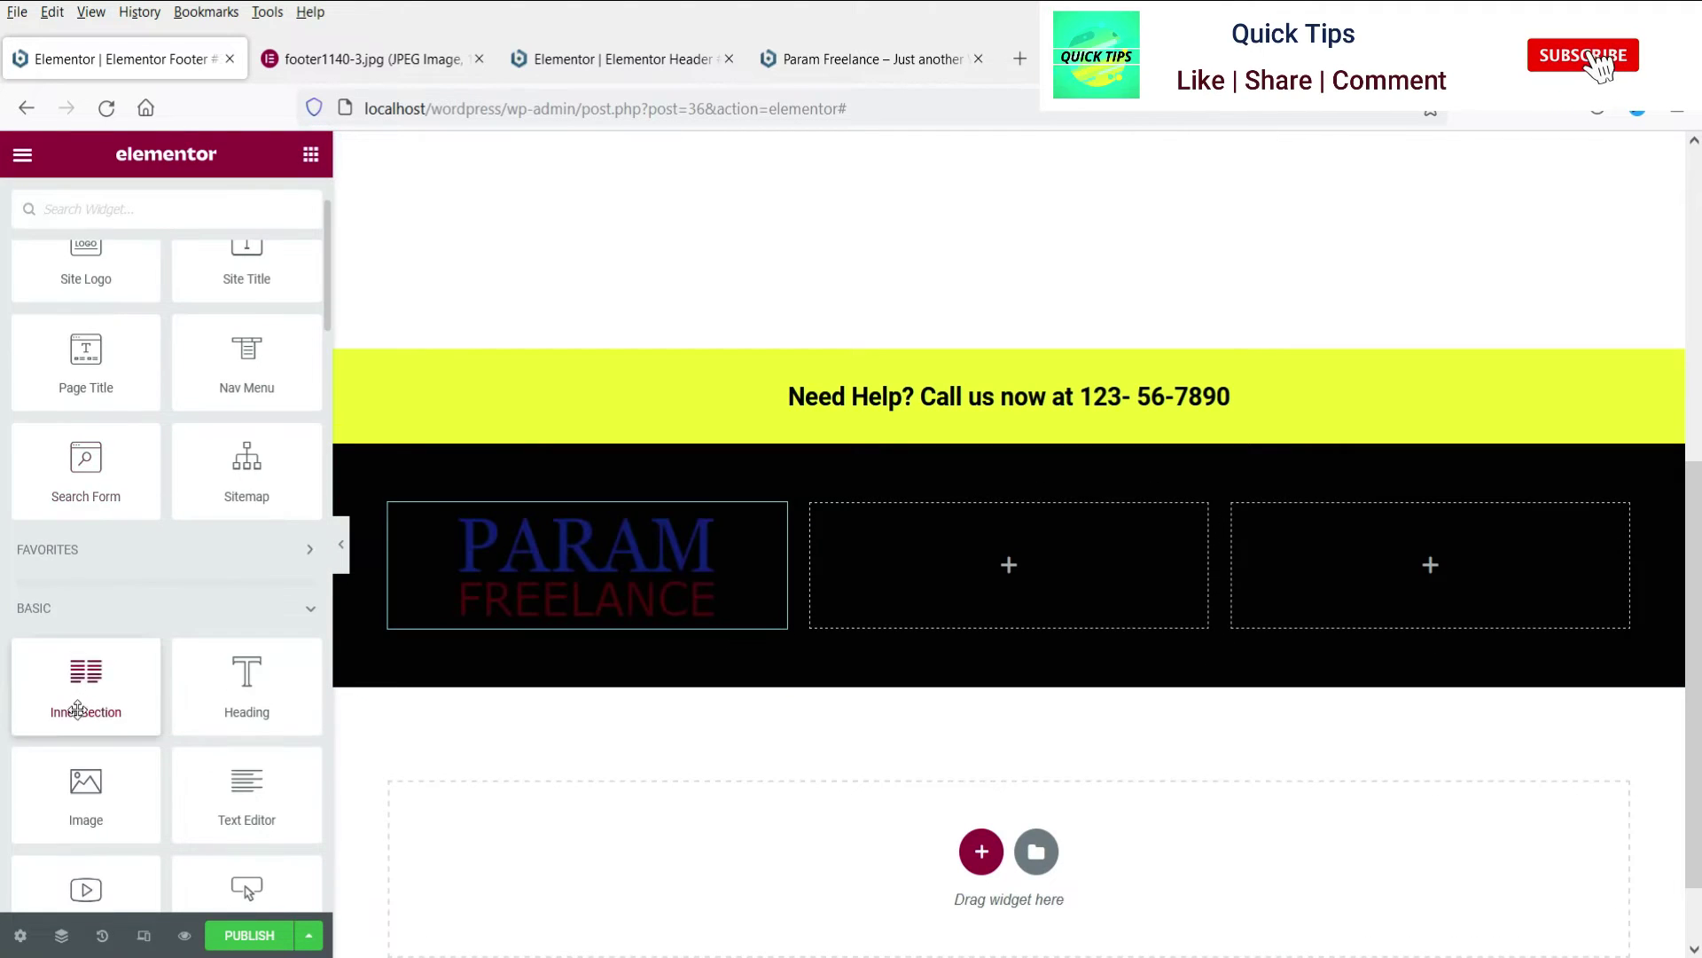
drag(246, 785, 543, 603)
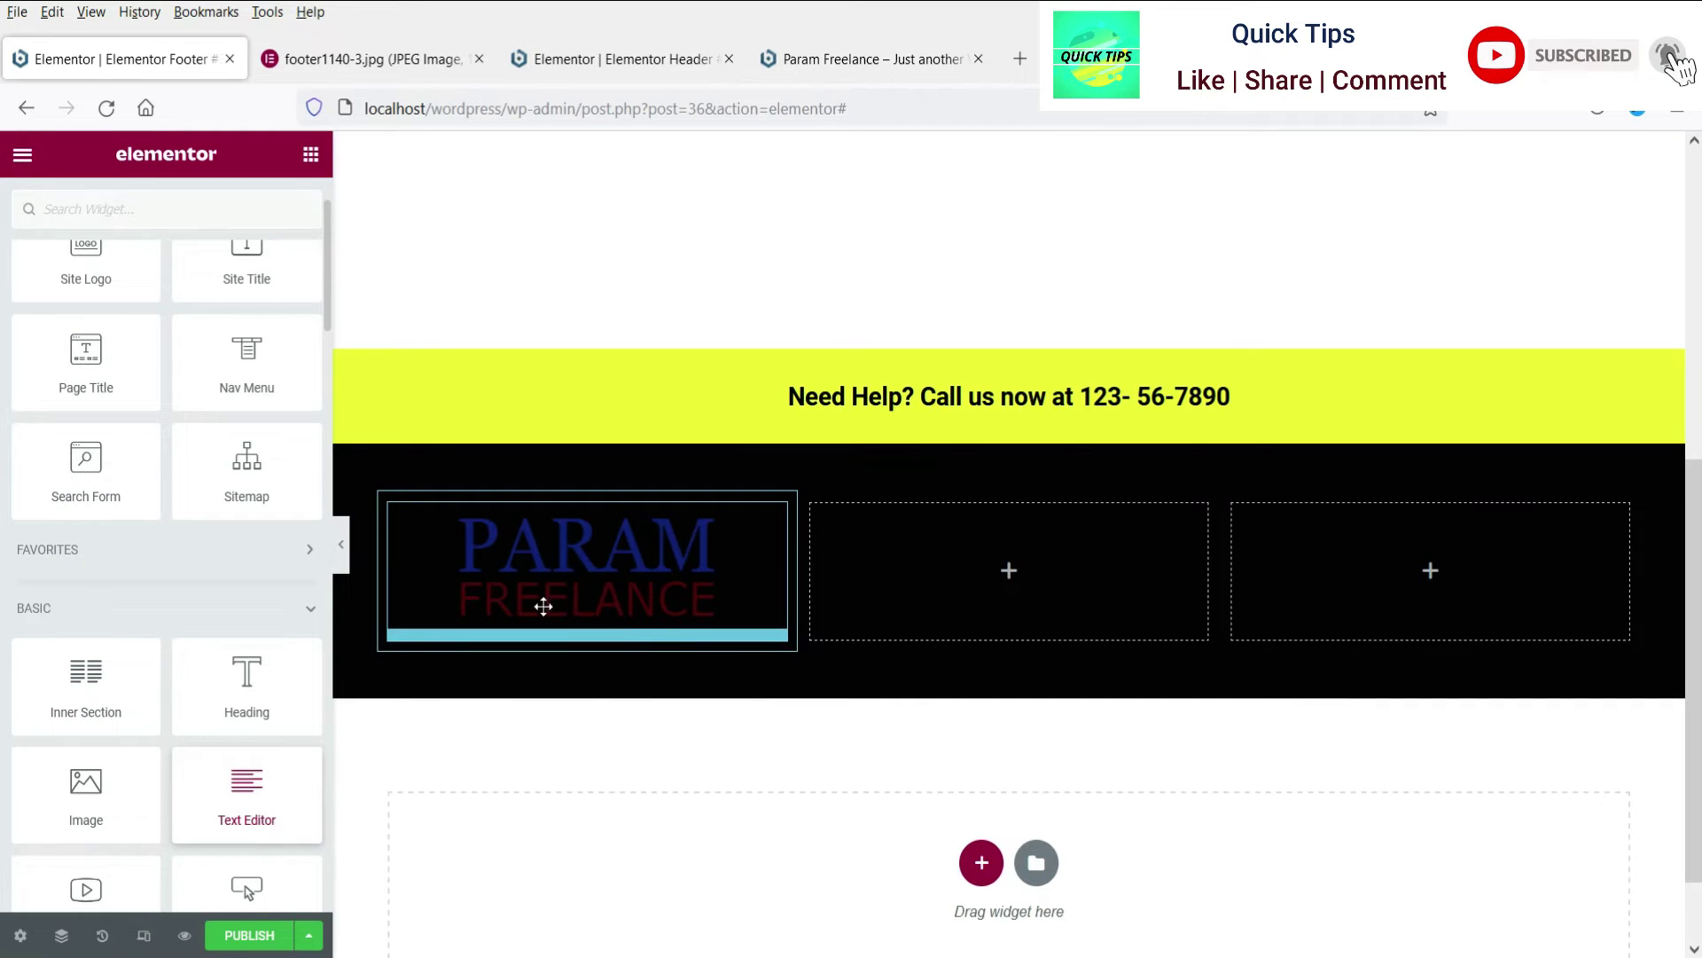
click(363, 55)
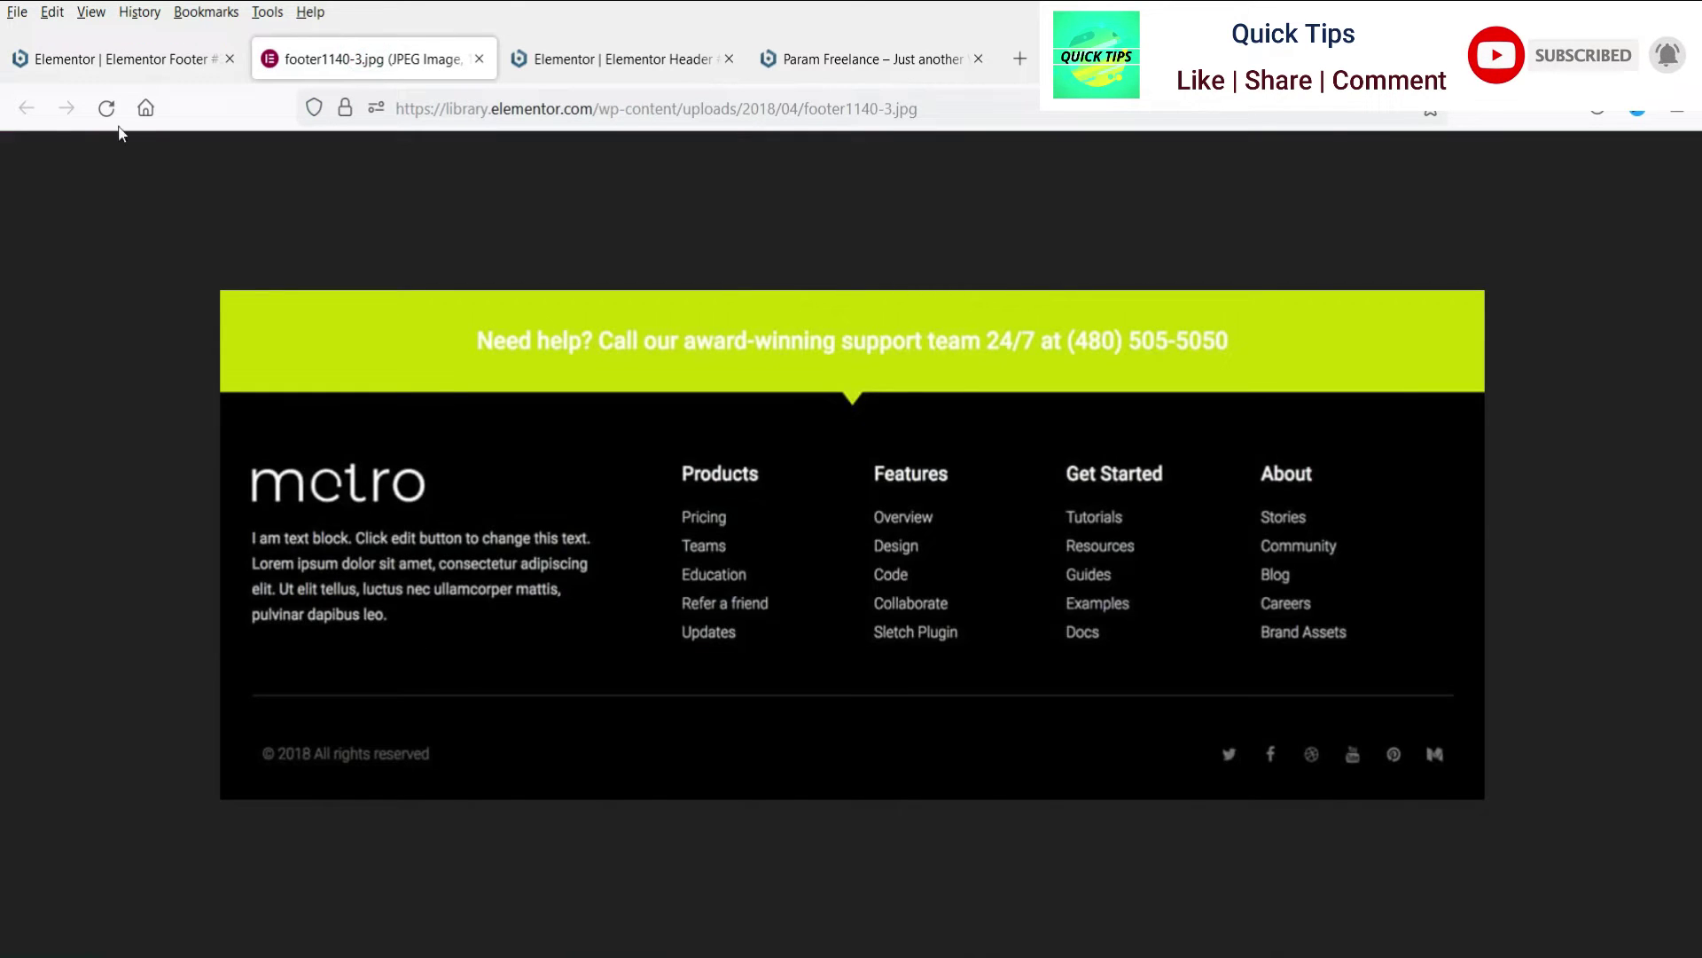
click(113, 58)
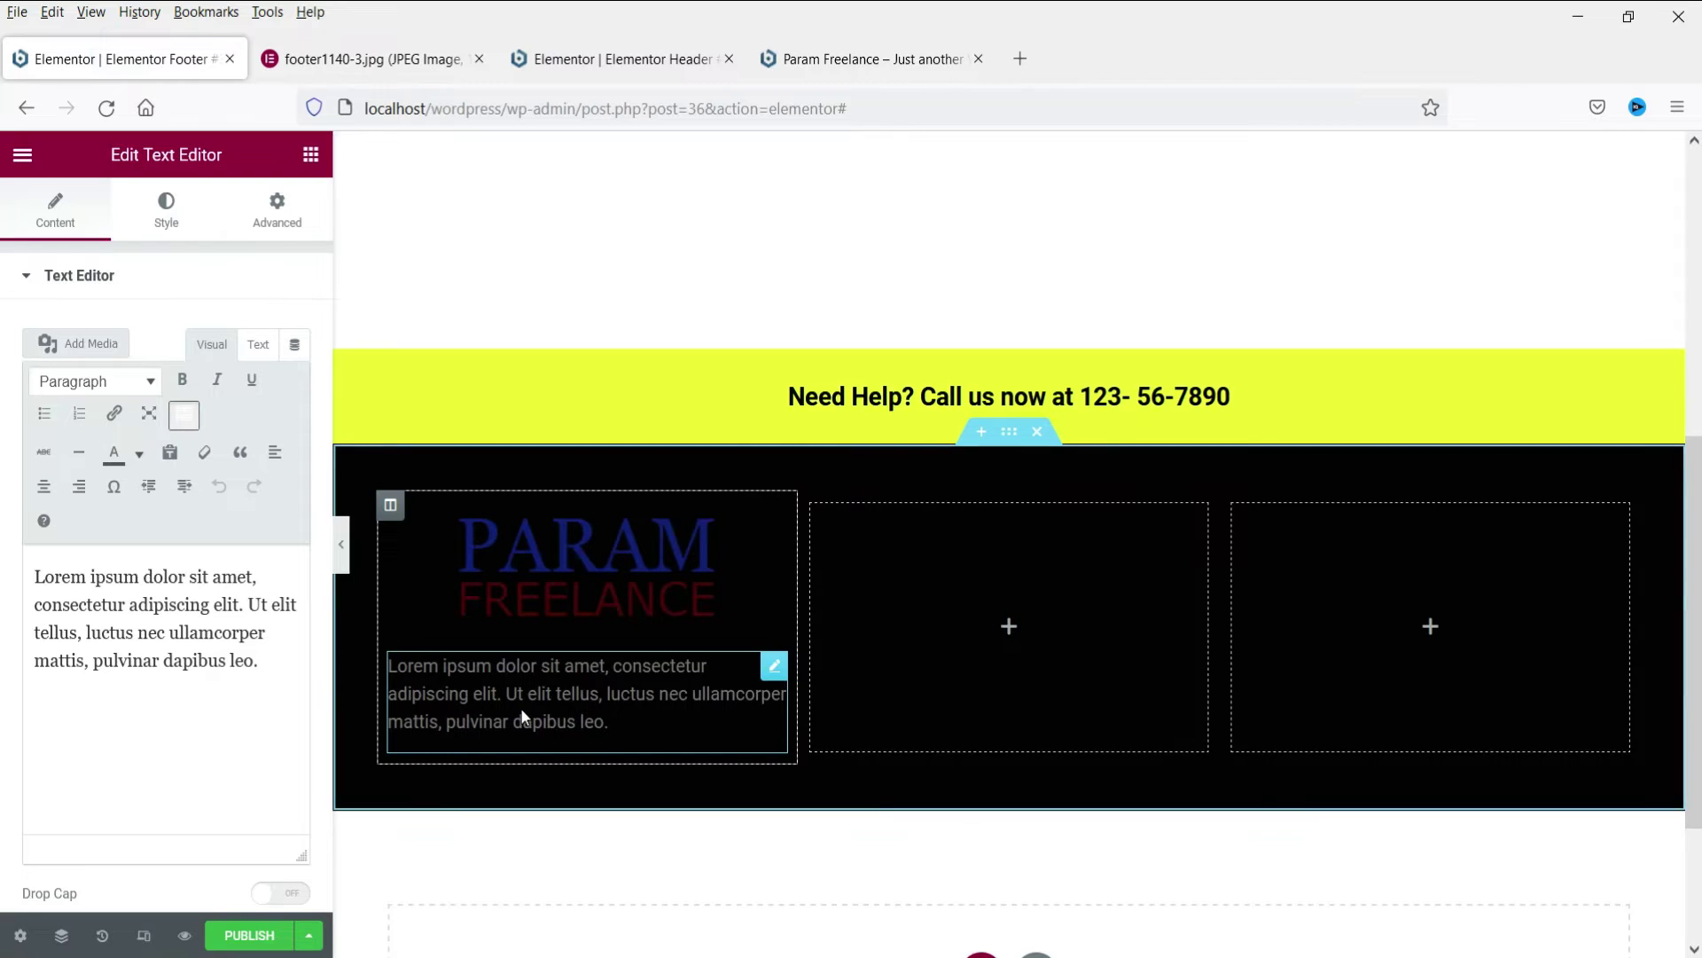
Set the text color of the paragraph under the logo to the global white.
click(166, 213)
click(266, 381)
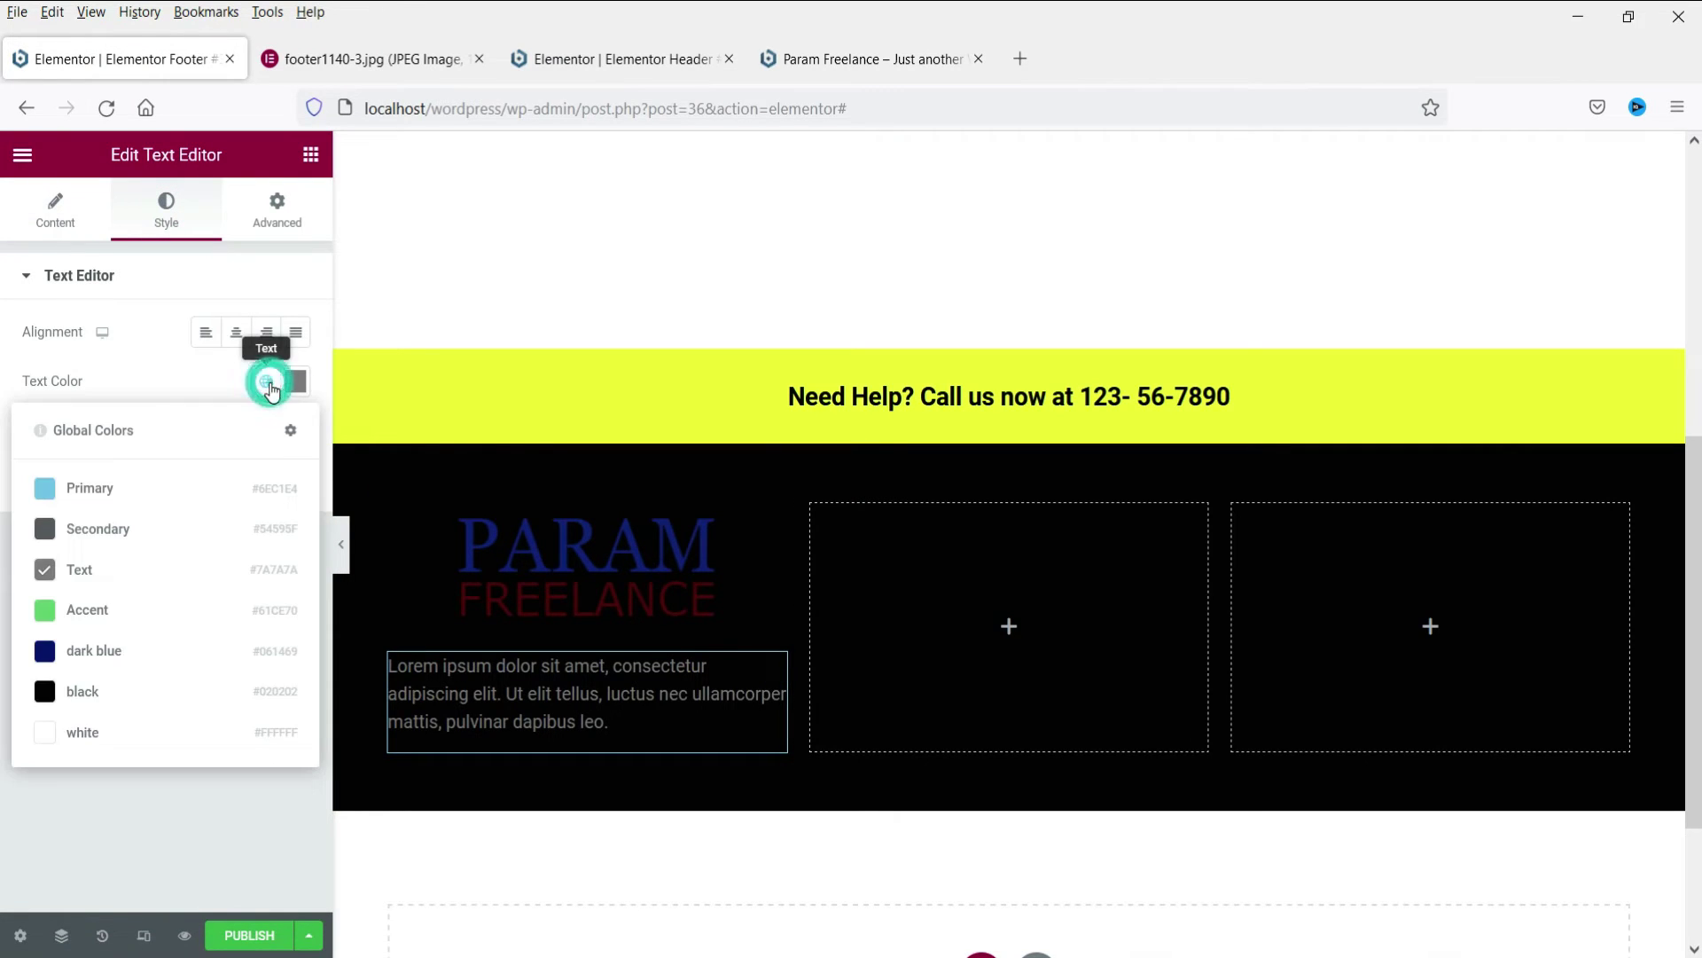
click(93, 731)
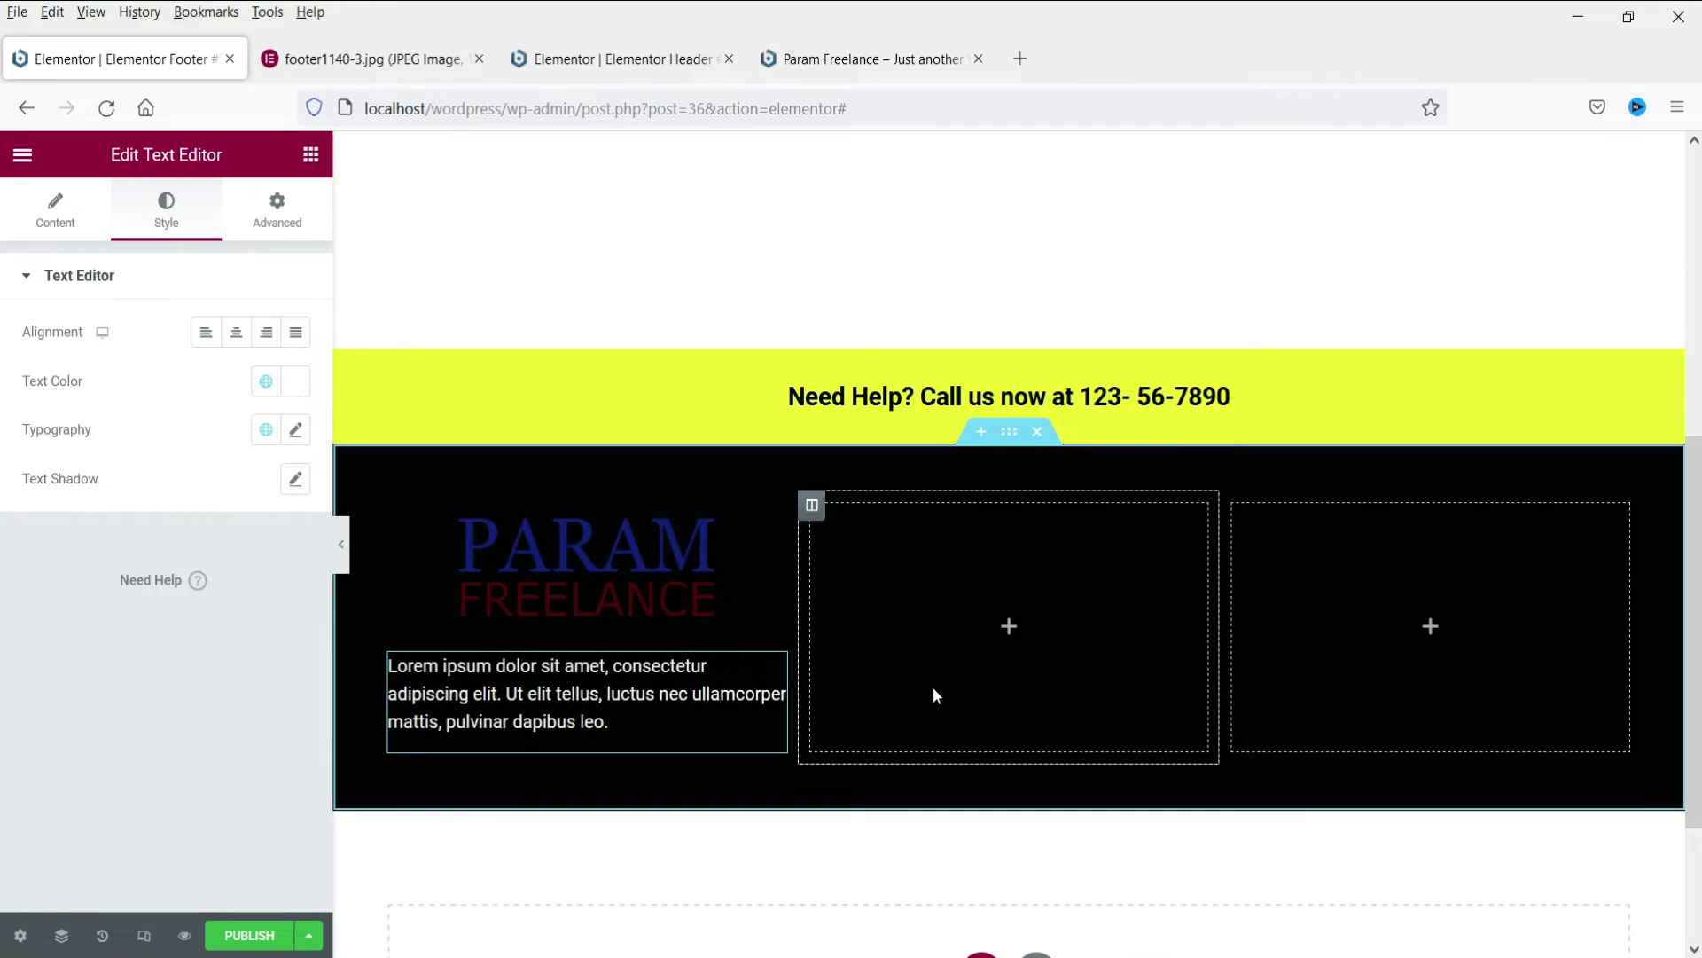
Left-align the Param Freelance logo in the black section's first column.
click(611, 552)
click(236, 557)
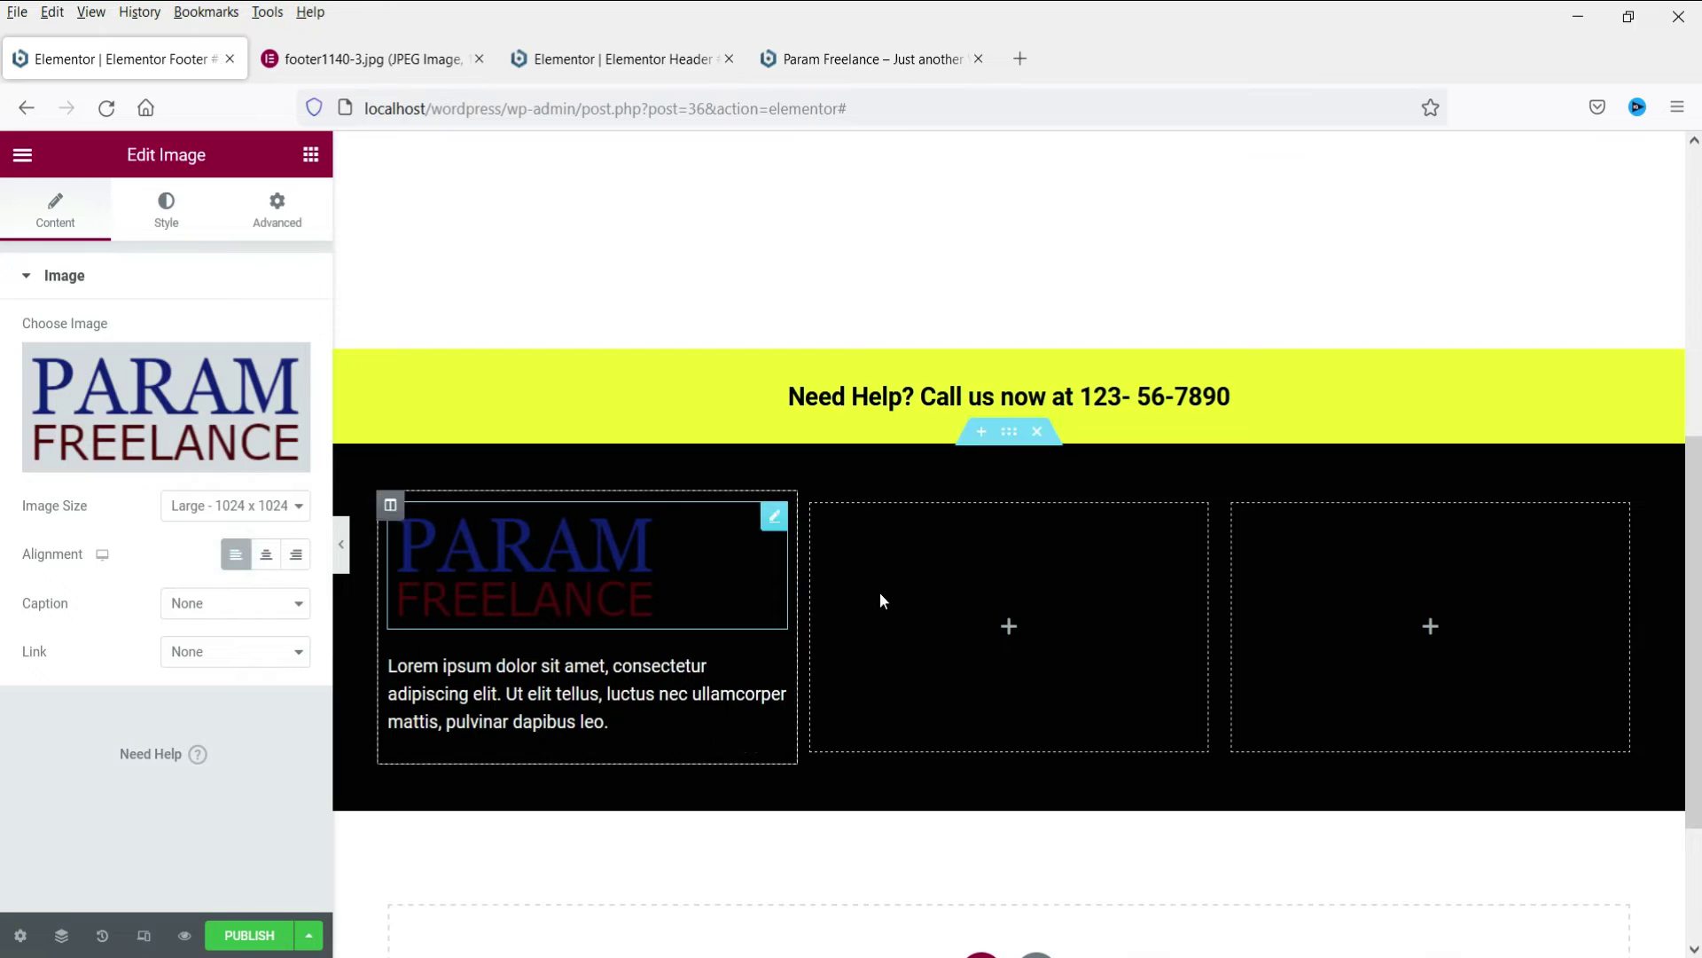
Add a Heading widget to the black section's second column with the title "Quick Links".
click(1009, 626)
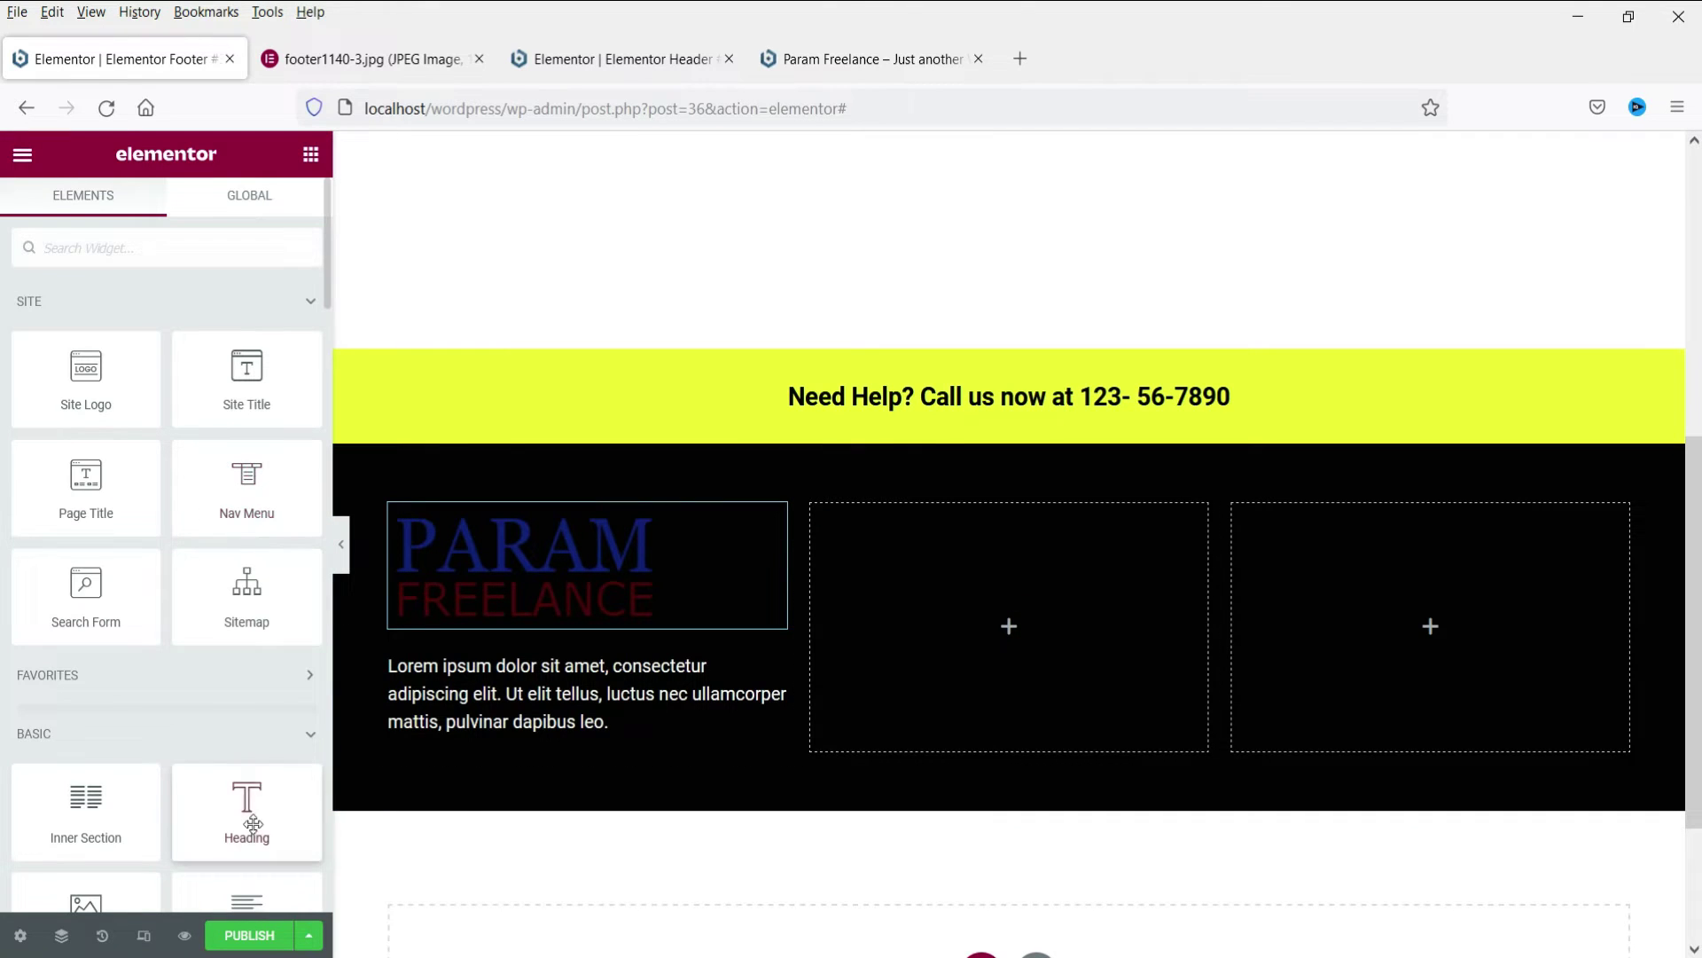
drag(246, 807, 1050, 635)
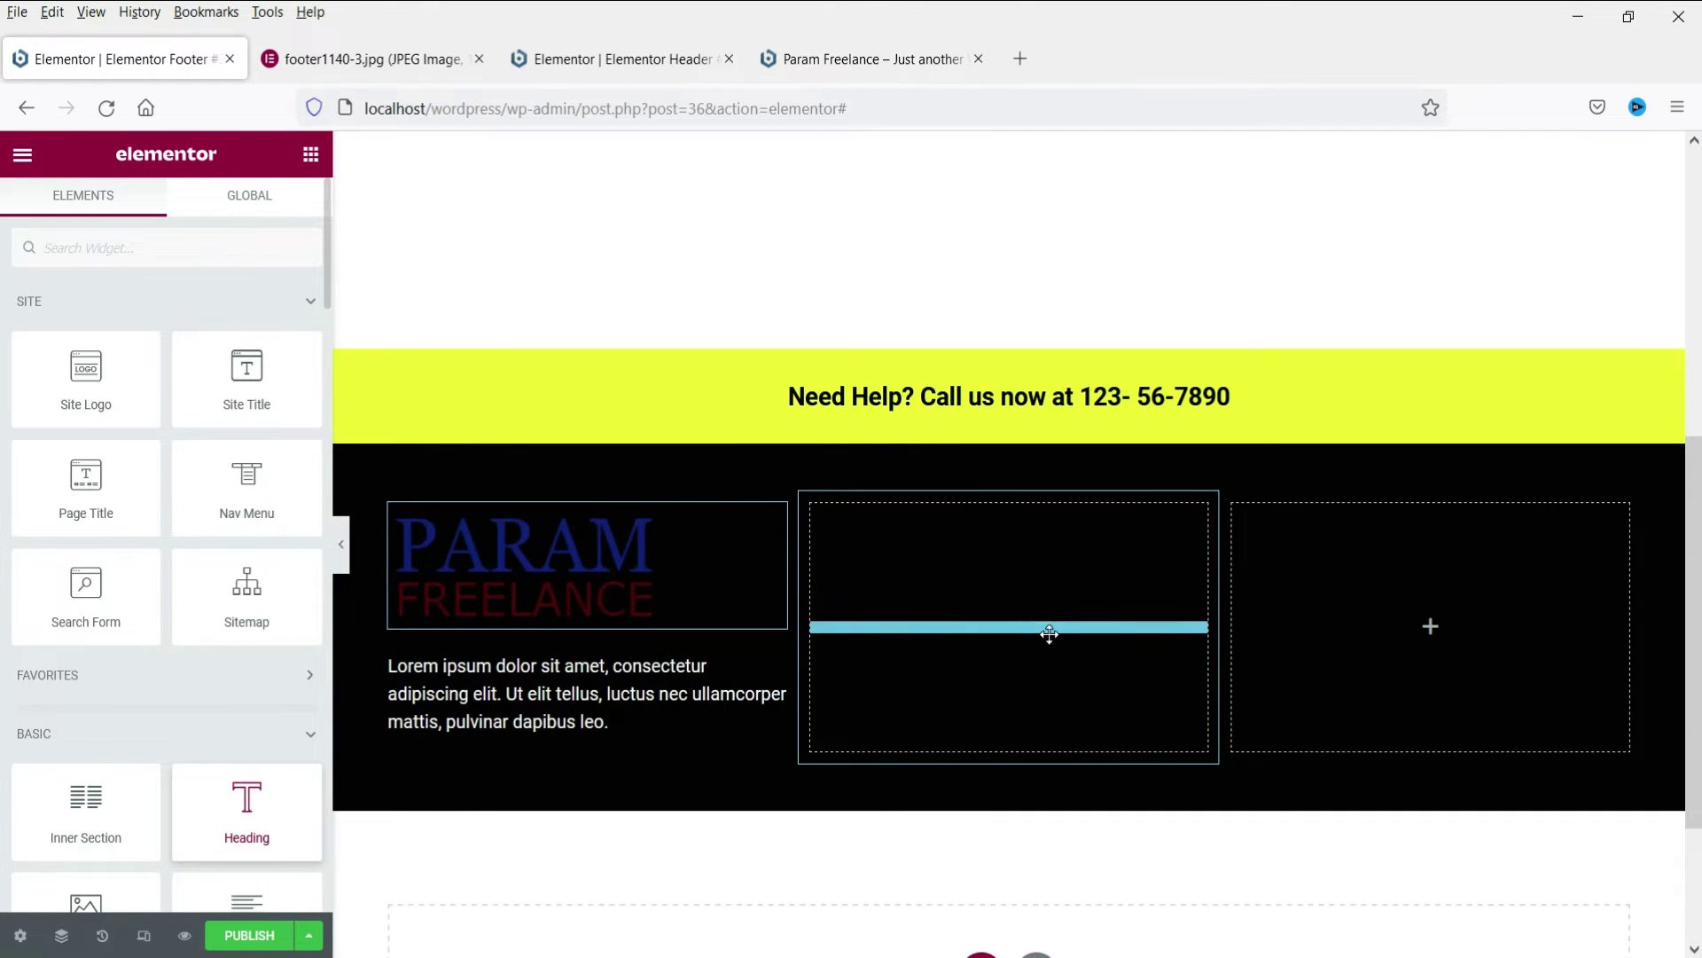
triple_click(153, 379)
text(Q)
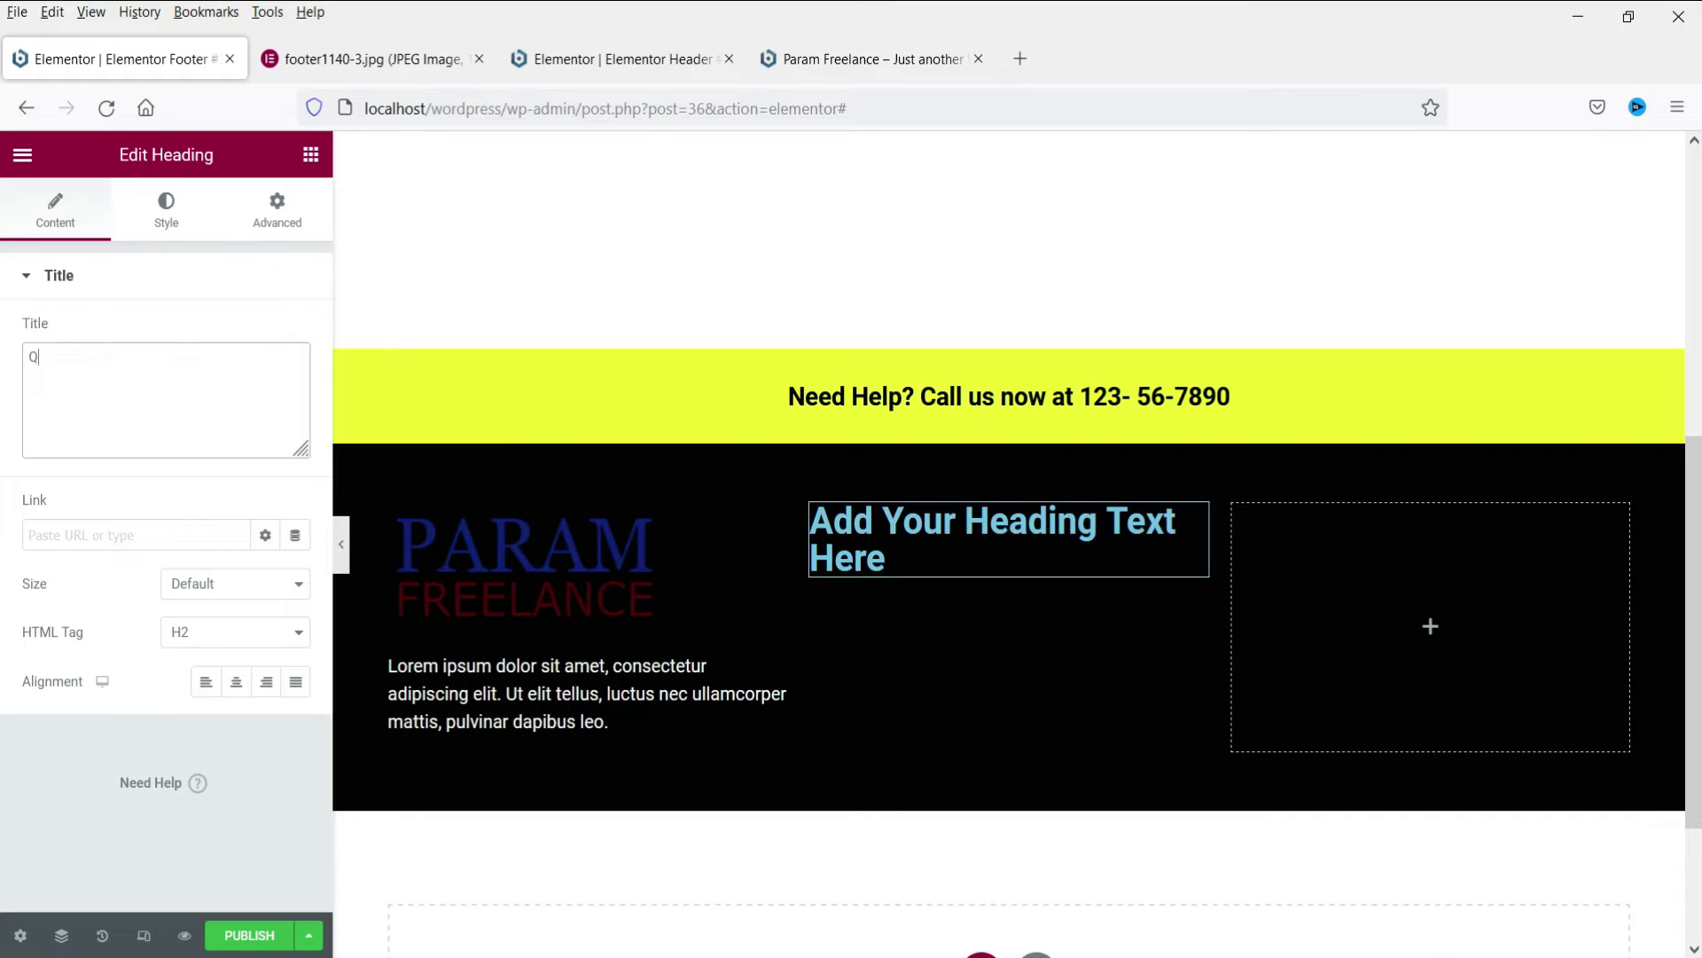
text(uick Links)
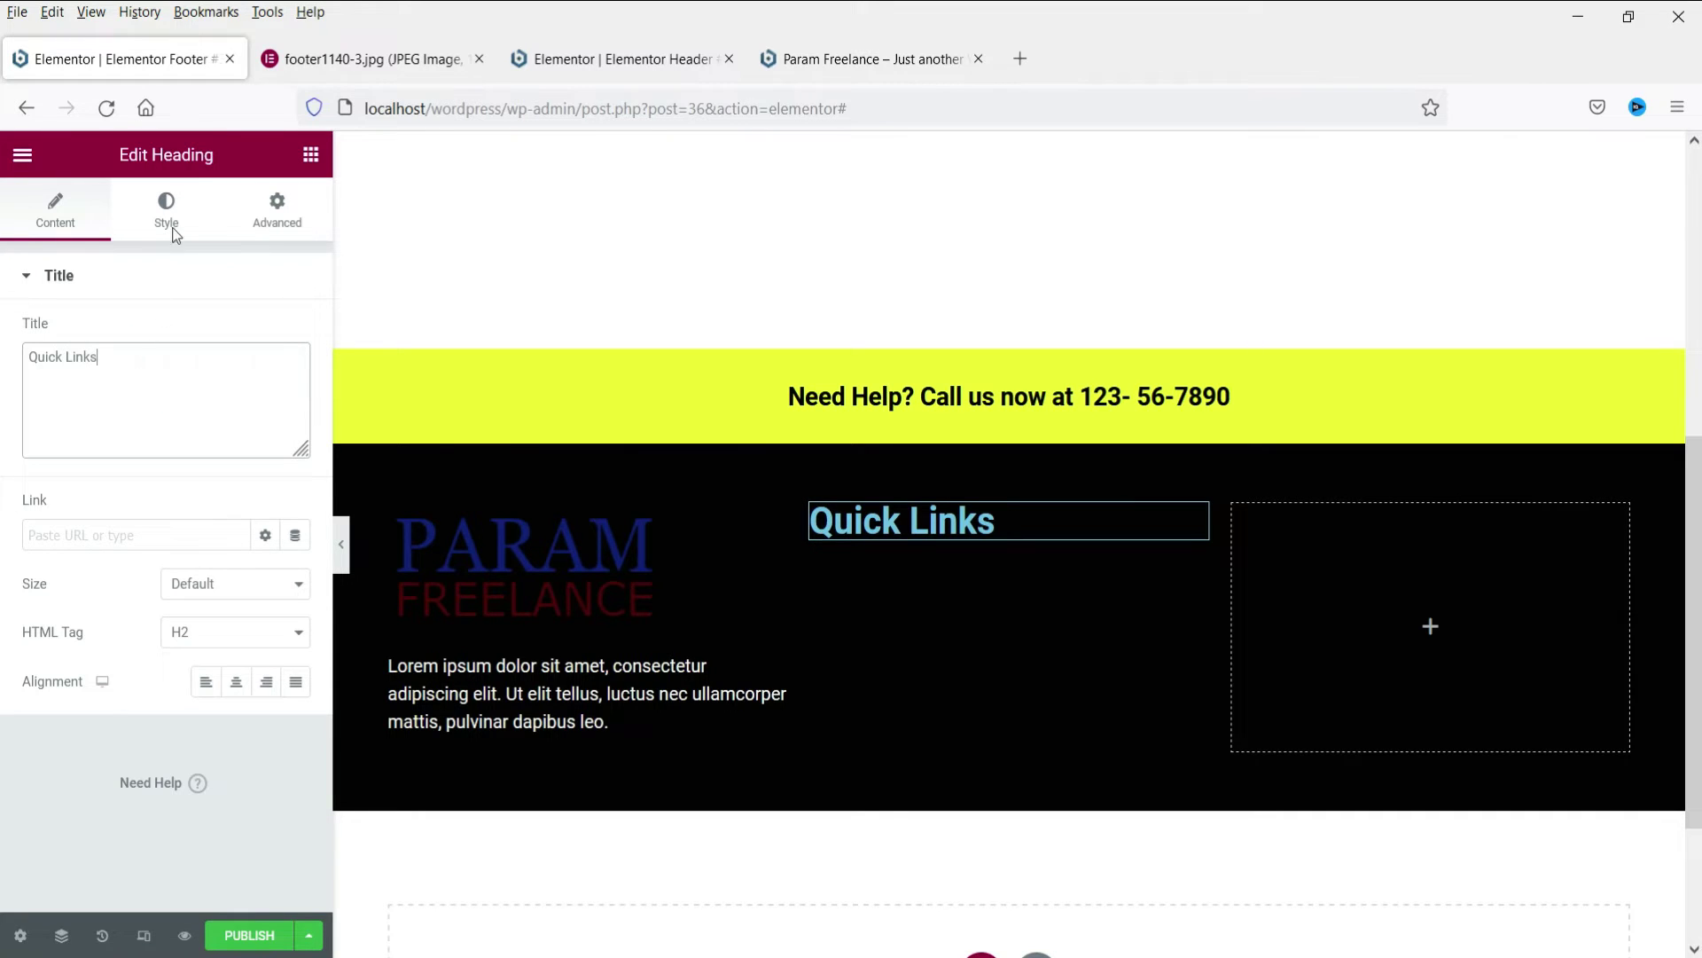
Set the Quick Links heading's text color to the global white.
click(175, 233)
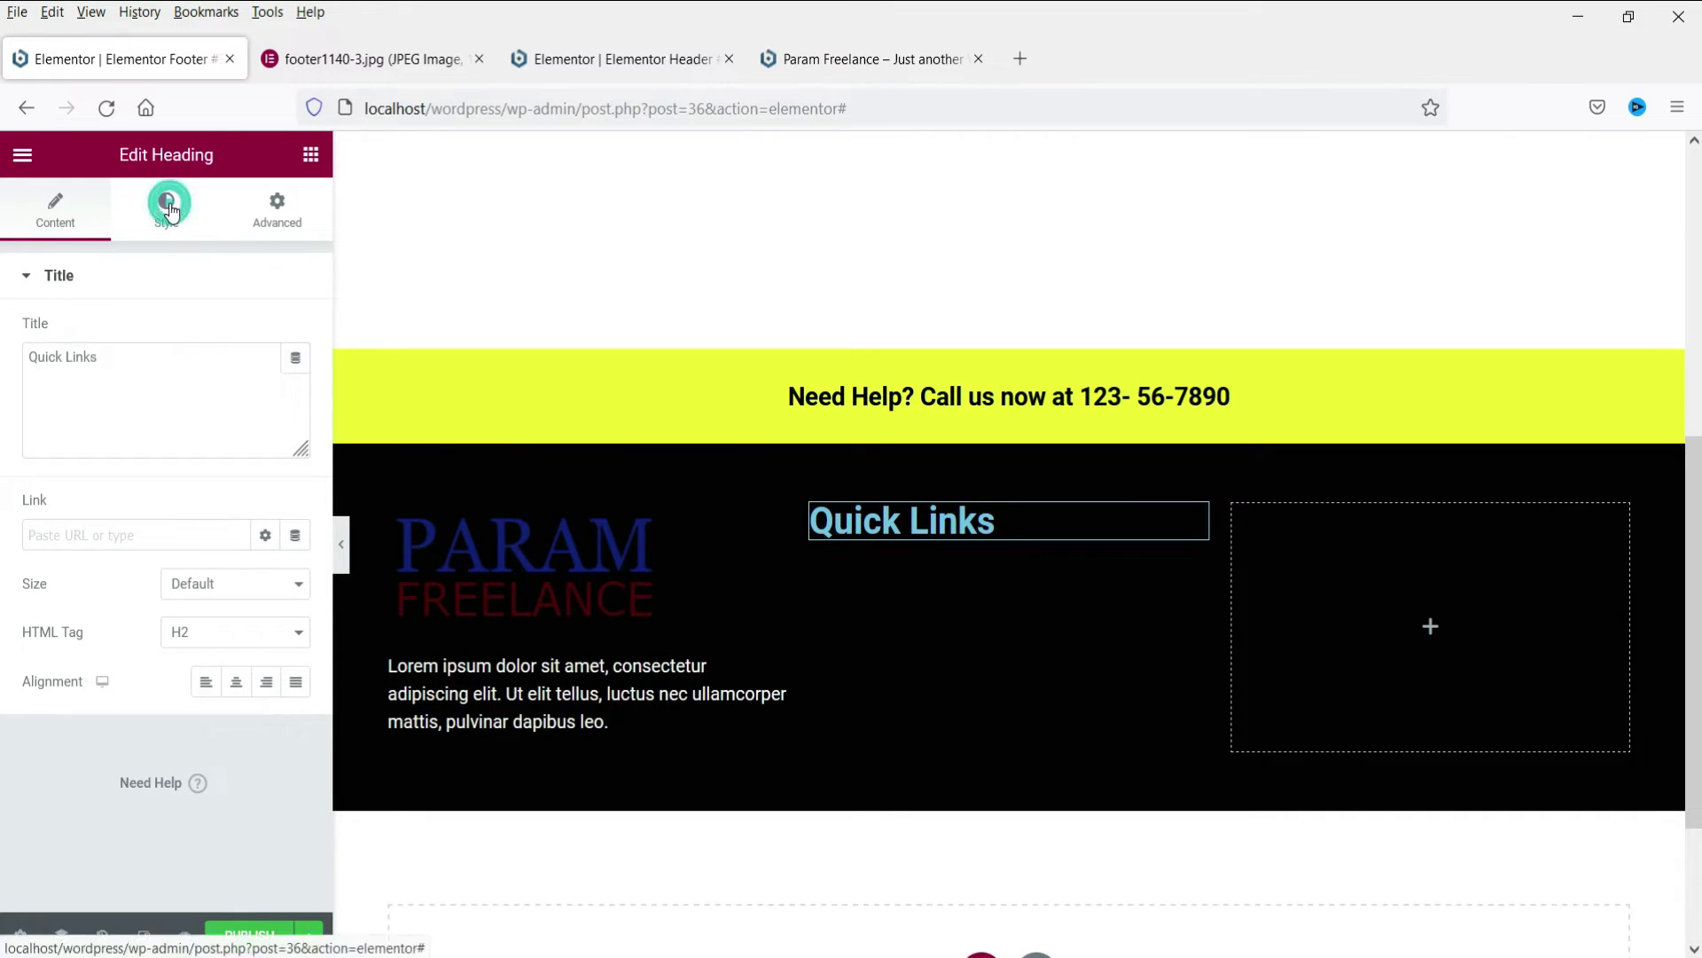
click(263, 334)
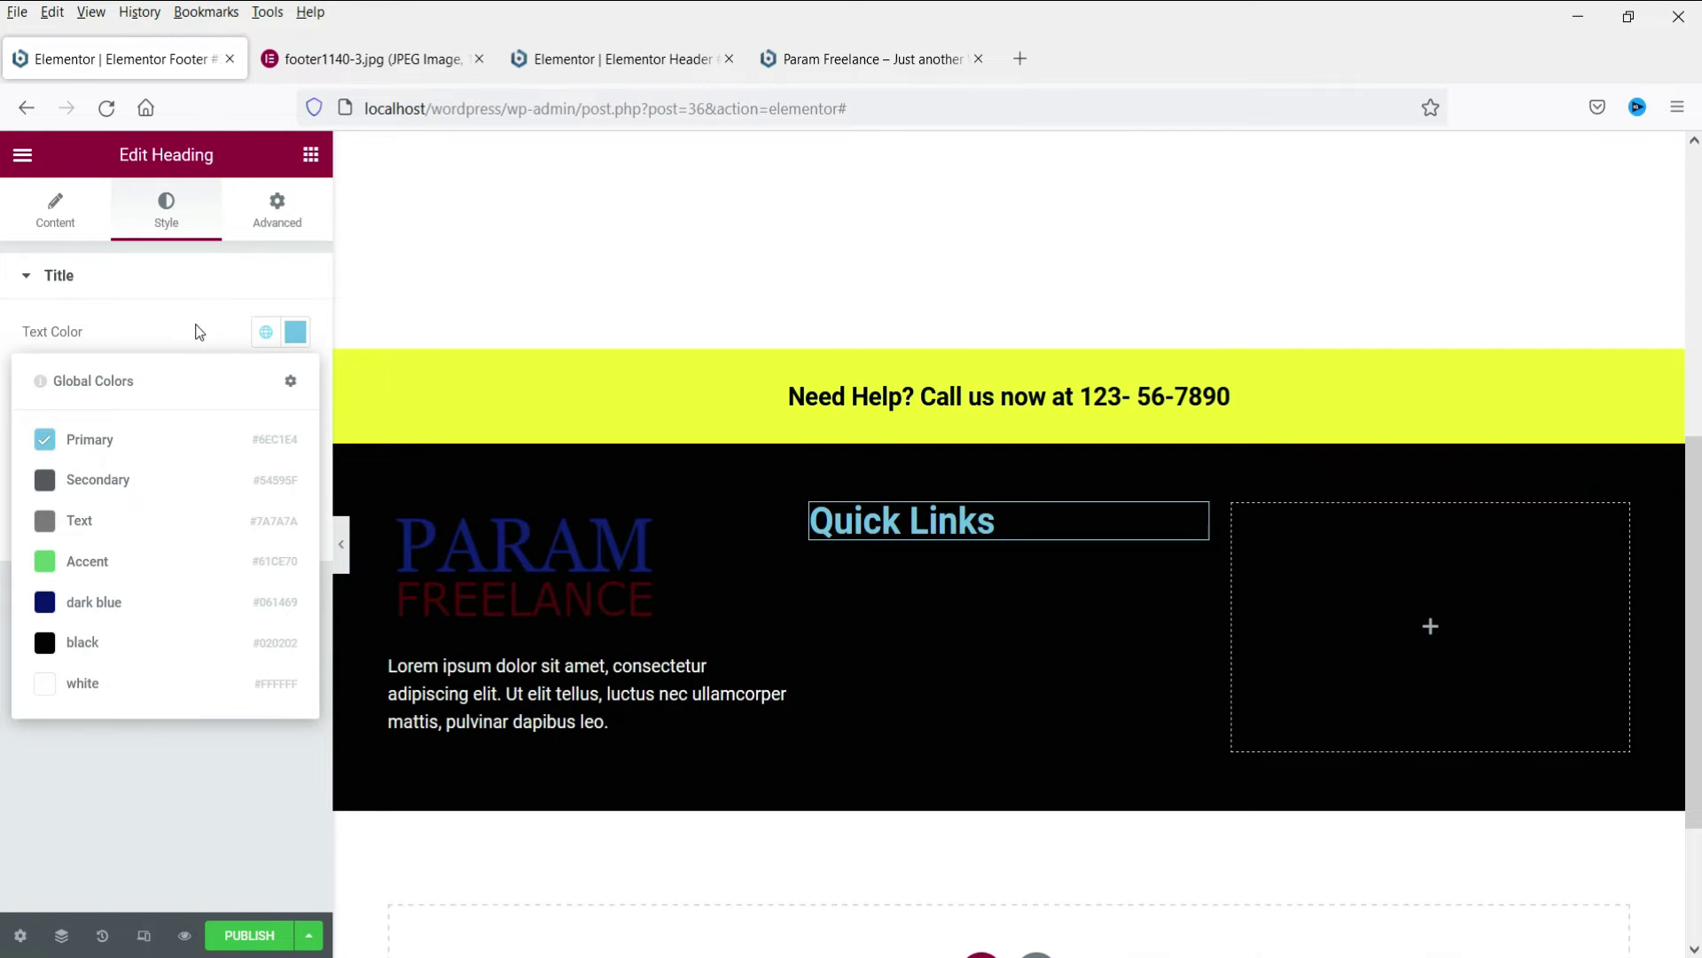
click(97, 602)
click(266, 332)
click(78, 682)
Set the Quick Links heading's typography to size 25 px and weight 500.
click(295, 381)
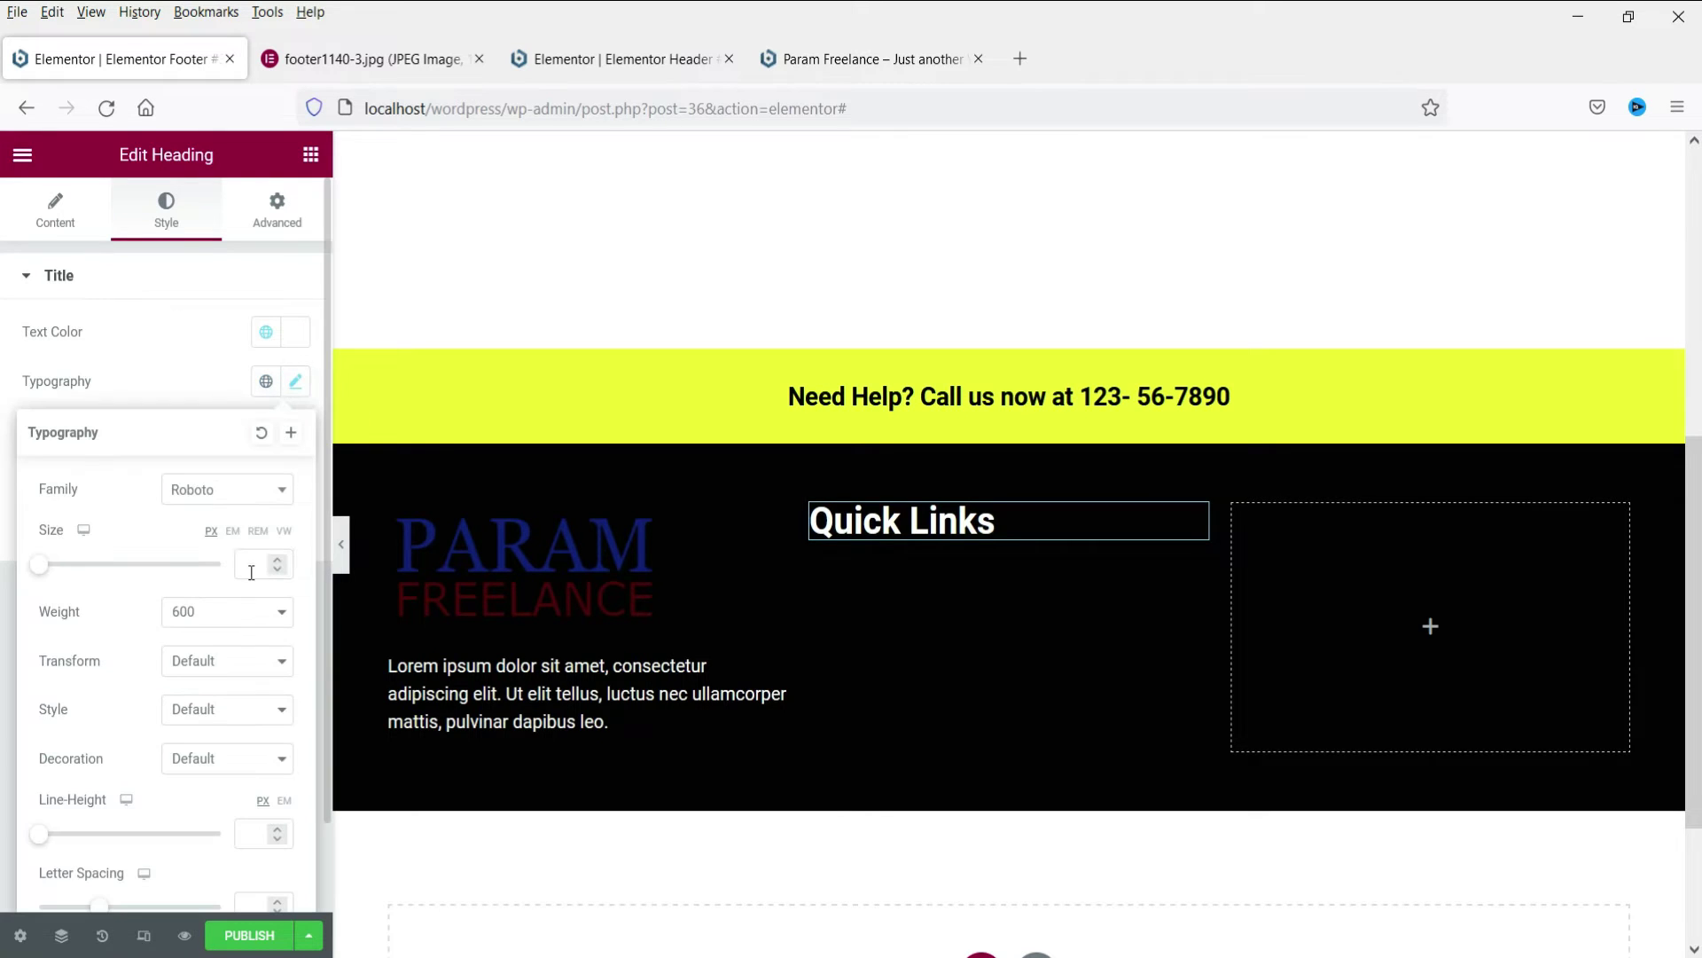
click(251, 561)
text(20)
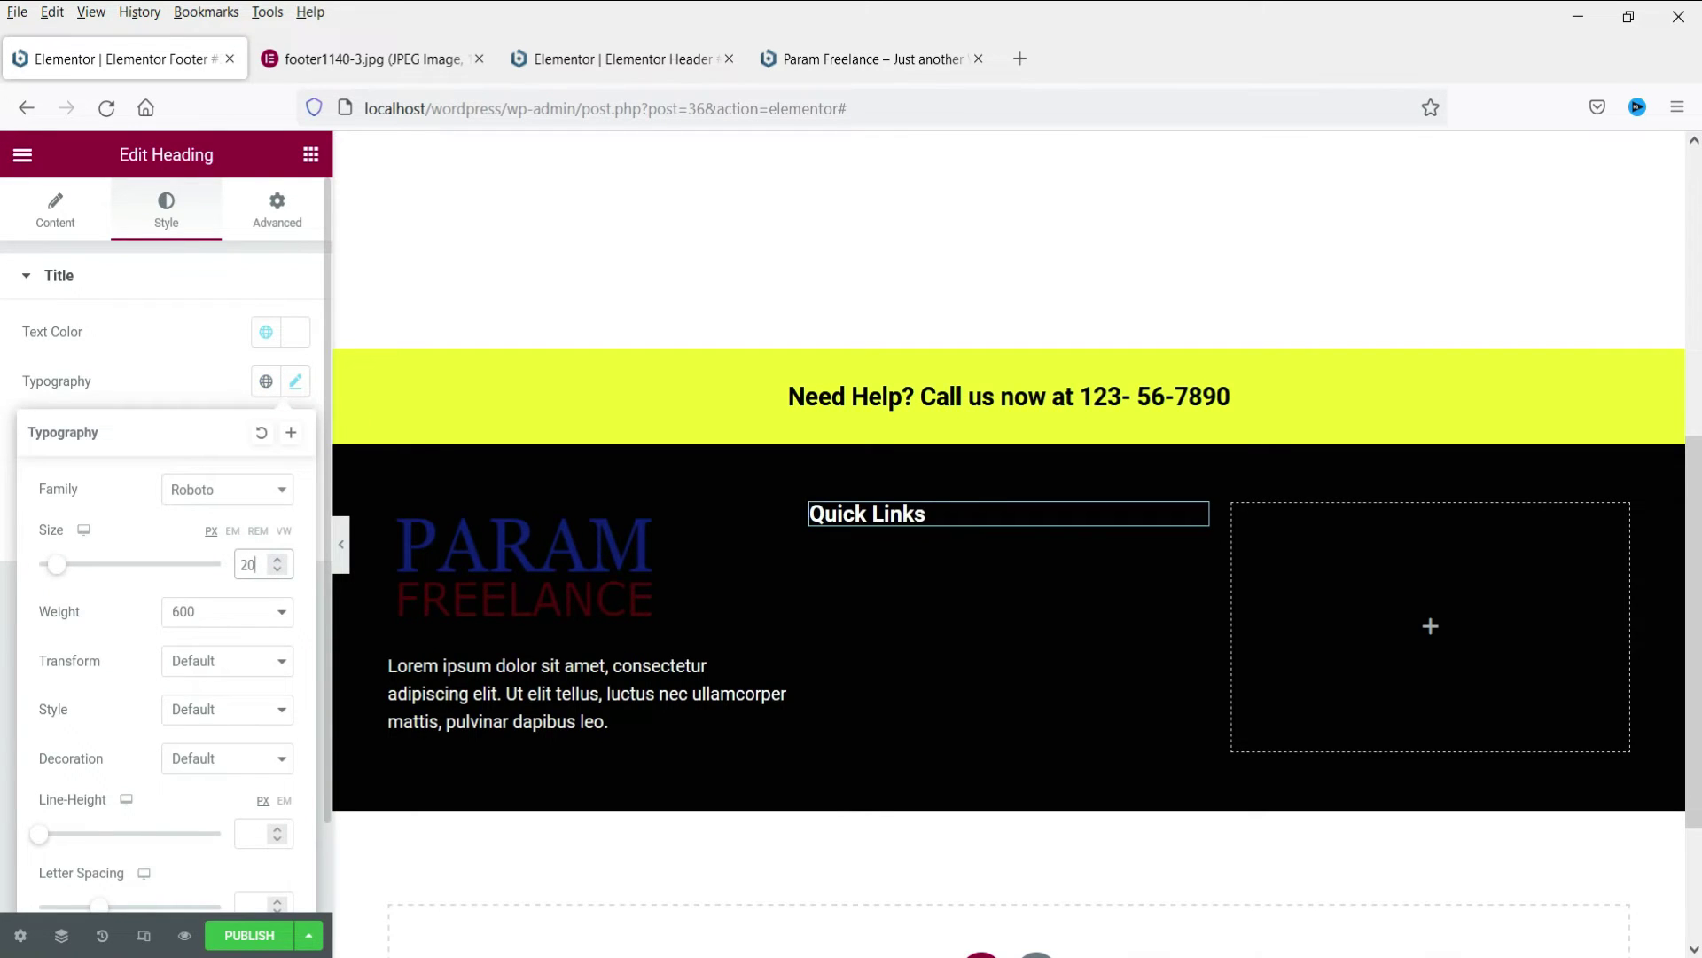
key(BackSpace)
text(5)
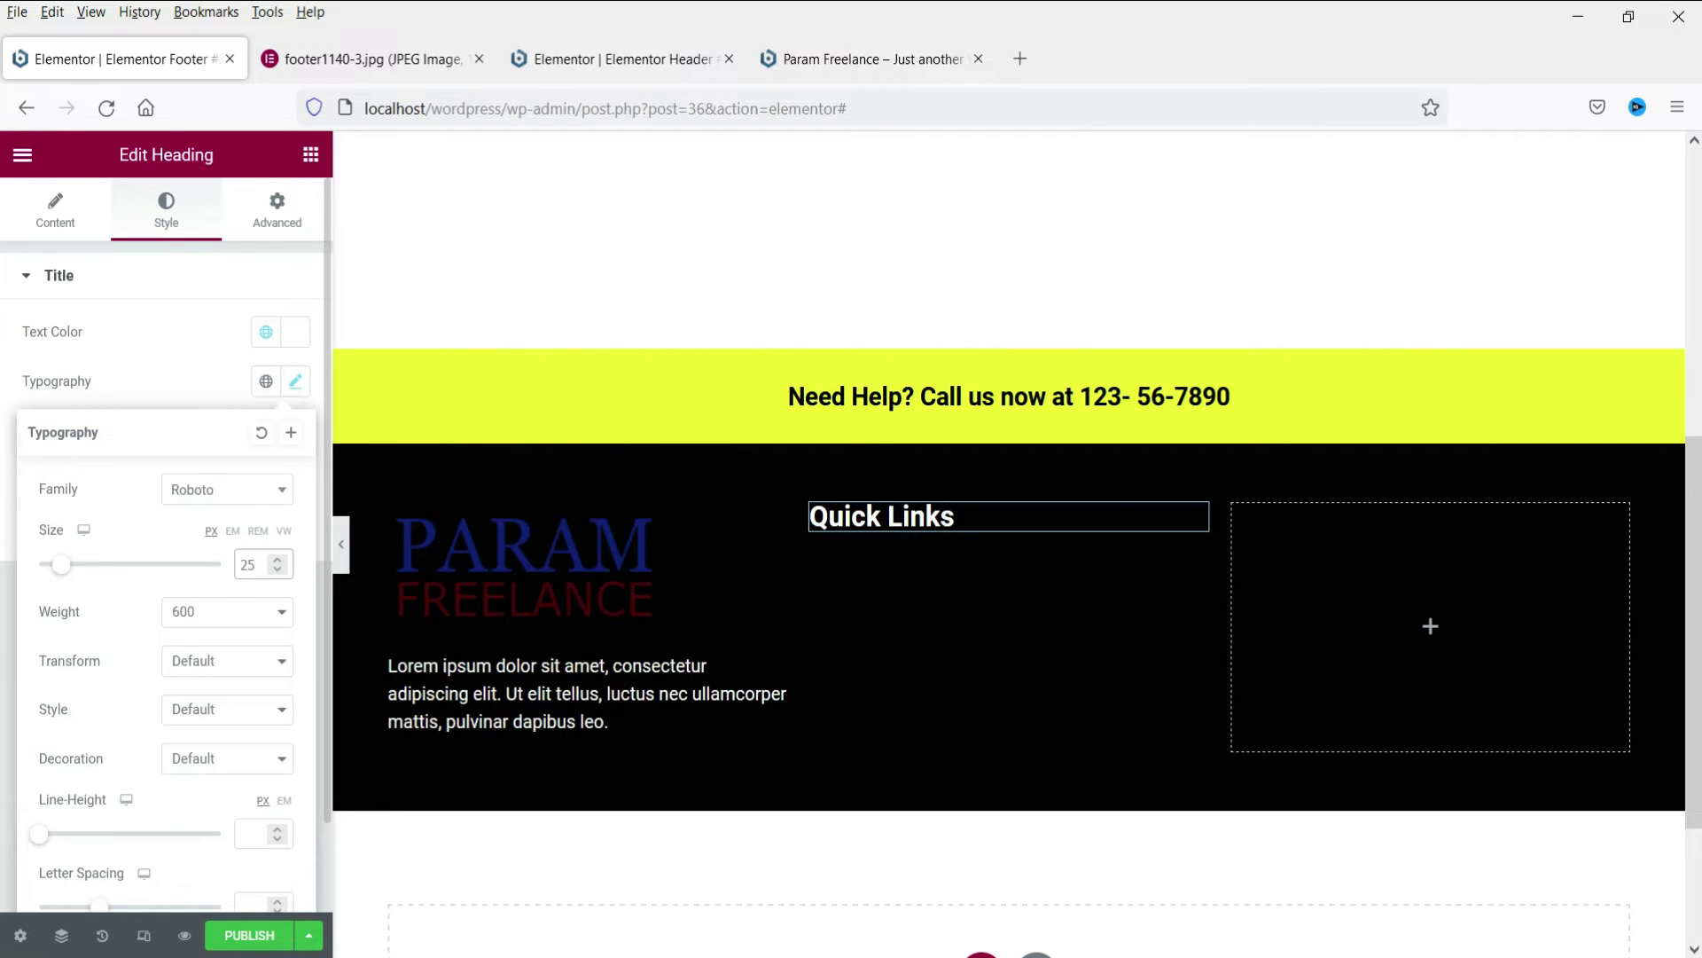
click(272, 626)
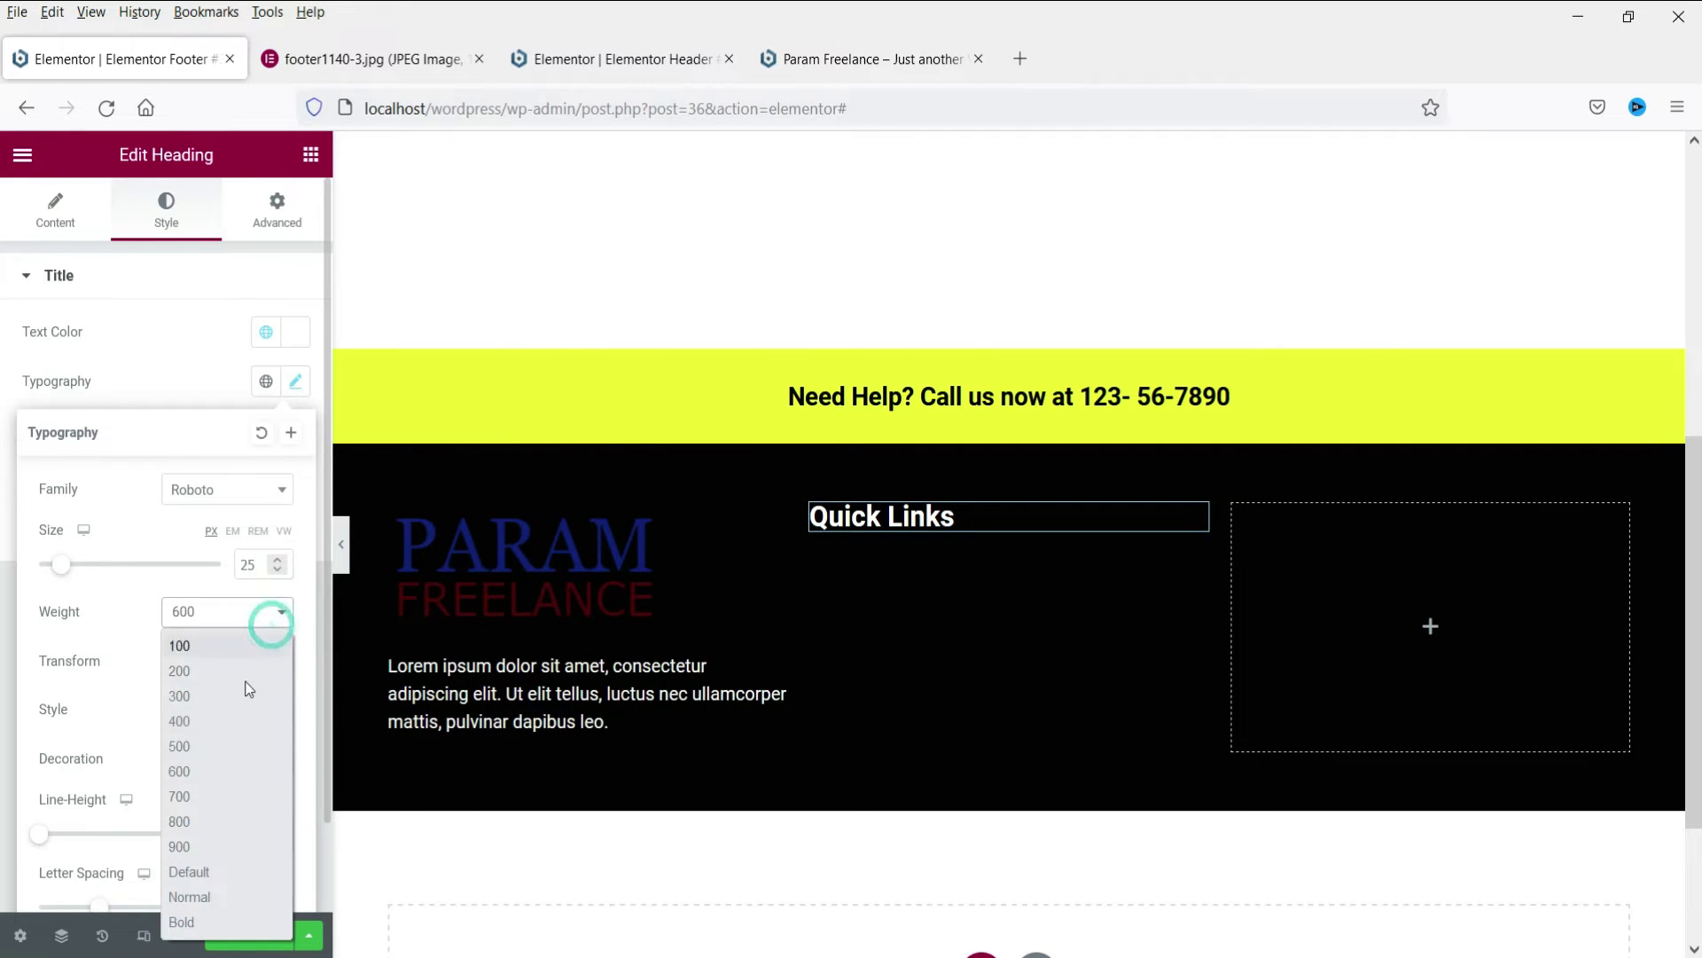
click(232, 750)
click(168, 394)
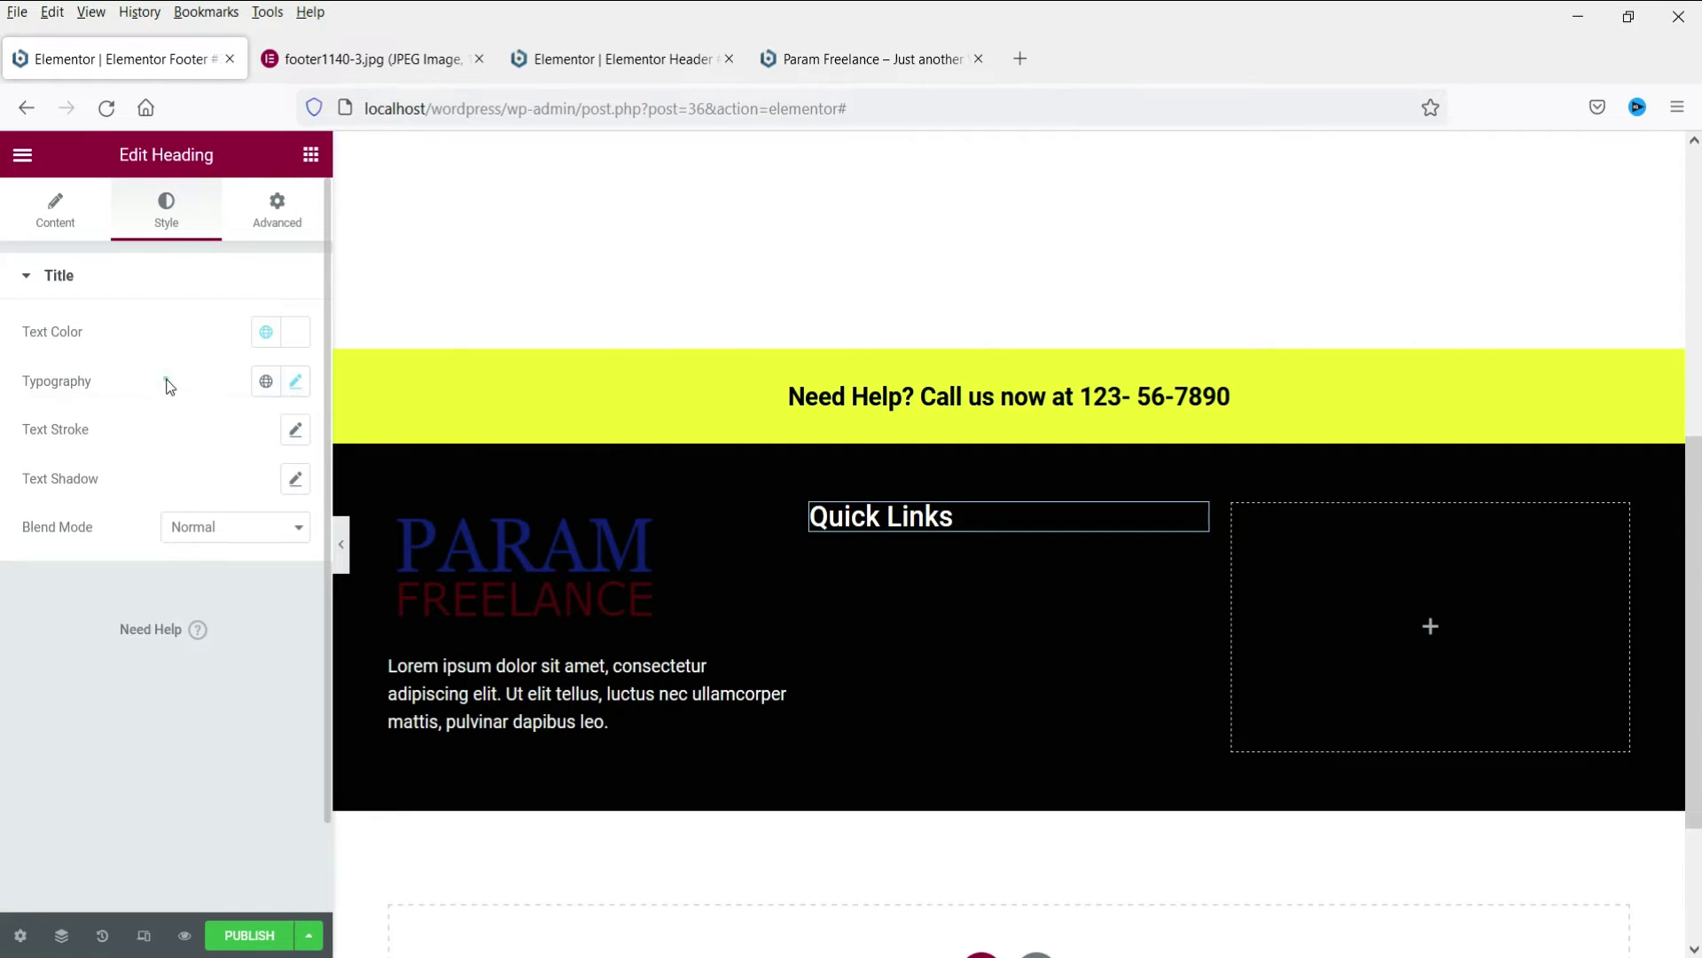
Check the site's header menu, and add a Nav Menu widget with a Vertical layout below the Quick Links heading.
click(311, 155)
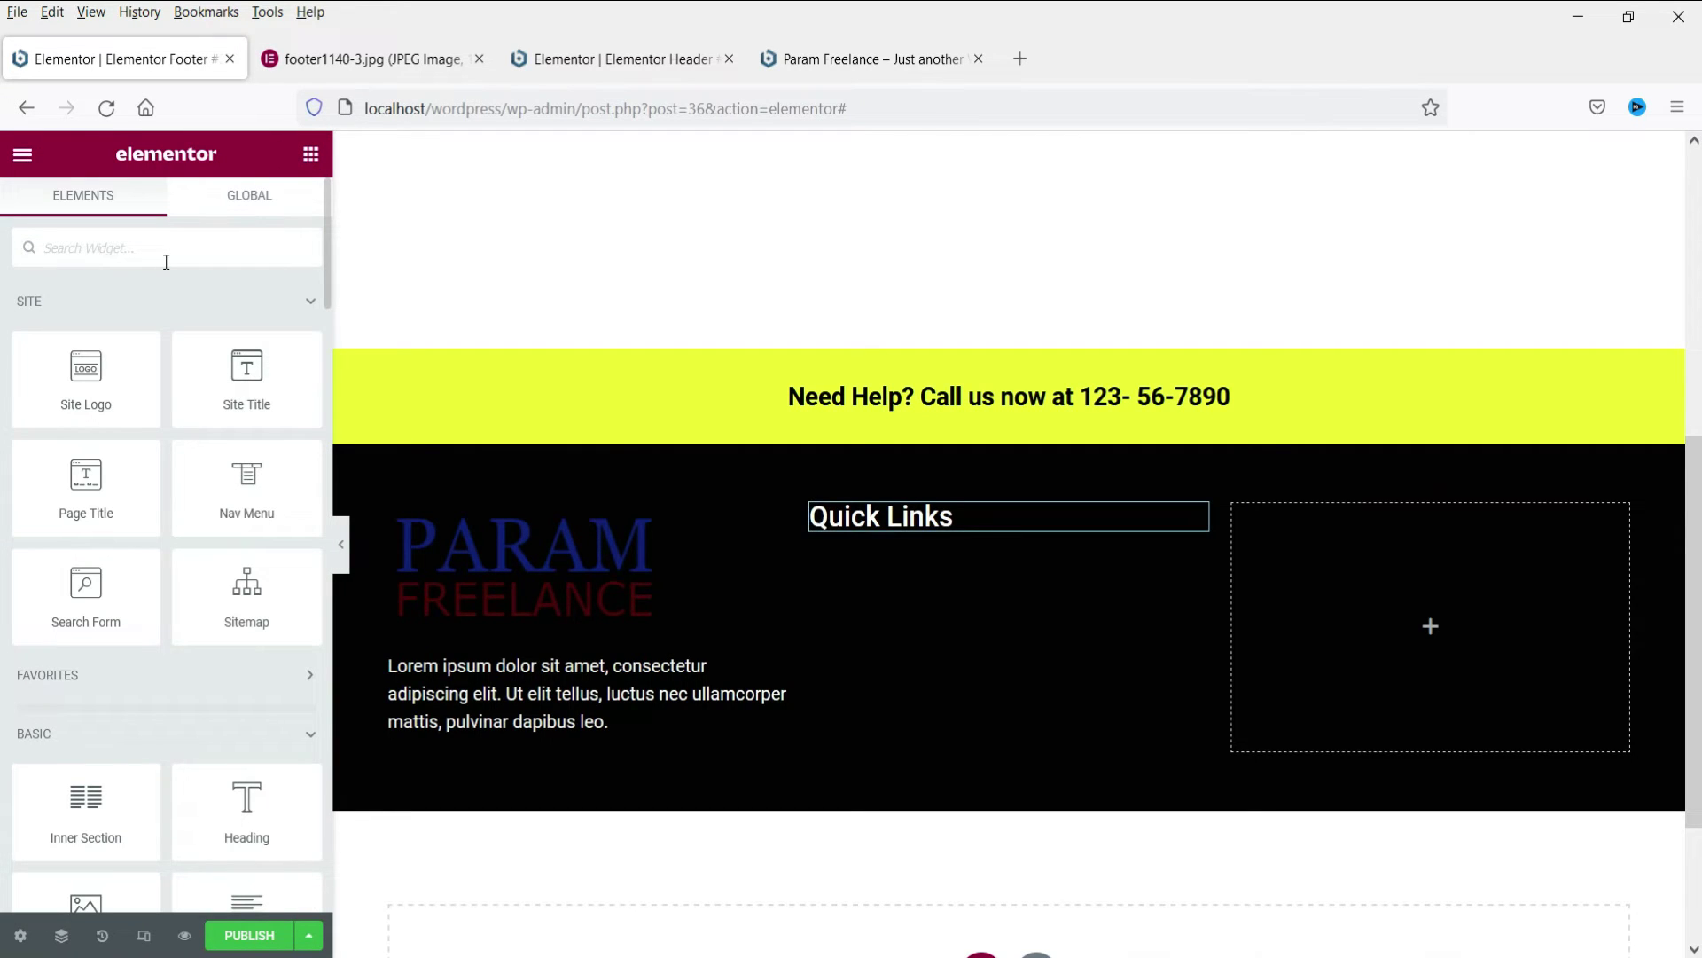
click(843, 60)
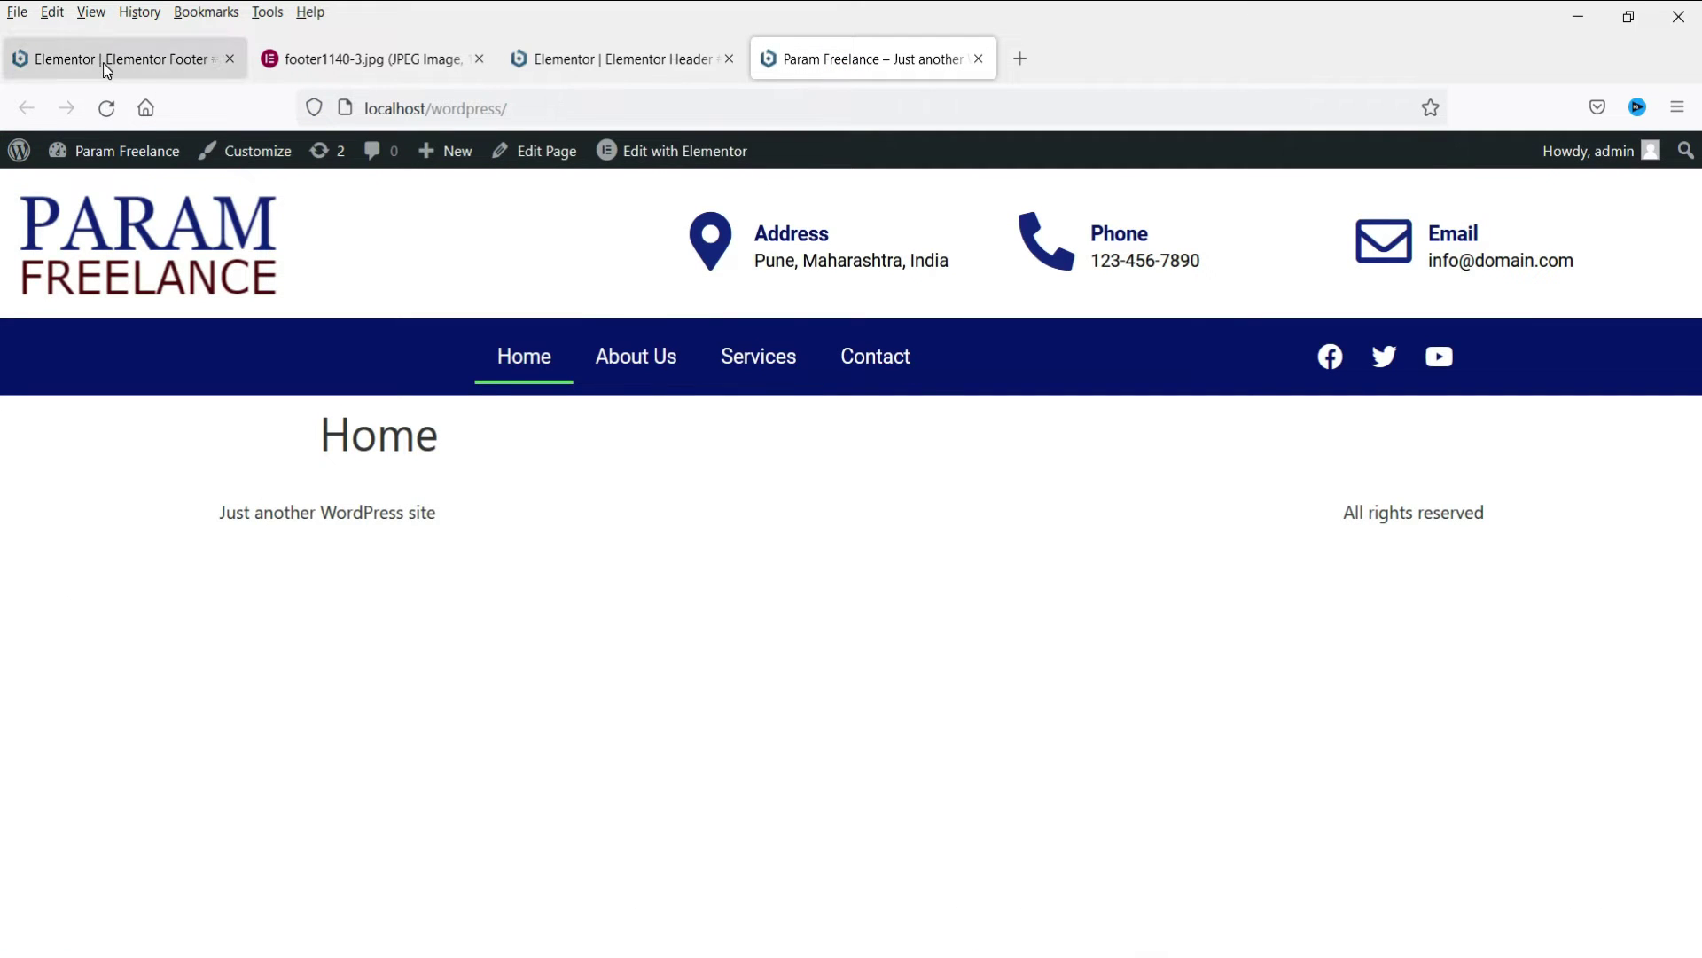
click(147, 78)
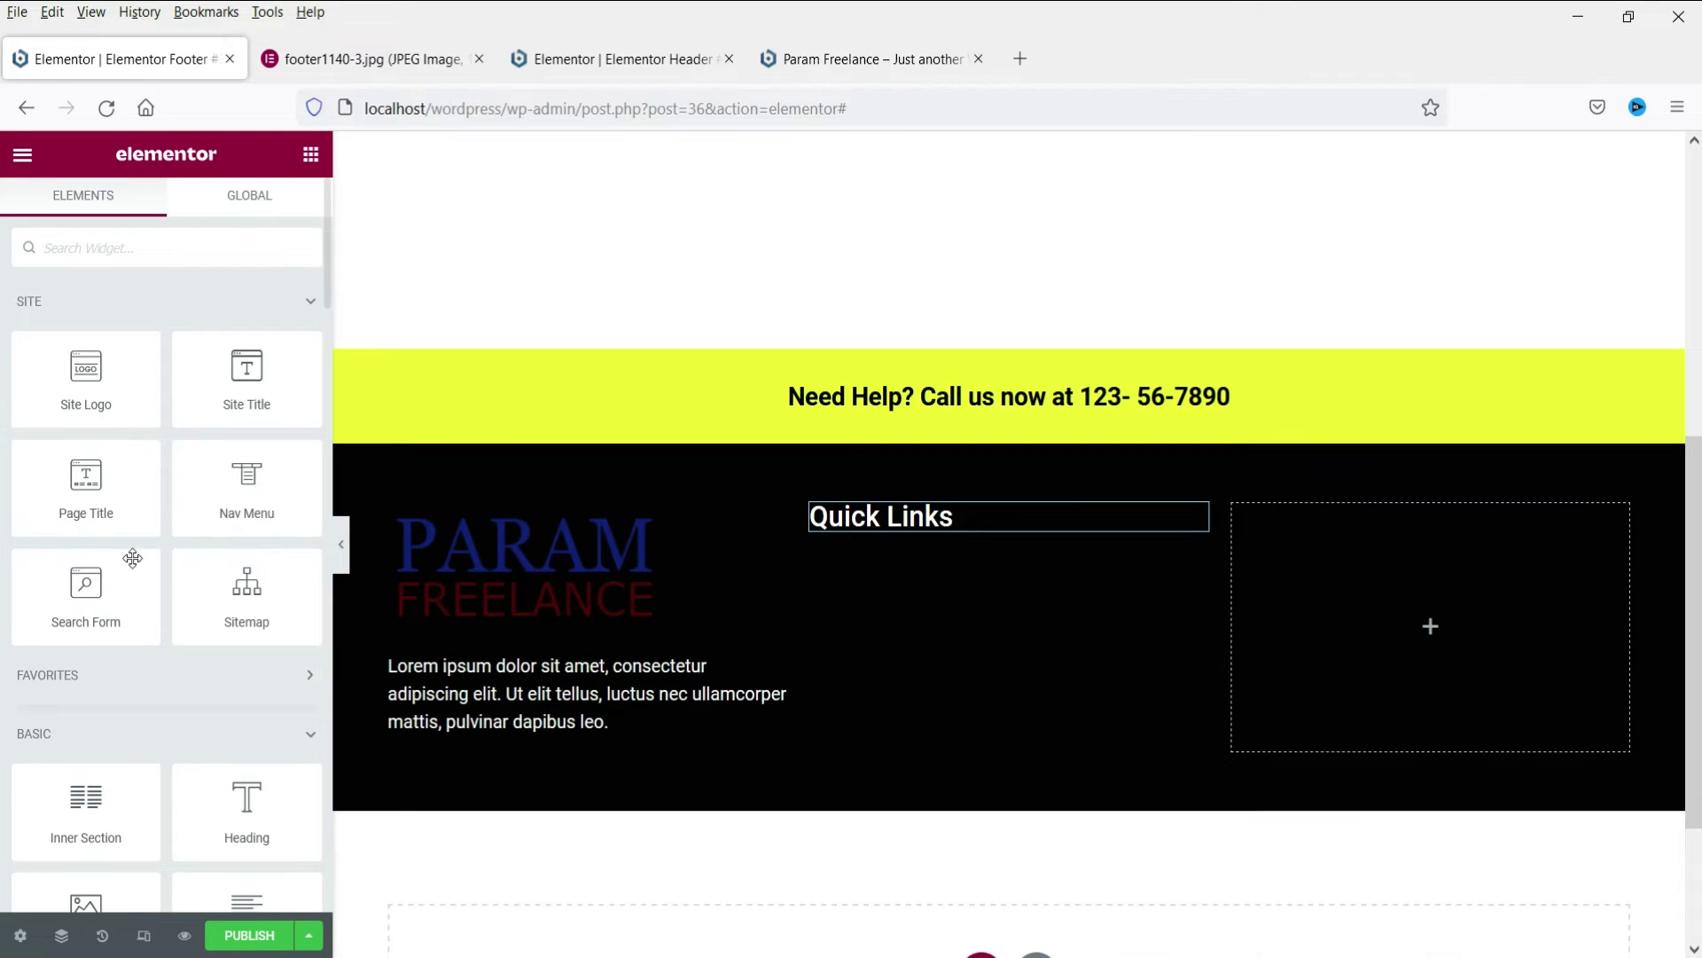
drag(319, 523, 975, 568)
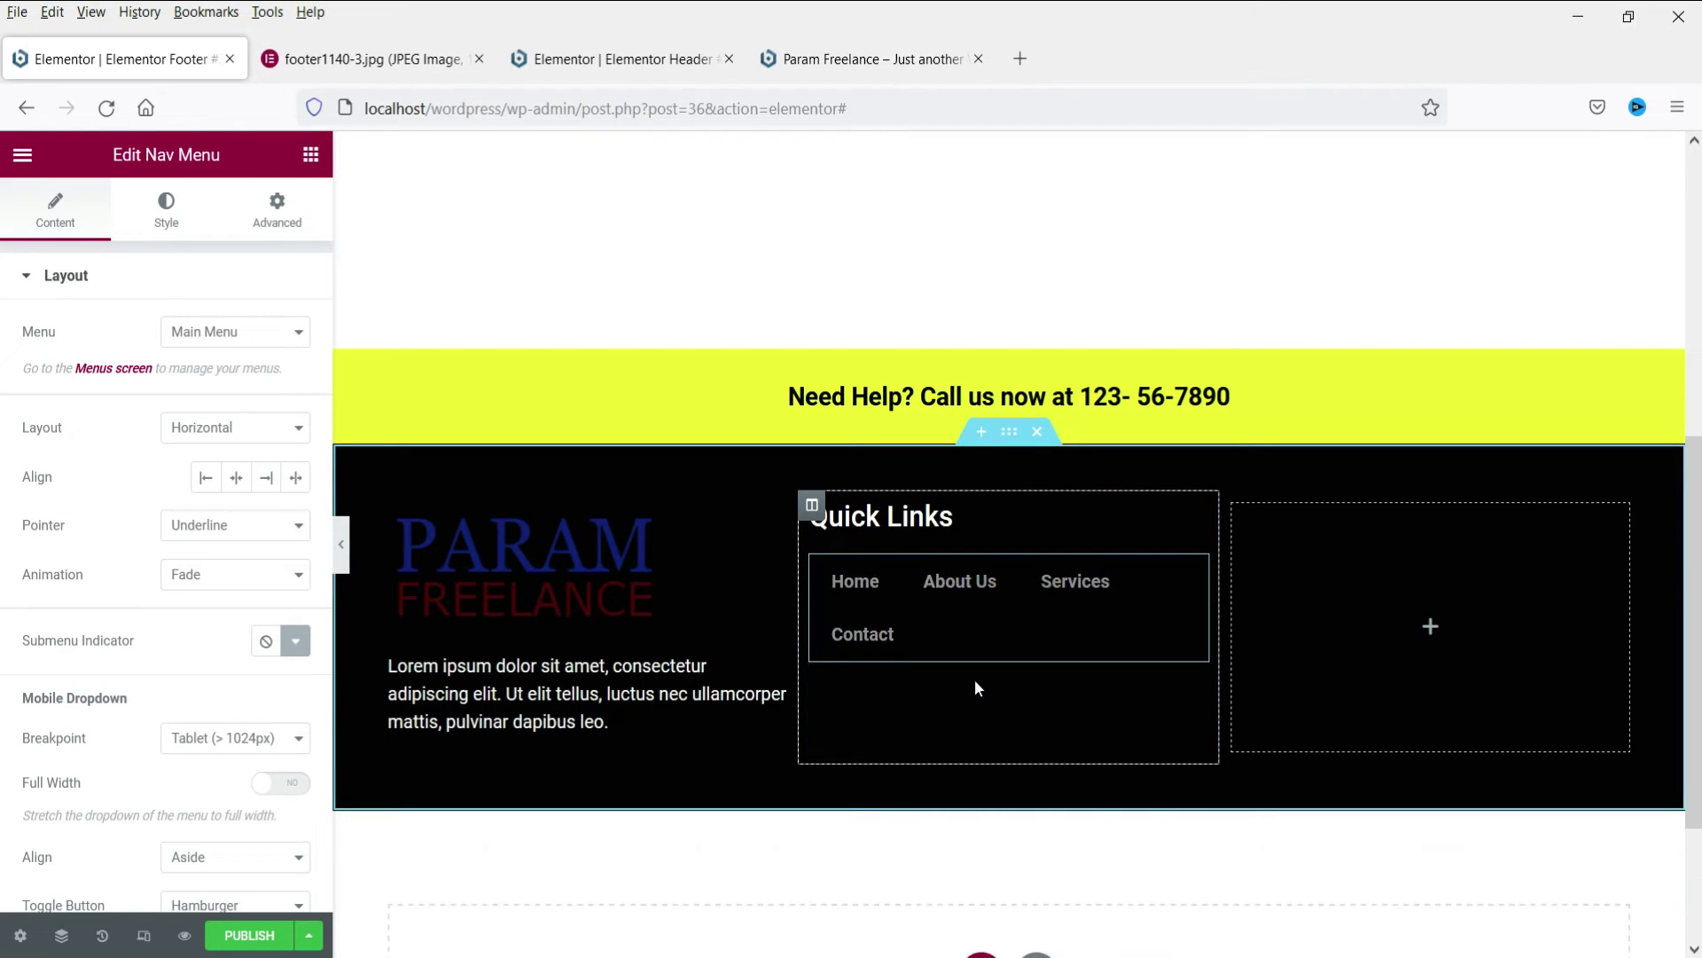
click(211, 429)
click(222, 487)
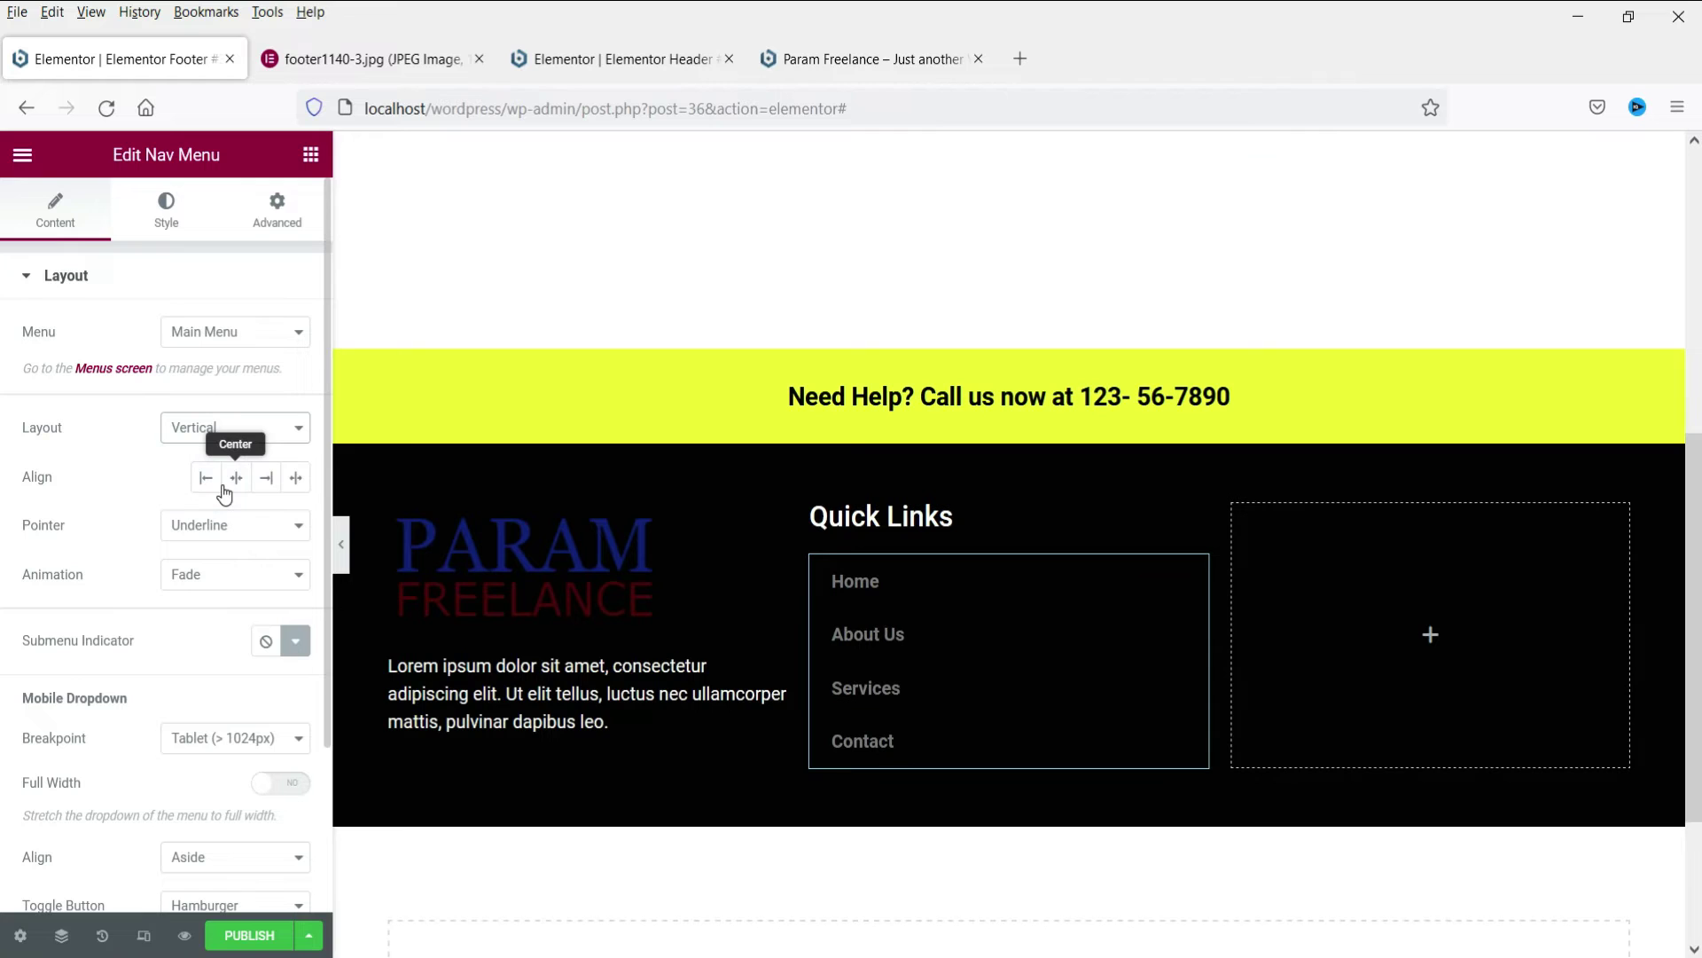
Set the normal text color of the Quick Links menu to the global white.
click(182, 211)
click(265, 430)
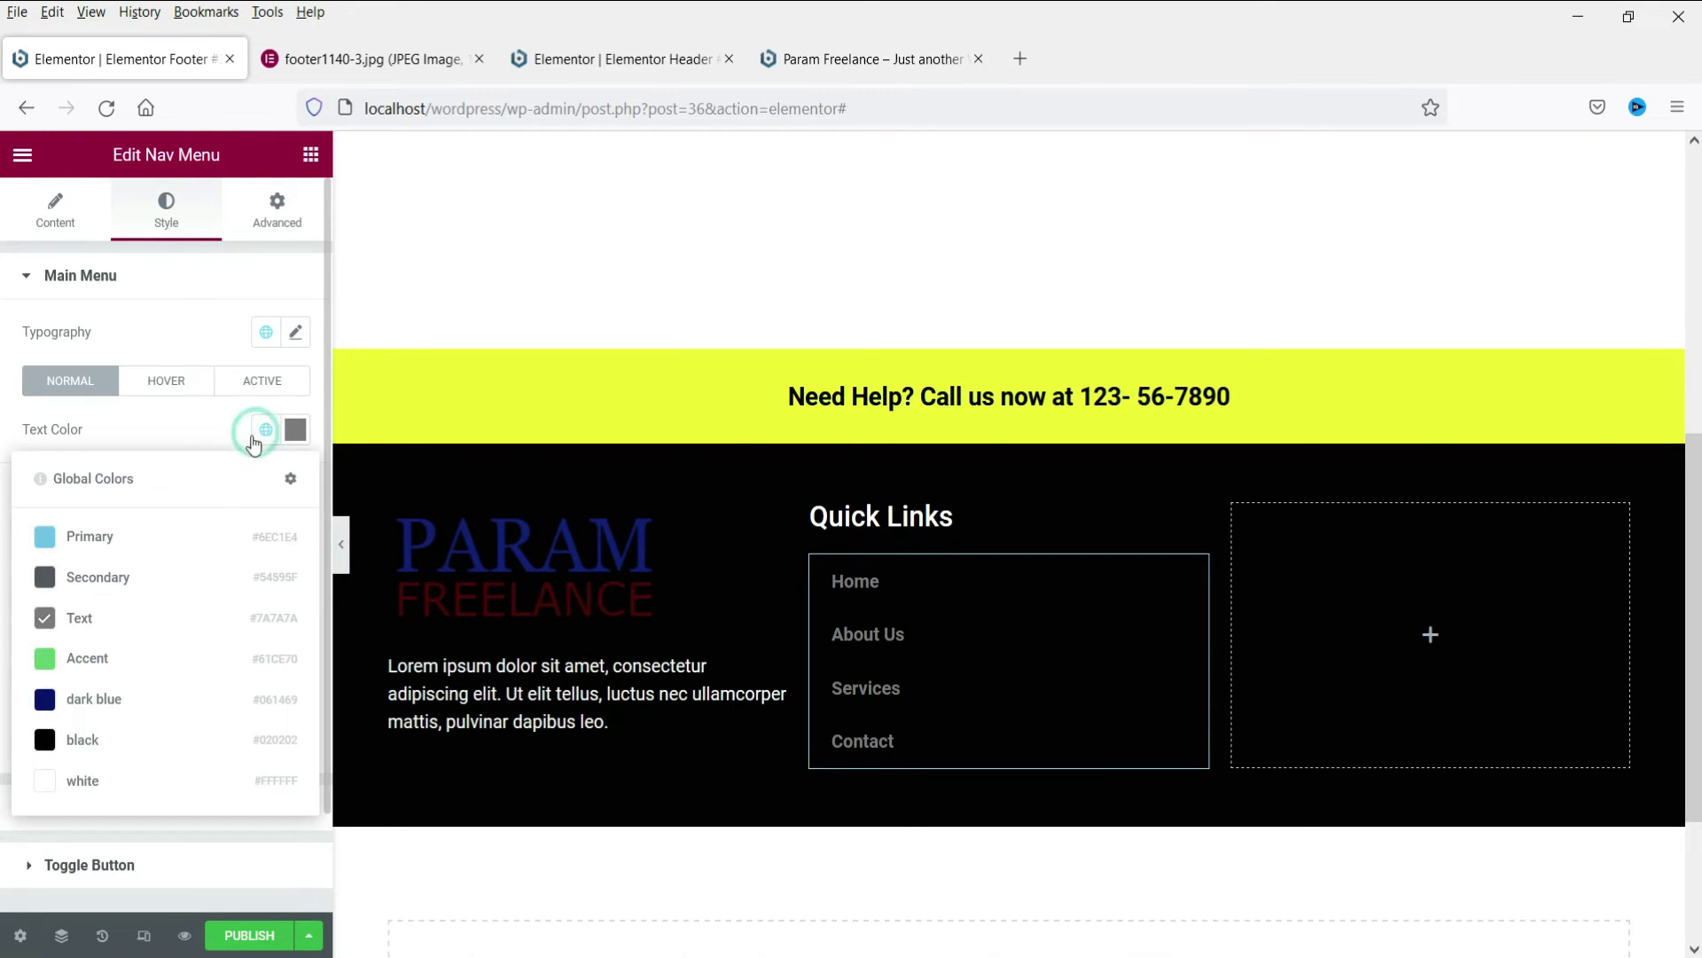
click(88, 772)
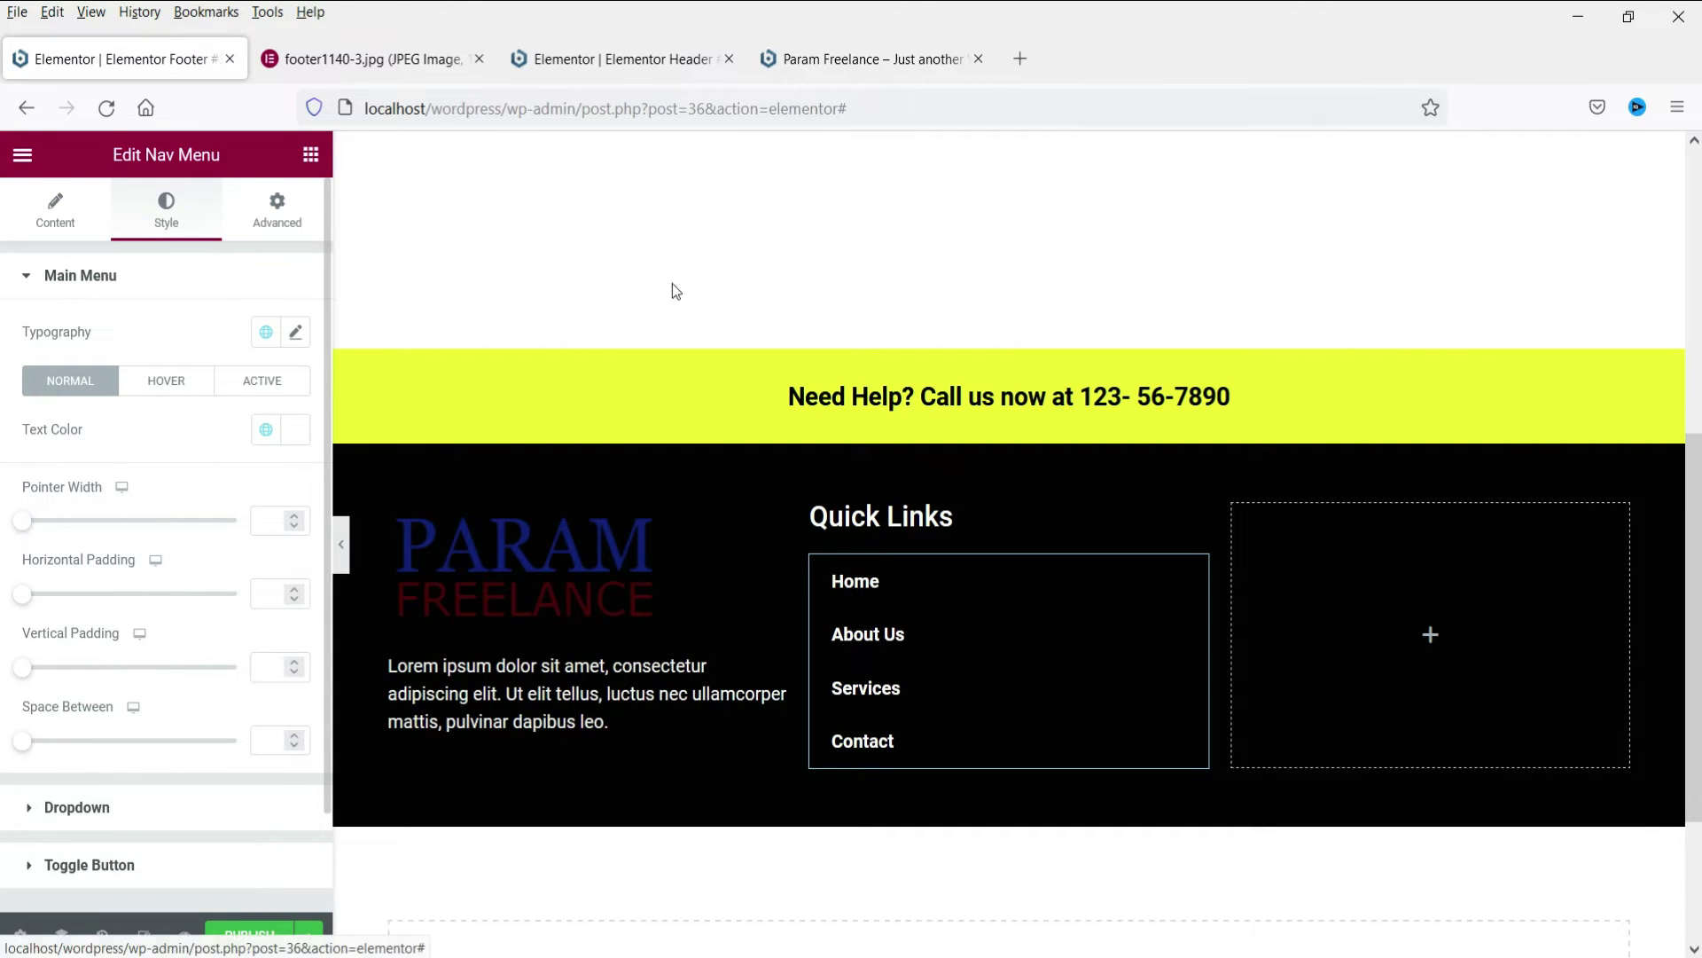
Compare the Quick Links menu's styling with the header menu on the site's home page.
click(857, 62)
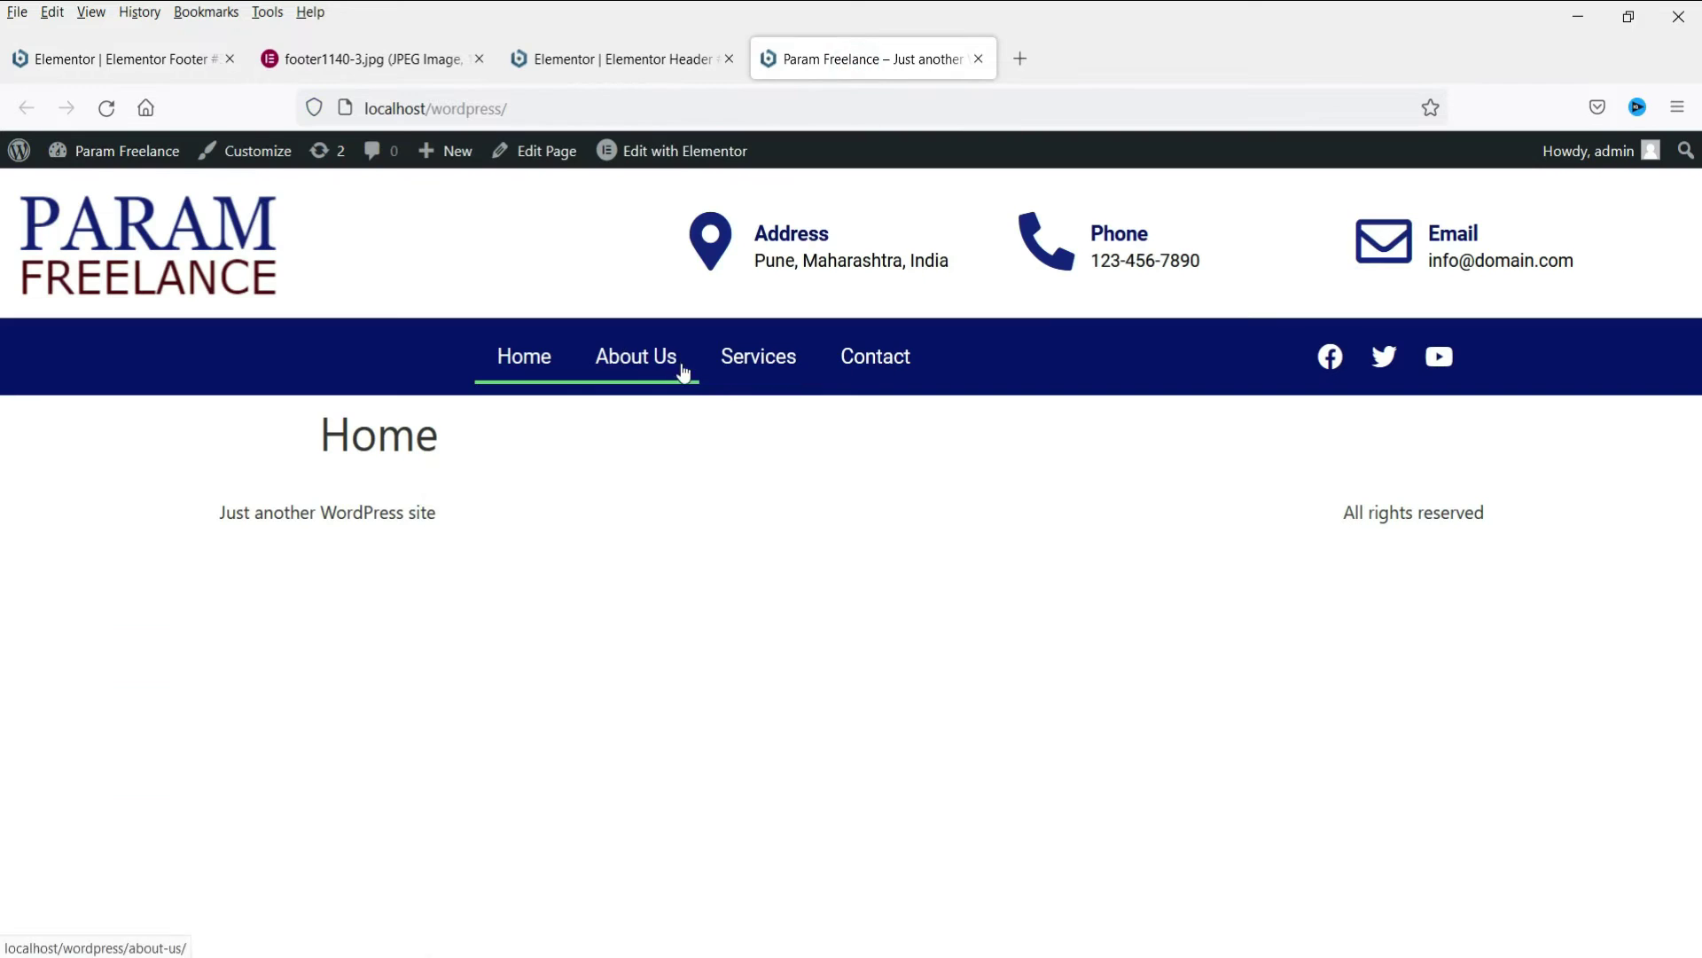
click(135, 55)
click(843, 78)
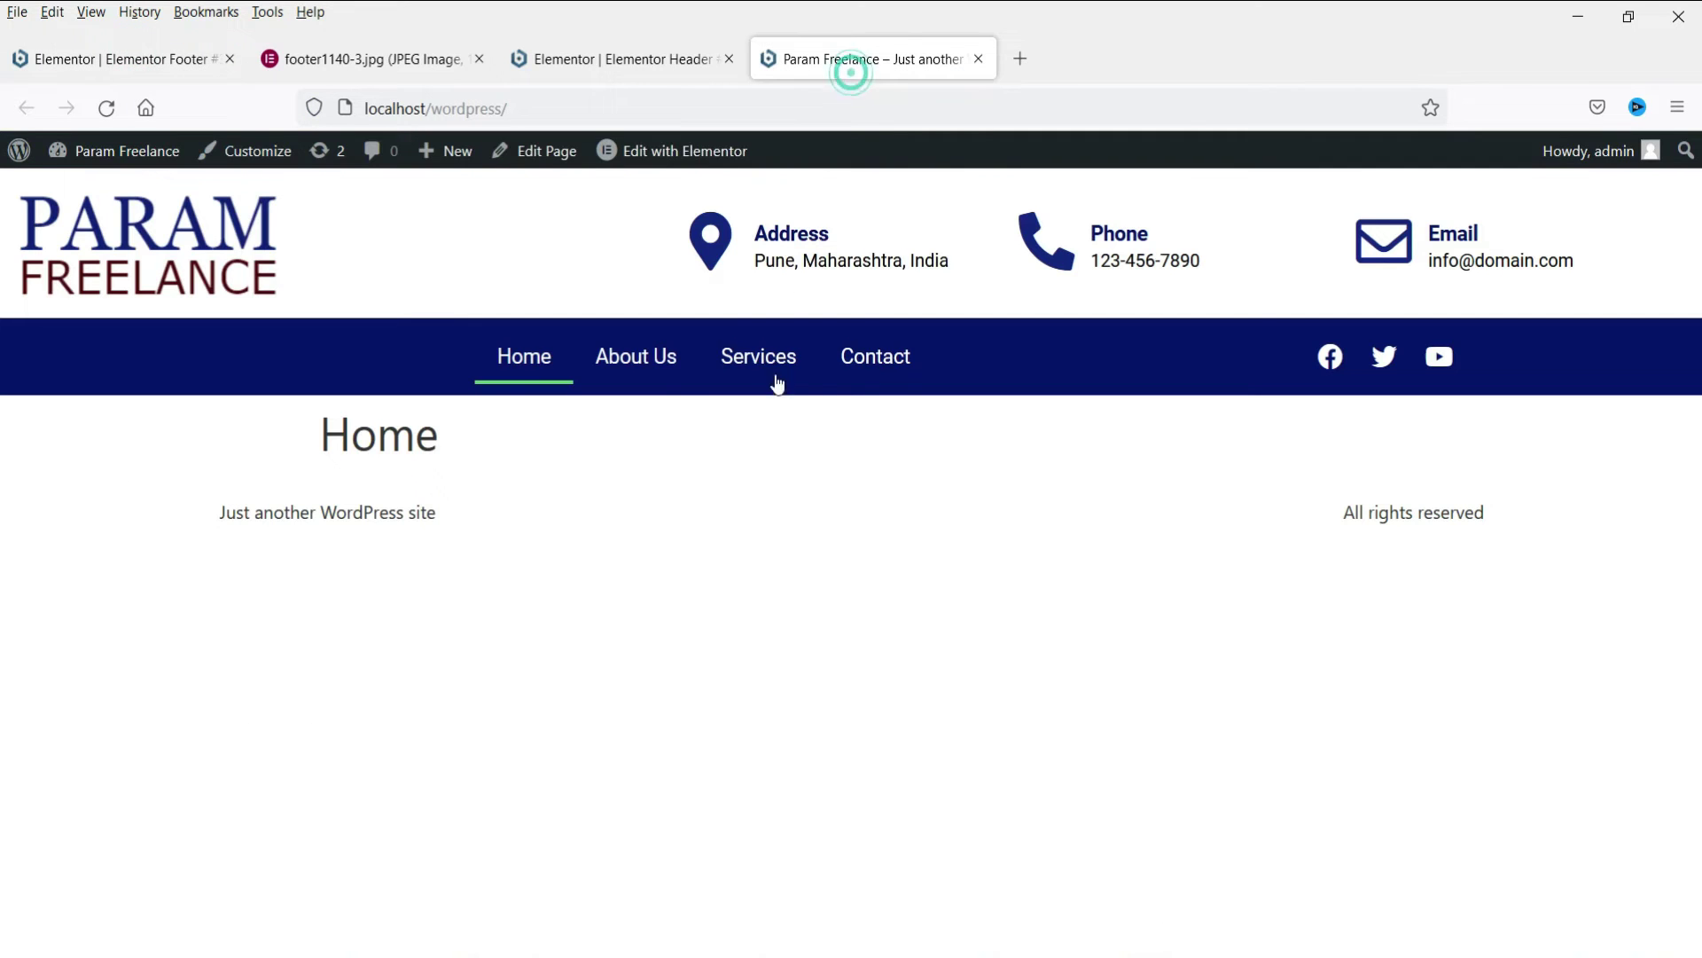
click(169, 59)
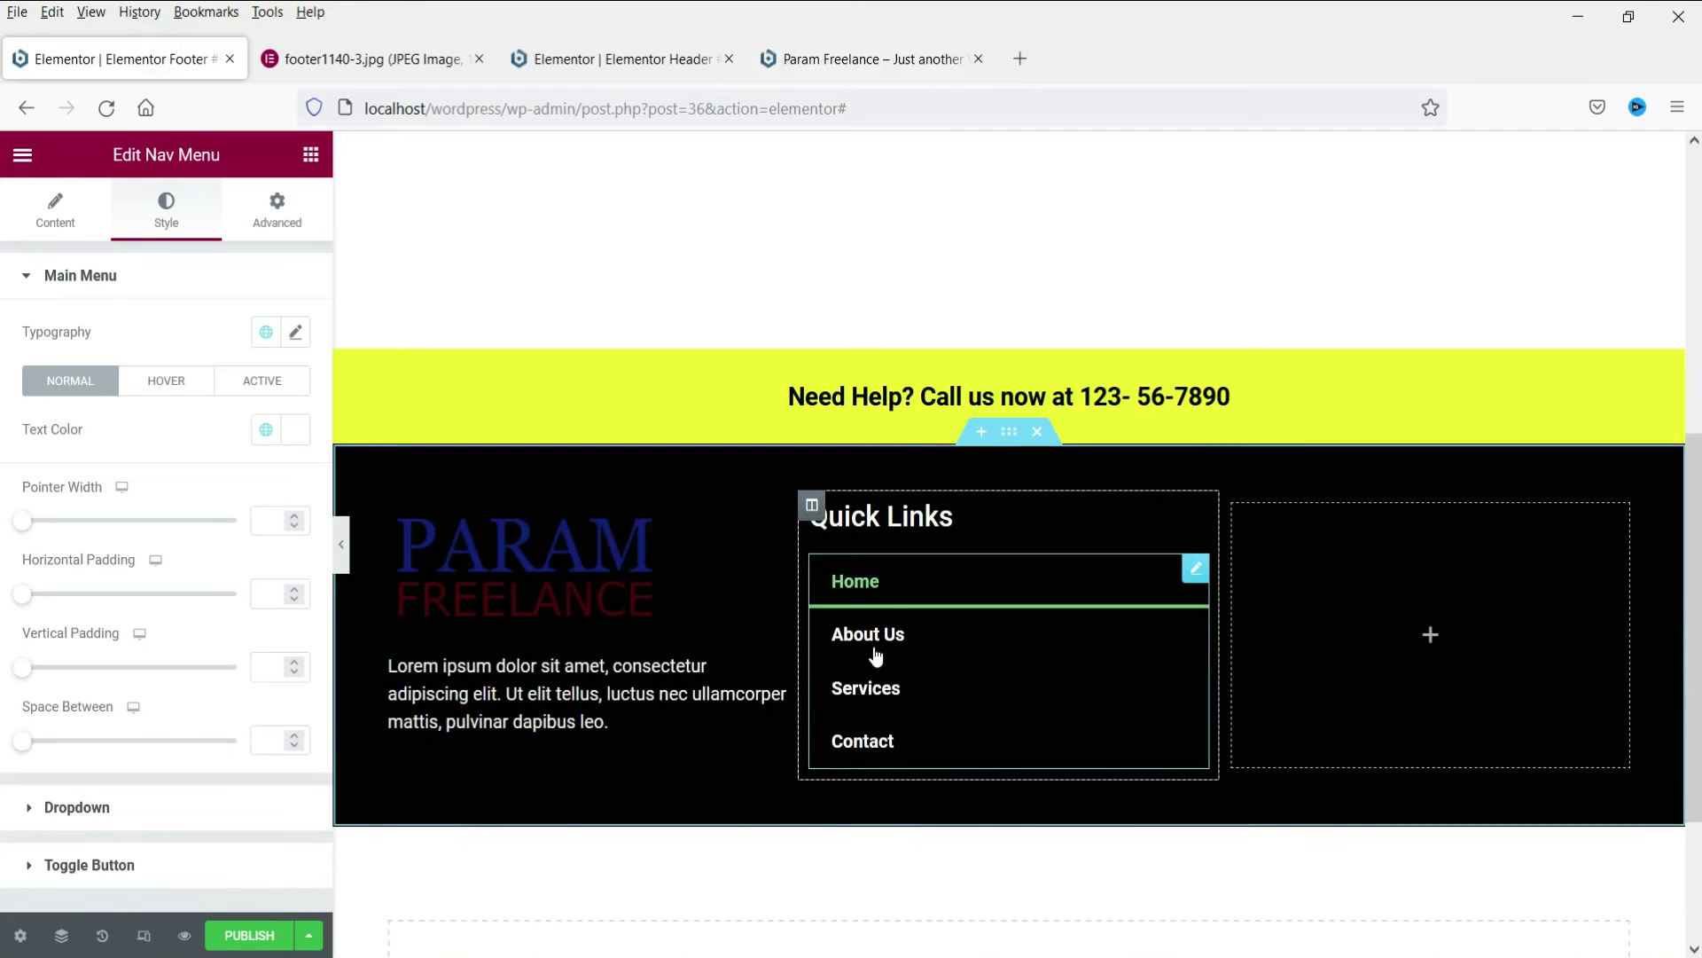
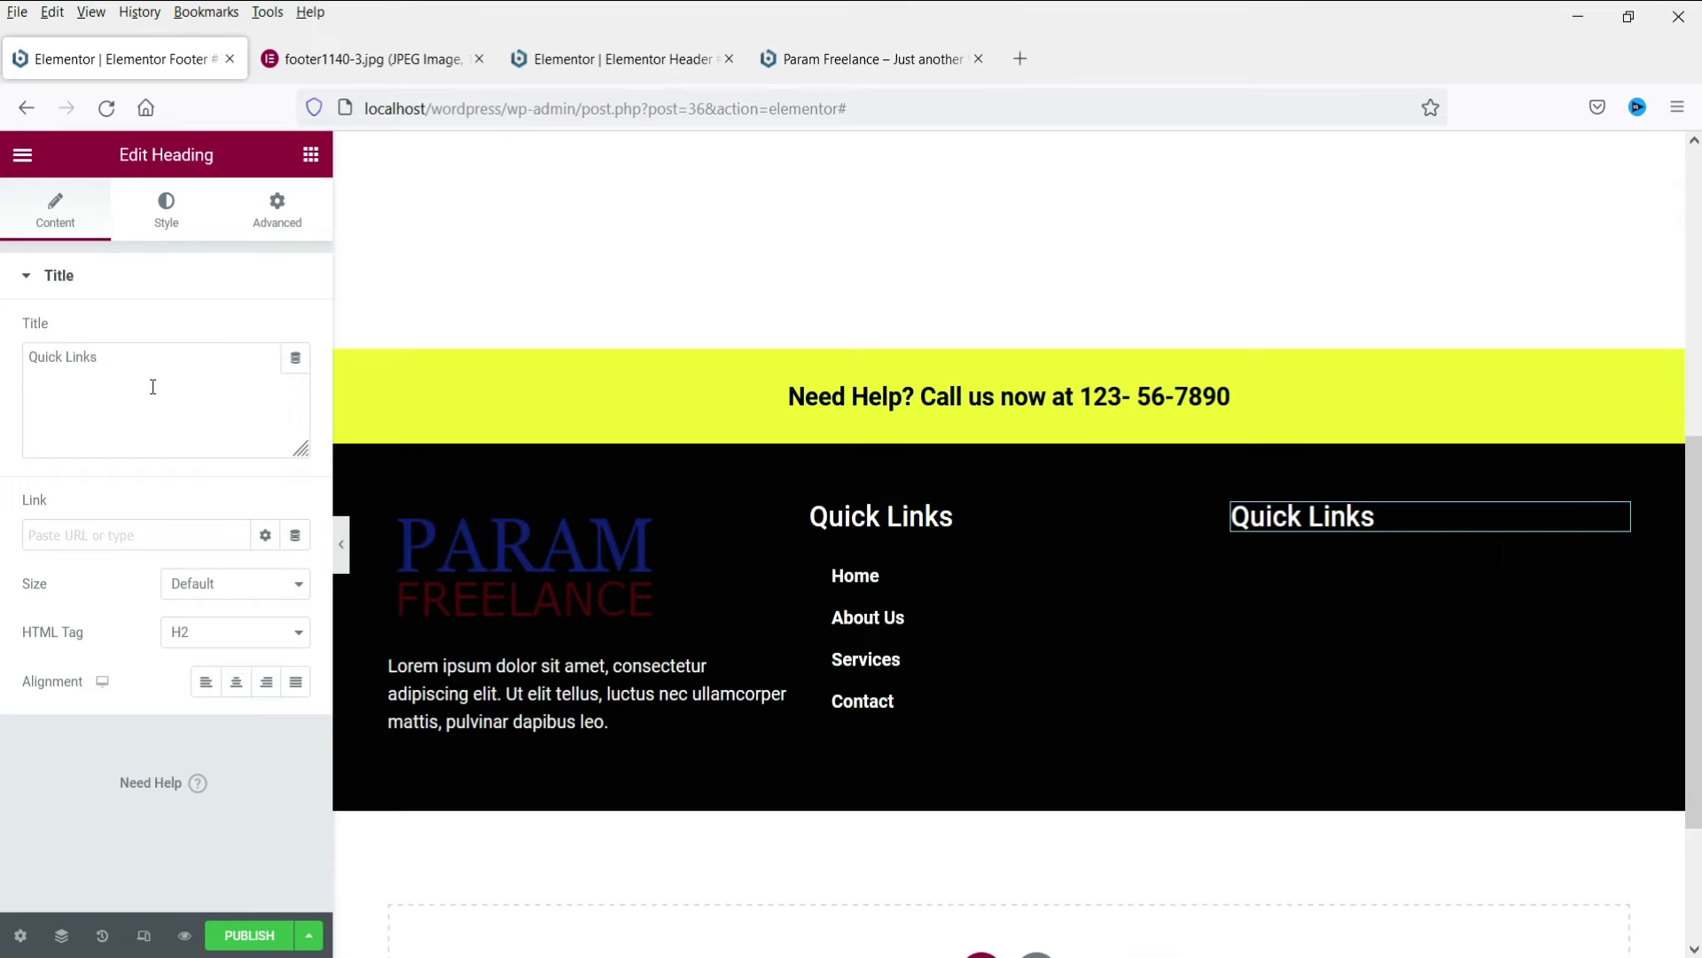
Change the title of the third column's heading to "Contact:".
text(Contact )
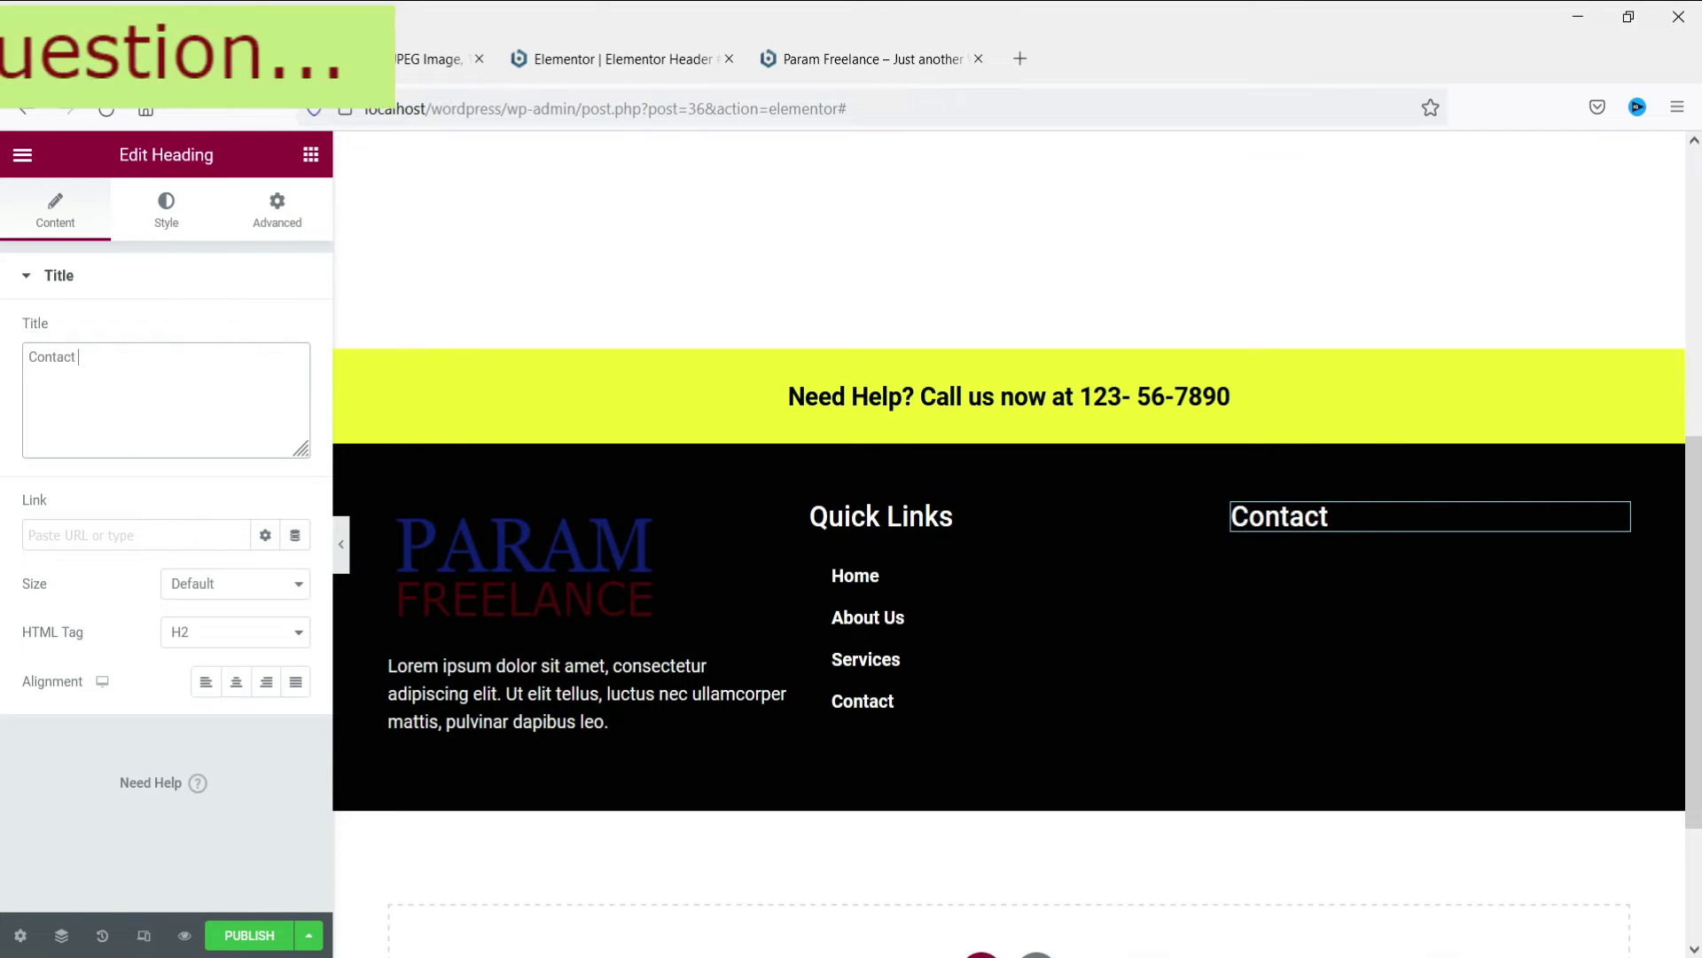
text(Deta)
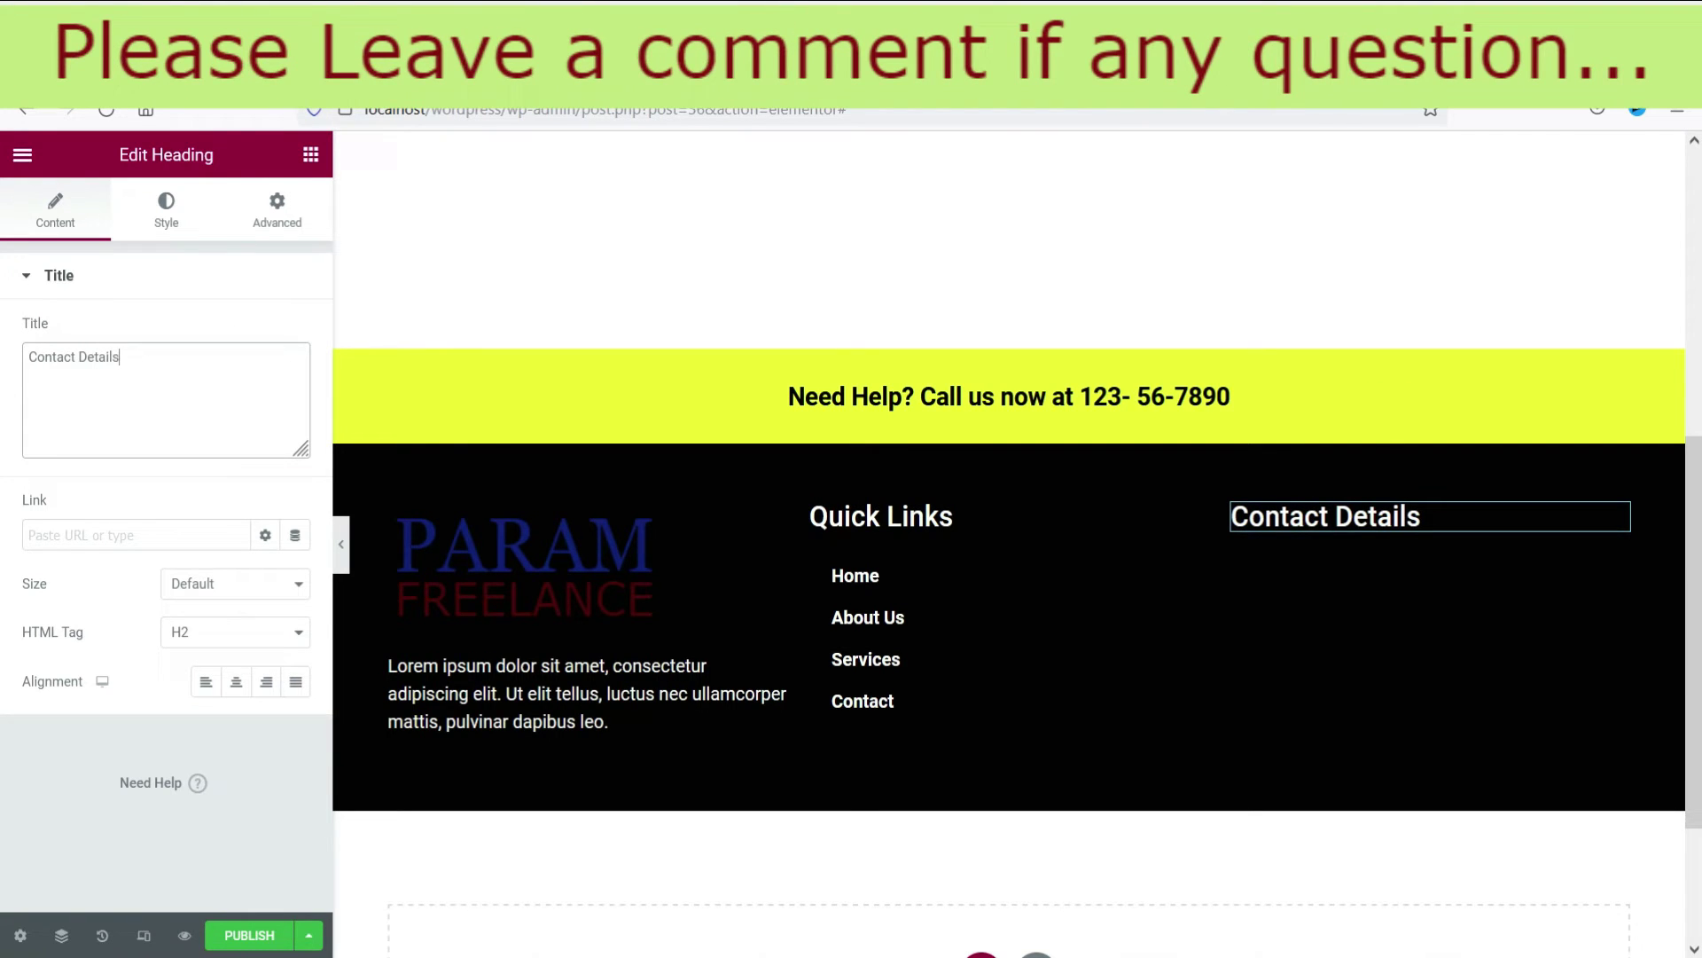
text(ils)
drag(76, 356, 183, 353)
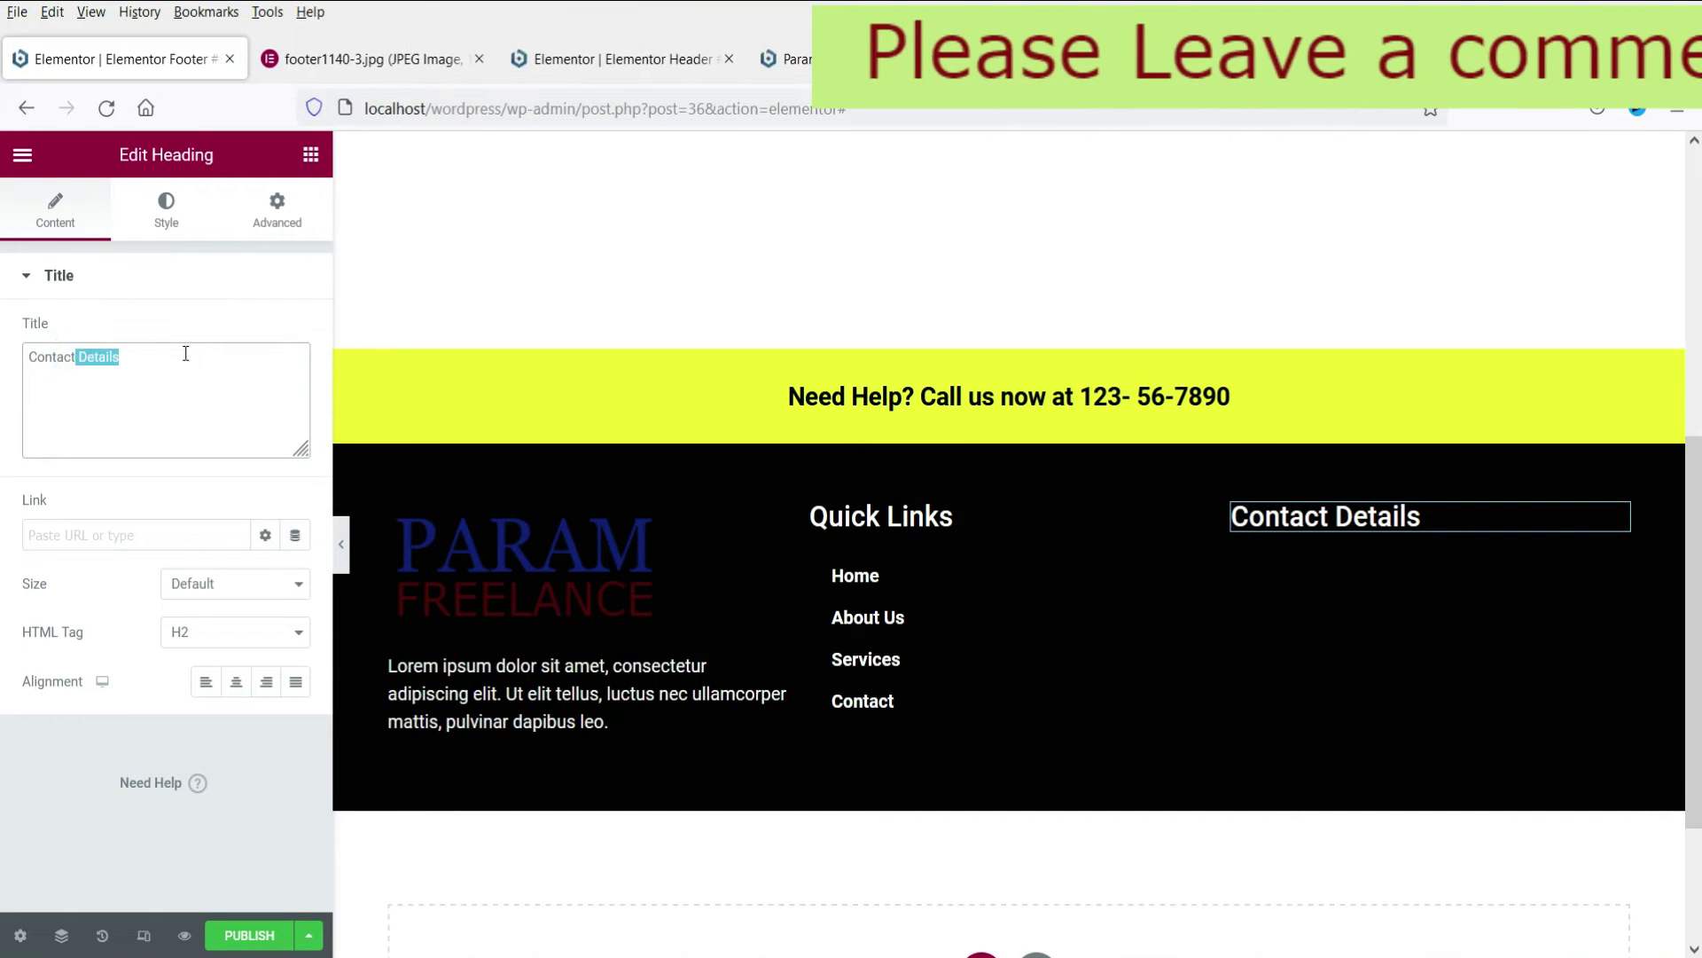
text(:)
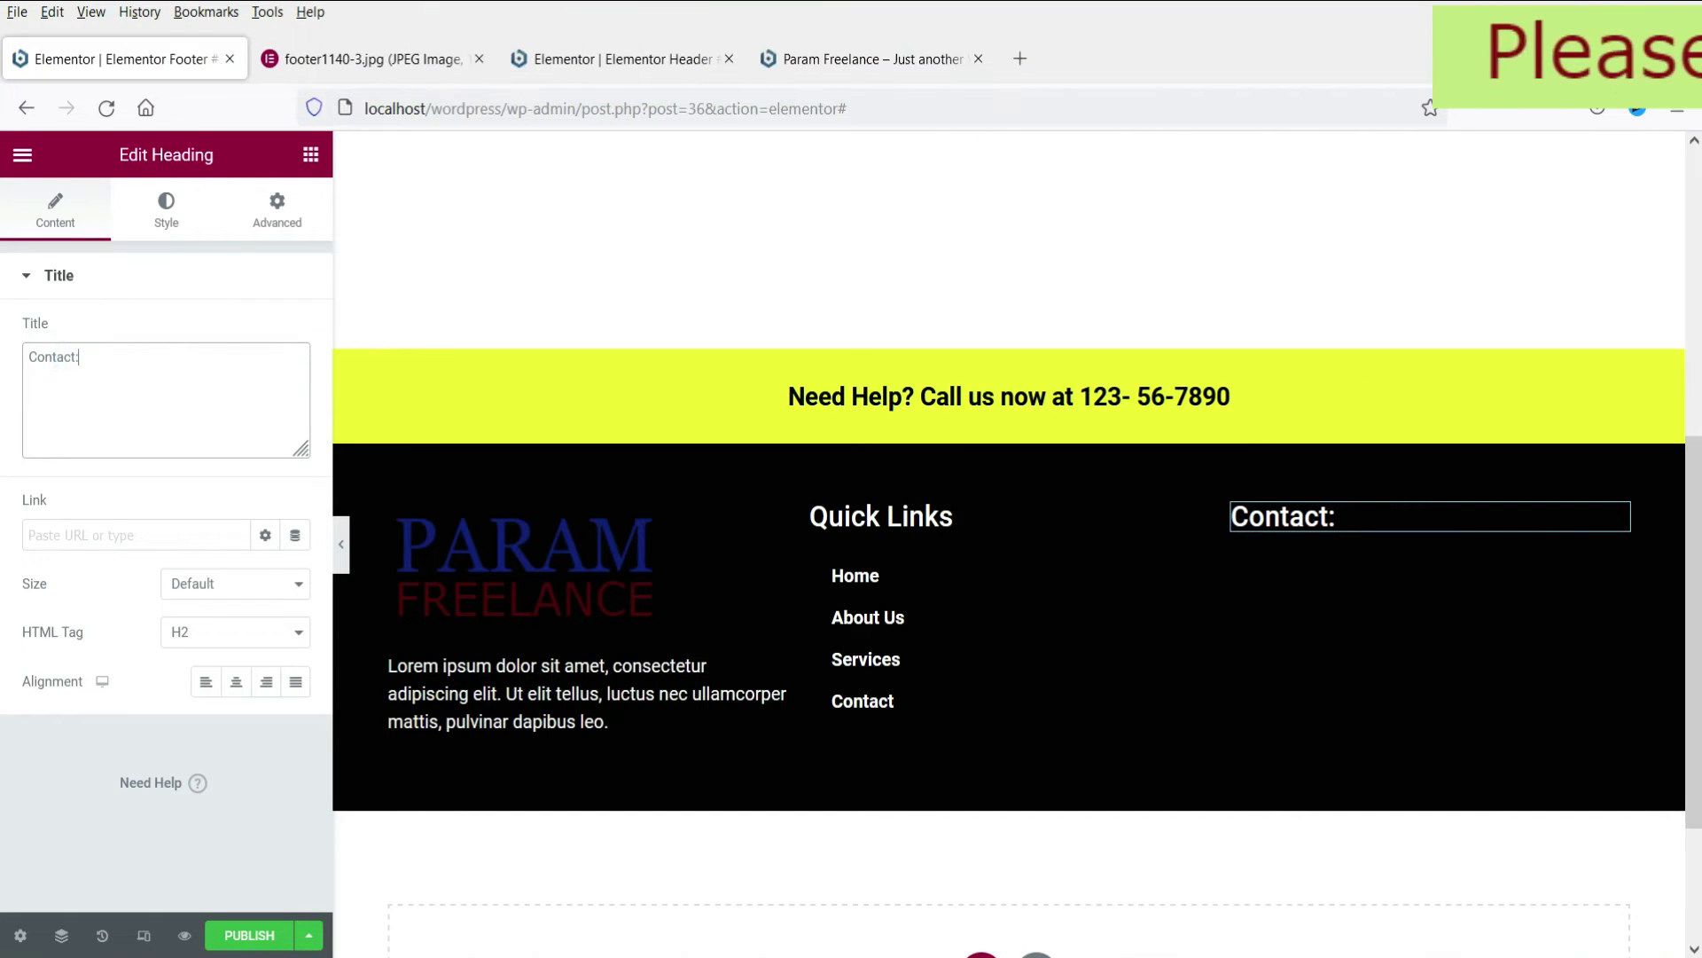
Find the Icon List widget and add it below the Contact heading in the third column.
click(311, 155)
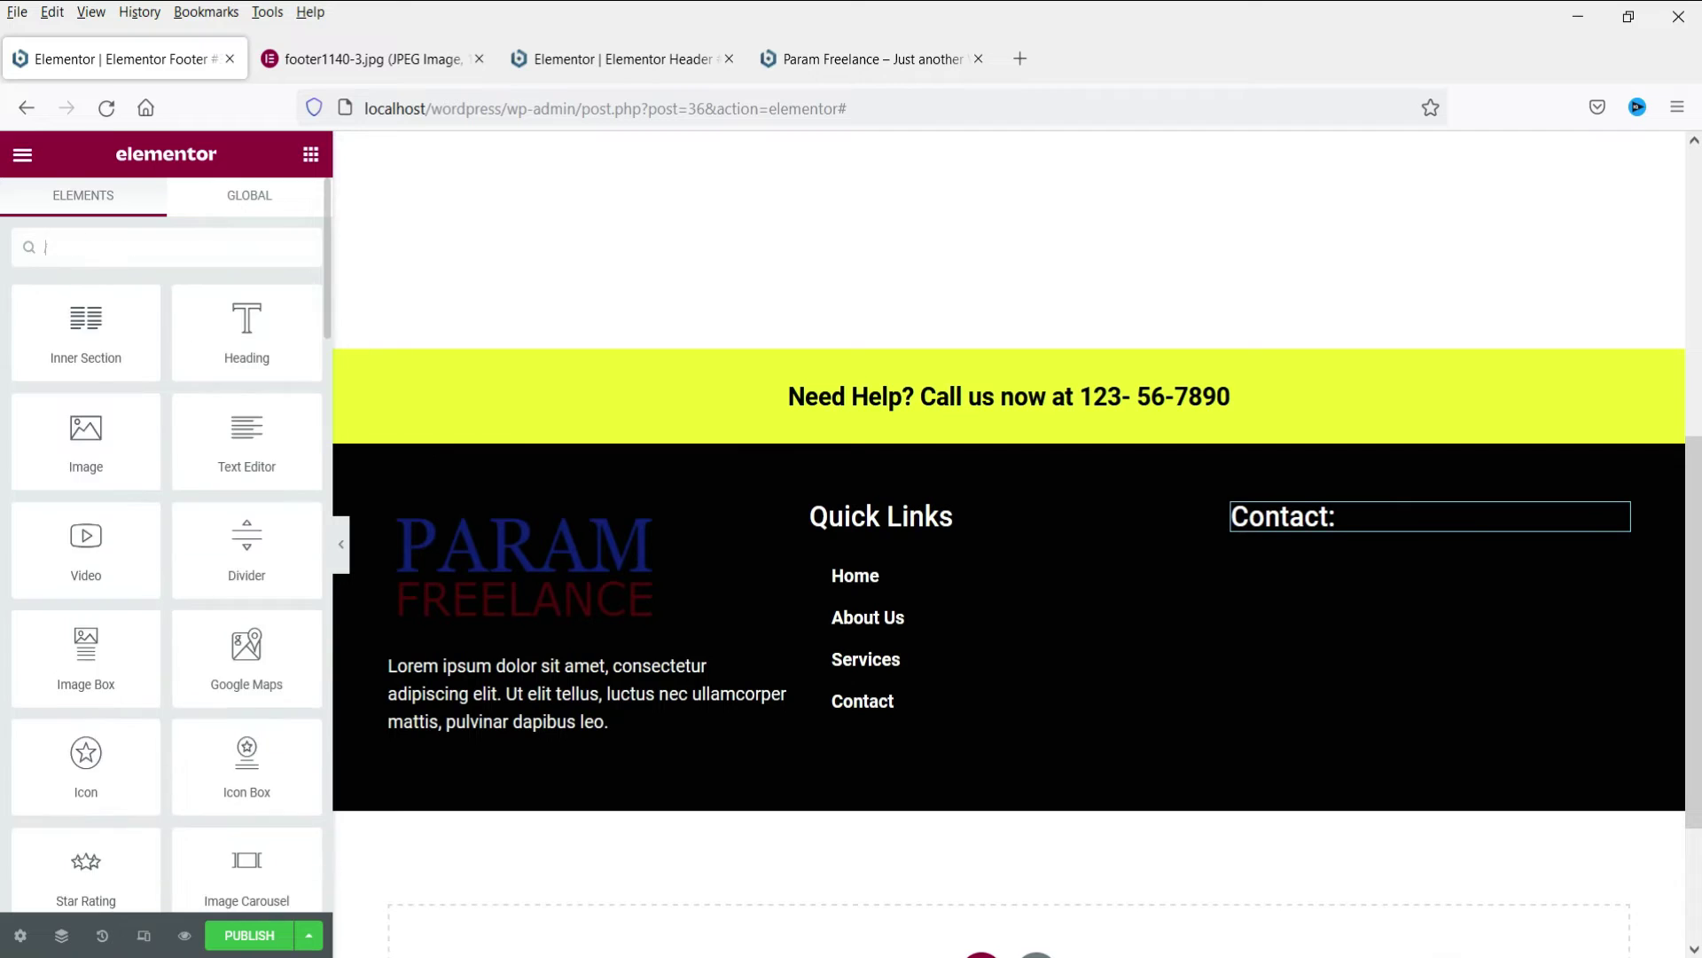
text(icon)
drag(70, 443, 1334, 610)
Replace the first list item's icon with the "Phone alt" icon from the icon library.
click(69, 409)
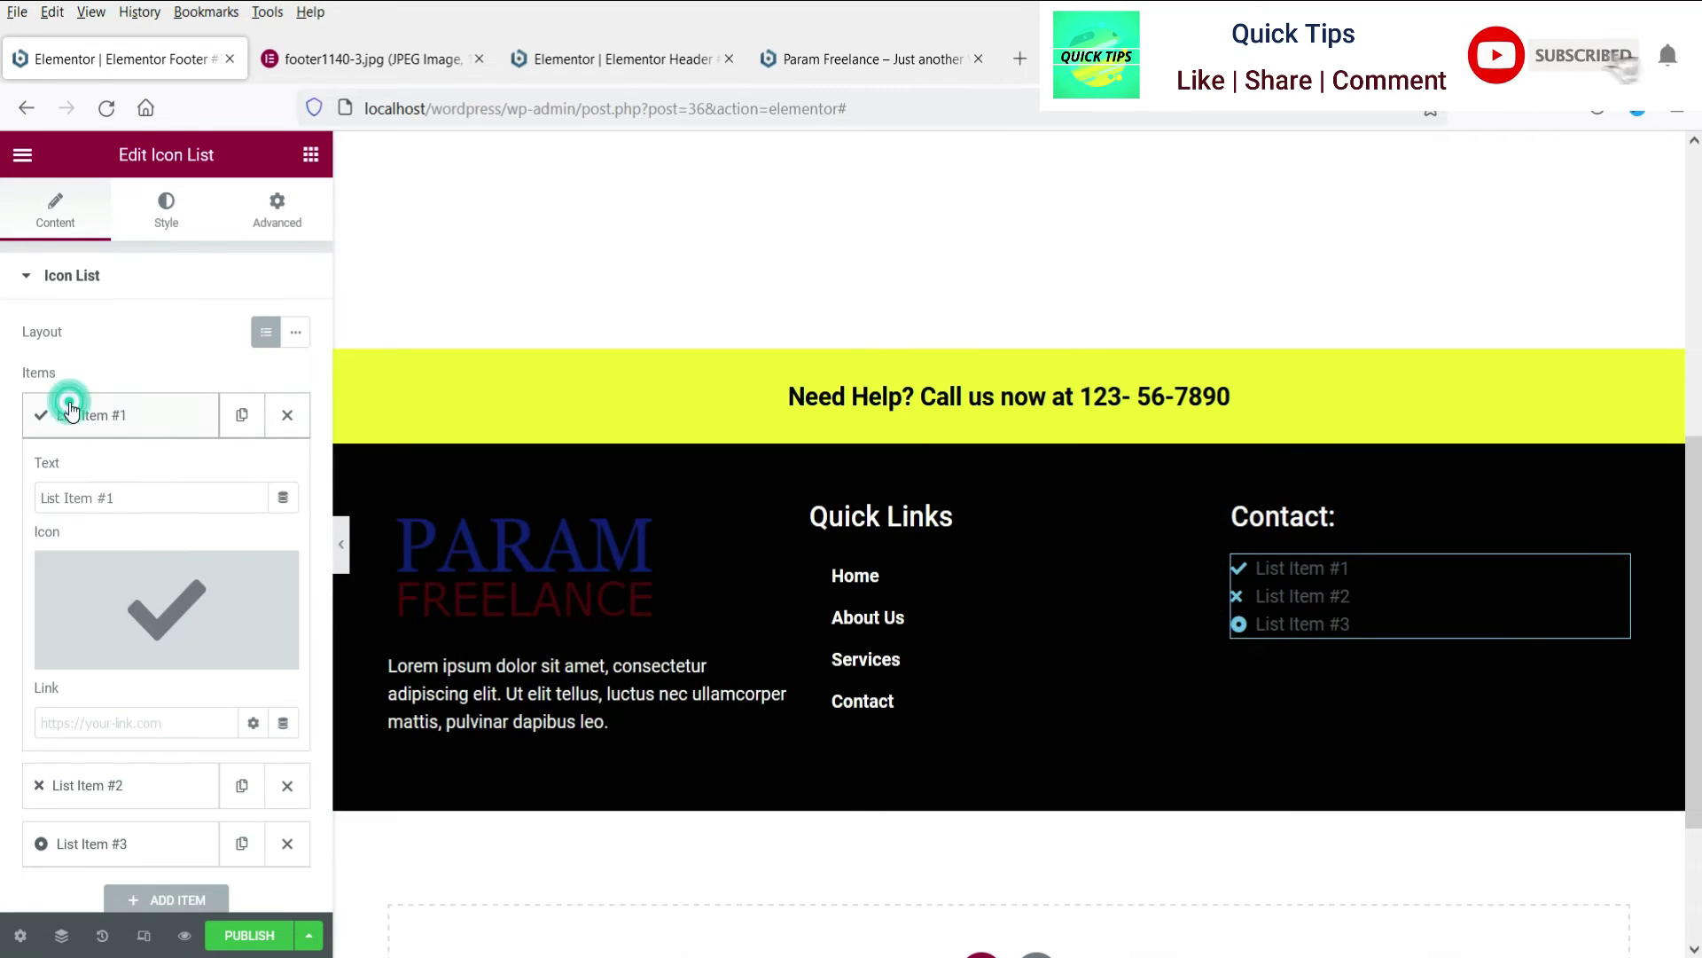
click(147, 567)
click(668, 255)
text(phone)
click(778, 507)
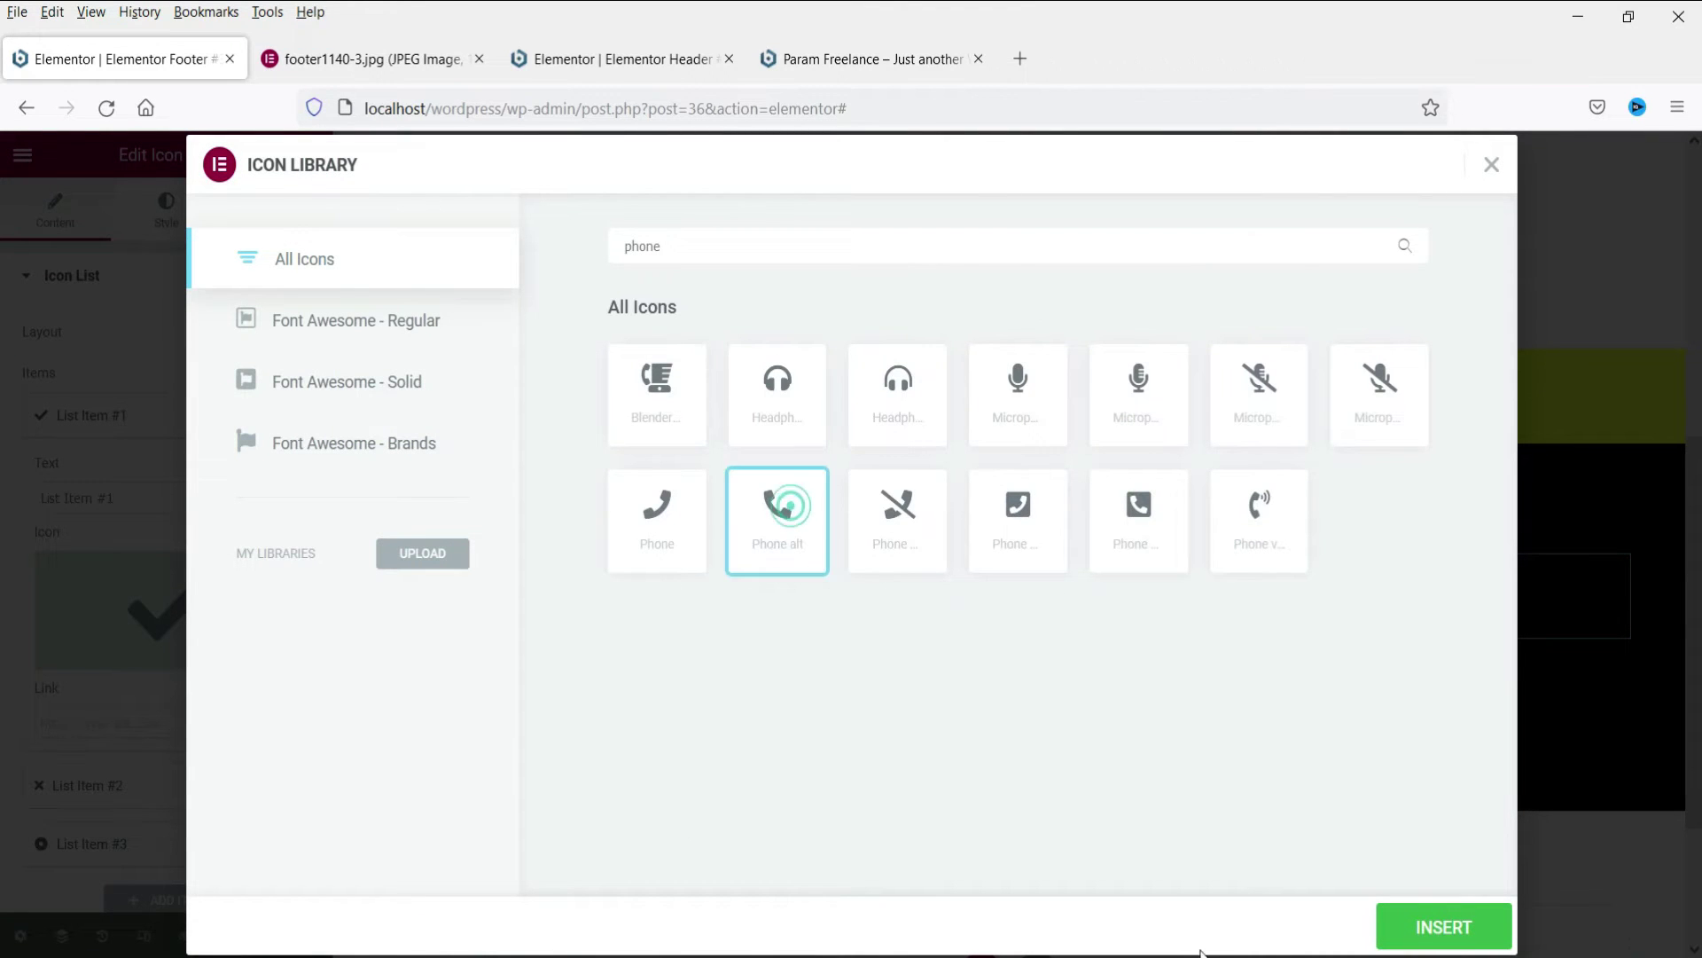
click(1459, 933)
Set the first list item's text to "Call:" followed by the contact phone number.
triple_click(151, 497)
text(Call)
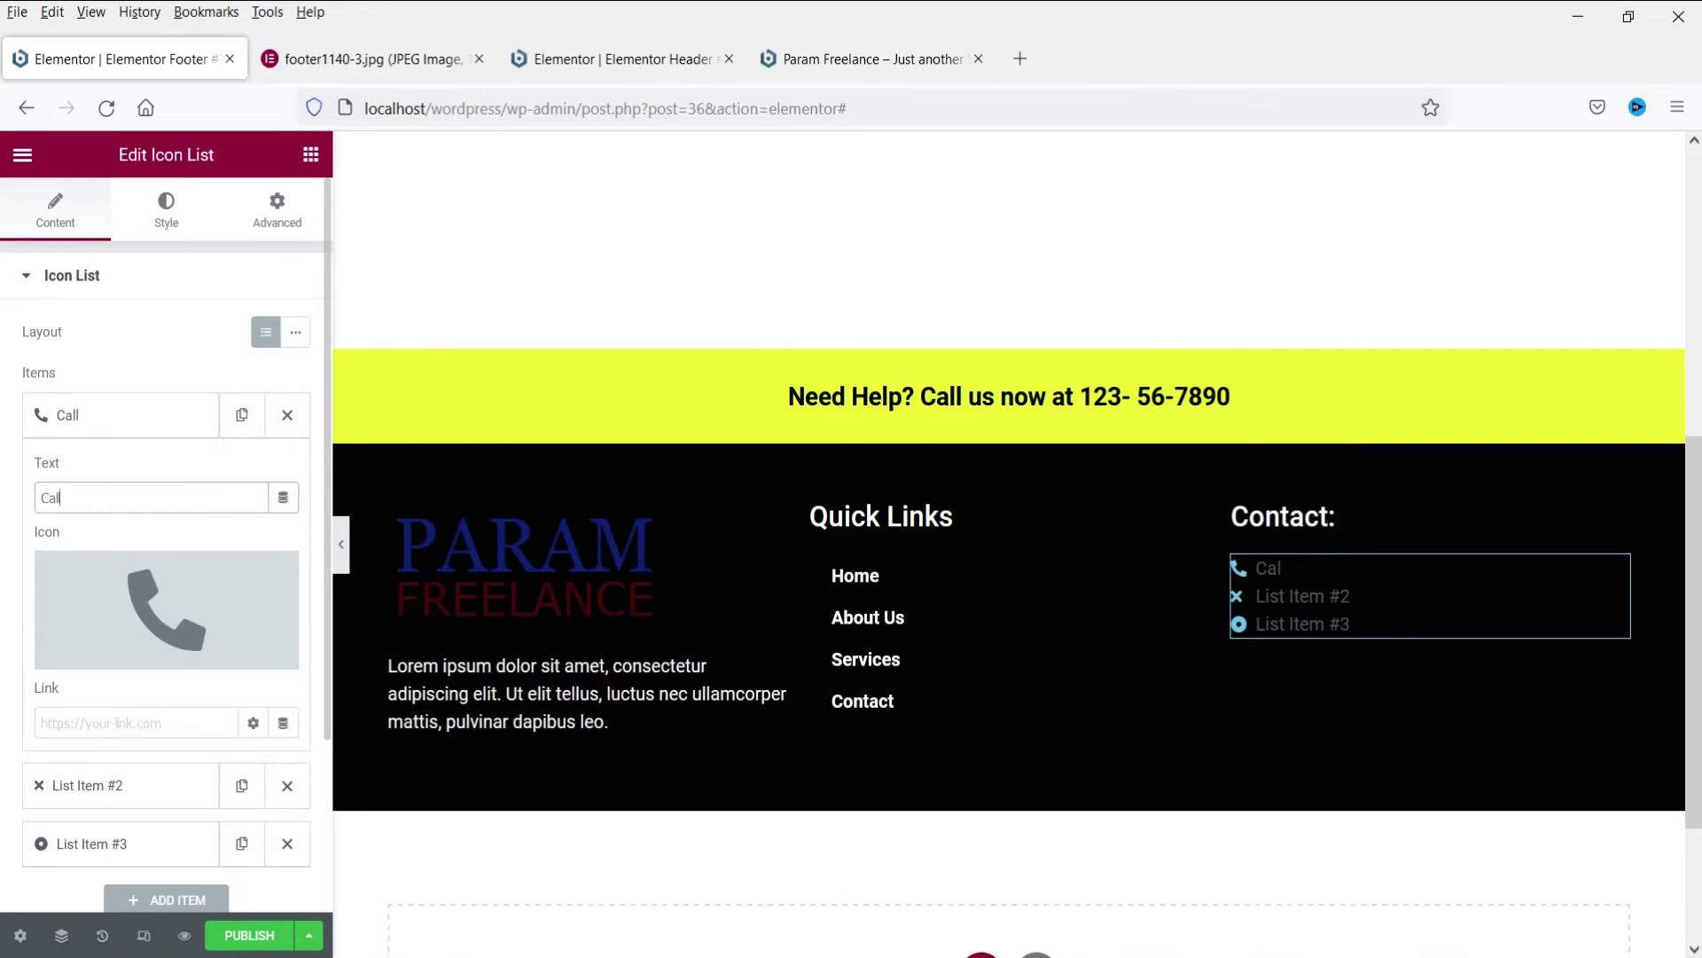
text(: 123-456-7890)
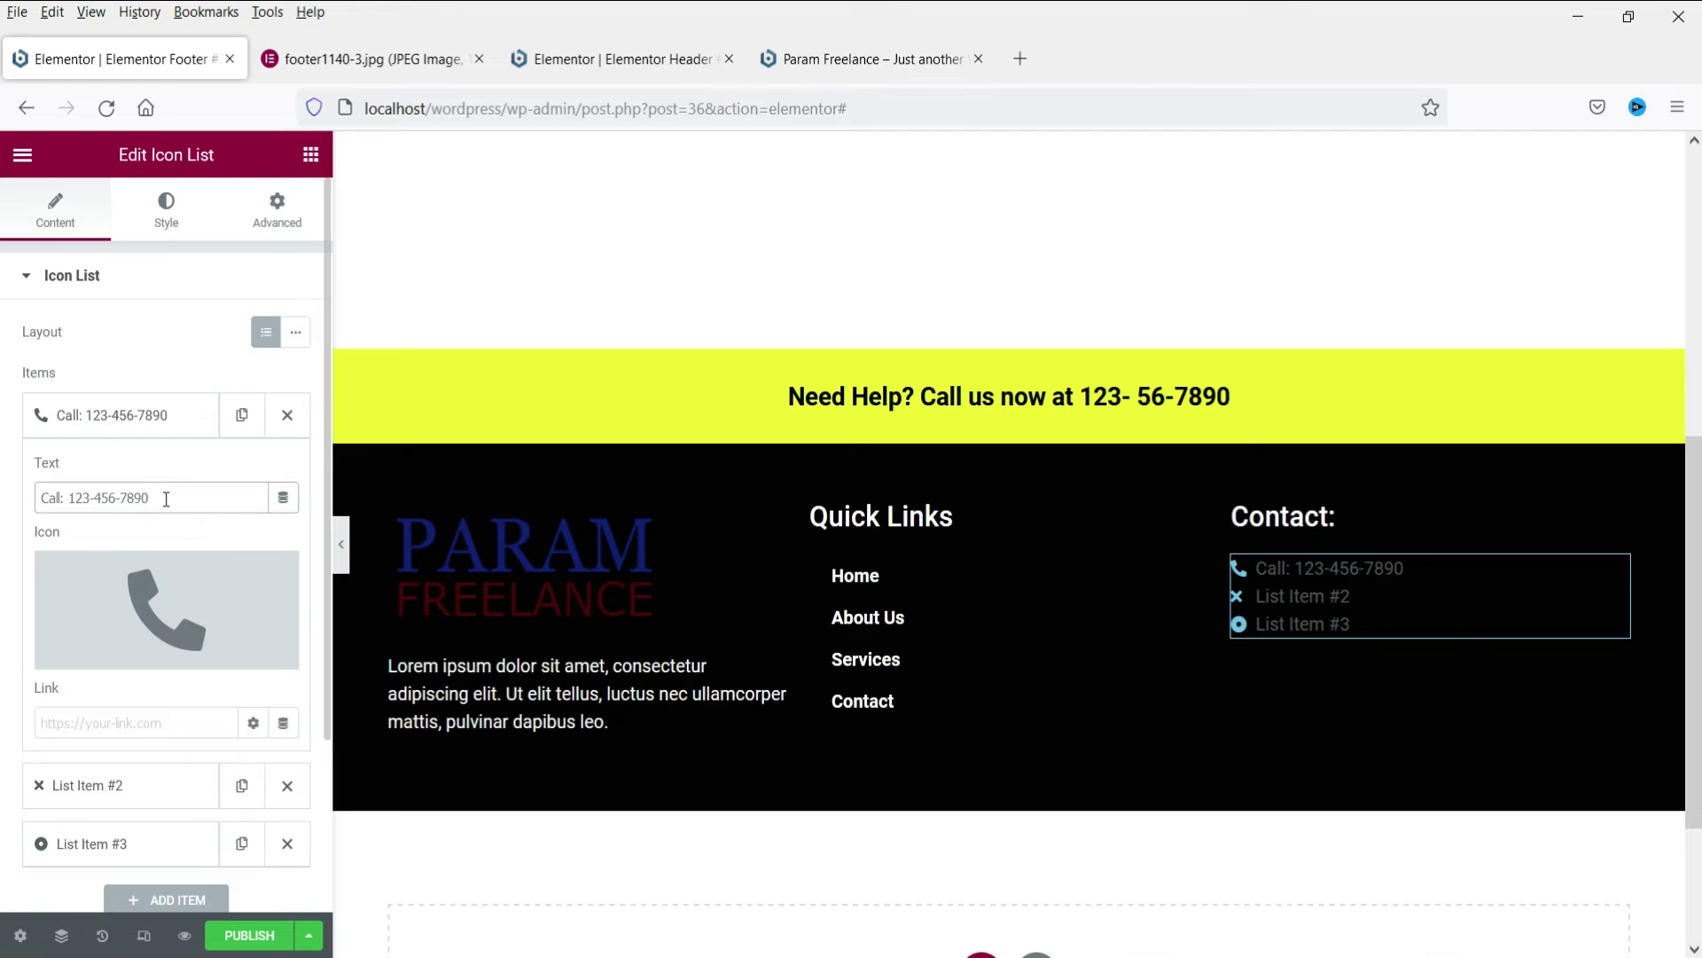
Link the first list item to the phone number copied from its text, using the "tel:" prefix.
drag(166, 498, 68, 499)
key(ctrl+c)
click(117, 725)
text(tel:)
key(ctrl+v)
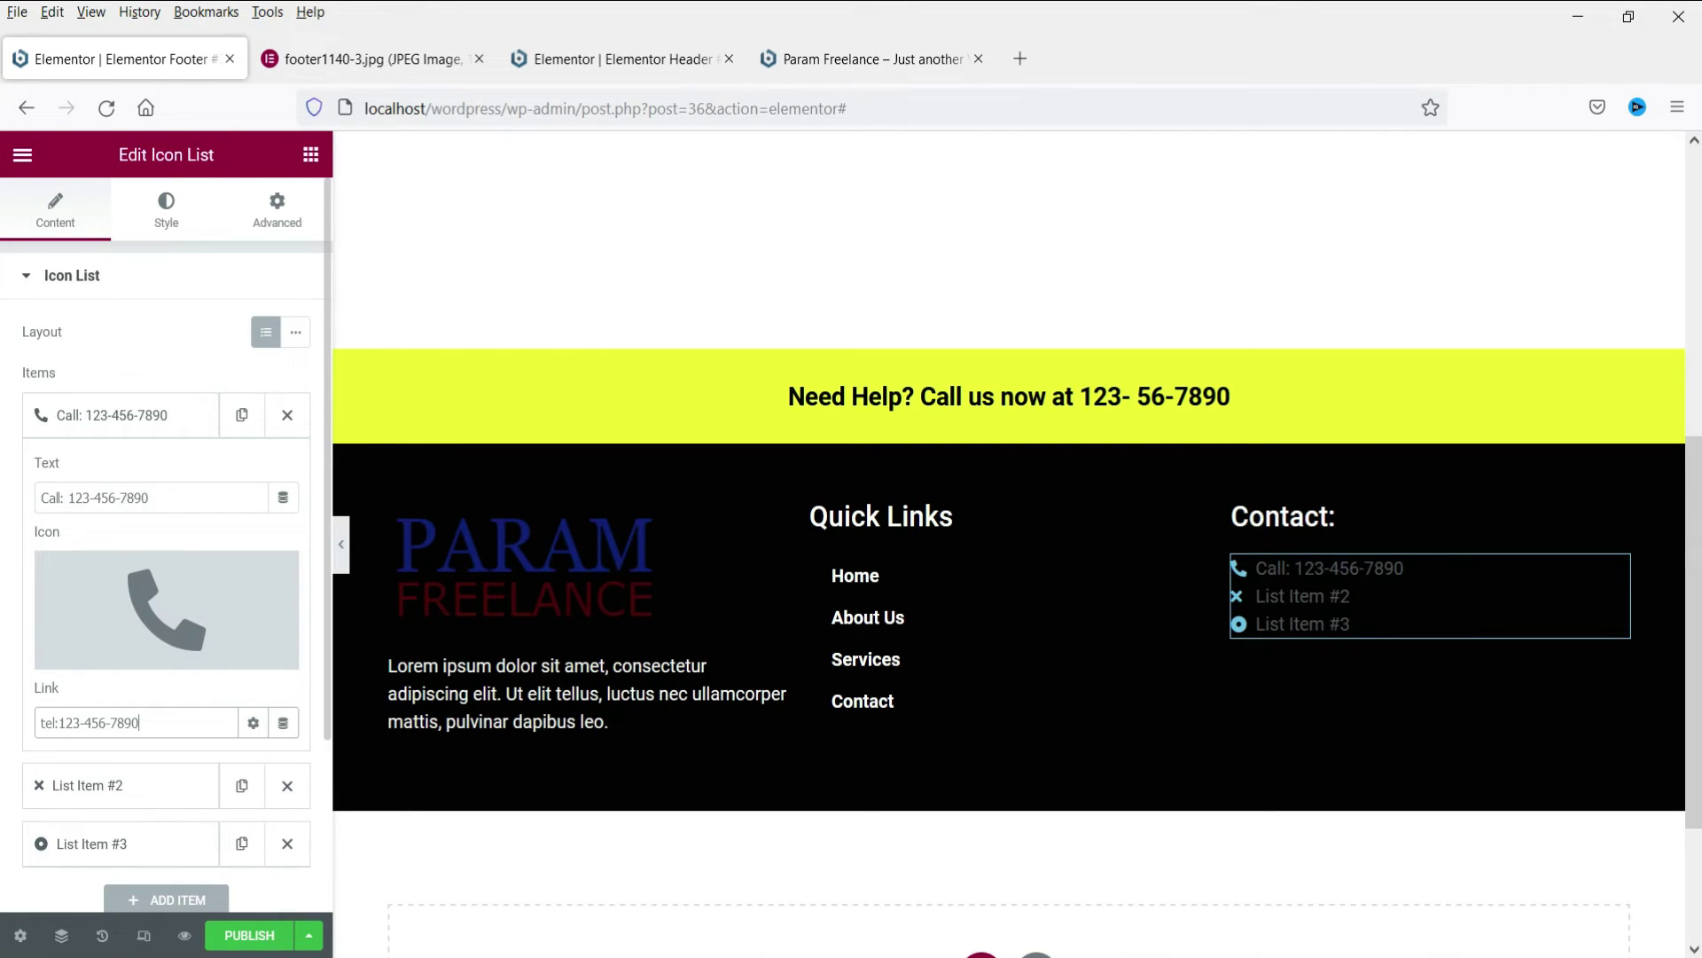
click(111, 431)
Replace the second list item's icon with the outlined "Envelope" icon from the icon library.
click(133, 471)
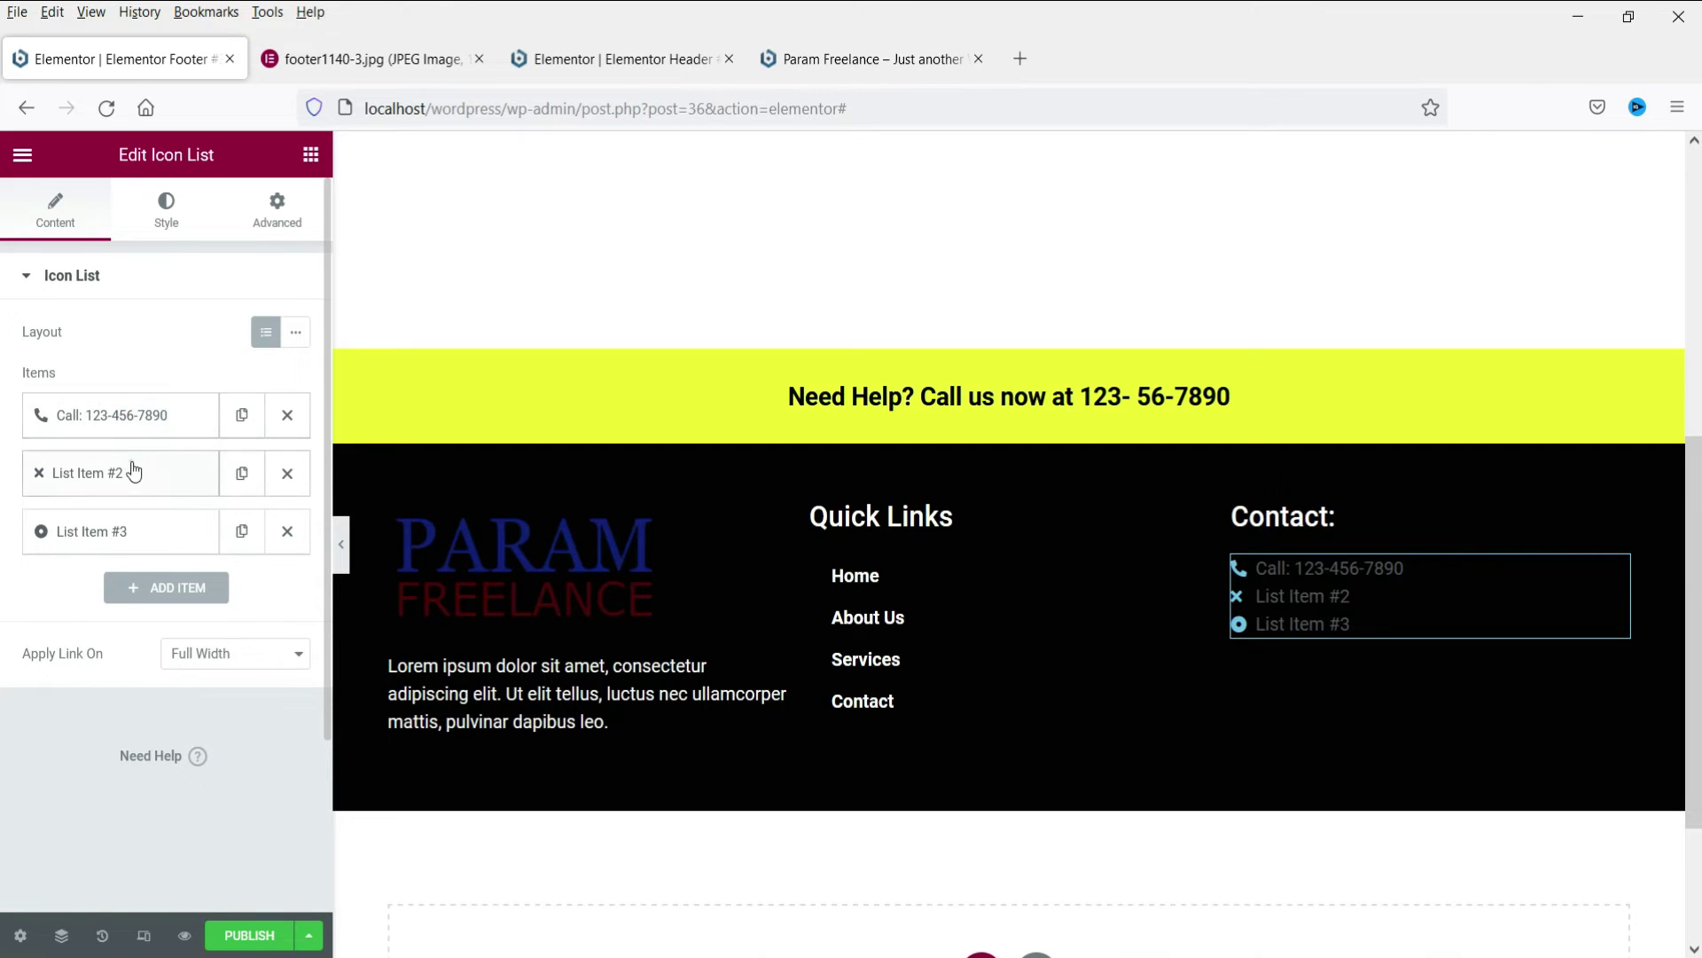
mouse_move(147, 652)
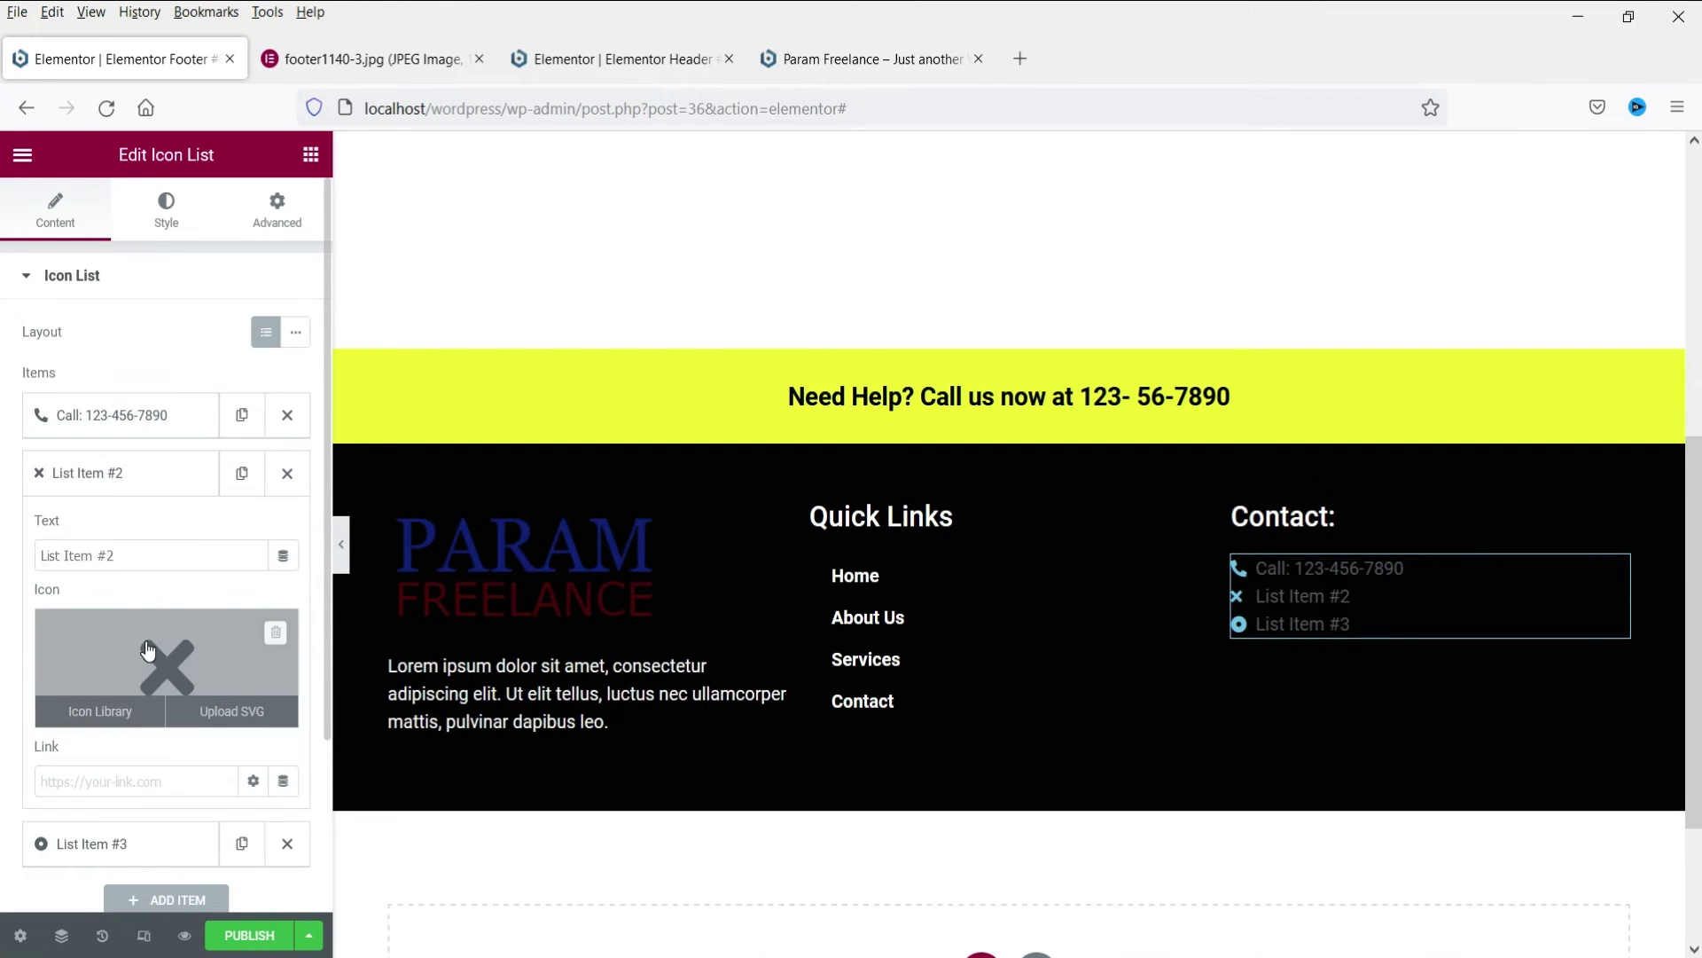
click(147, 651)
click(856, 253)
text(email)
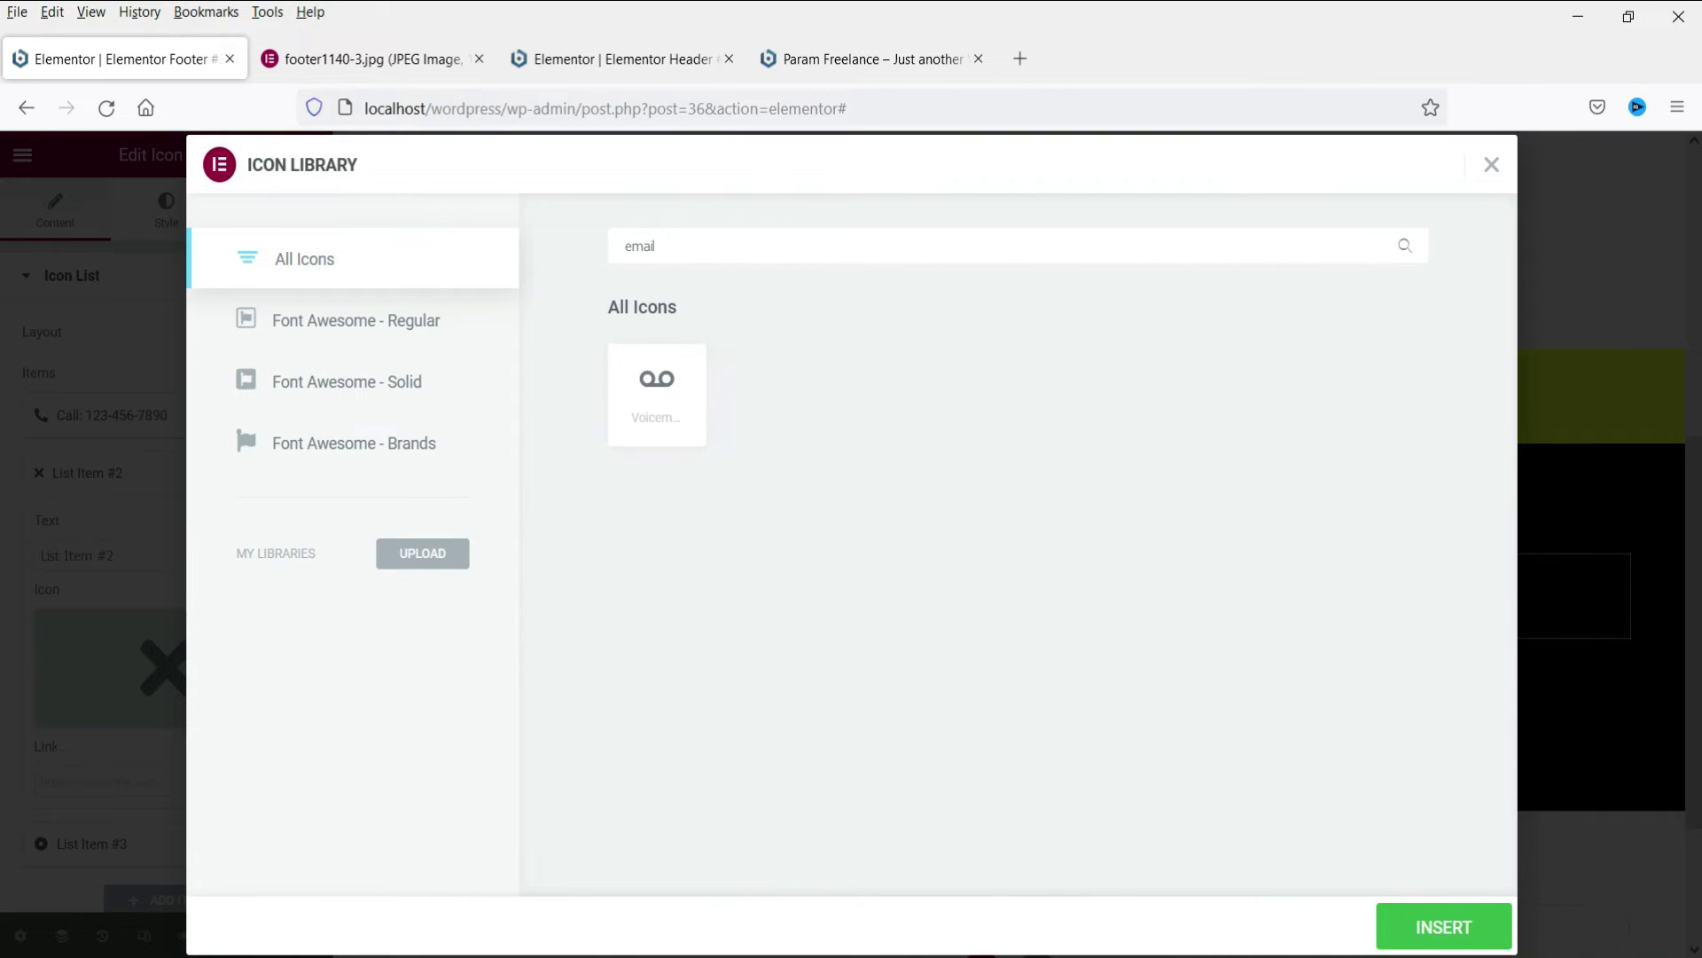
key(BackSpace)
key(BackSpace)
key(BackSpace)
key(BackSpace)
text(nvelo)
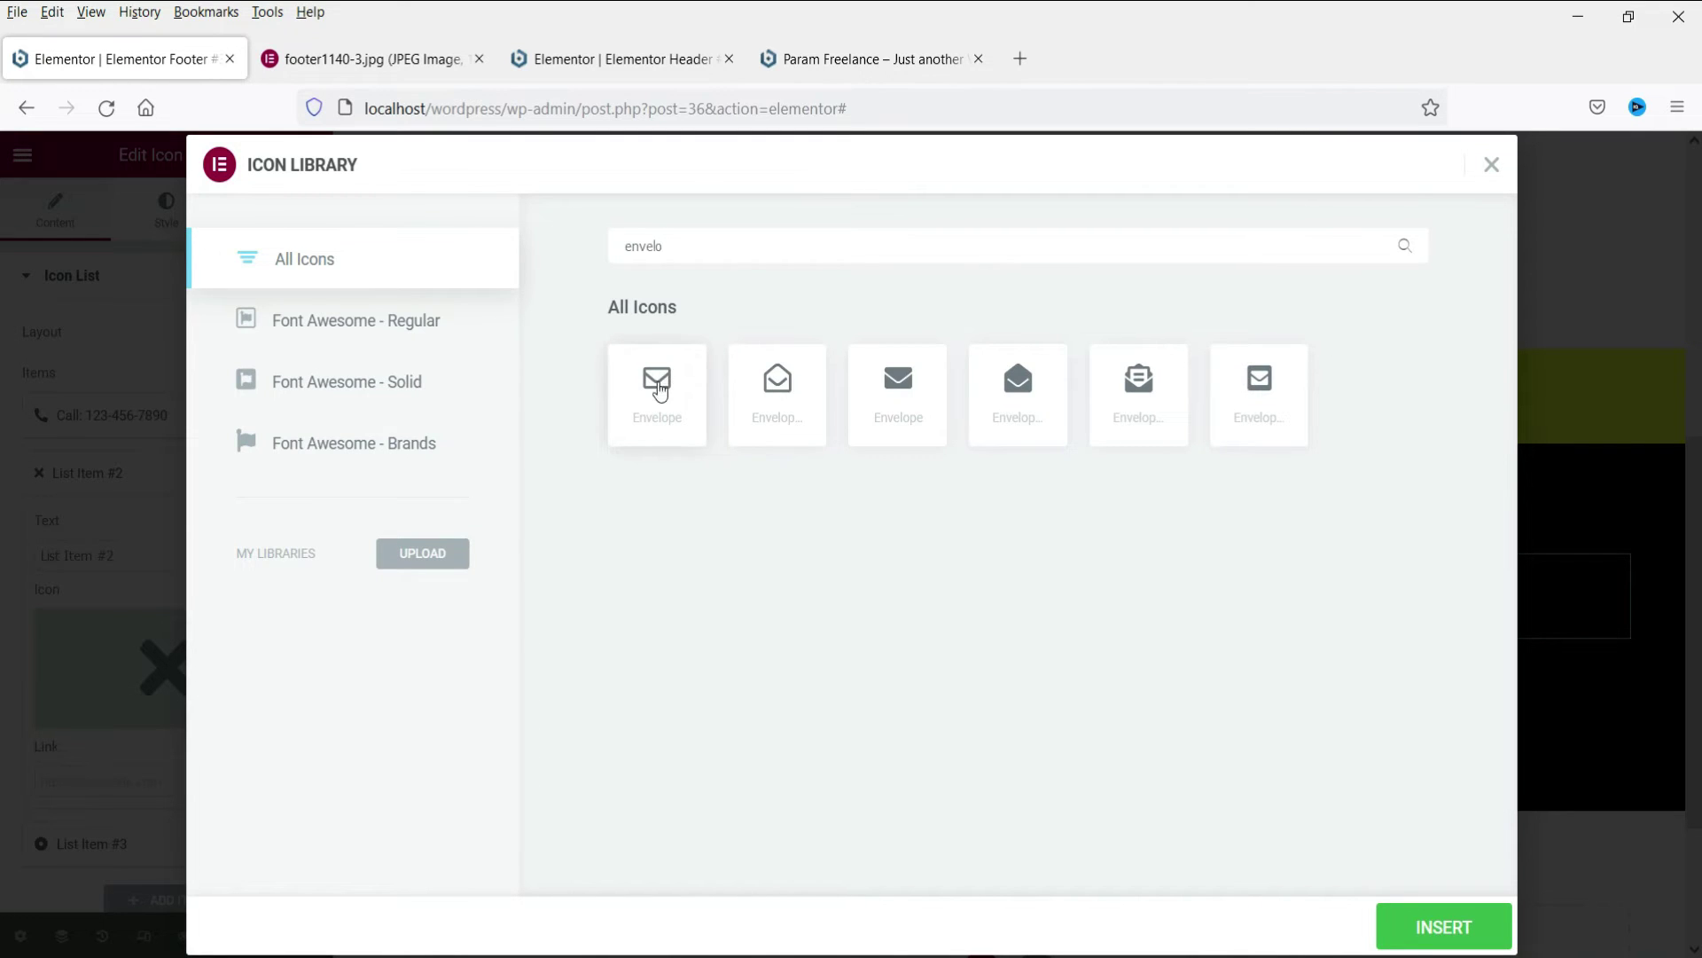
click(657, 383)
click(1444, 926)
Set the second list item's text to "Email:" followed by the contact e-mail address.
drag(146, 556, 40, 556)
text(mail)
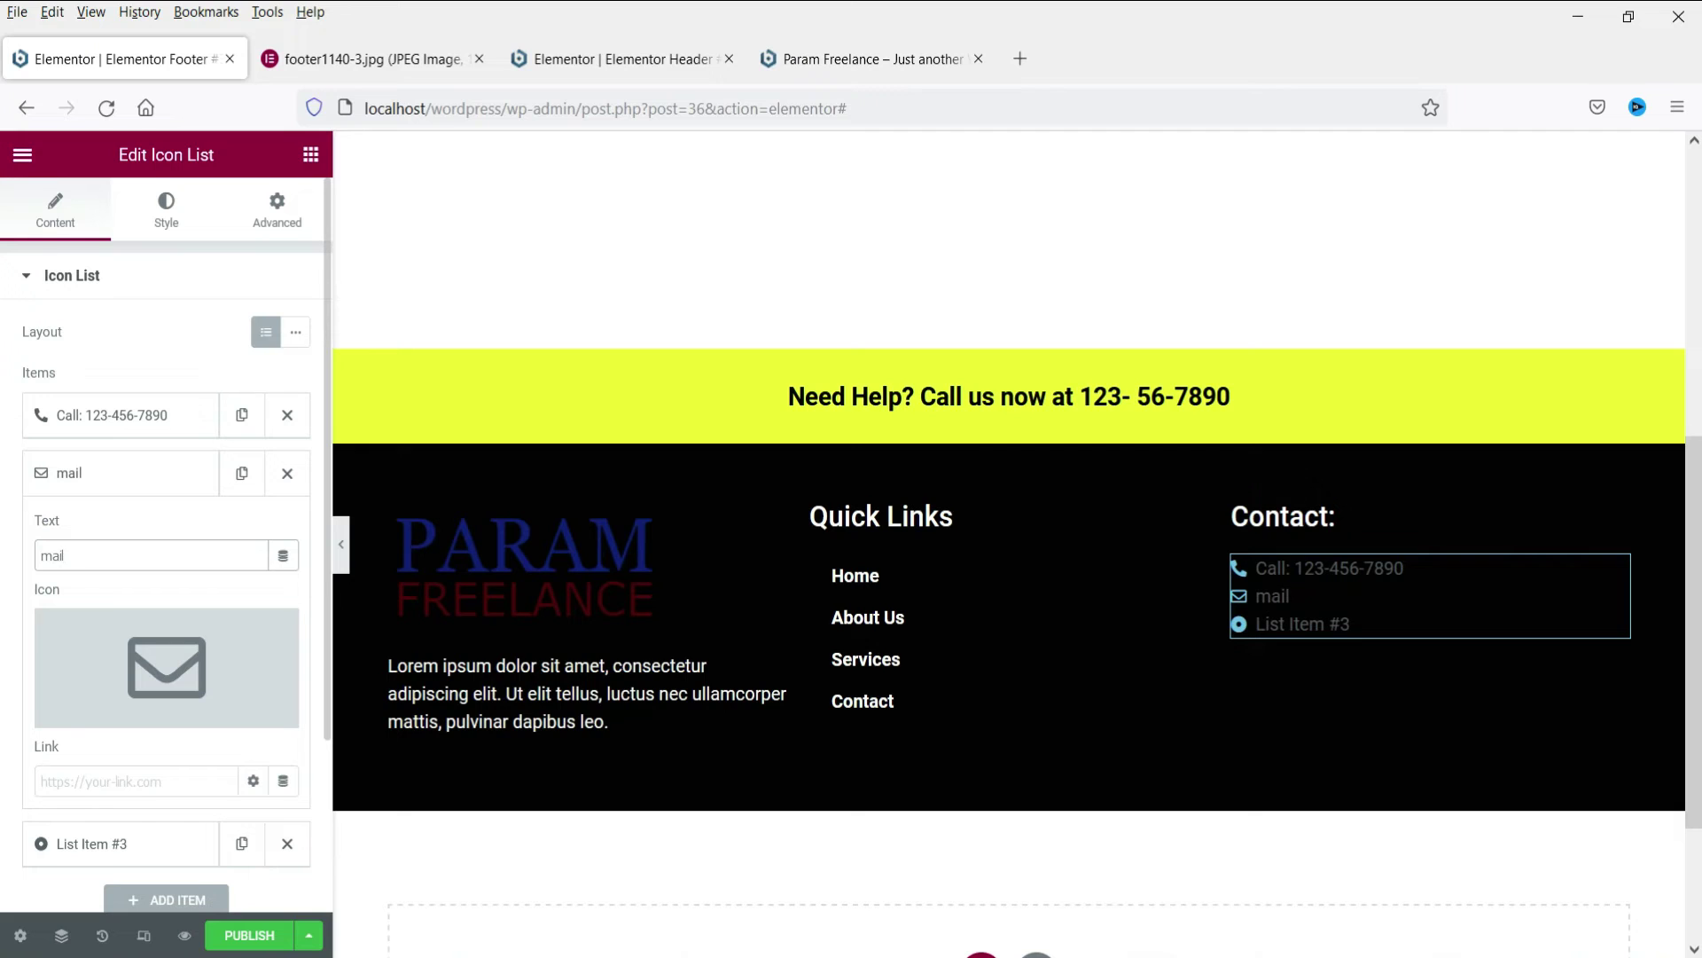
key(BackSpace)
key(BackSpace)
key(BackSpace)
text(Email: info@domain.com)
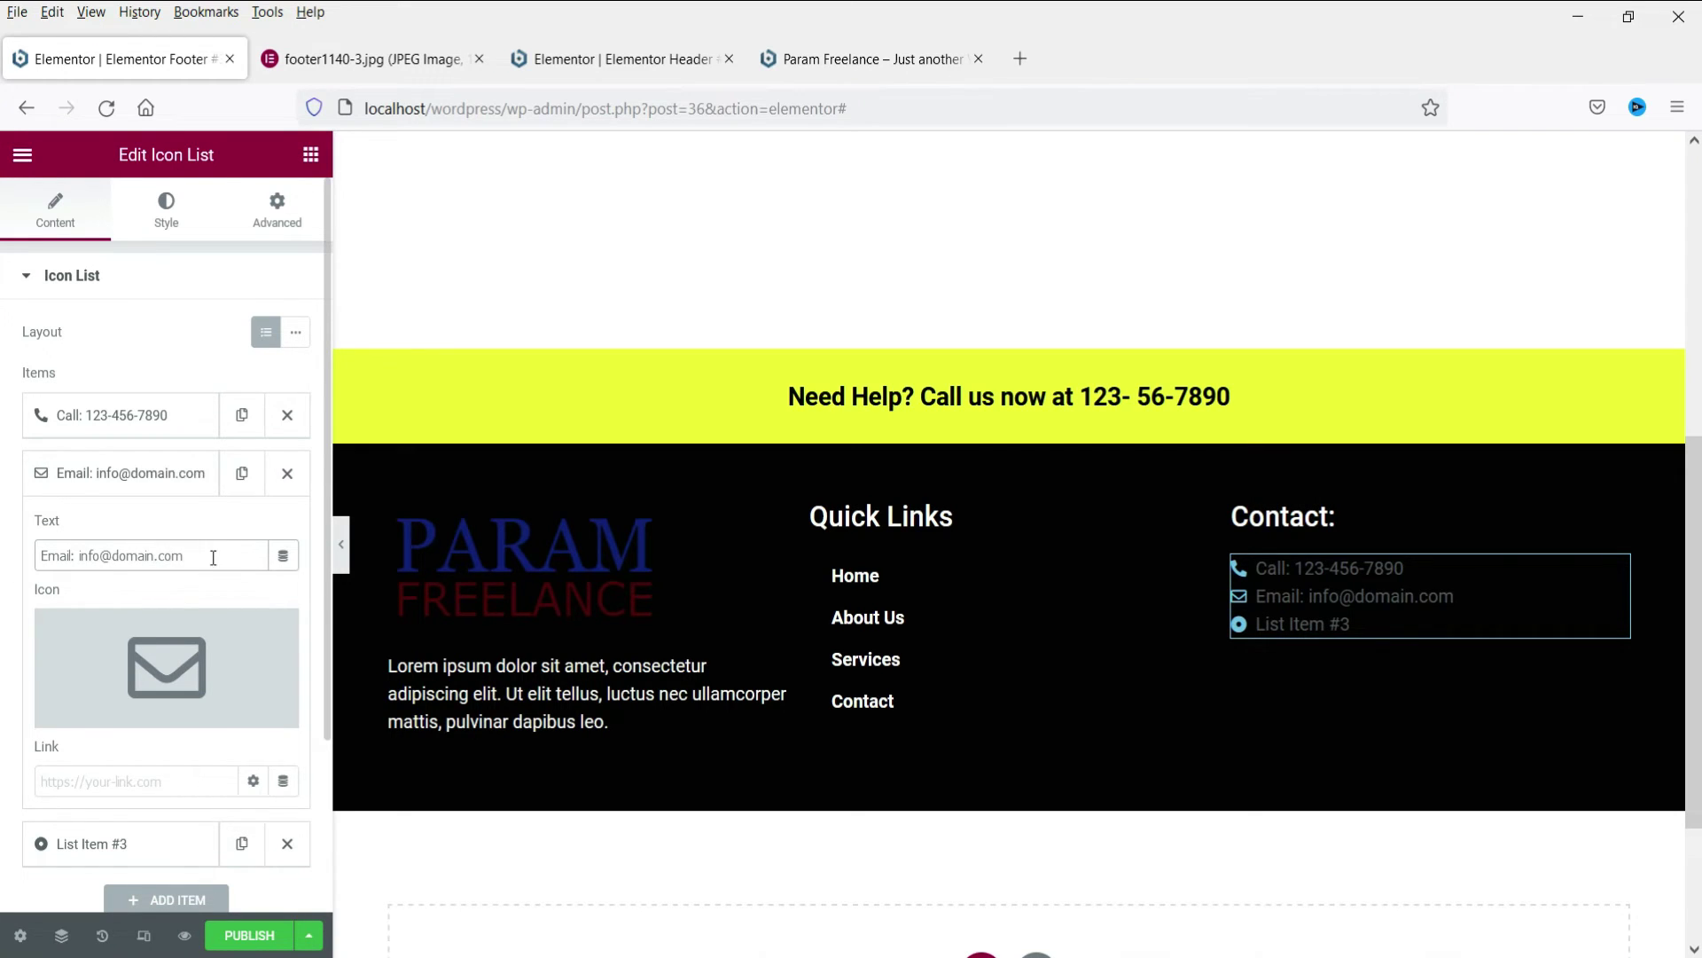
Link the second list item to the e-mail address copied from its text, using the "mailto:" prefix.
drag(213, 557, 77, 555)
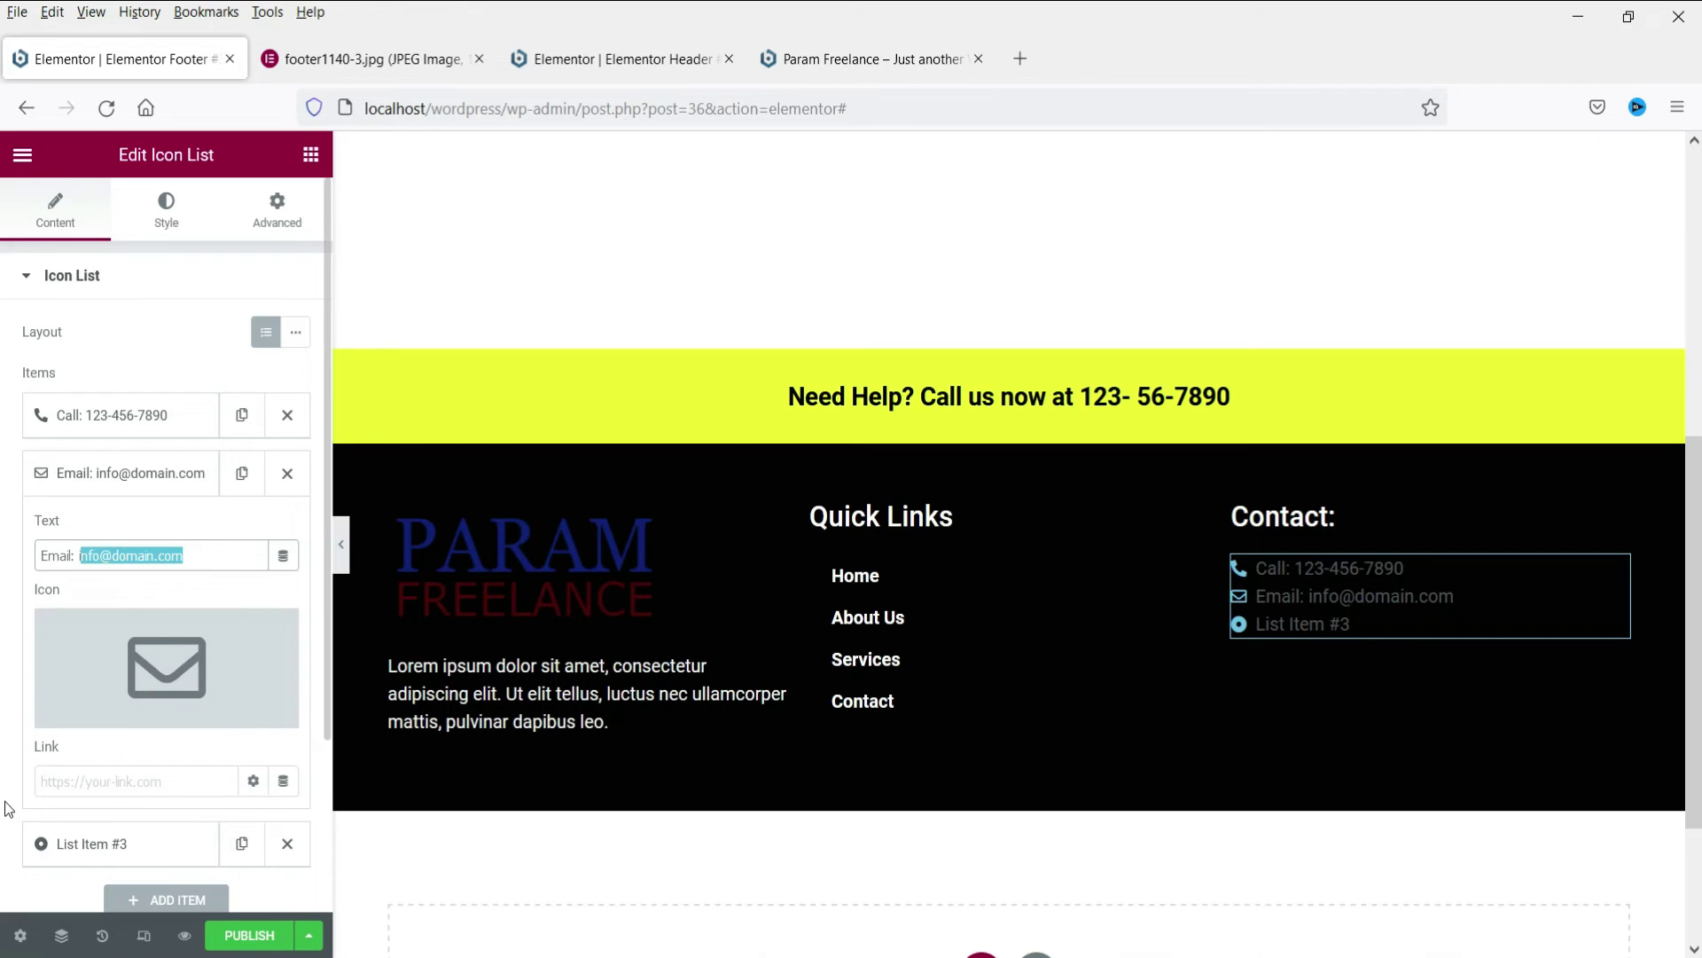
click(226, 555)
drag(221, 555, 81, 548)
key(ctrl+c)
click(133, 780)
text(mailto:)
key(ctrl+v)
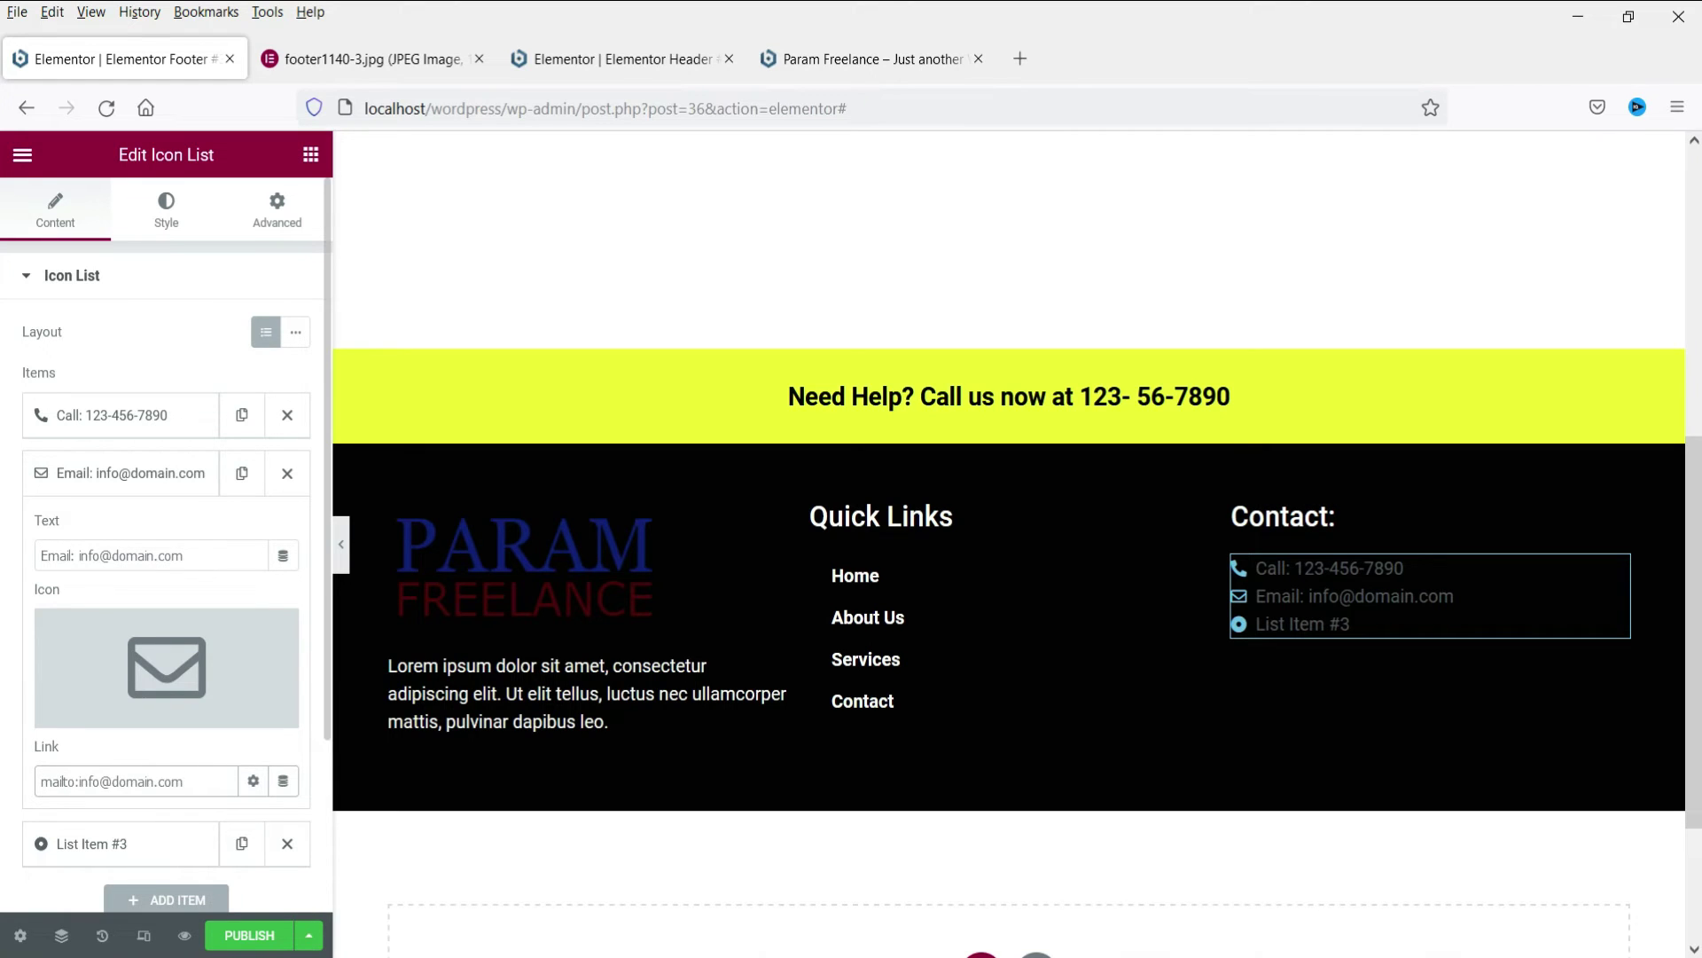
Give the third list item a map marker icon with a hollow centre and set its text to "Address:" followed by the contact's location.
scroll(163, 702, down, 3)
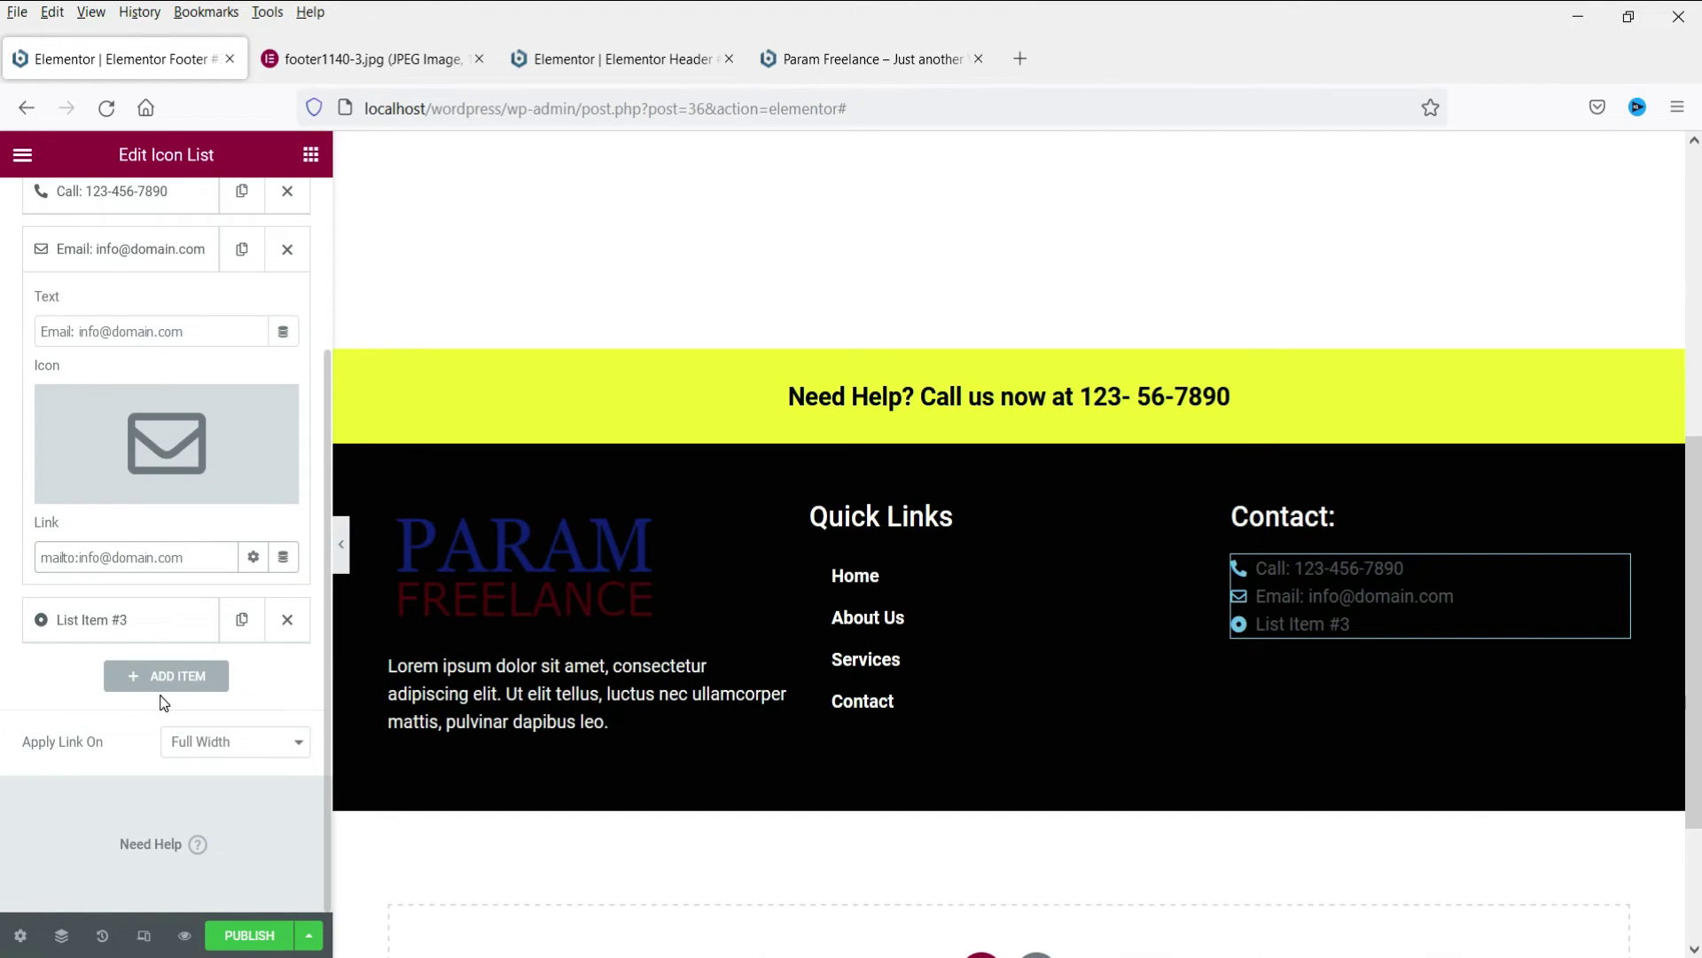
click(145, 605)
click(89, 545)
click(729, 246)
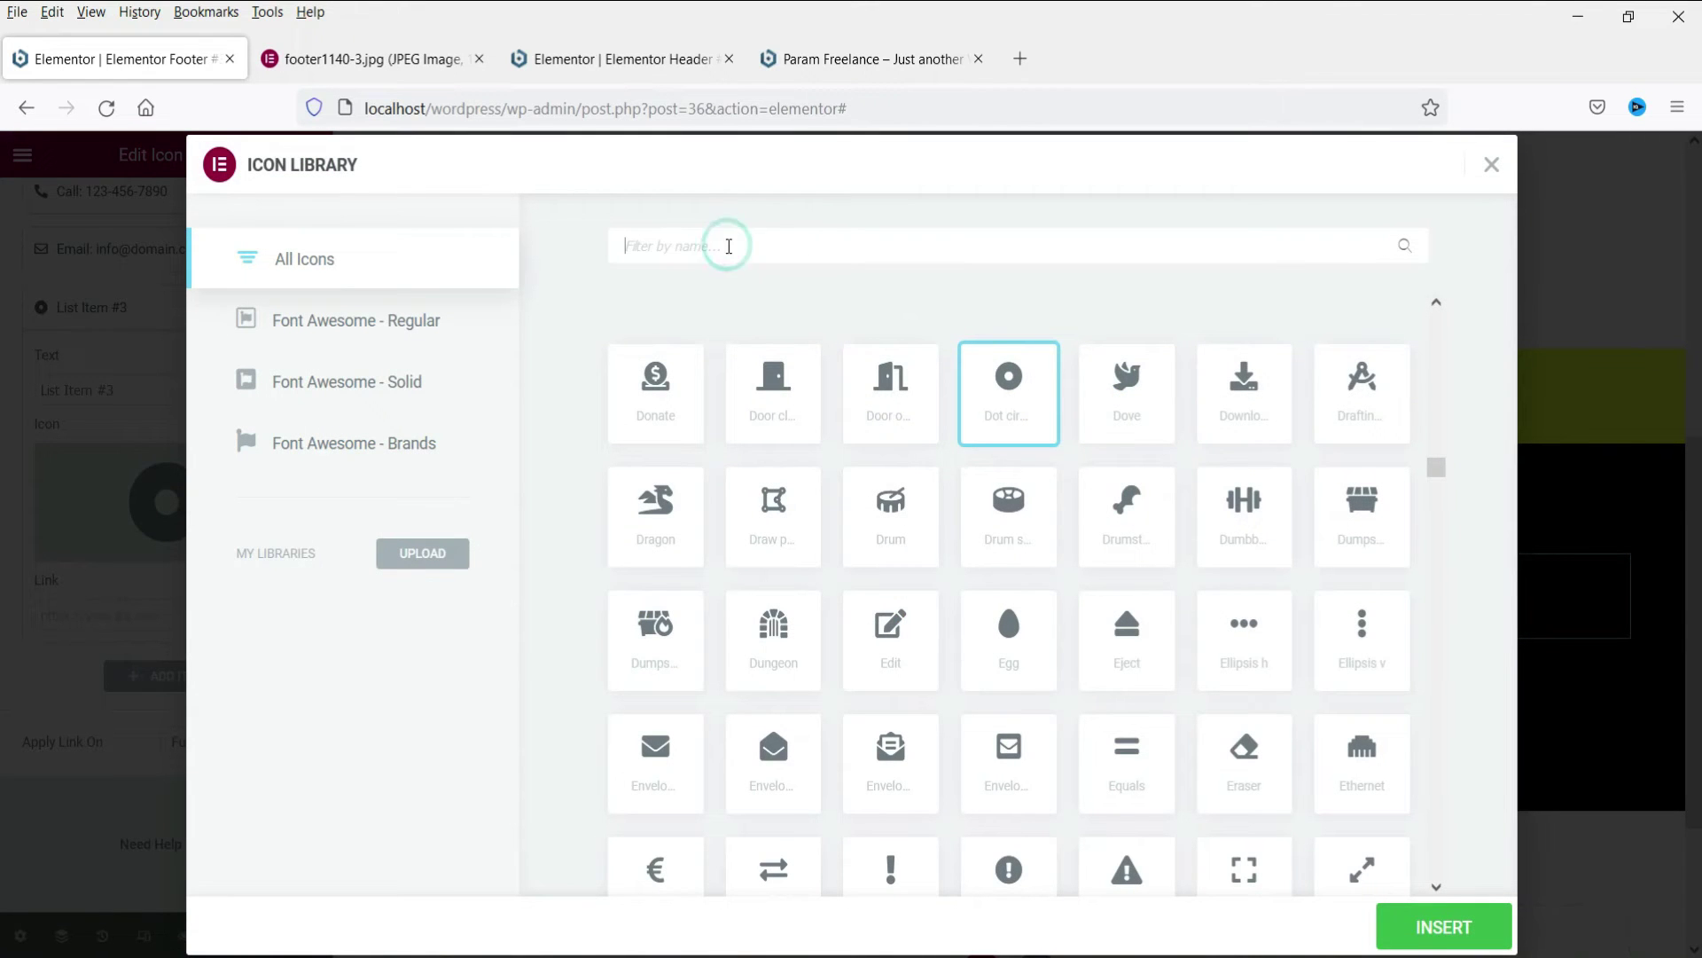
text(map)
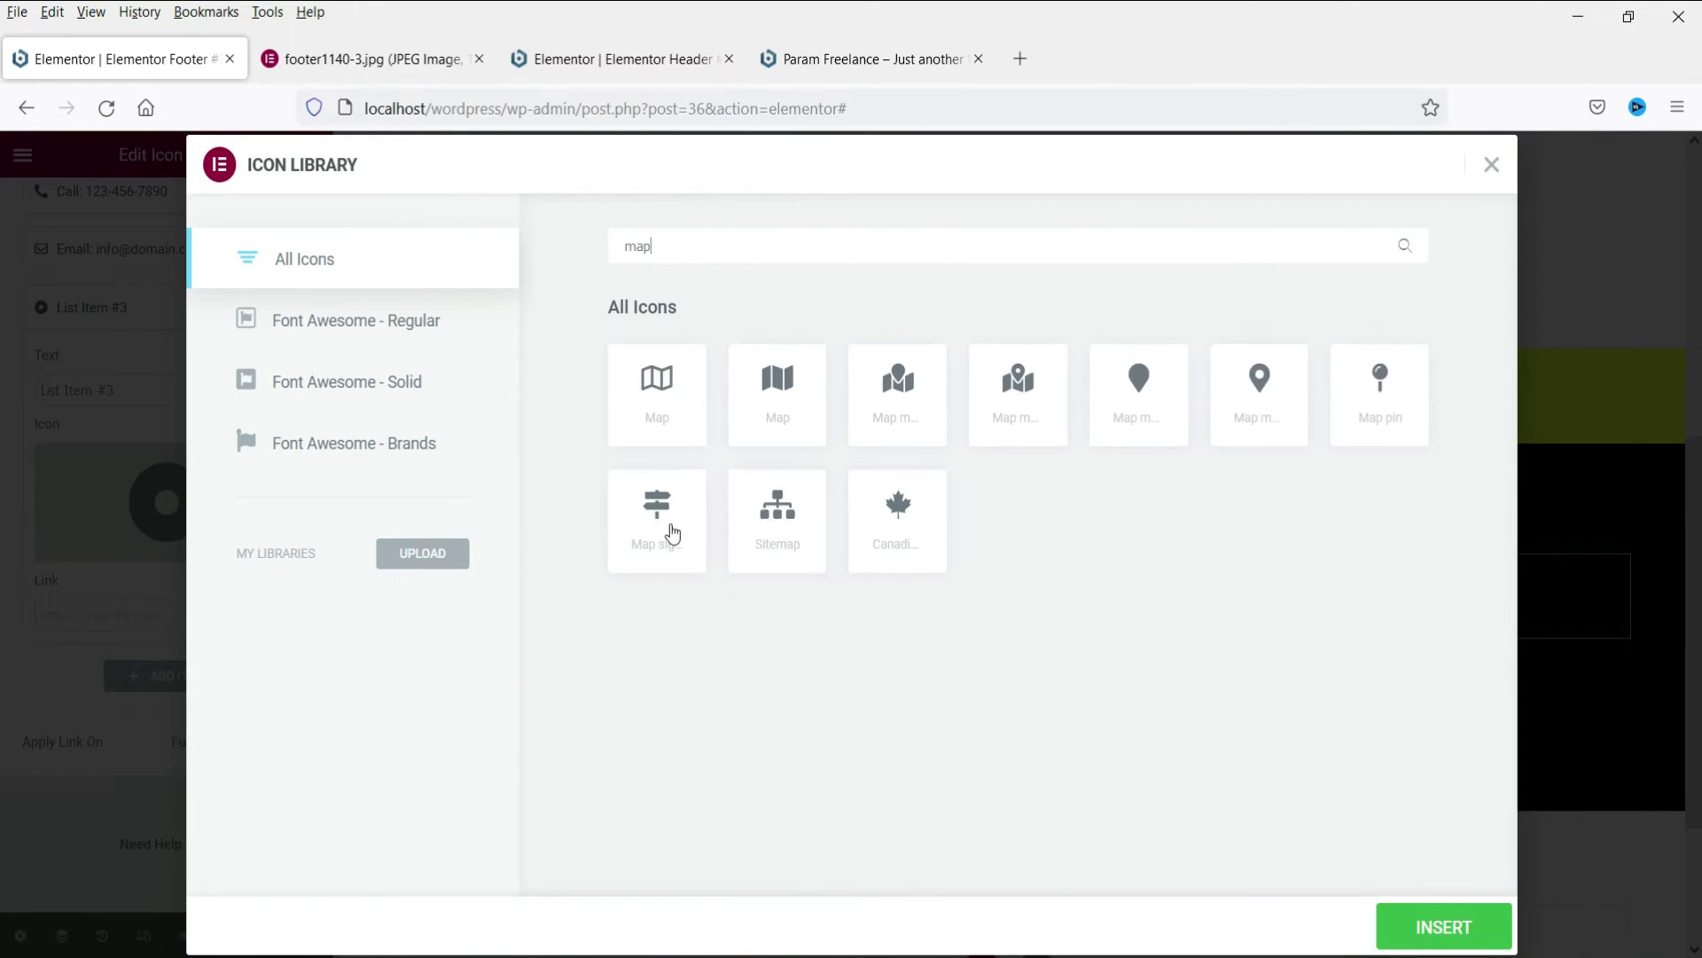
click(1260, 390)
click(1455, 928)
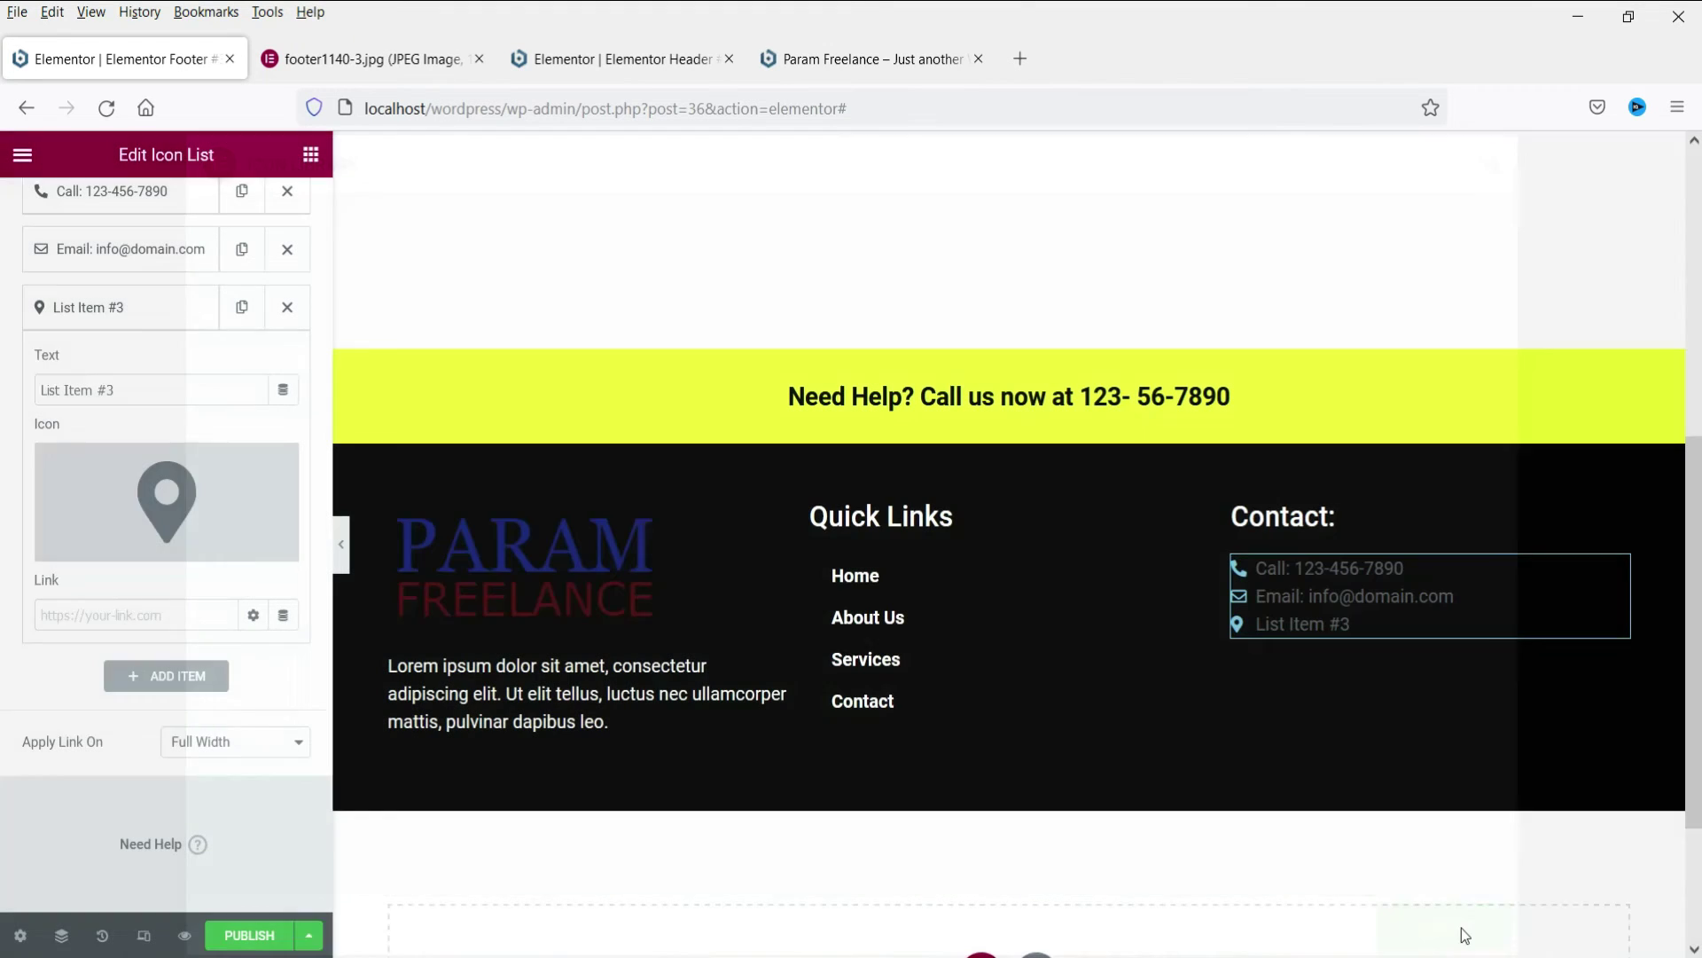
triple_click(114, 389)
text(Address: Pune, Maharashtra, India)
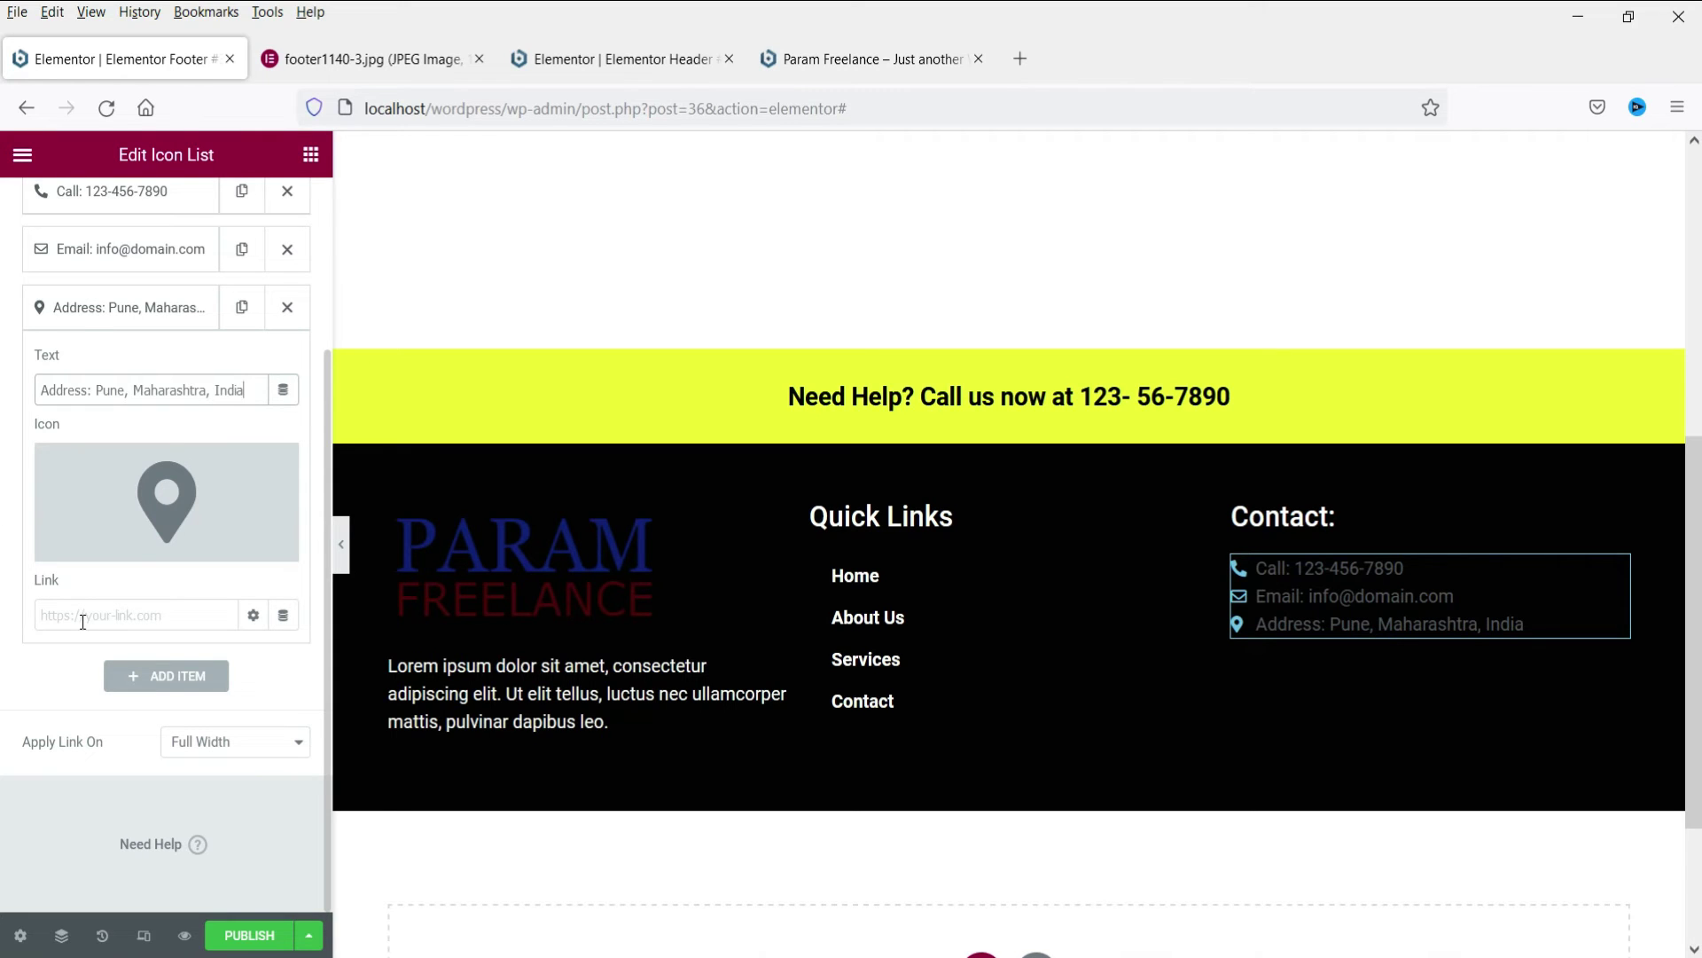
Set the contact list's space between items to 18 and its icon size to 20.
scroll(247, 275, up, 3)
click(166, 209)
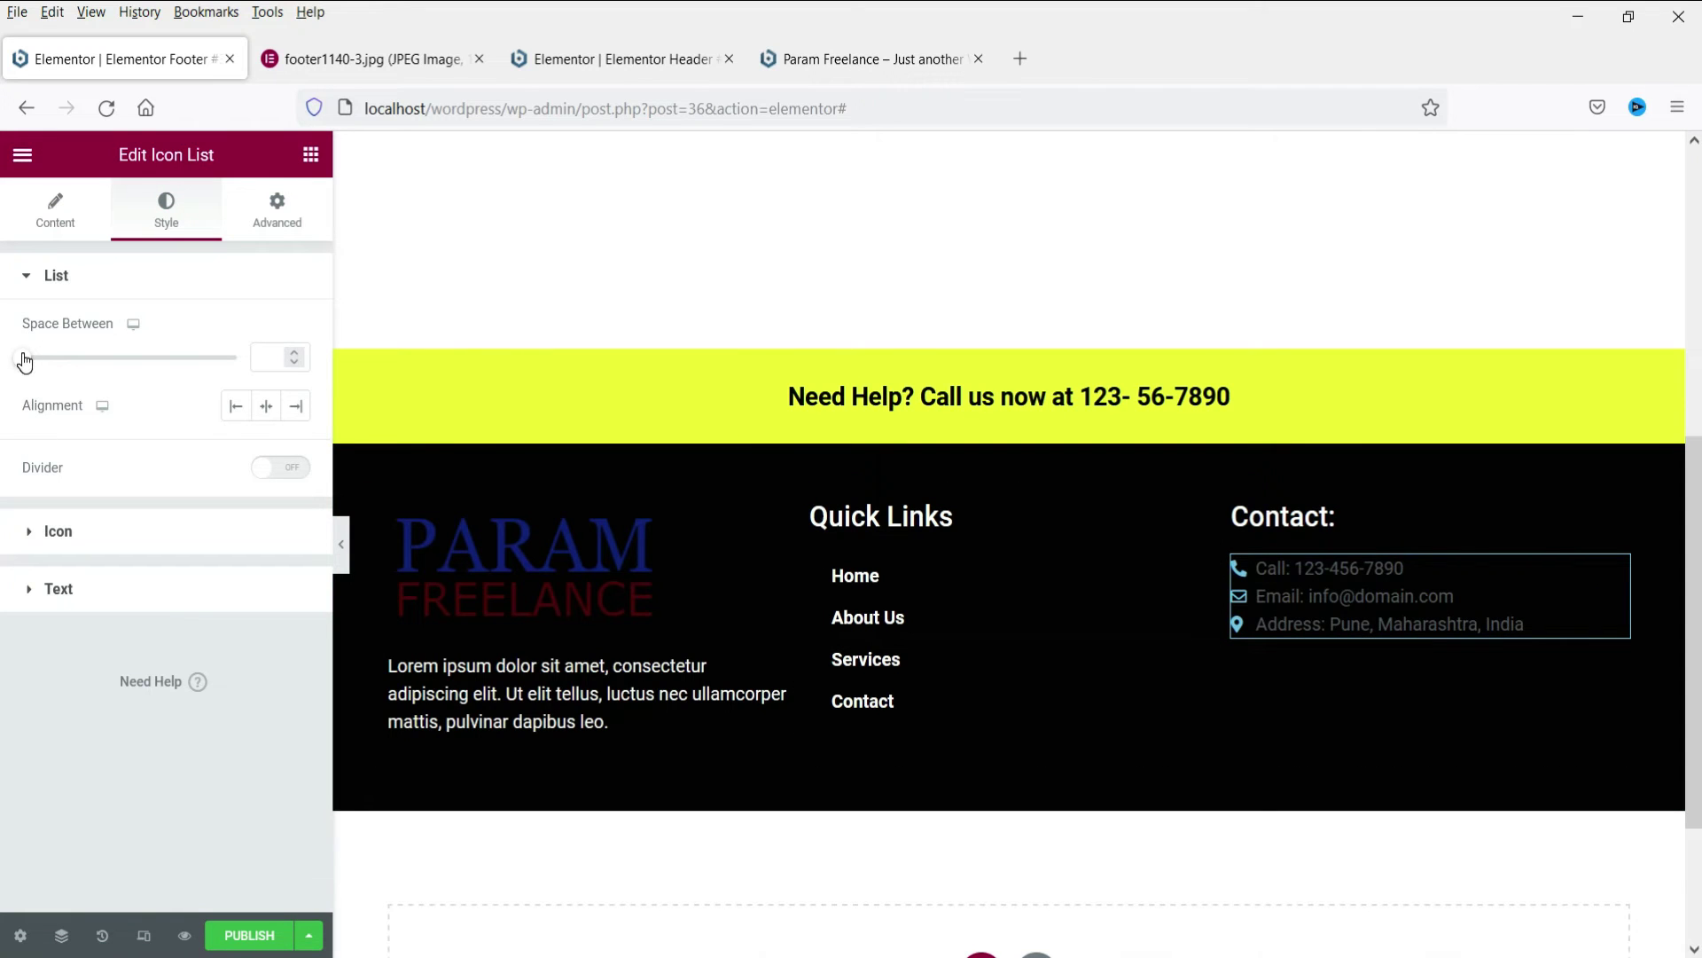
drag(25, 356, 100, 362)
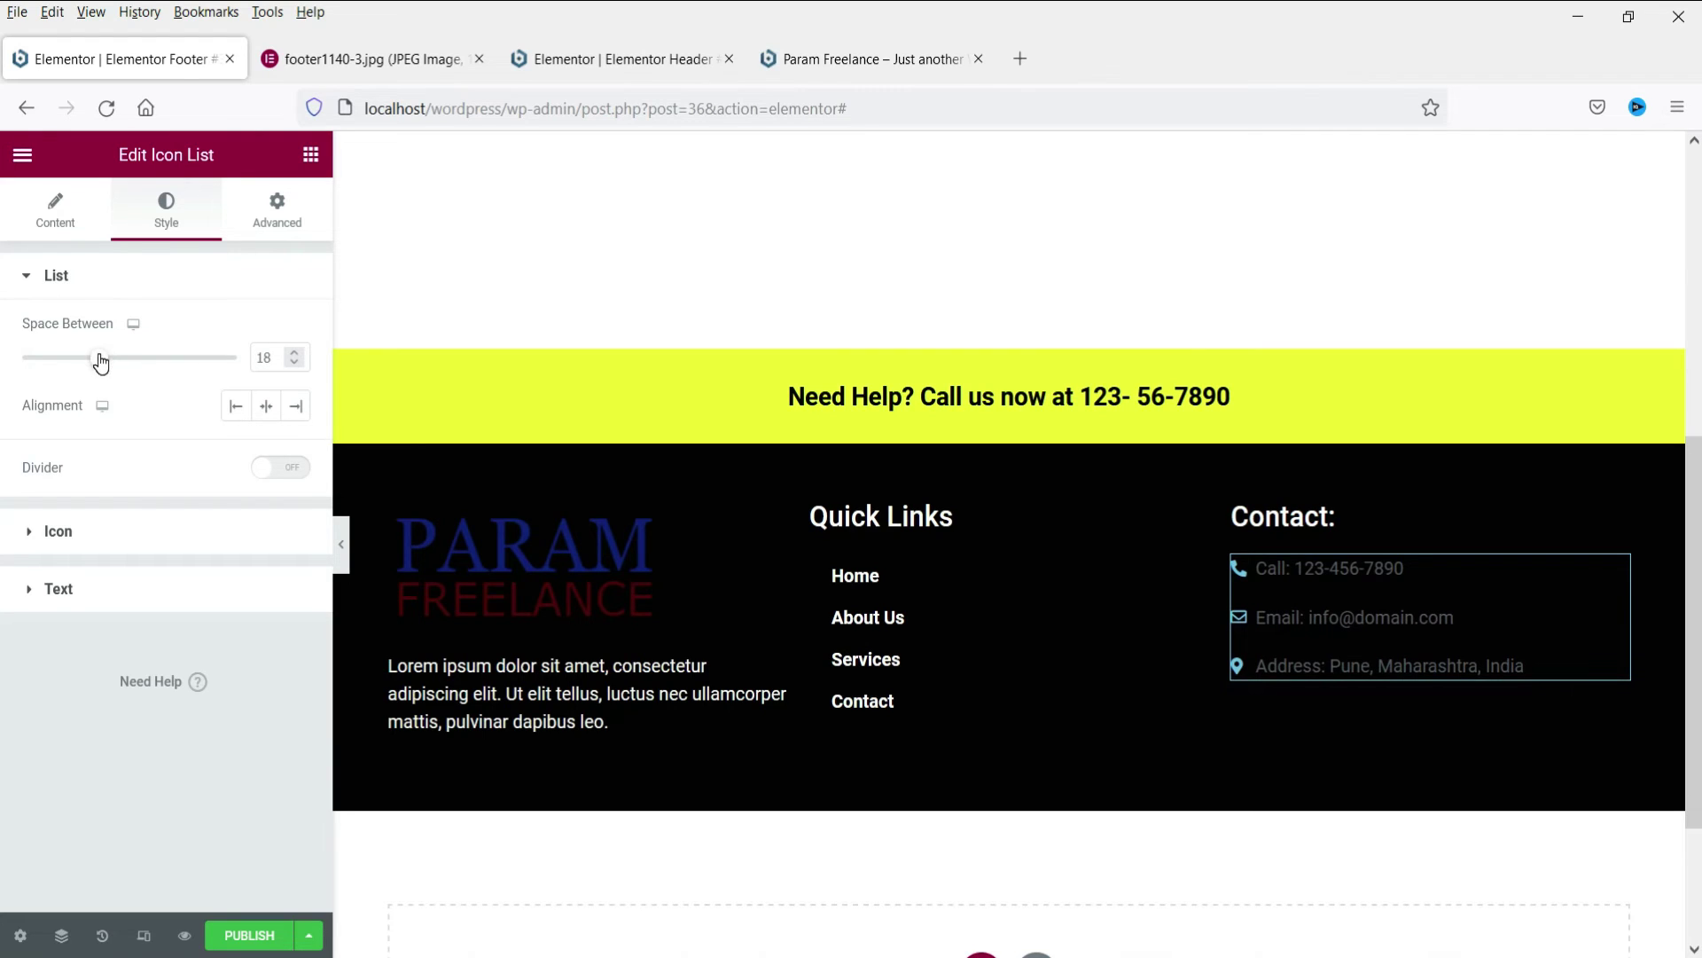
click(98, 533)
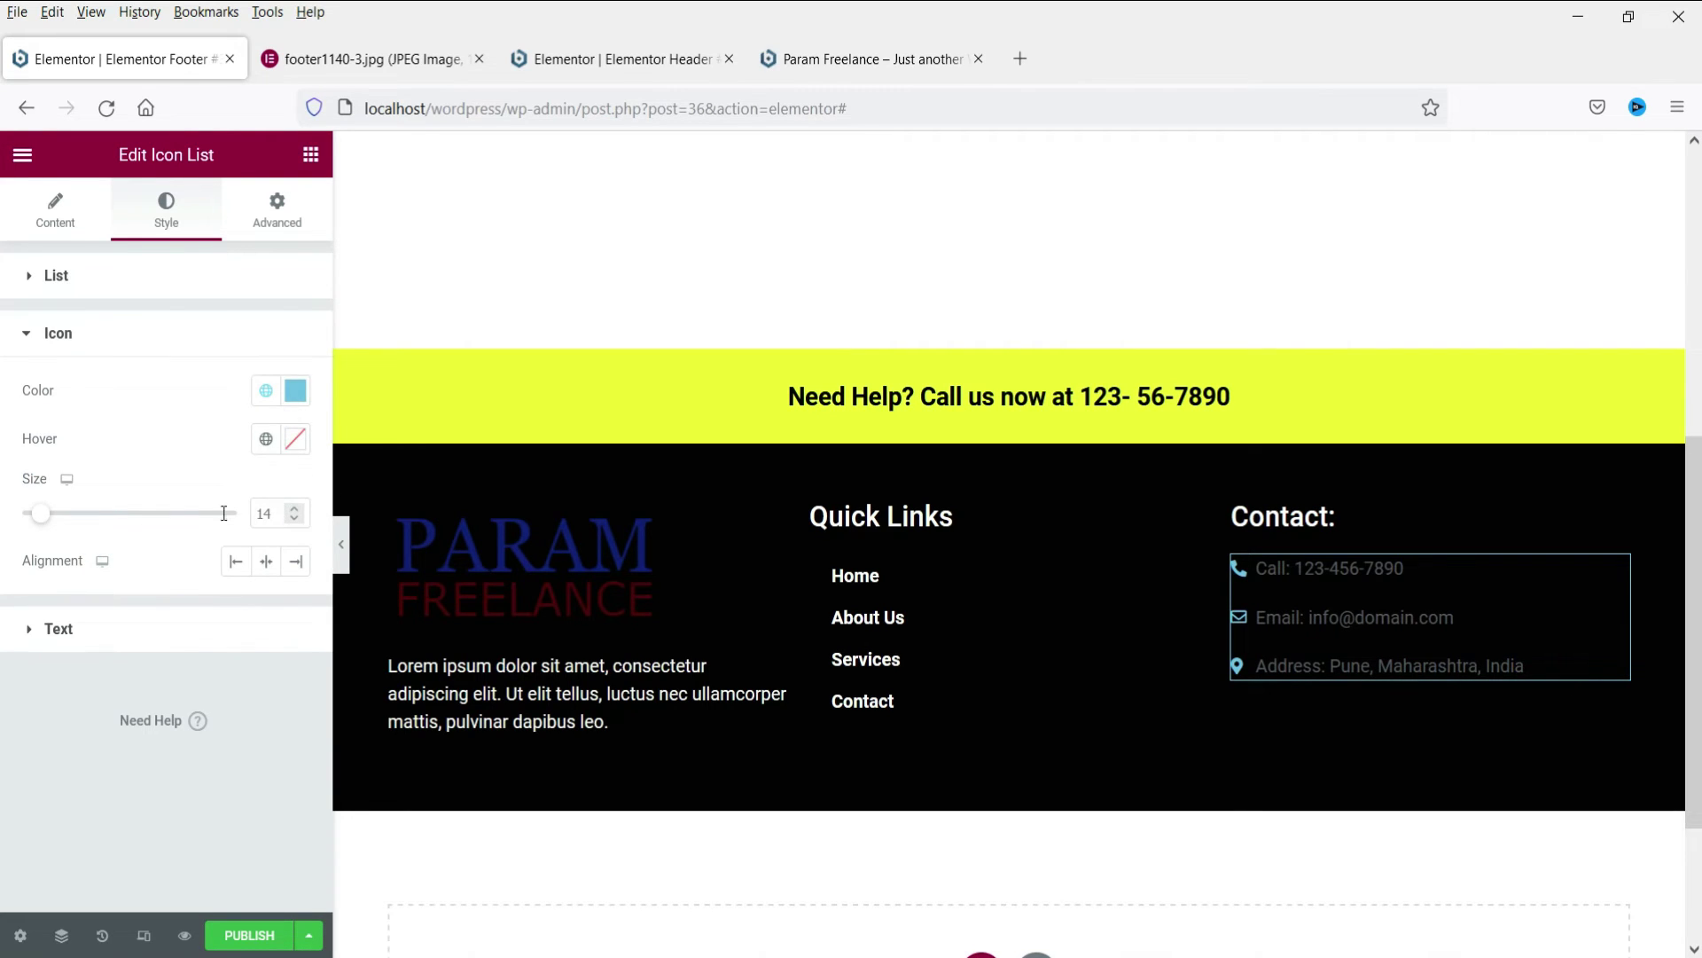
drag(49, 523, 62, 525)
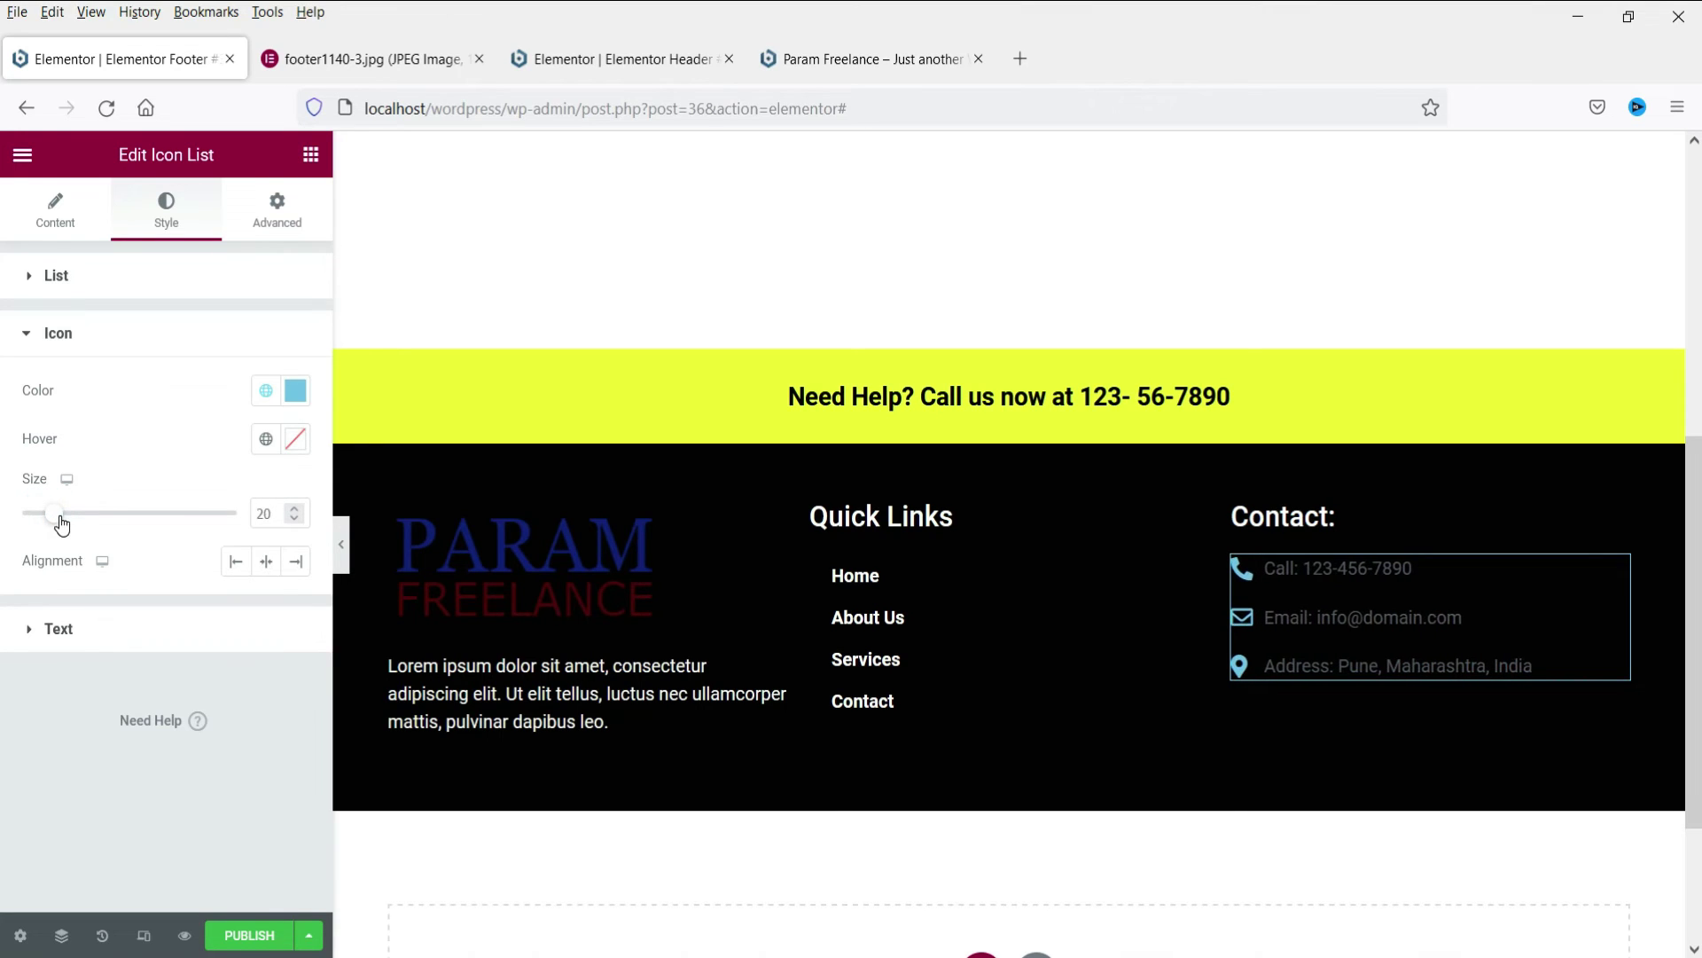
Set the contact list's text size to 20 px and its text color to the global white.
click(104, 630)
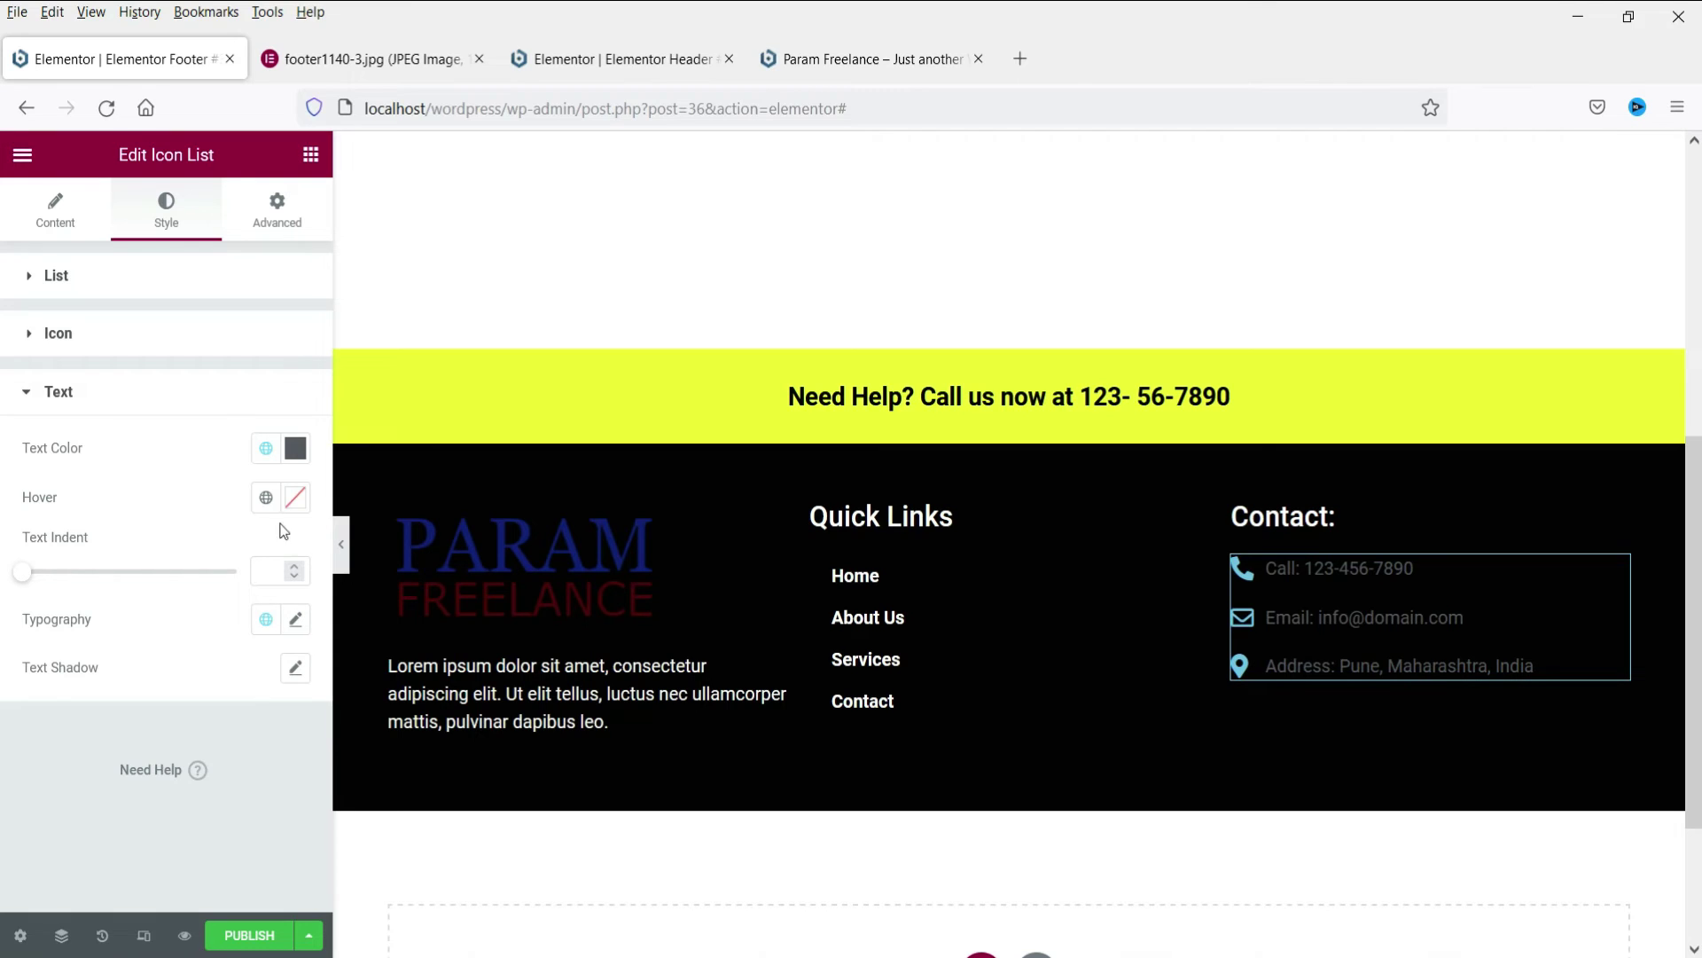
click(297, 619)
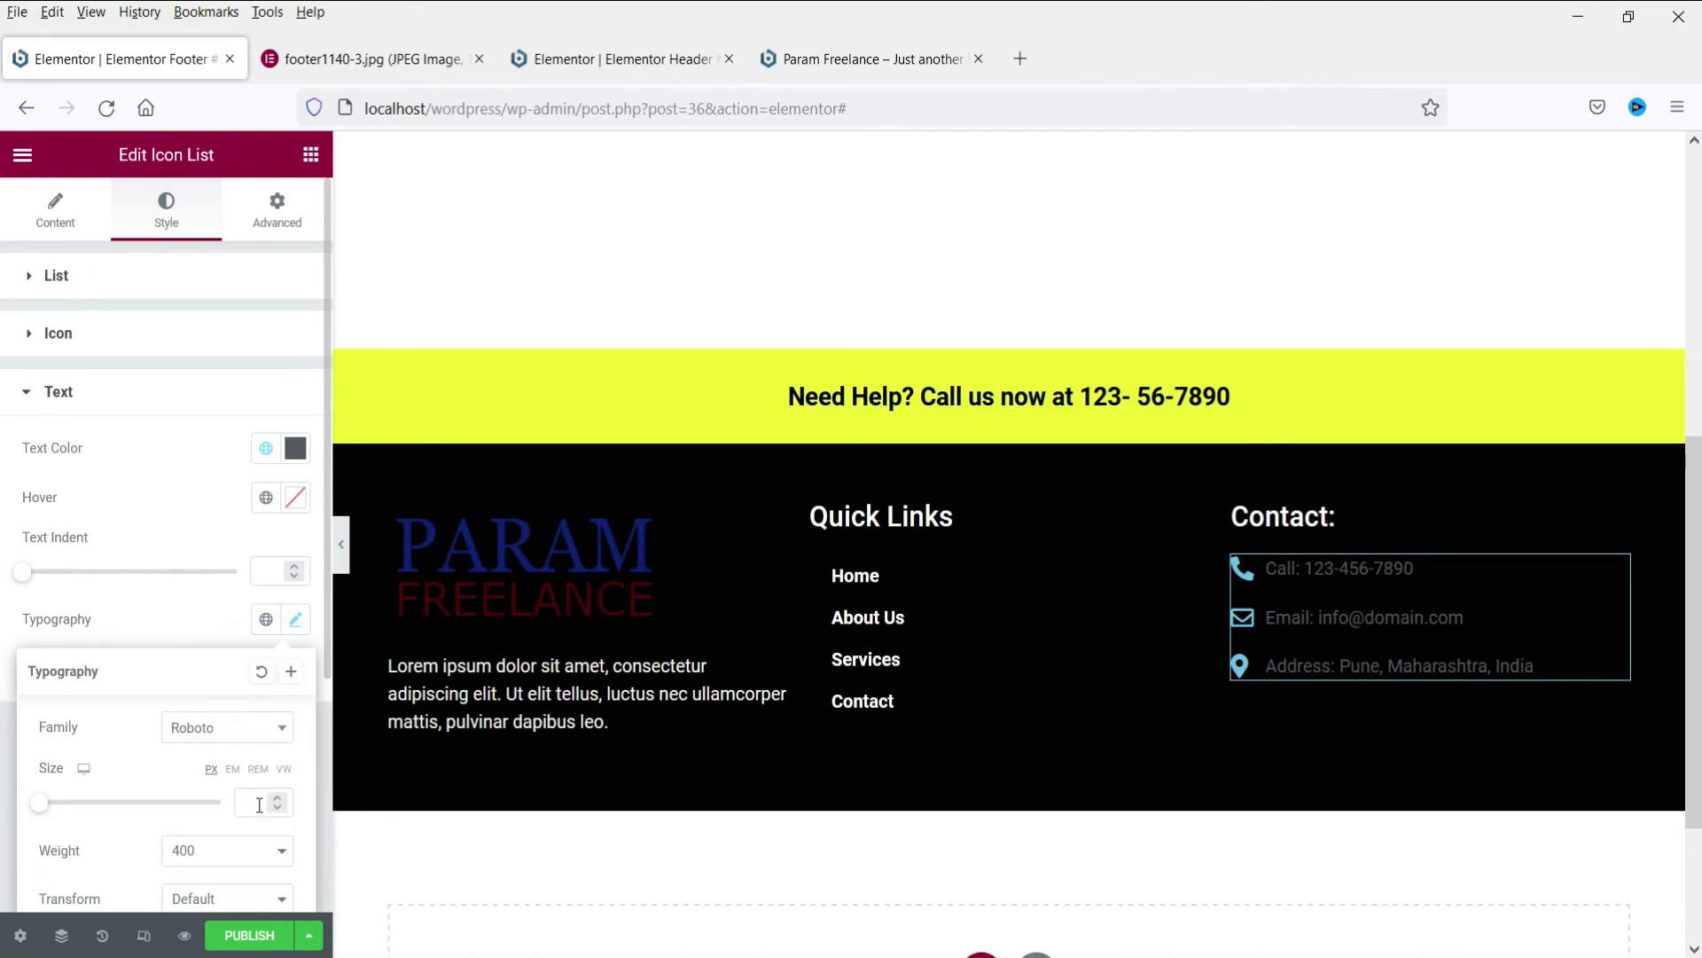
text(20)
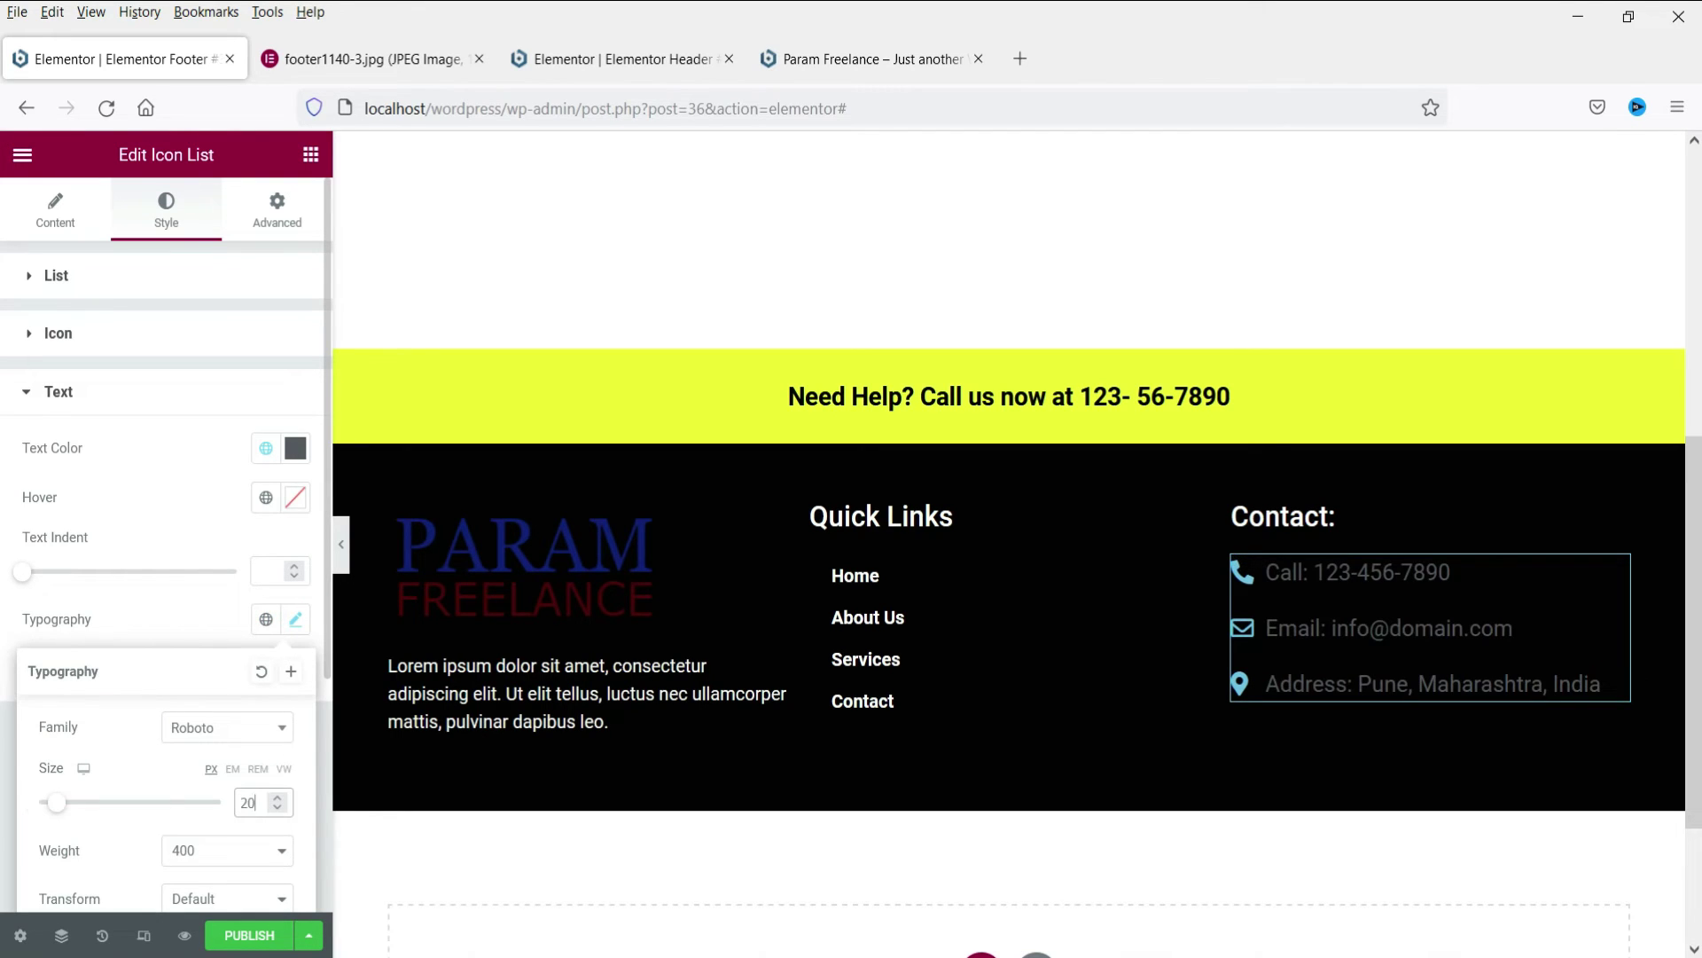
click(268, 448)
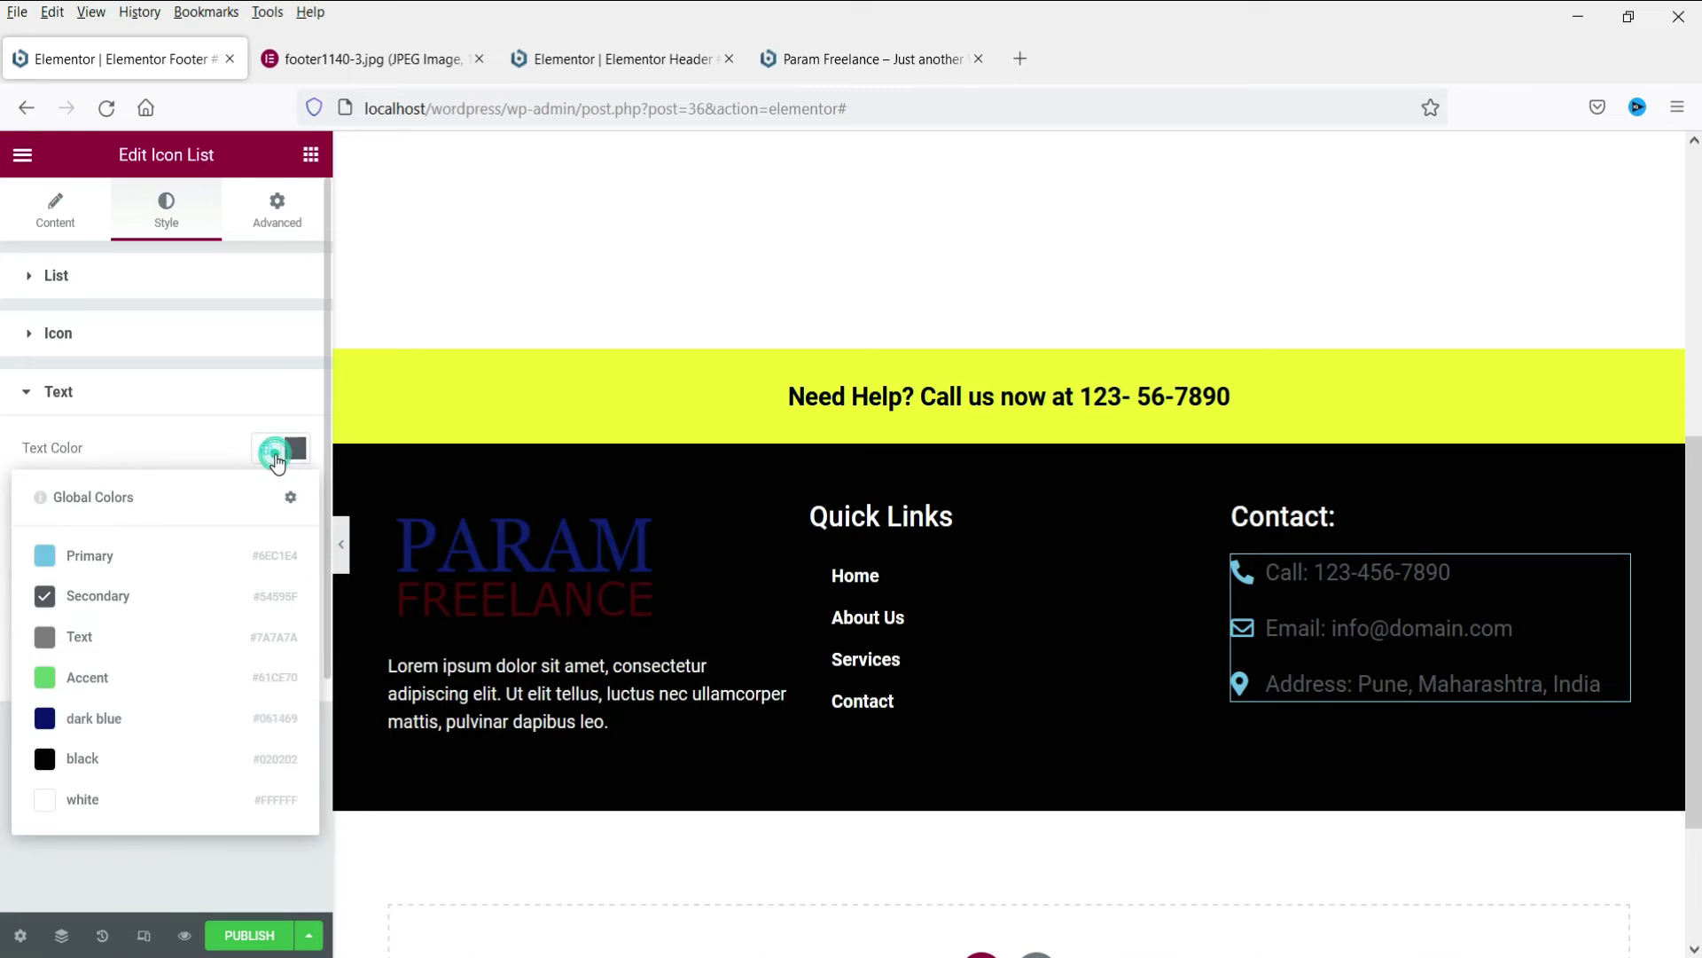
click(122, 802)
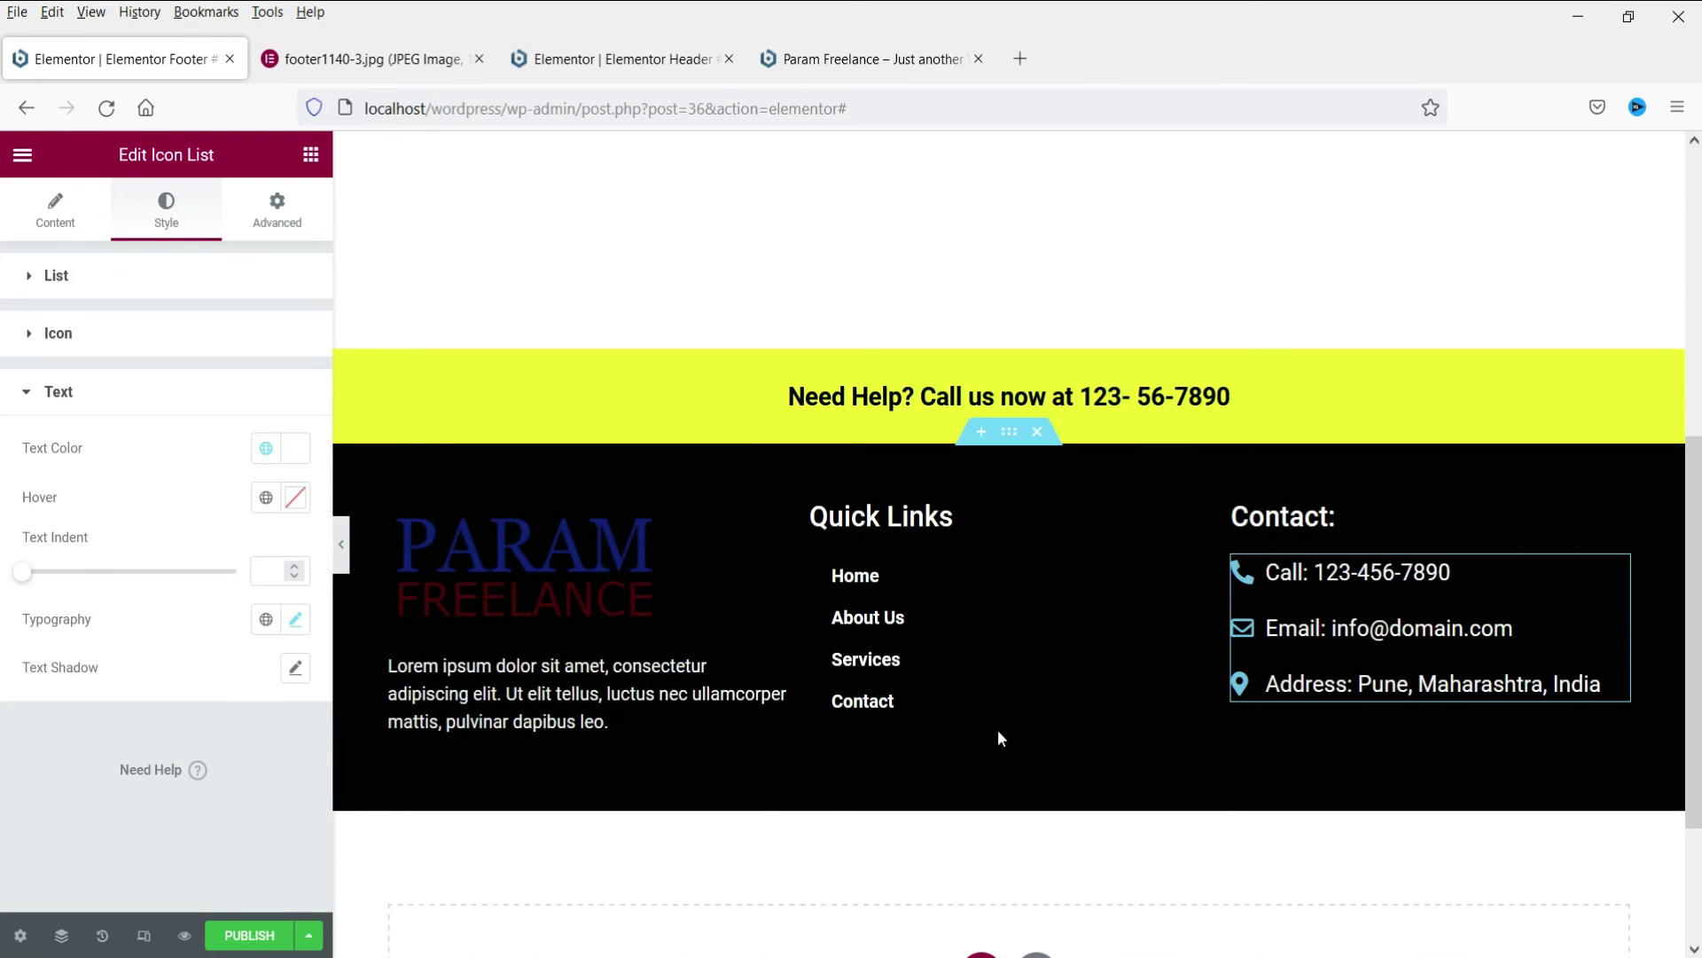
Check the bottom bar in the reference footer image and add a single-column section below the black section.
scroll(998, 729, down, 3)
scroll(950, 706, up, 3)
scroll(943, 746, down, 4)
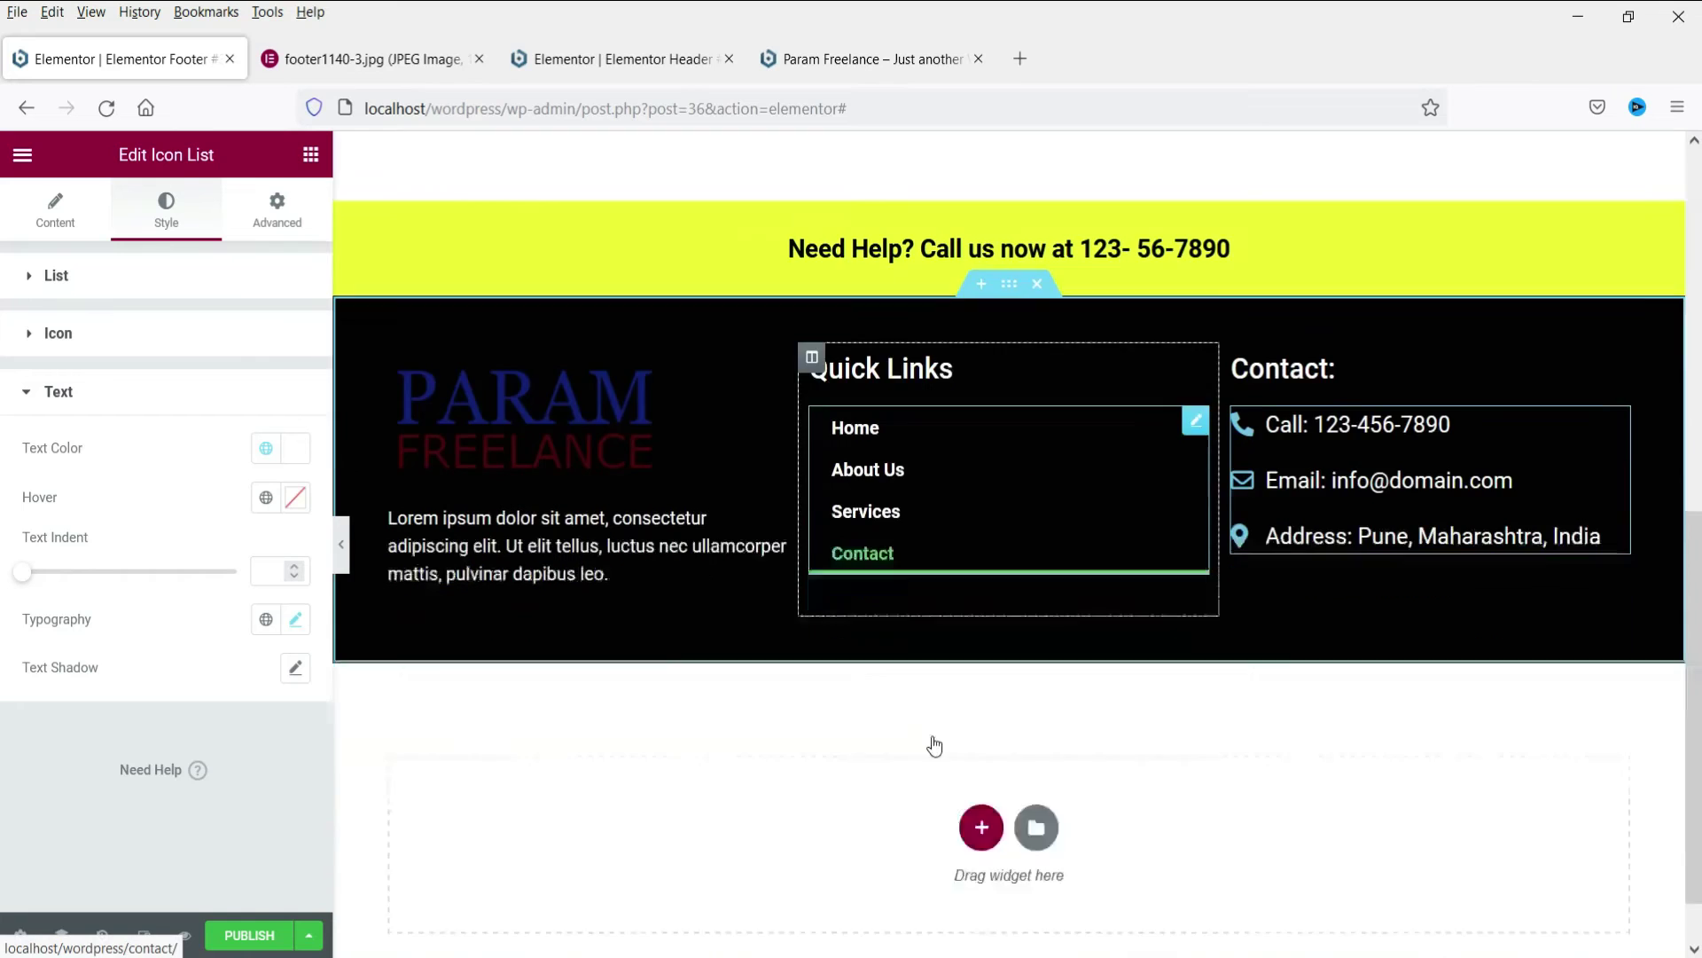
click(374, 40)
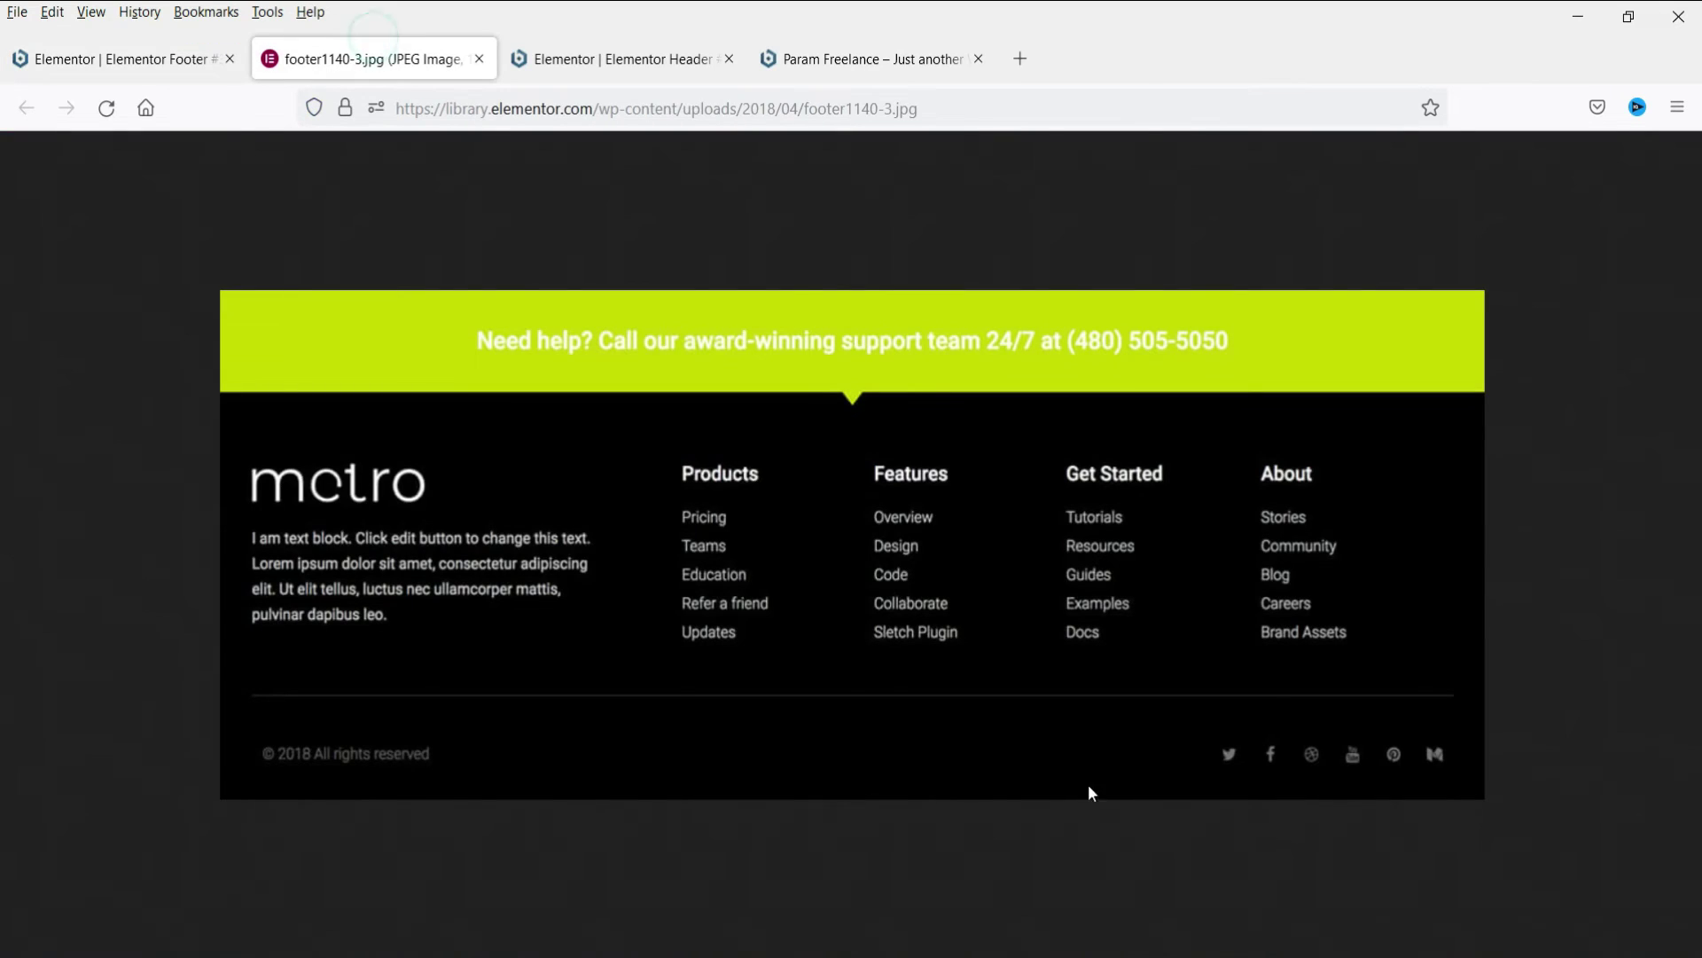
click(147, 59)
click(979, 756)
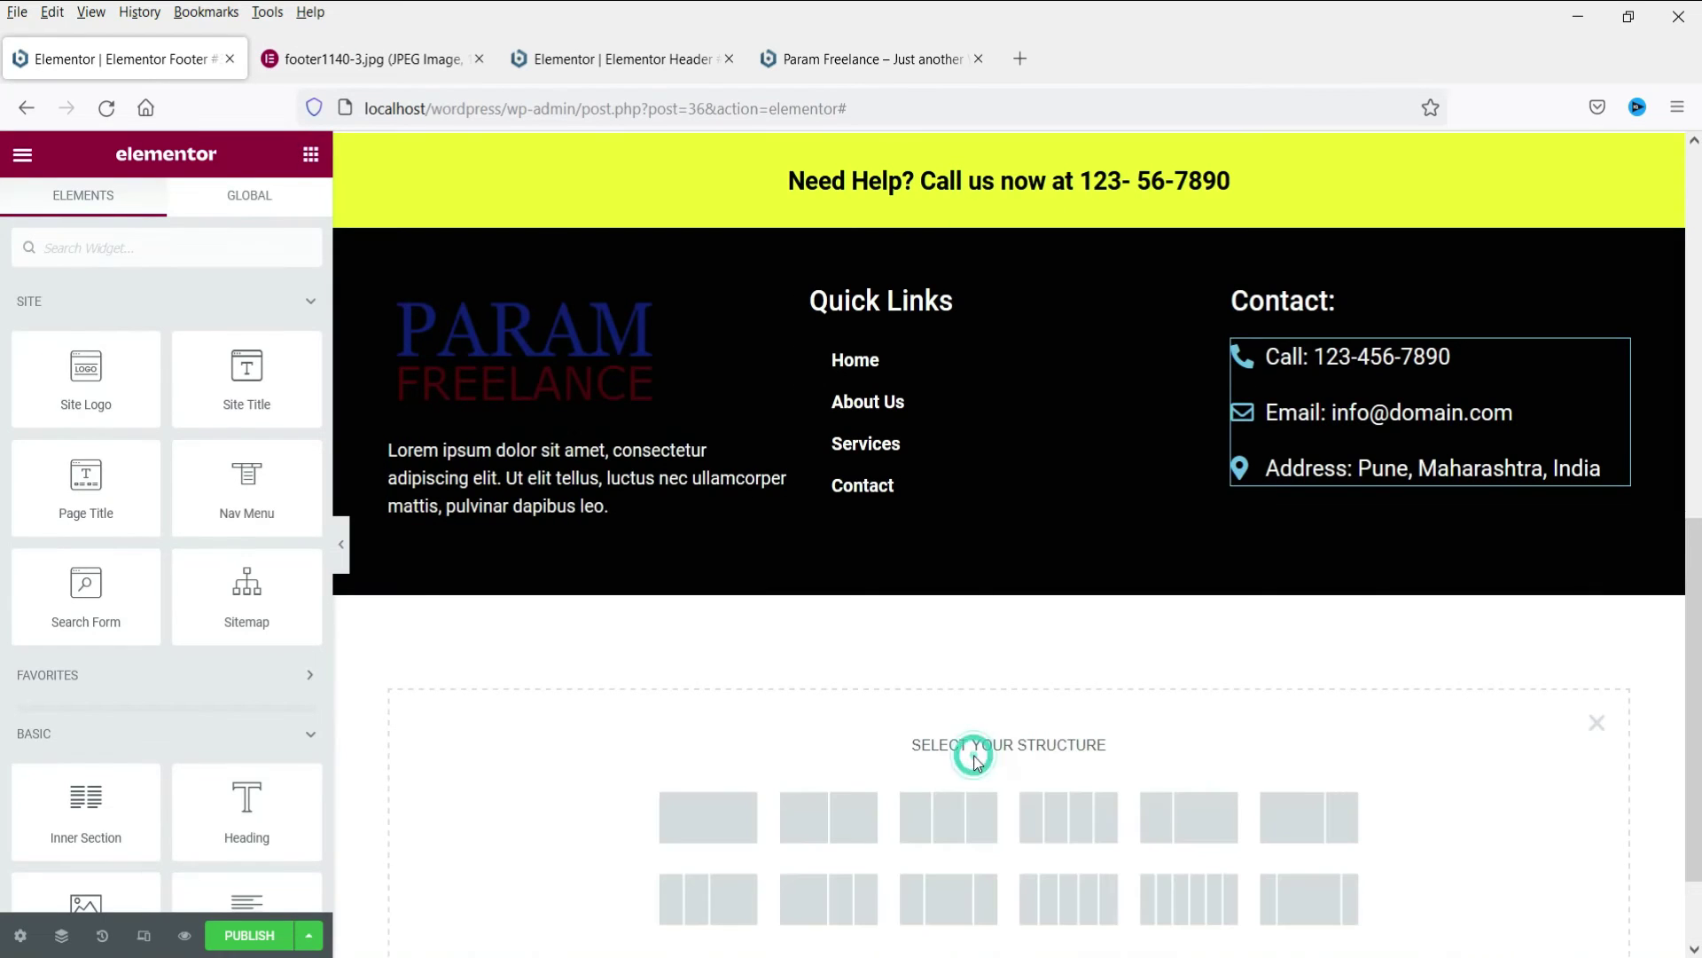
click(689, 834)
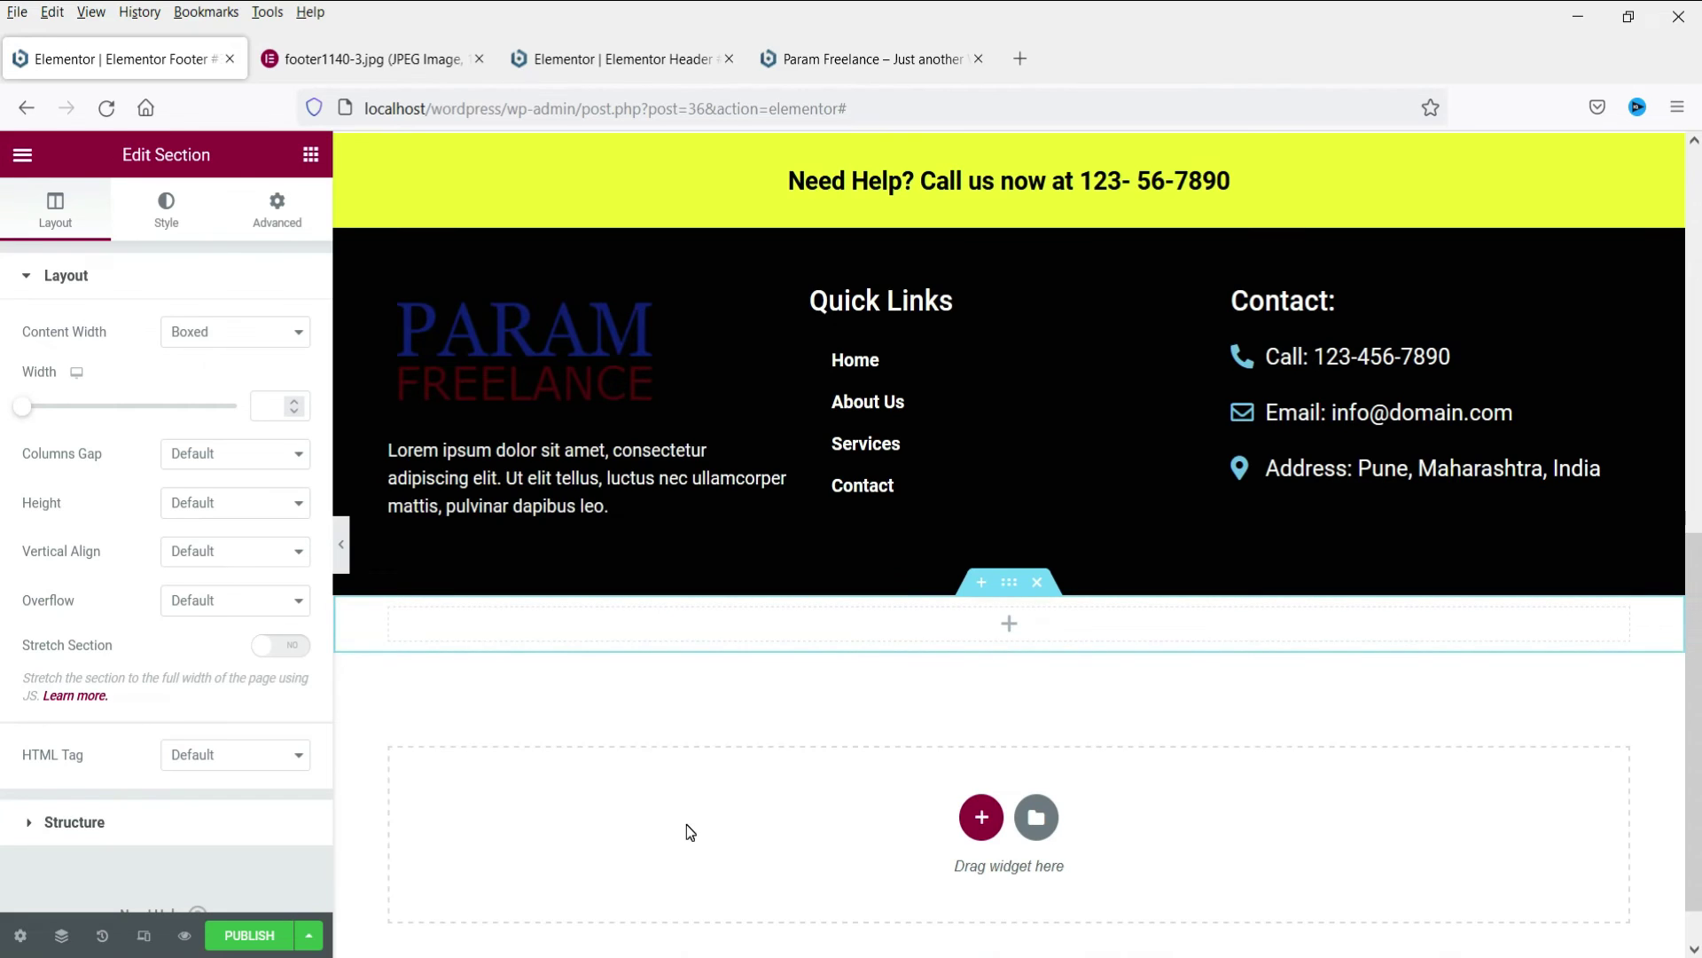
Compare with the reference footer image and give the new section a classic background in the global dark blue.
click(368, 58)
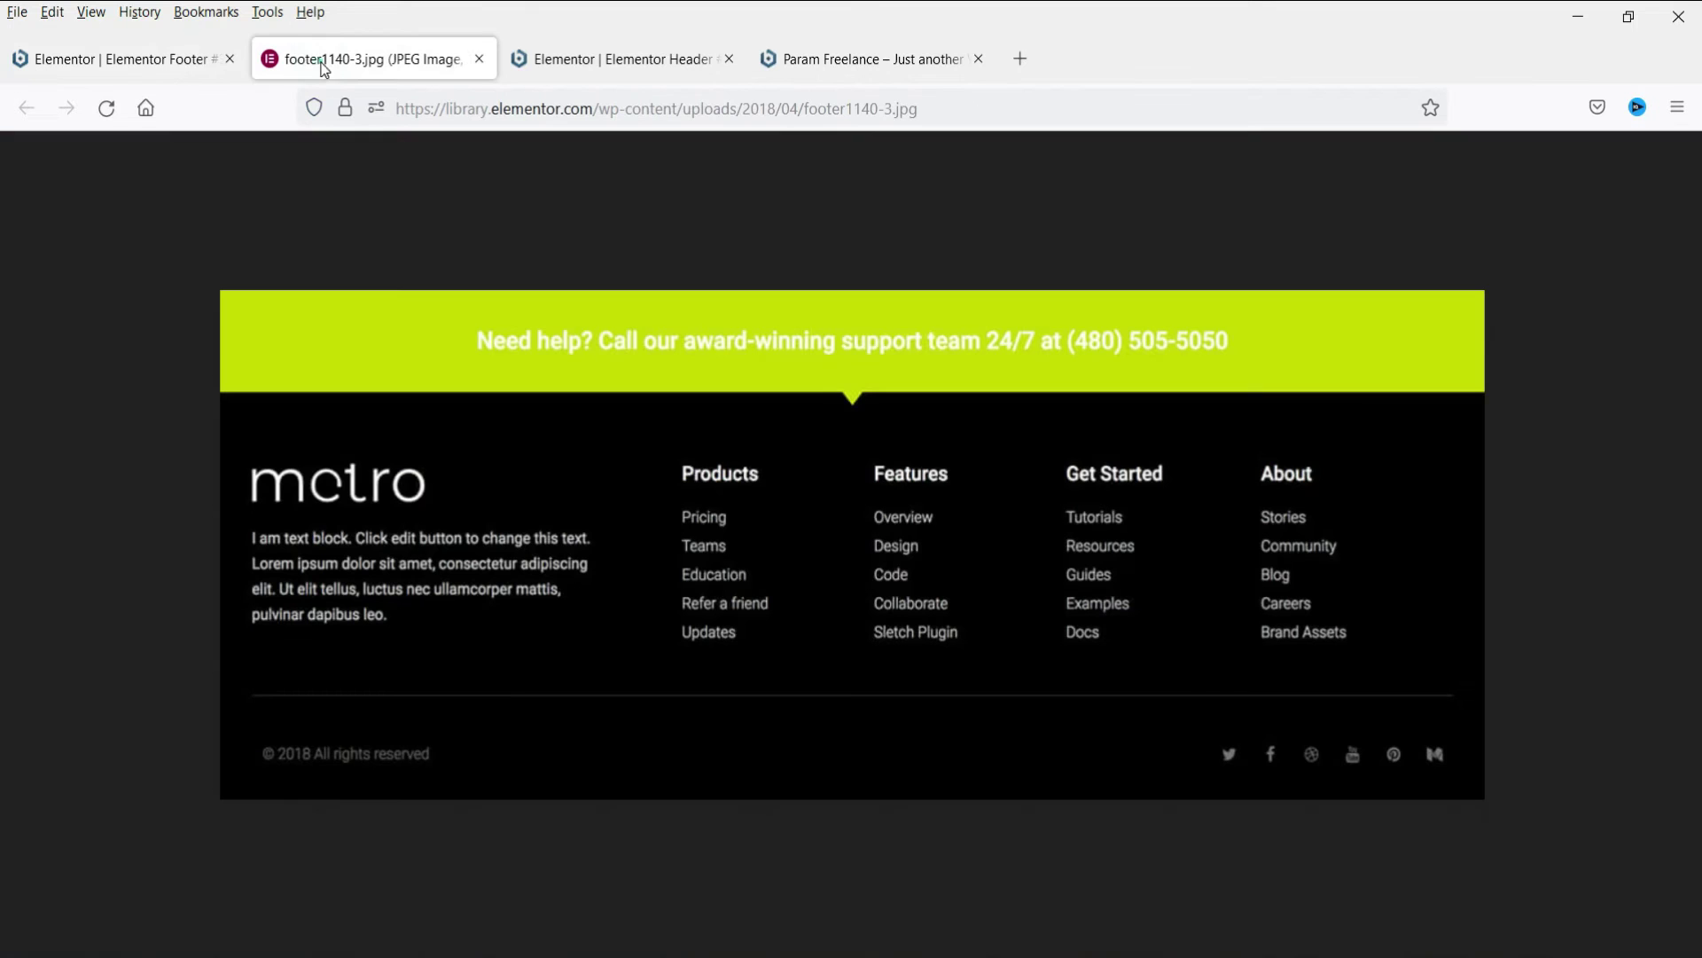
click(124, 59)
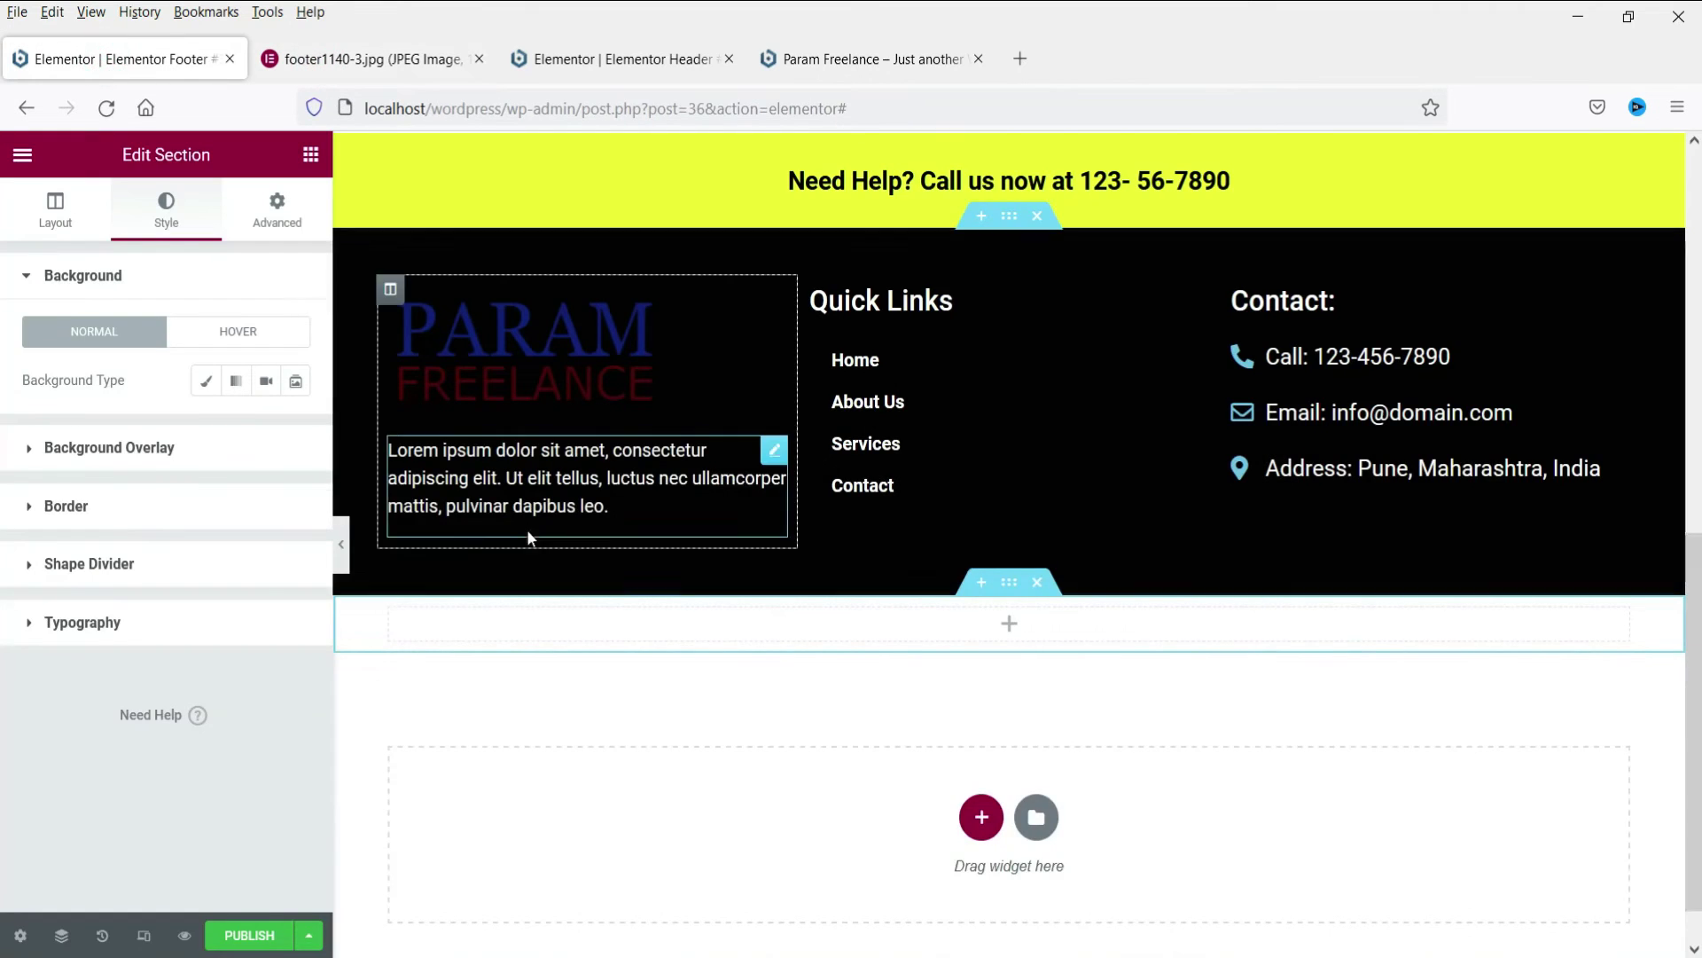
click(206, 380)
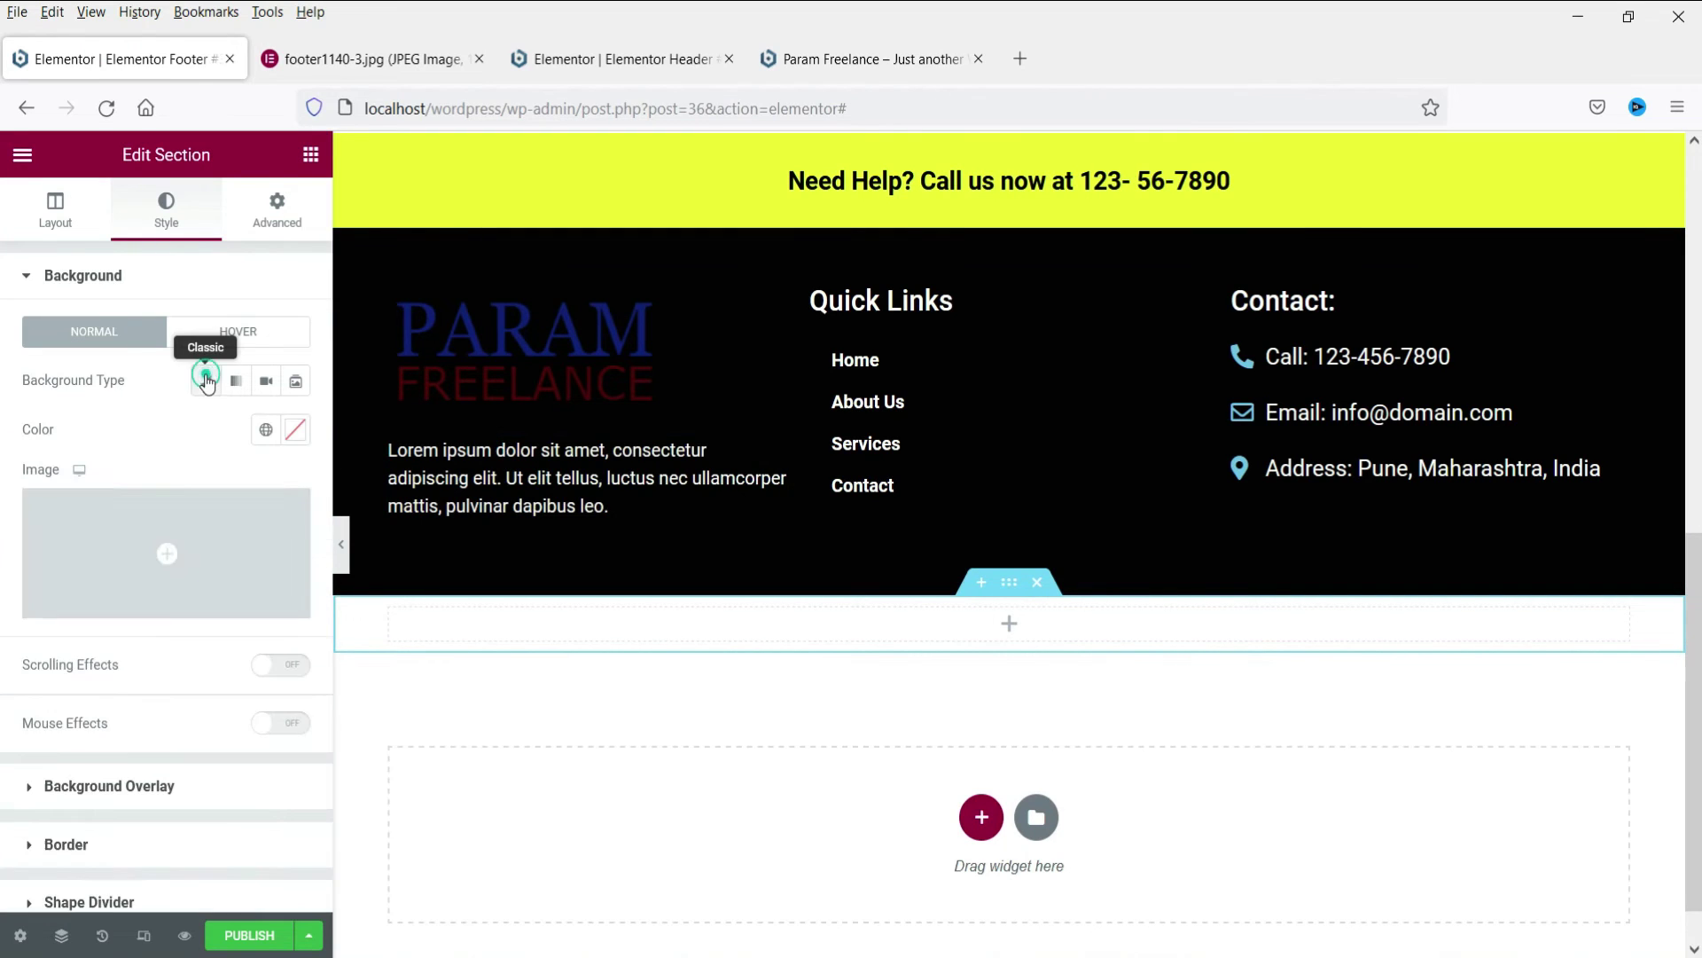
click(266, 430)
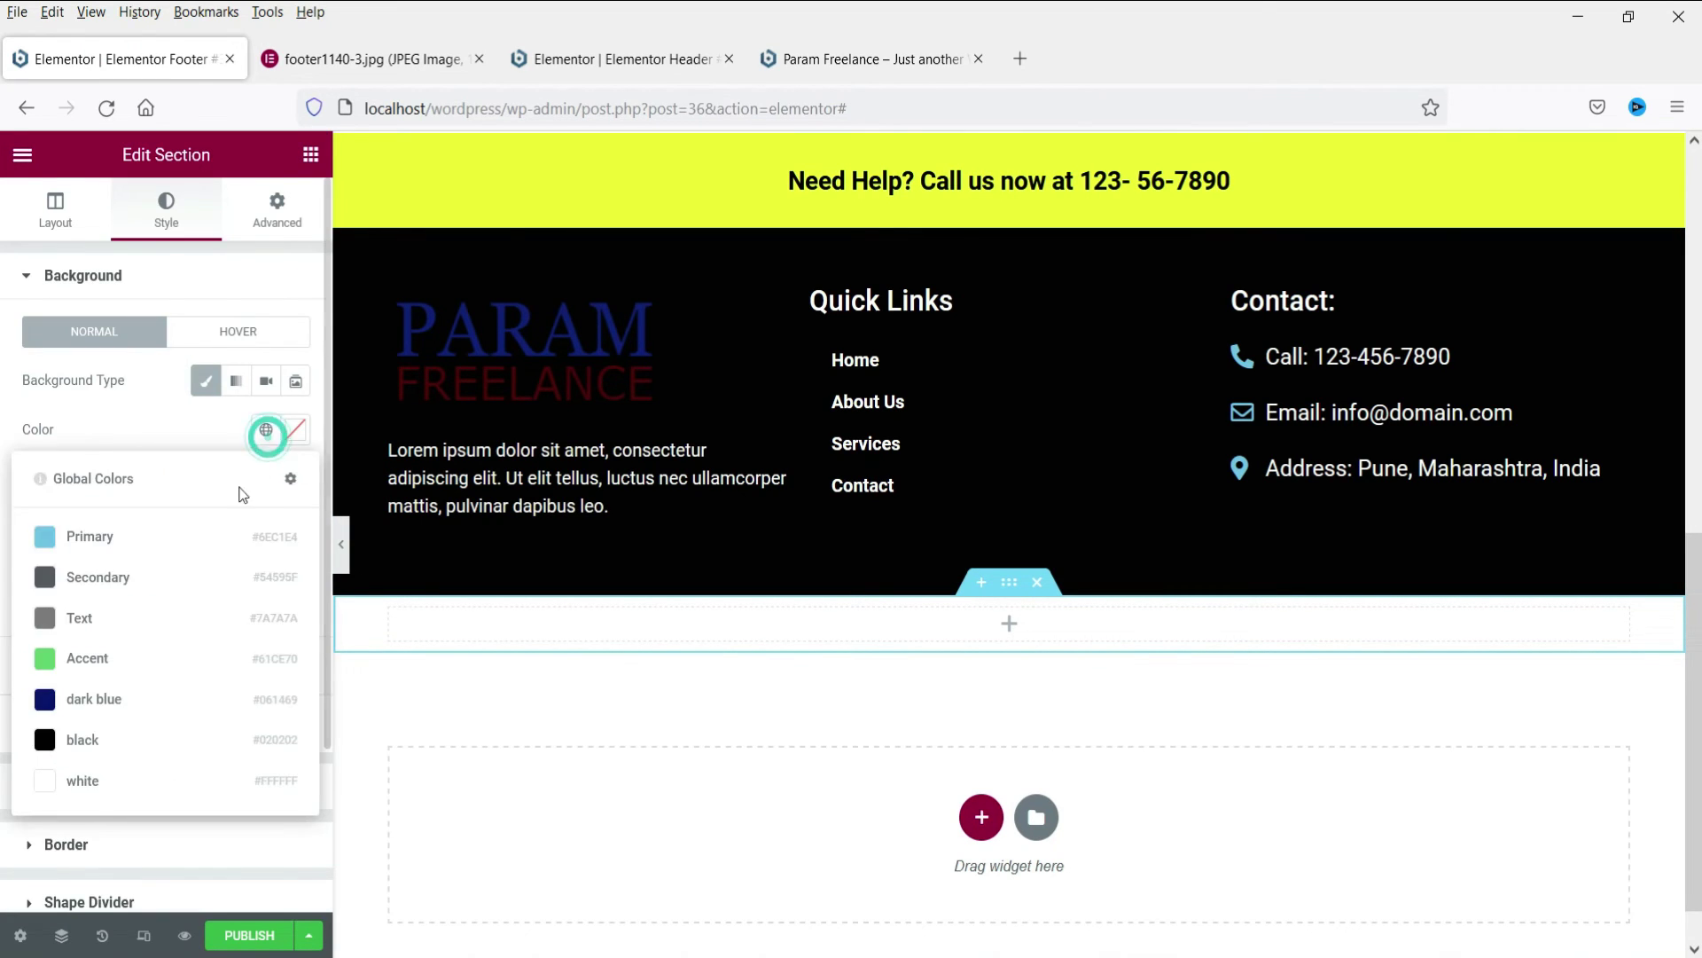
click(94, 700)
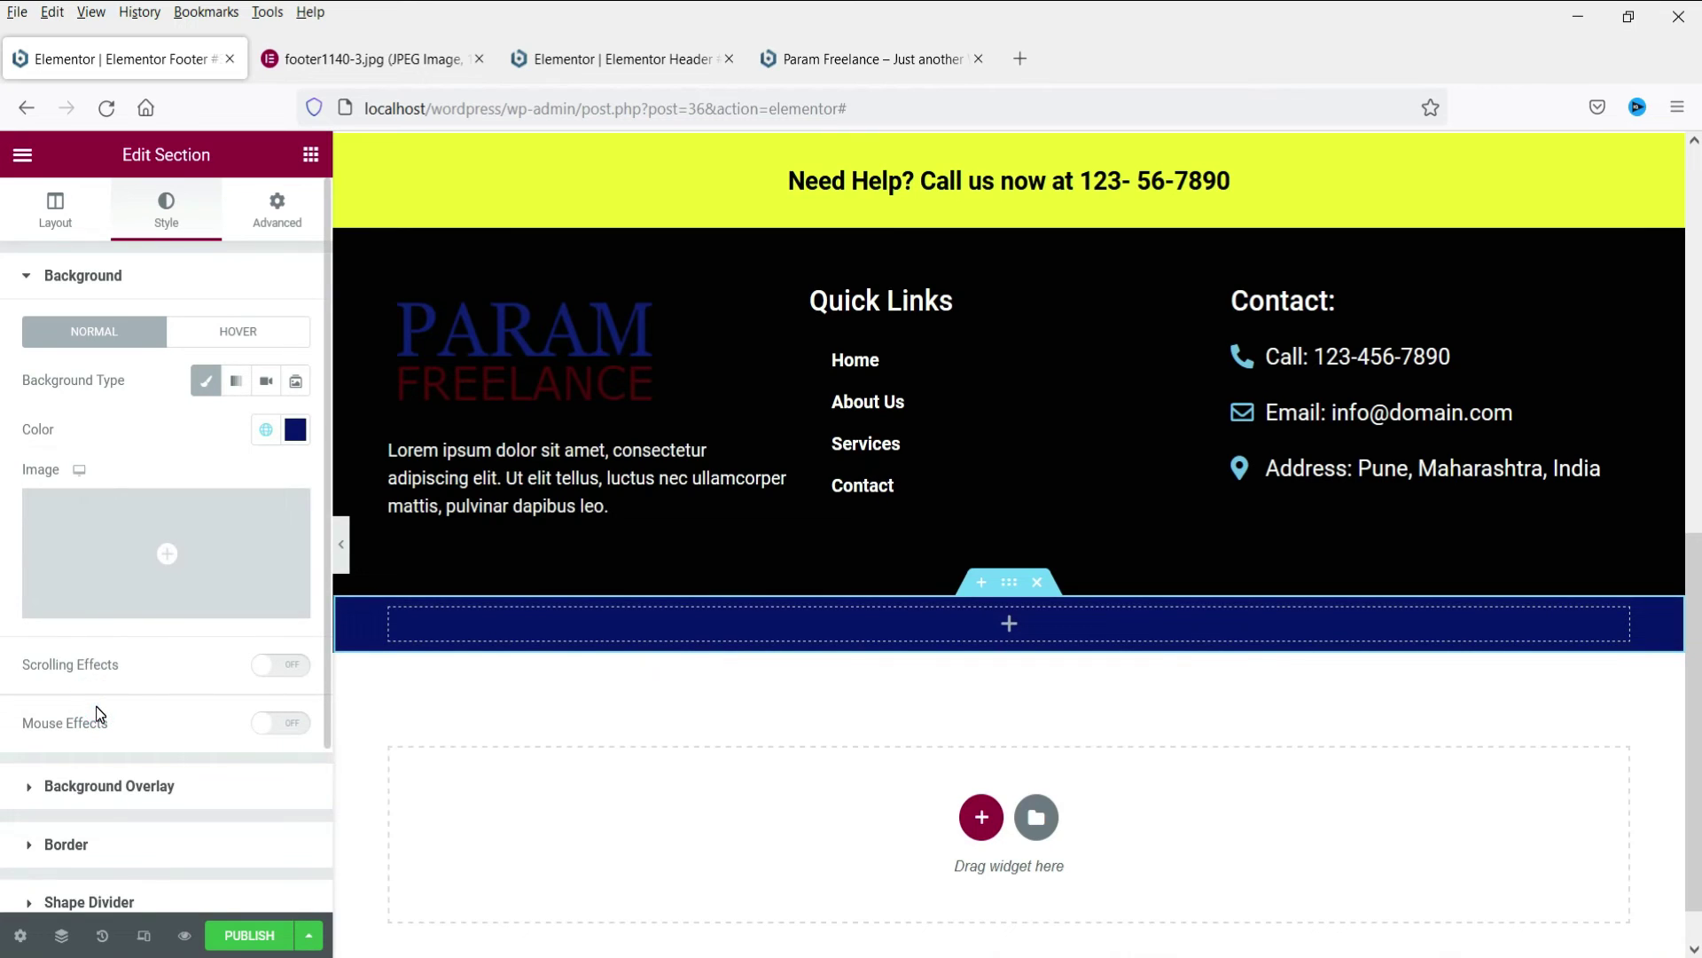
Set the dark blue section's padding to 10 px on all sides.
click(277, 213)
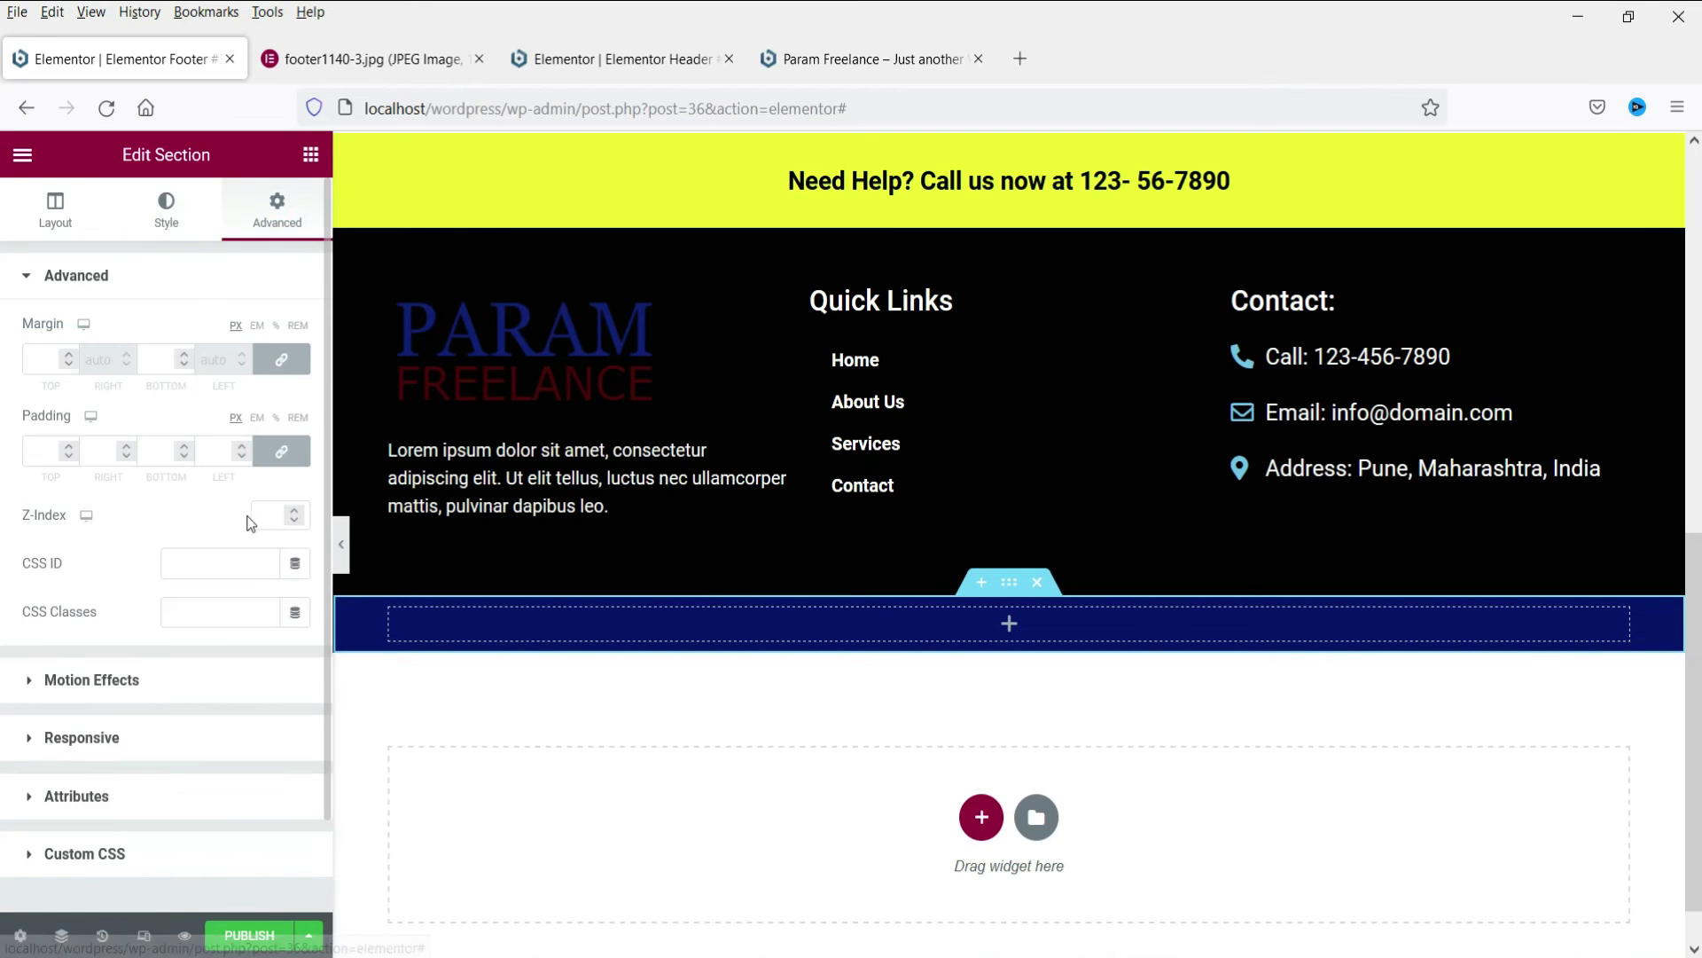
click(43, 447)
text(10)
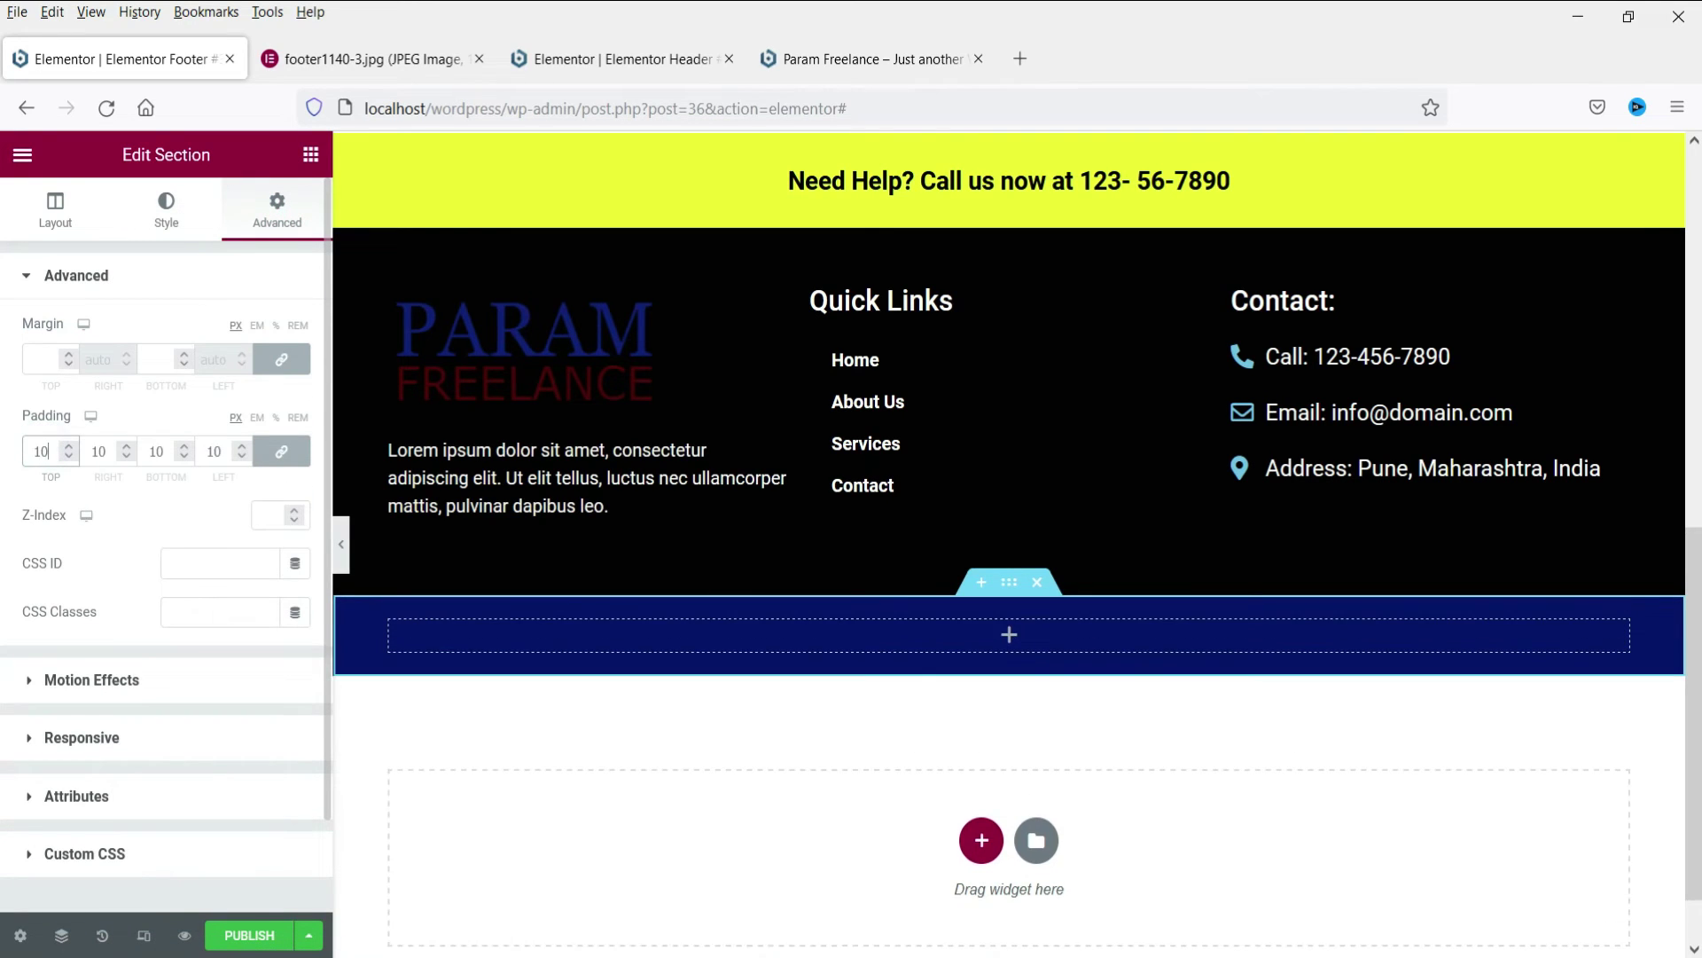
Insert a two-column inner section in the dark blue section and add a Text Editor widget to its first column.
click(1006, 648)
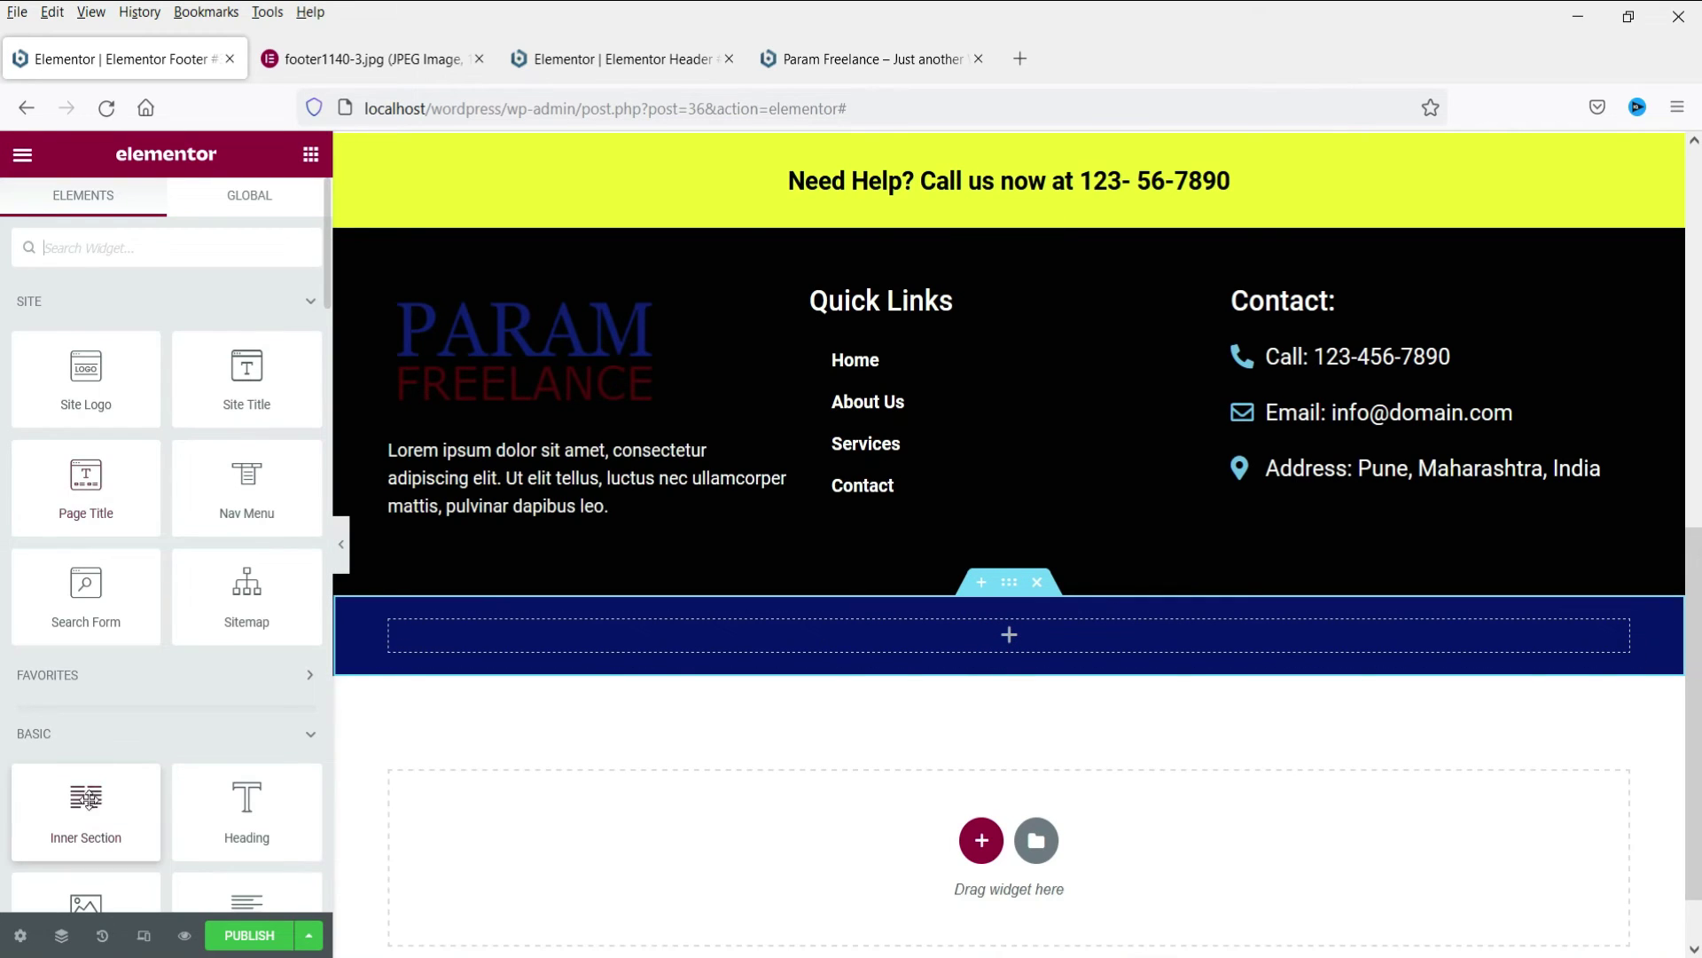
drag(86, 807, 578, 656)
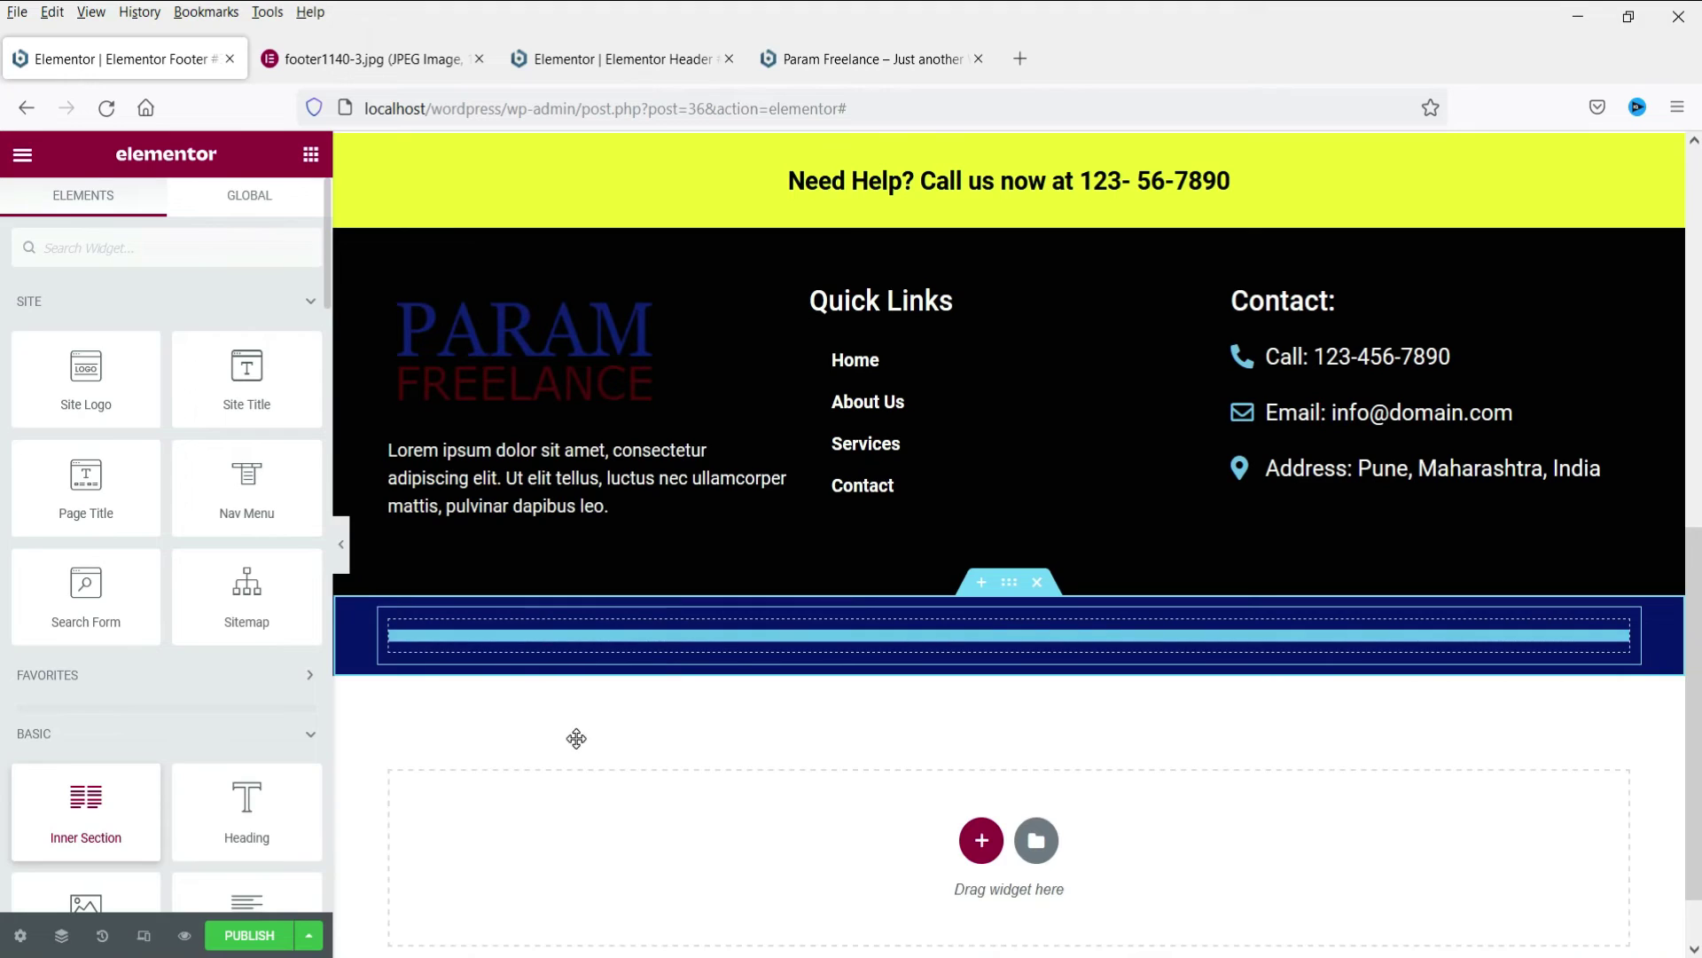
click(701, 650)
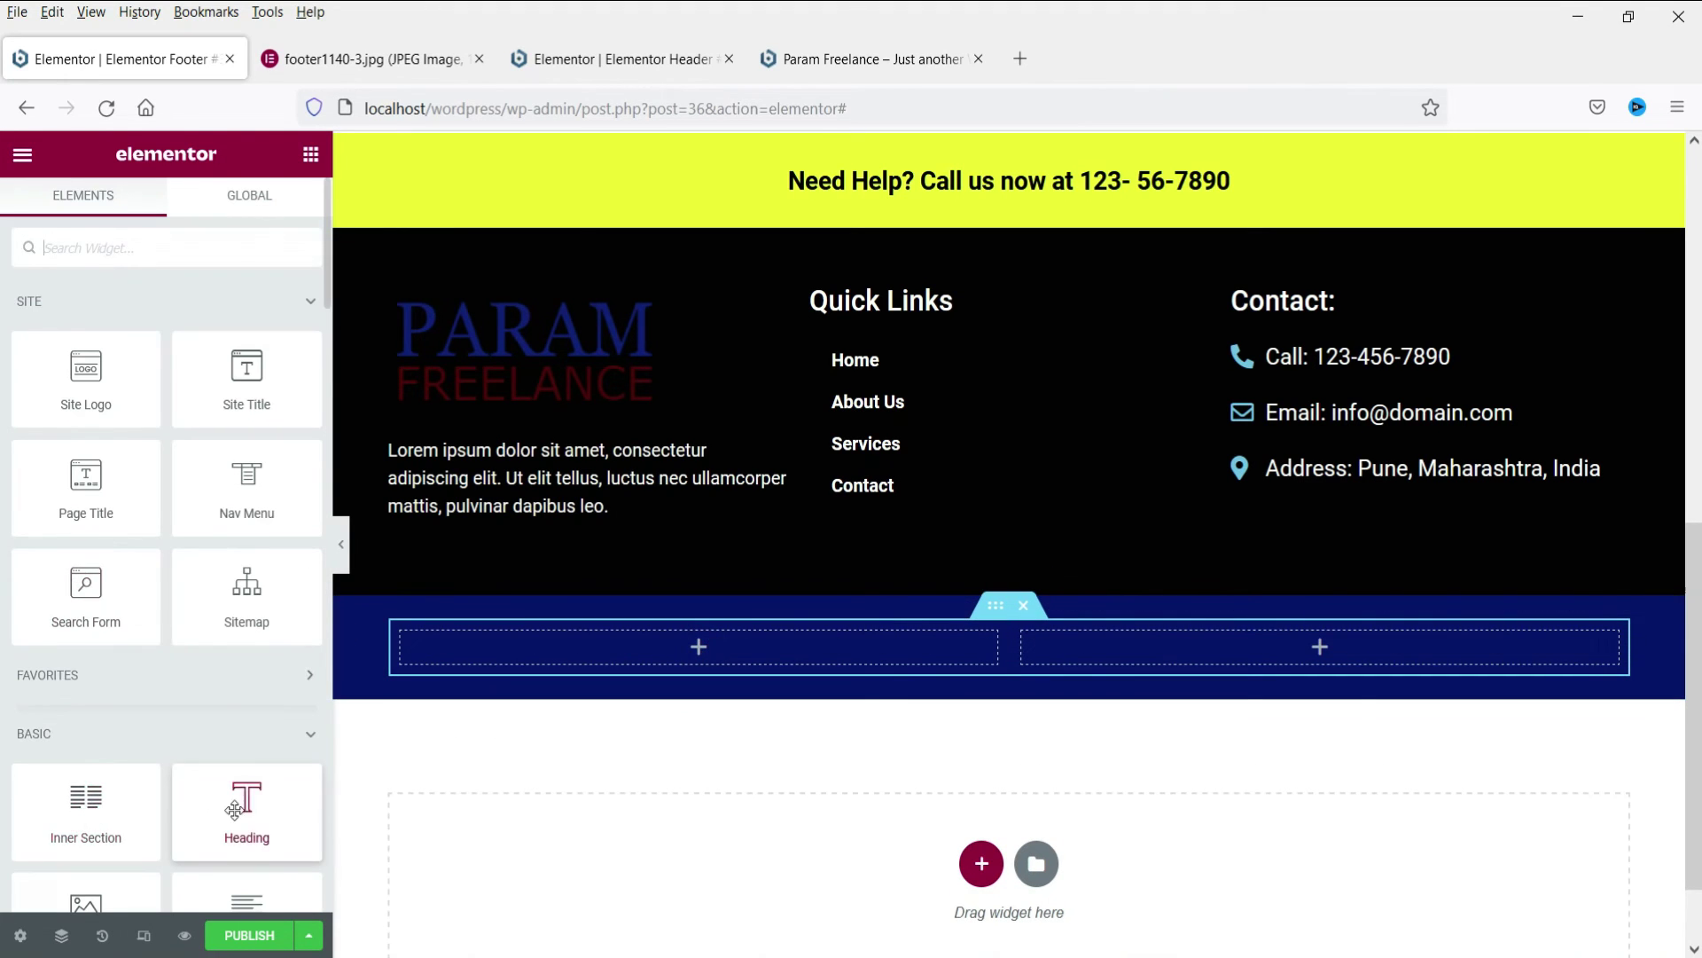
scroll(248, 803, down, 2)
drag(247, 794, 514, 686)
Replace the placeholder text with "&copy; All Rights Reserved." in the HTML text view and set its text color to the global white.
click(258, 344)
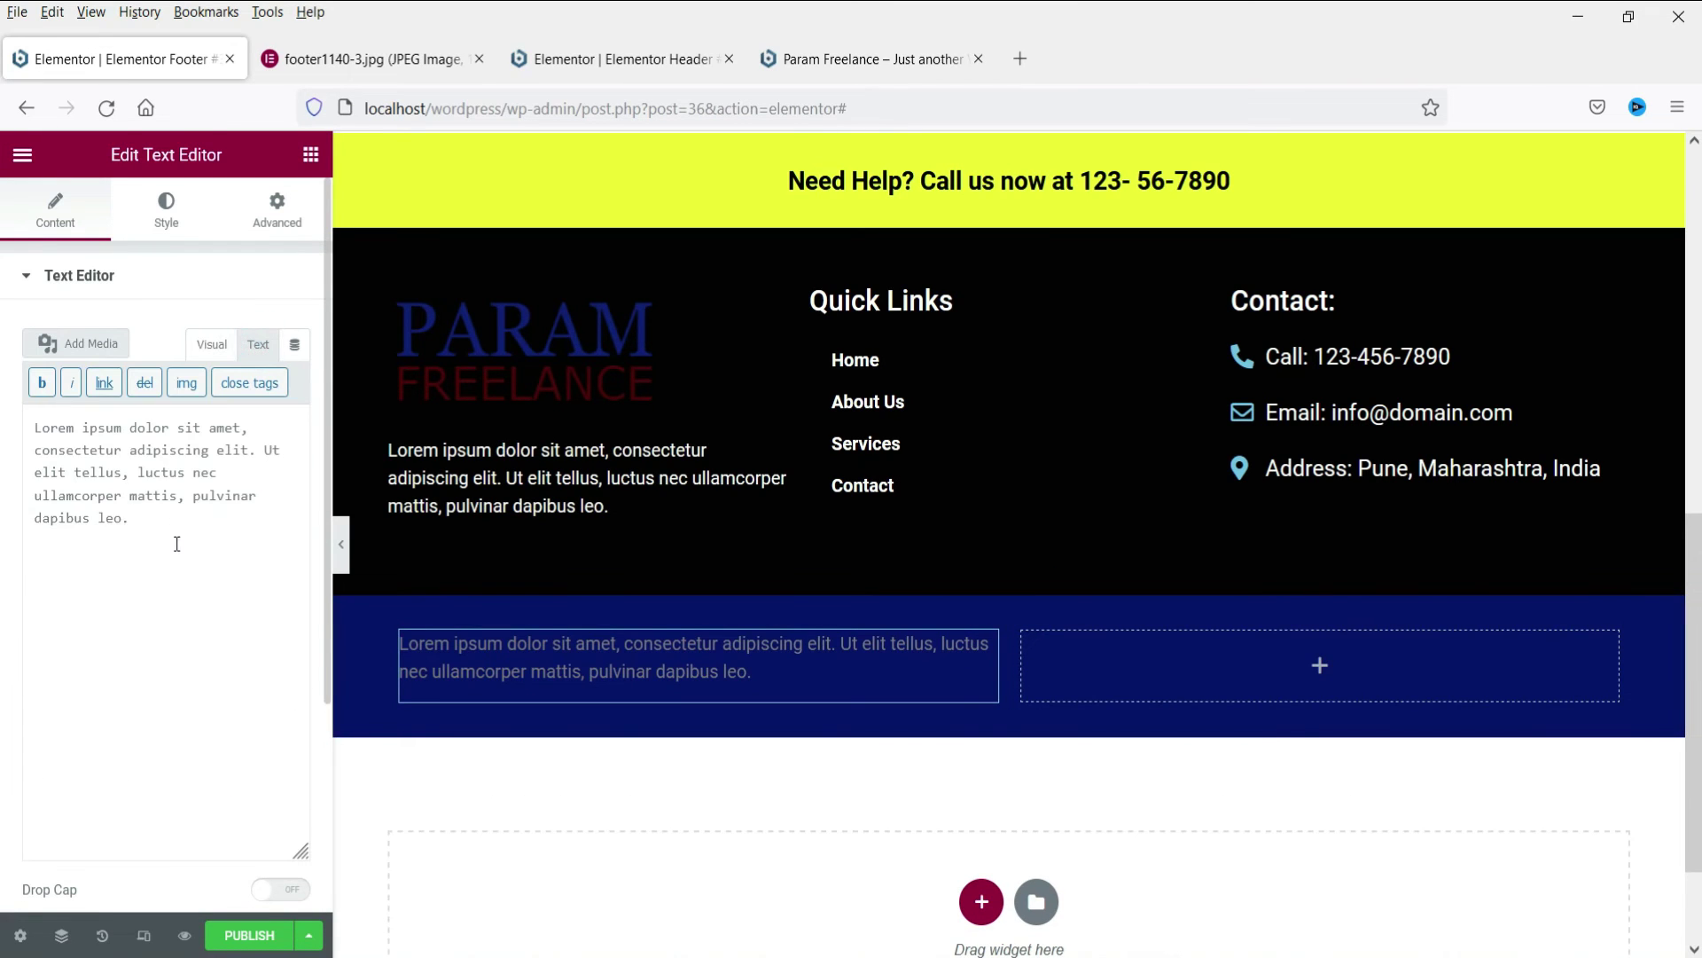
drag(175, 542, 28, 432)
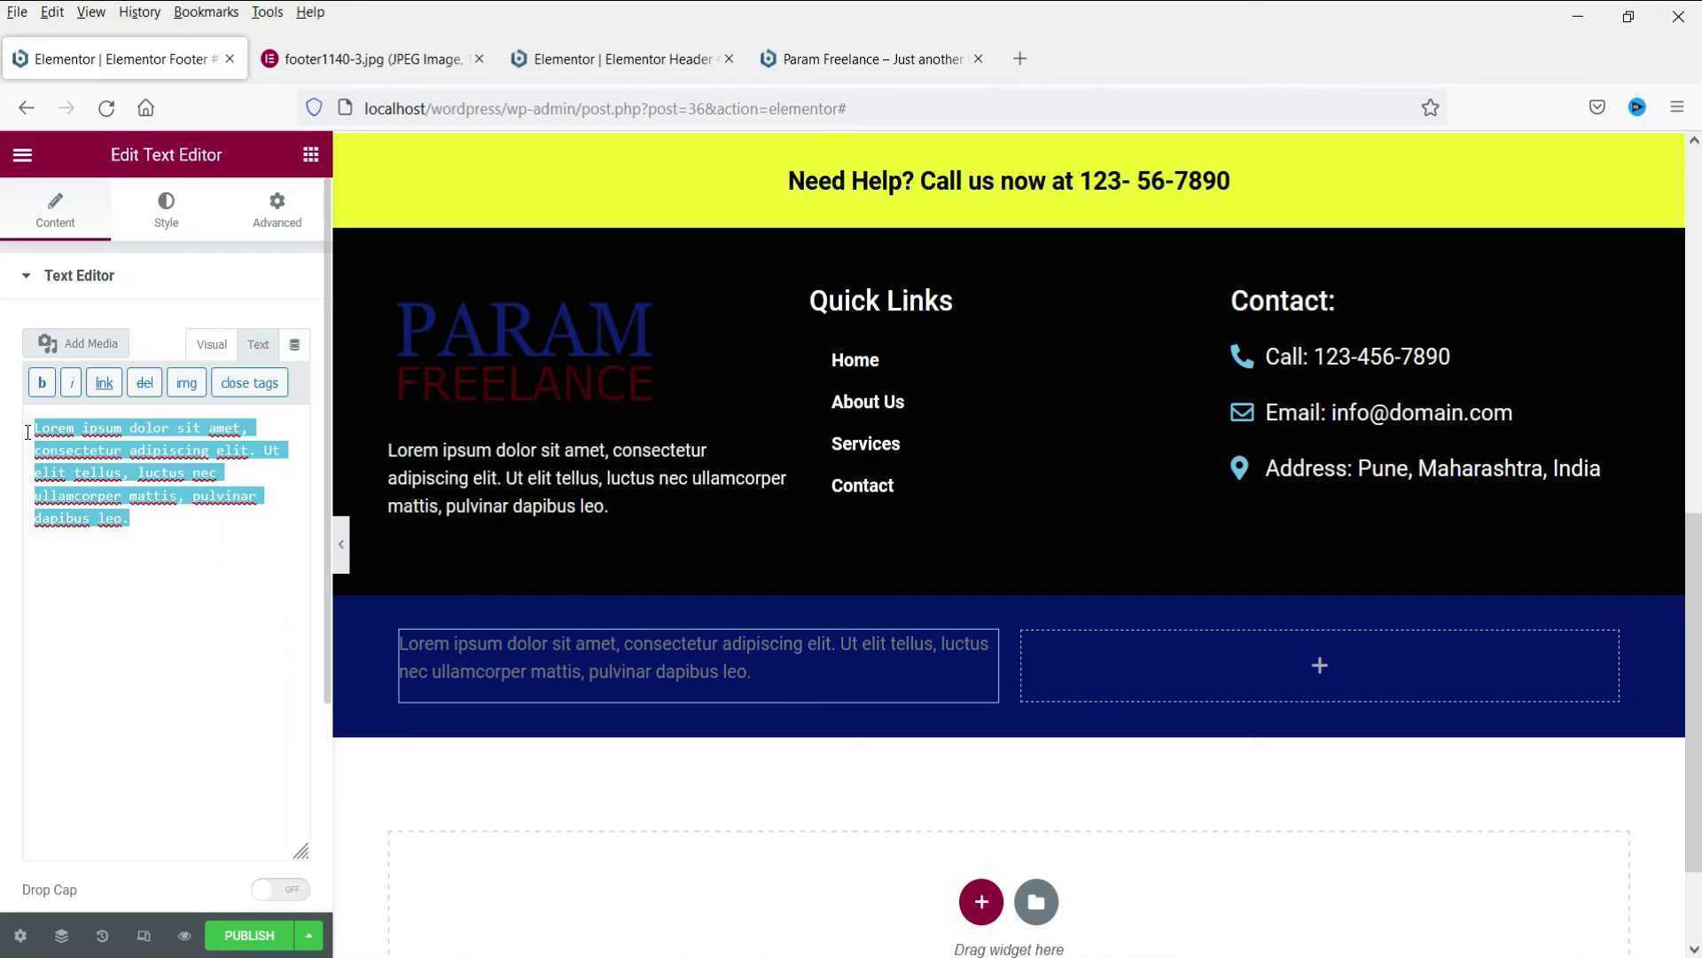
text(&copy; All Rights Reserved.)
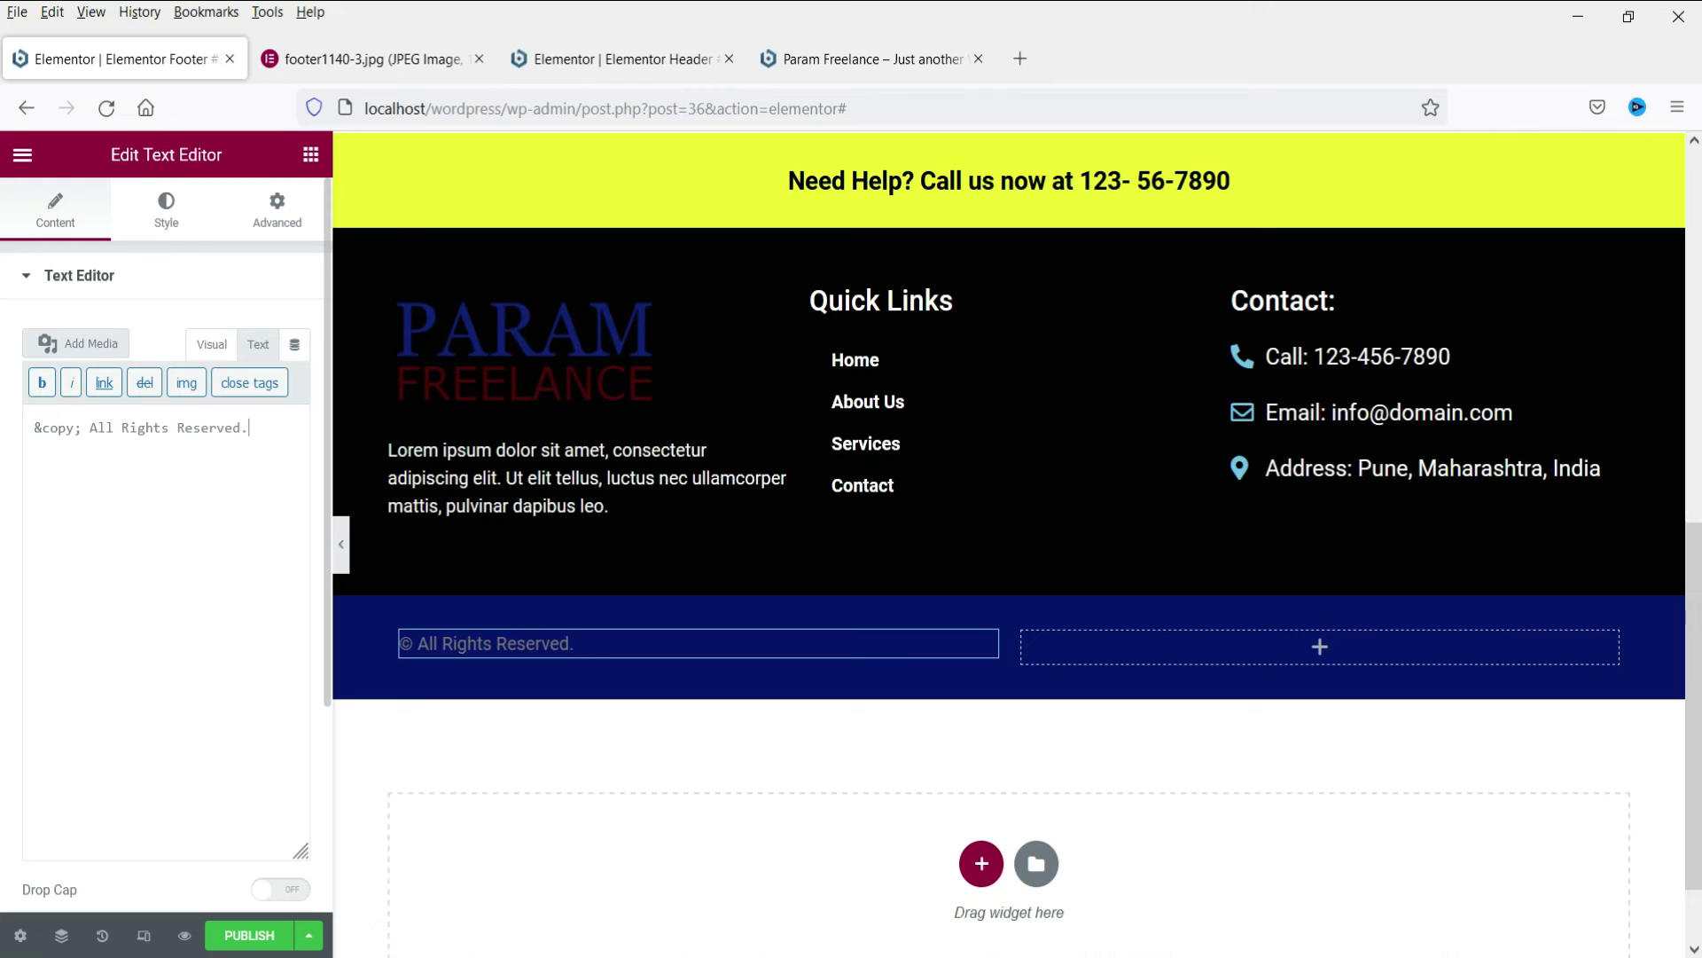
click(174, 228)
click(266, 381)
click(69, 738)
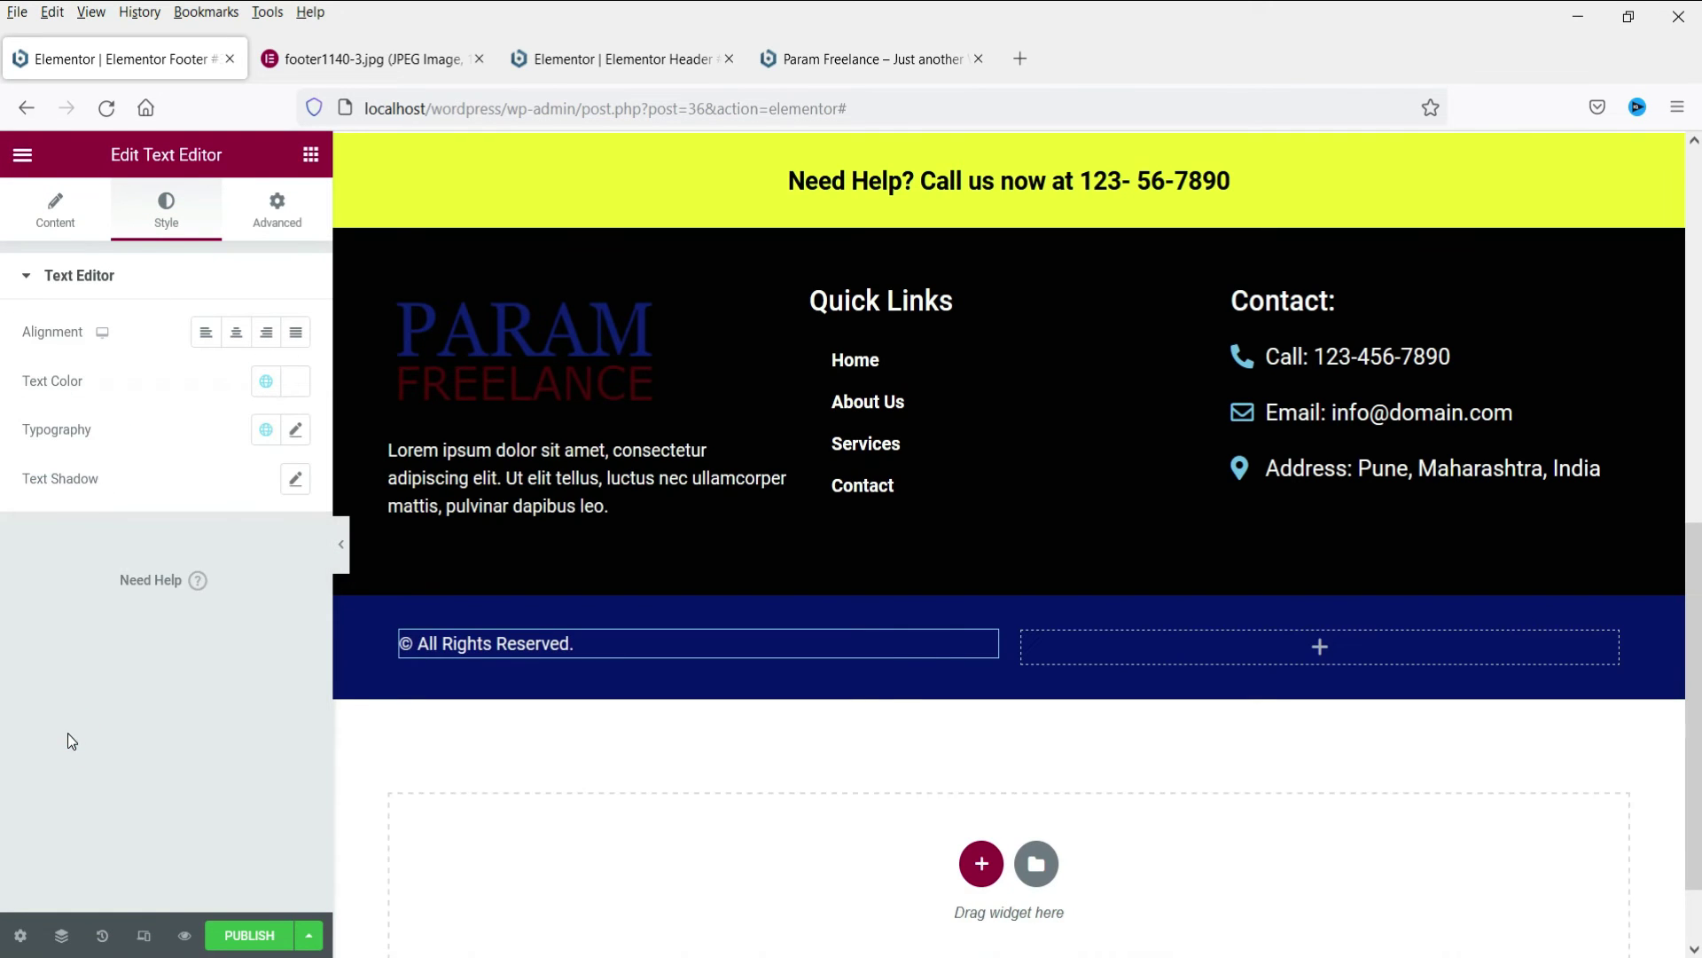
Add a Social Icons widget to the empty second column of the dark blue bar and align it right.
click(1321, 647)
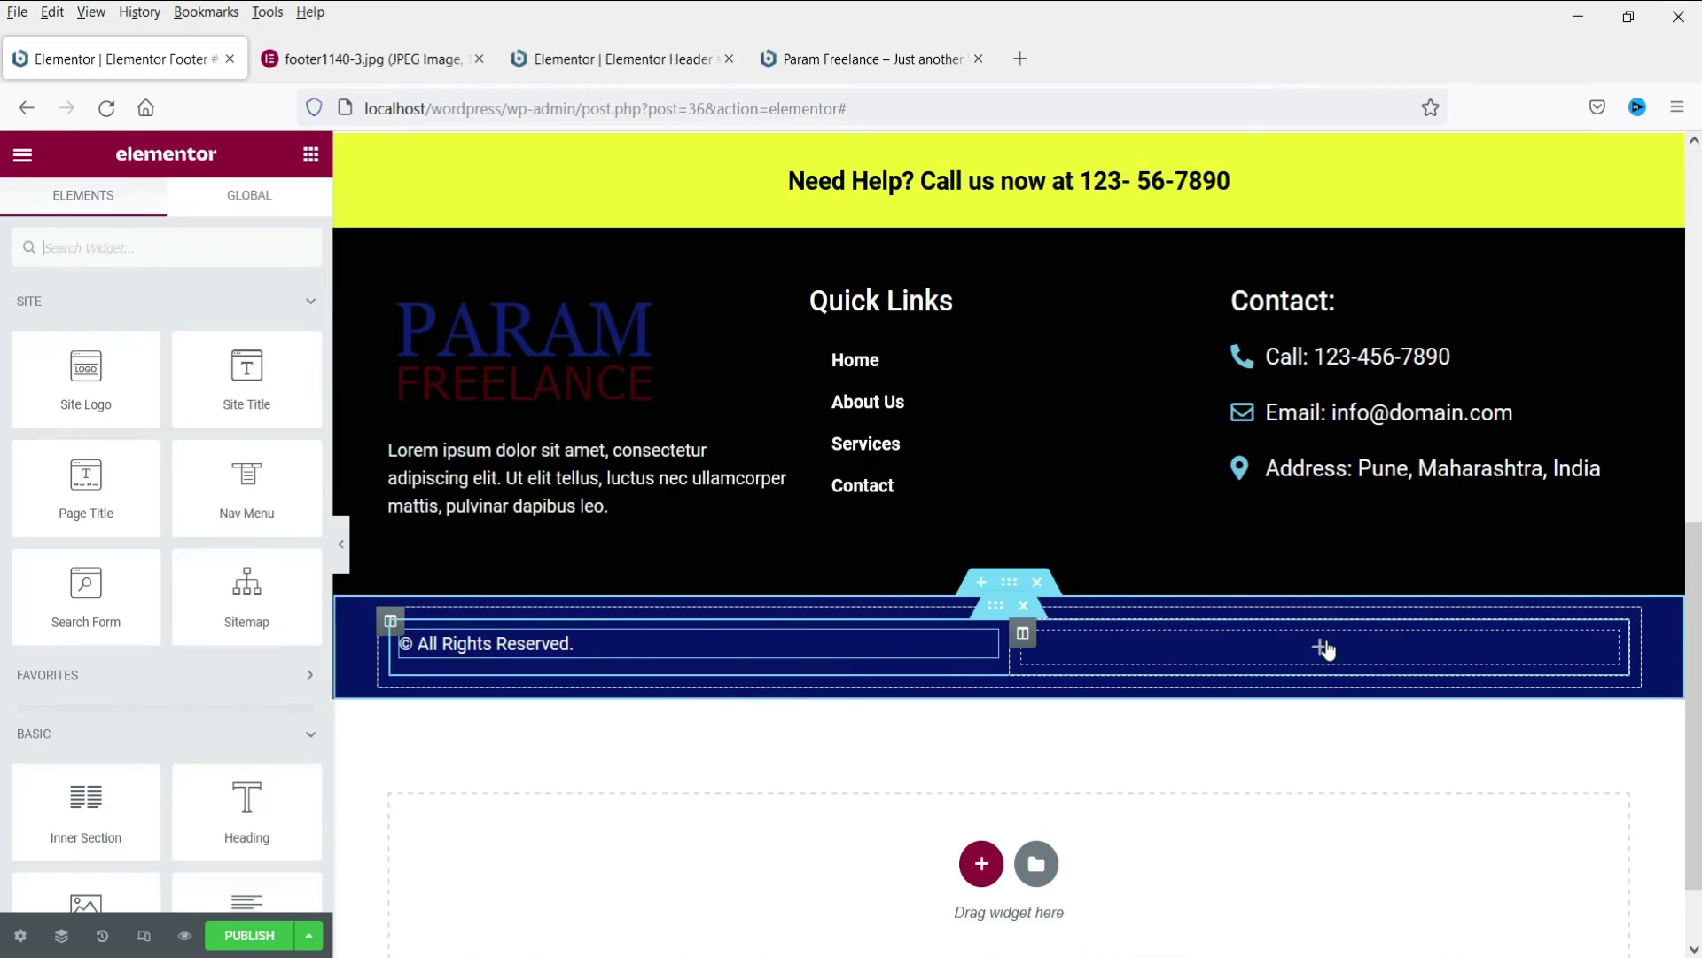
click(136, 249)
text(socia)
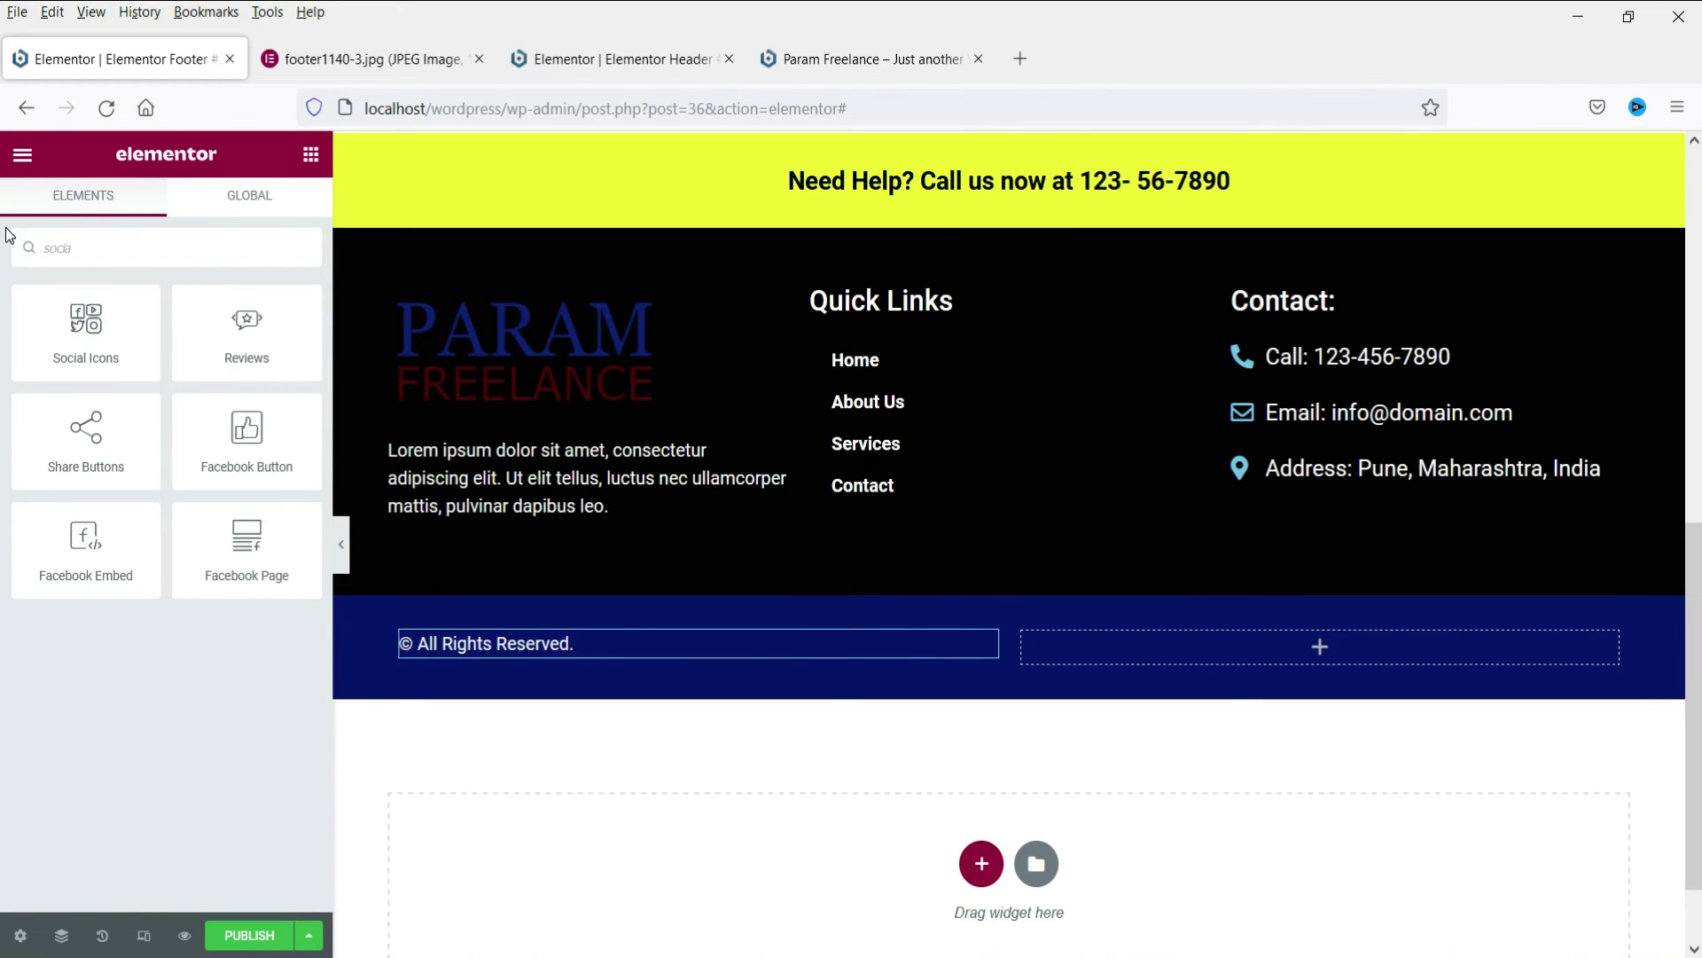
drag(71, 332, 1335, 665)
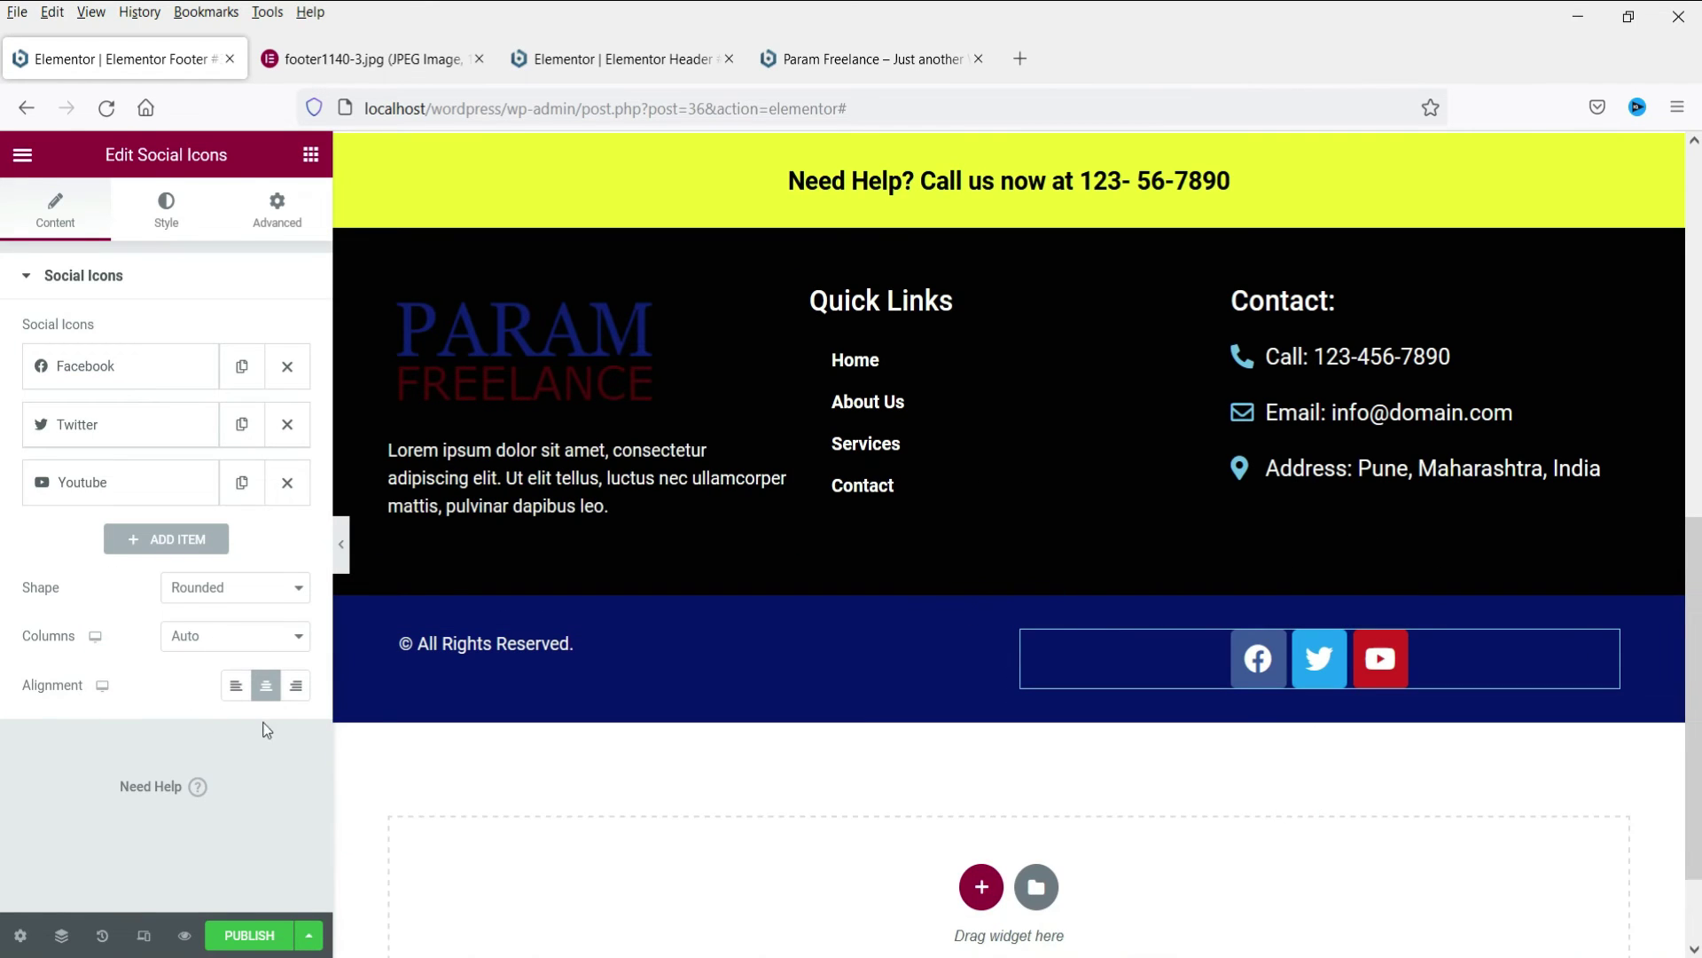
click(296, 685)
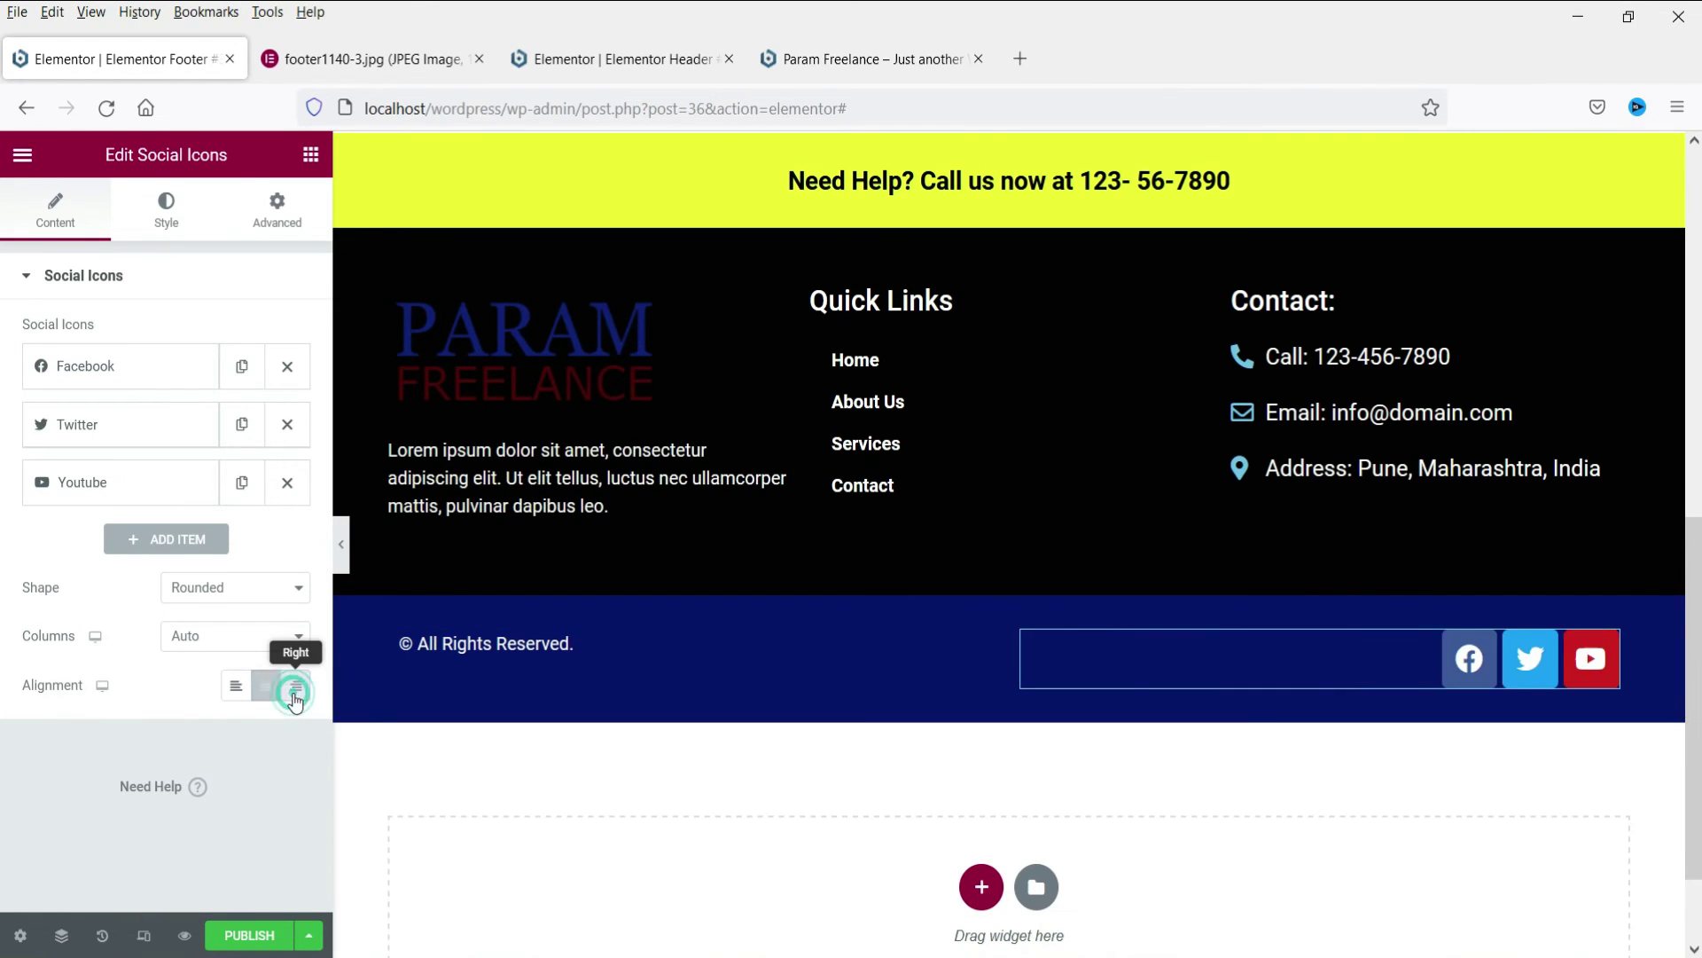
Give the Facebook icon a custom color with the global dark blue as its primary color.
click(142, 359)
click(222, 646)
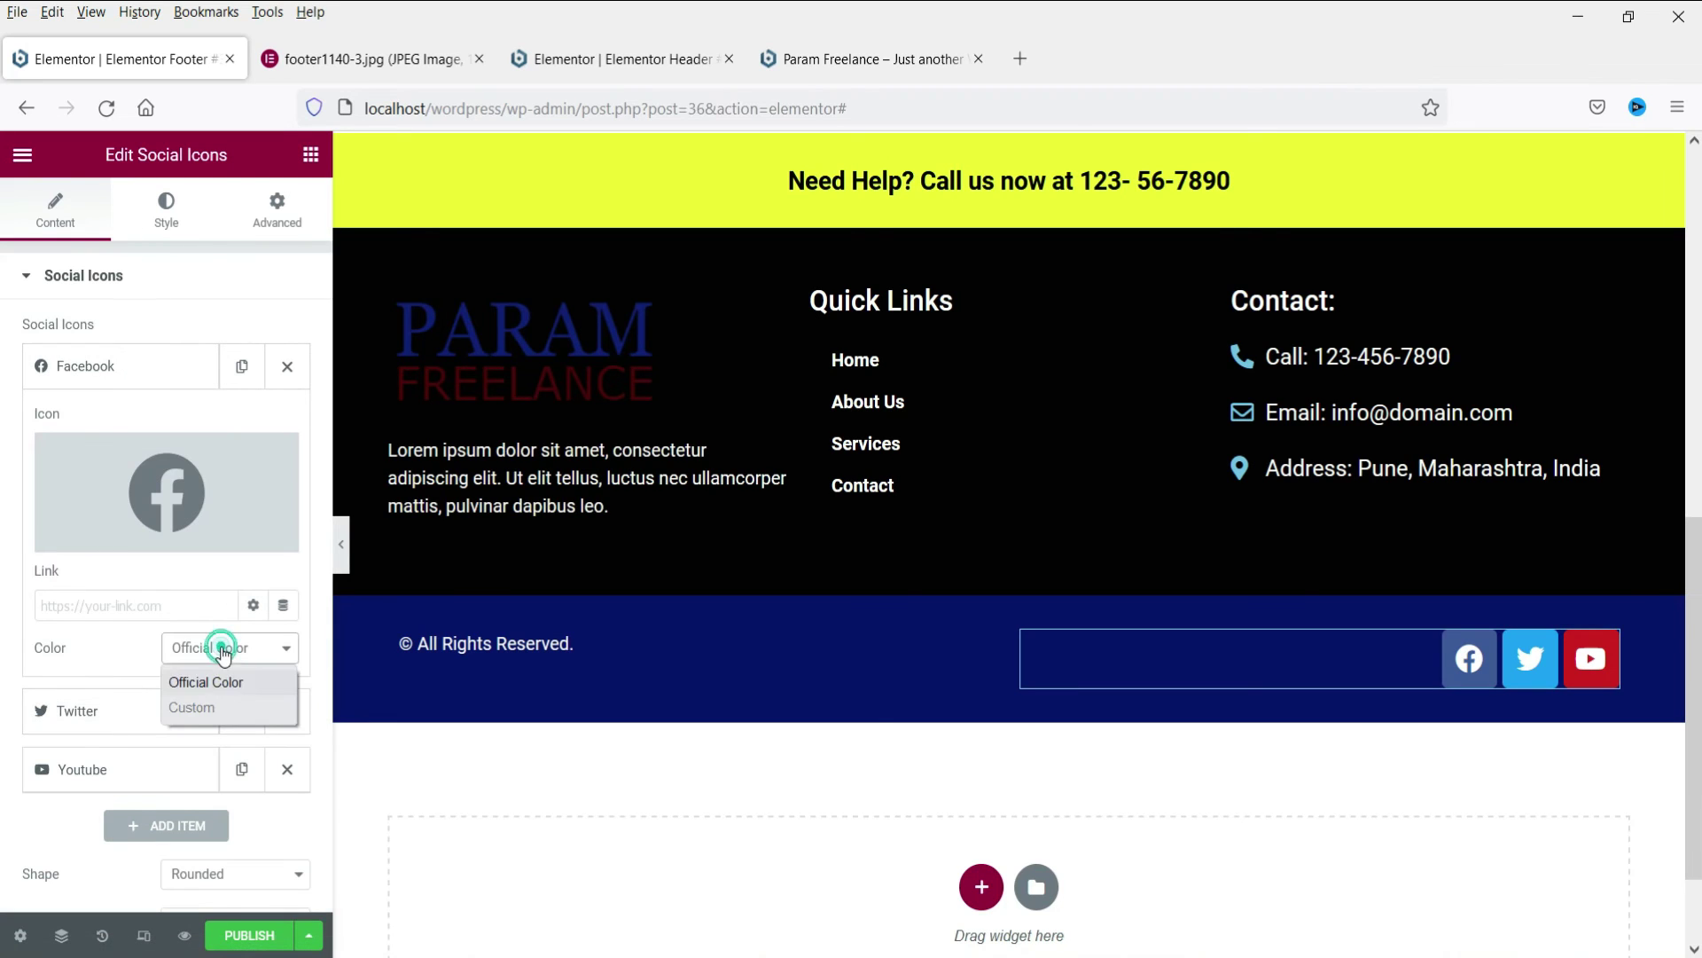
click(192, 708)
click(253, 691)
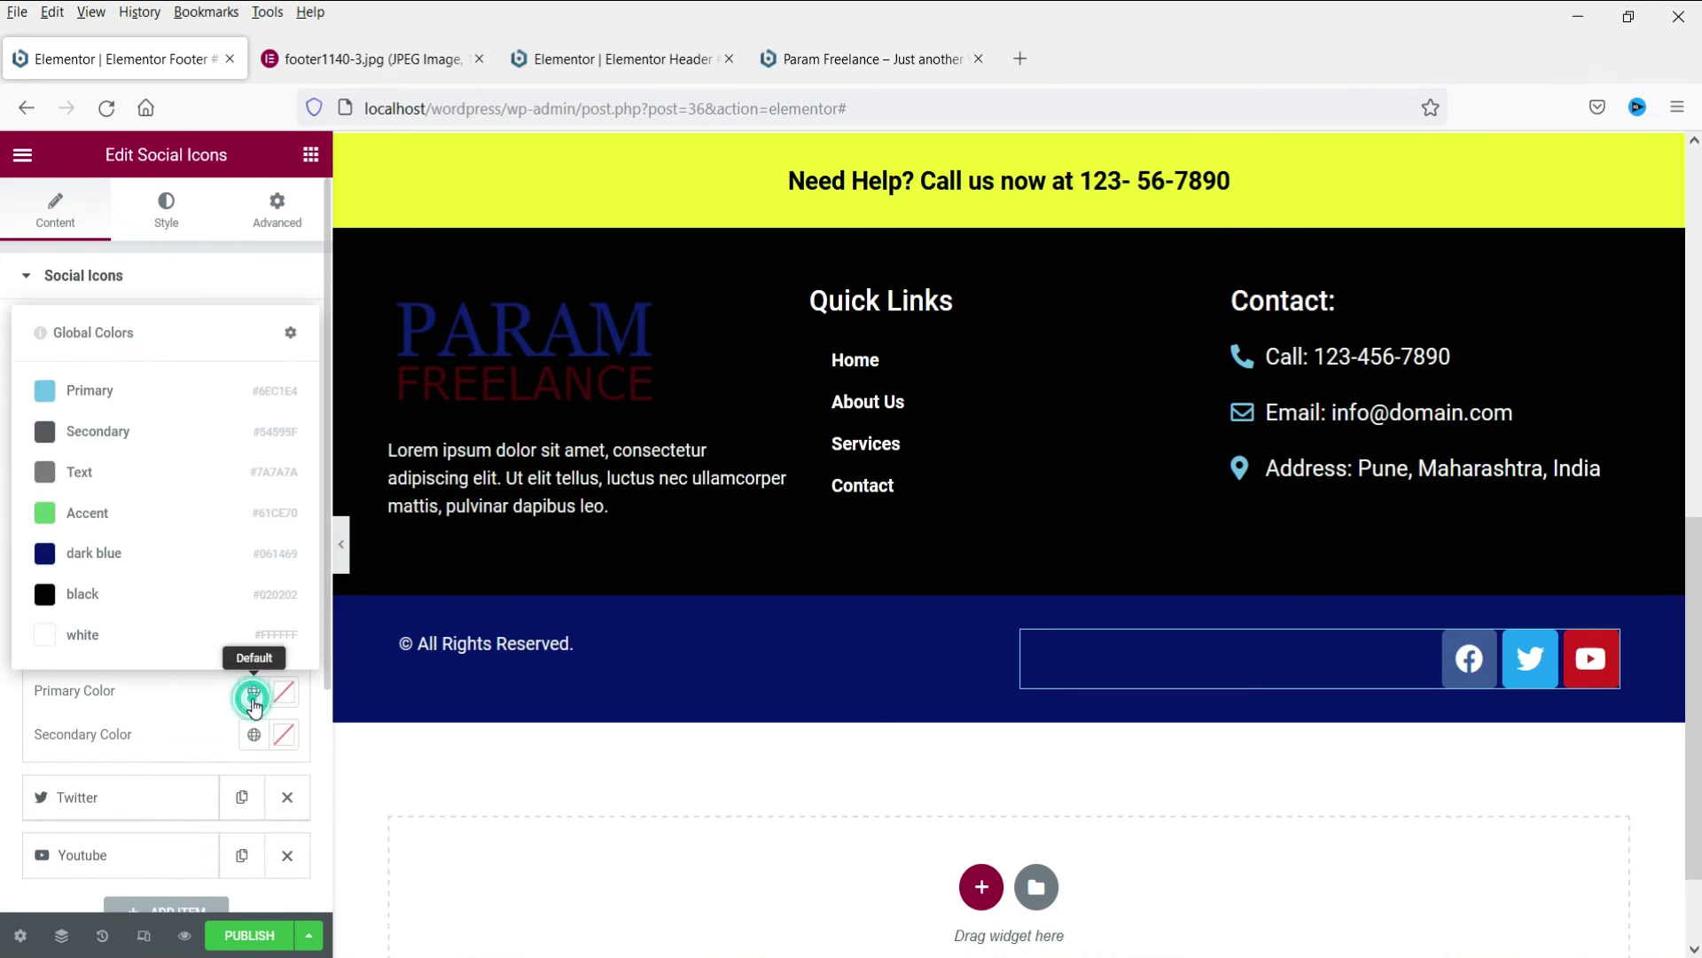
click(77, 556)
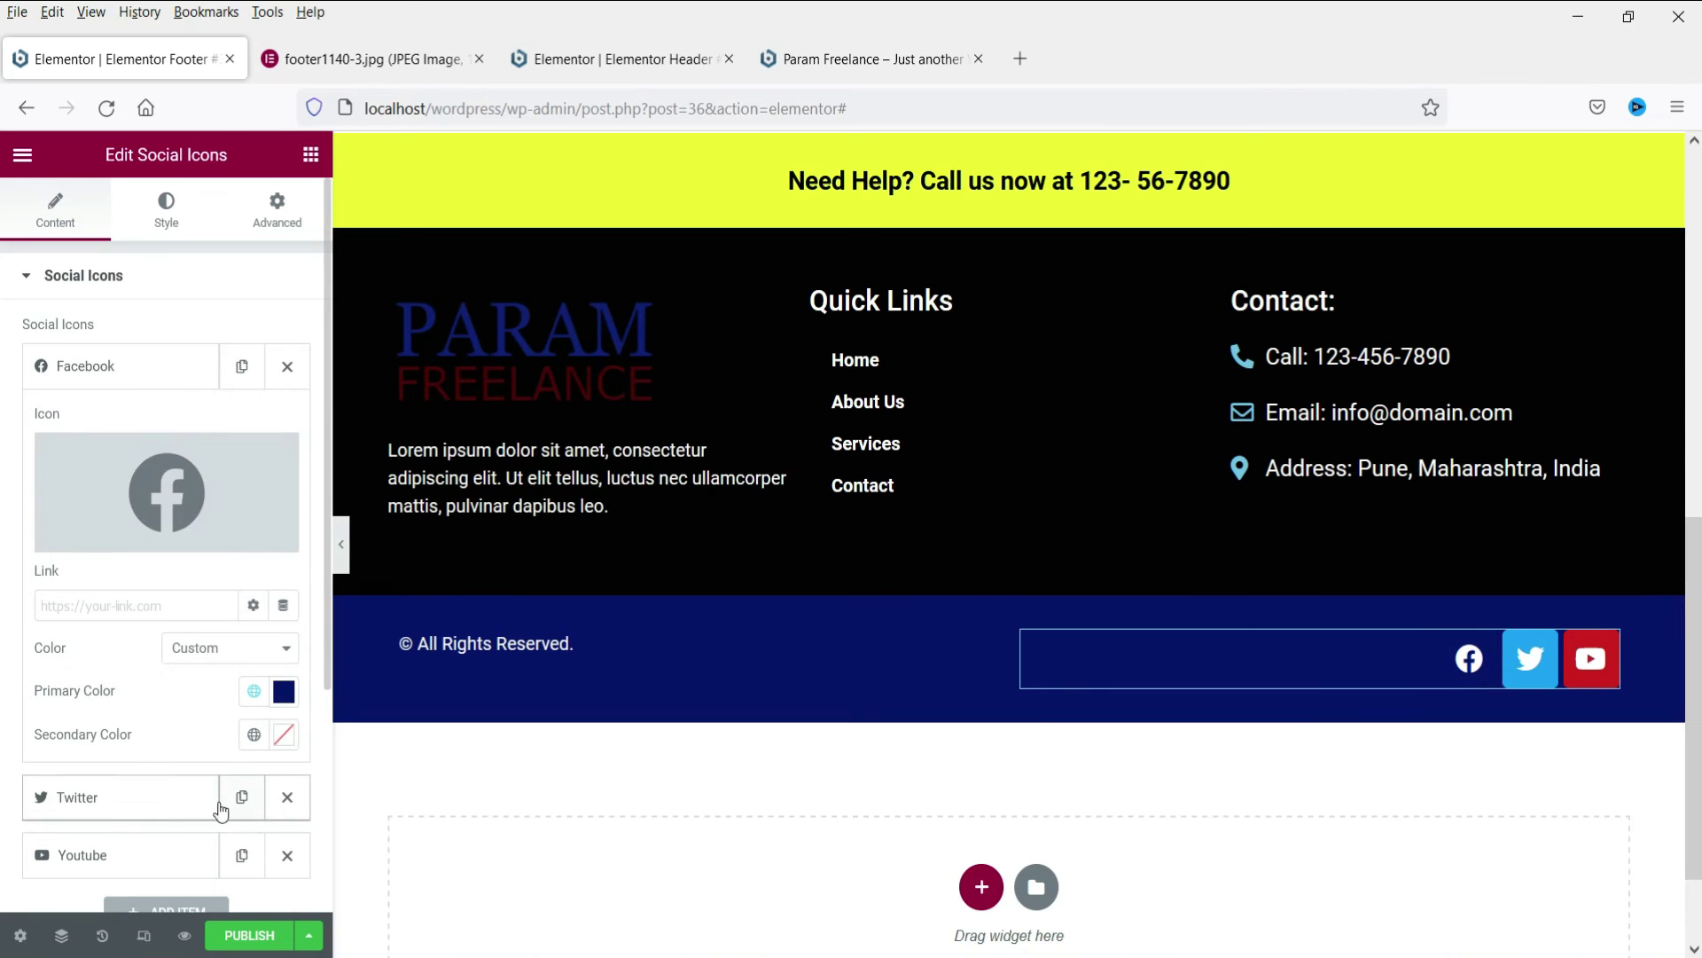
Give the Twitter icon a custom color with the global dark blue as its primary color.
click(142, 803)
click(229, 706)
click(191, 766)
click(254, 750)
click(98, 610)
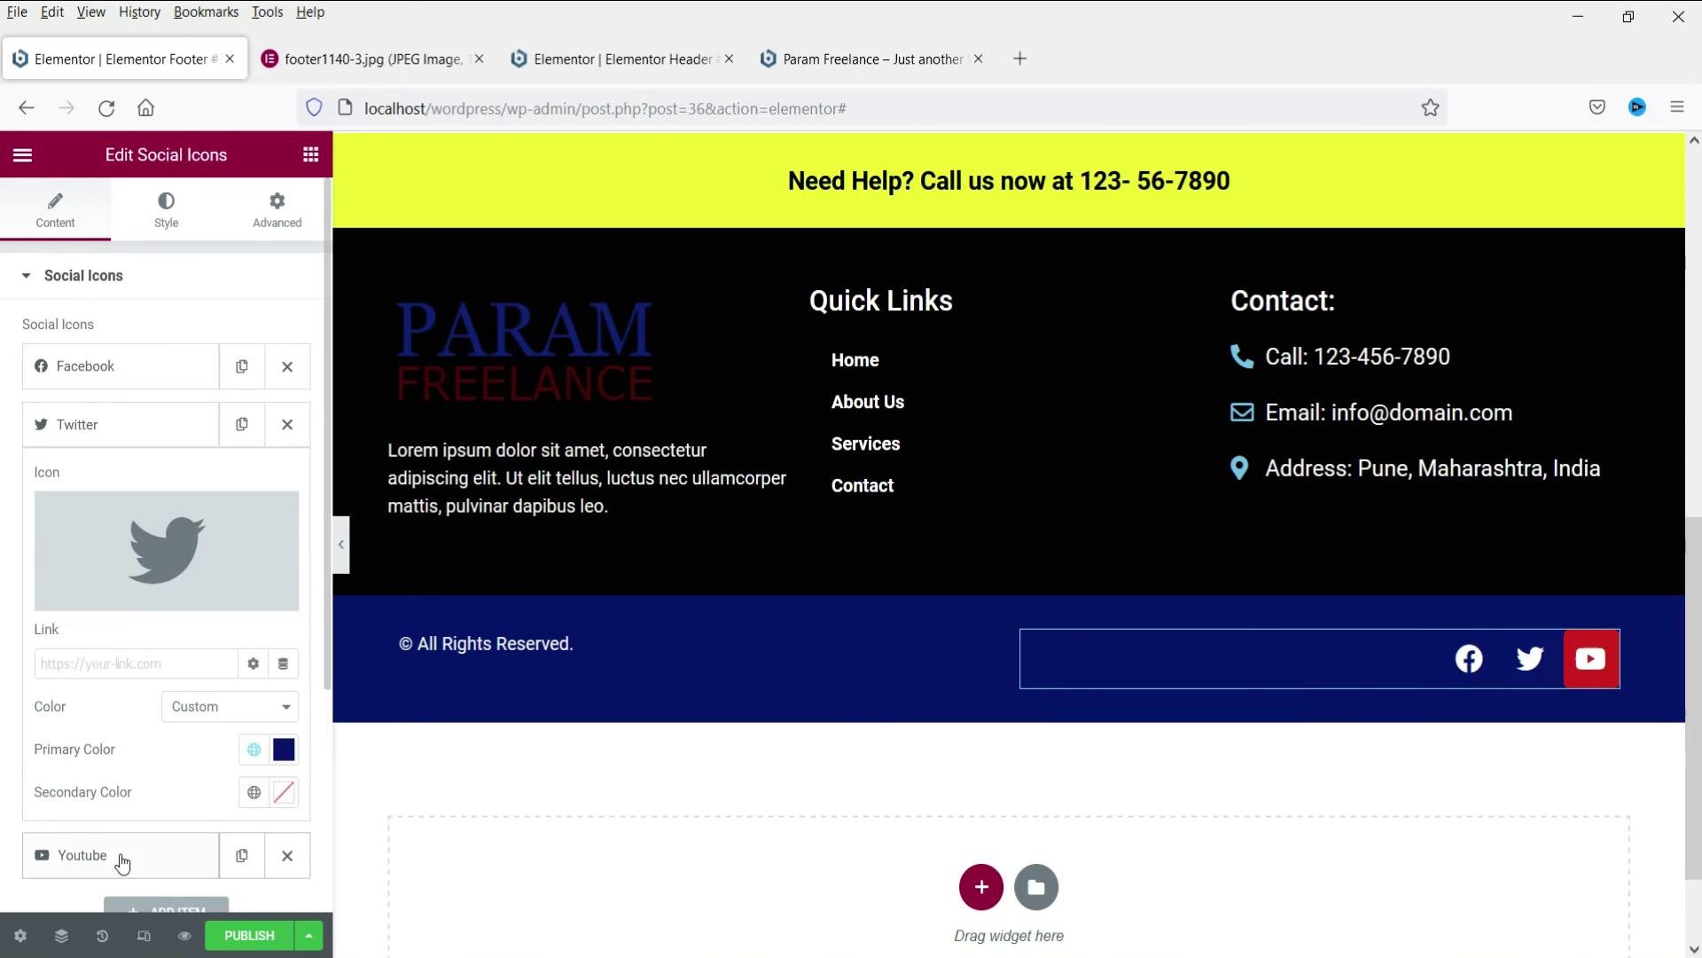
Give the Youtube icon a custom color with the global dark blue as its primary color.
click(122, 862)
click(229, 533)
click(191, 591)
click(253, 576)
click(104, 439)
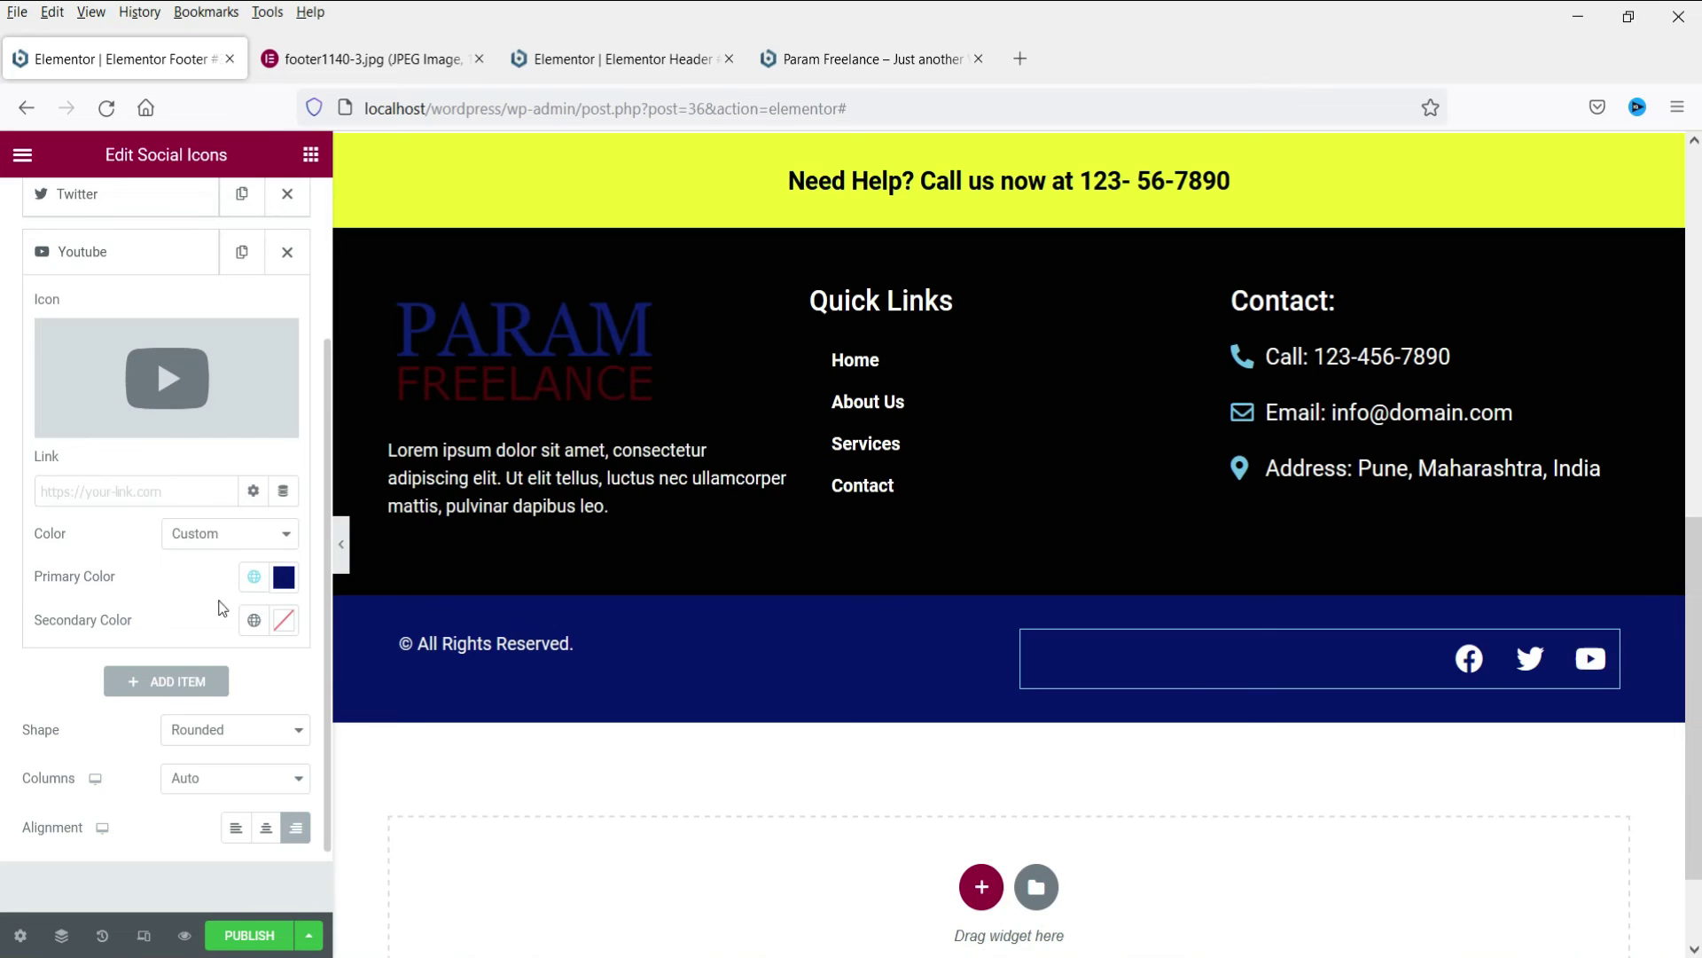
Set the social icons' size to 23.
scroll(155, 612, up, 3)
click(163, 211)
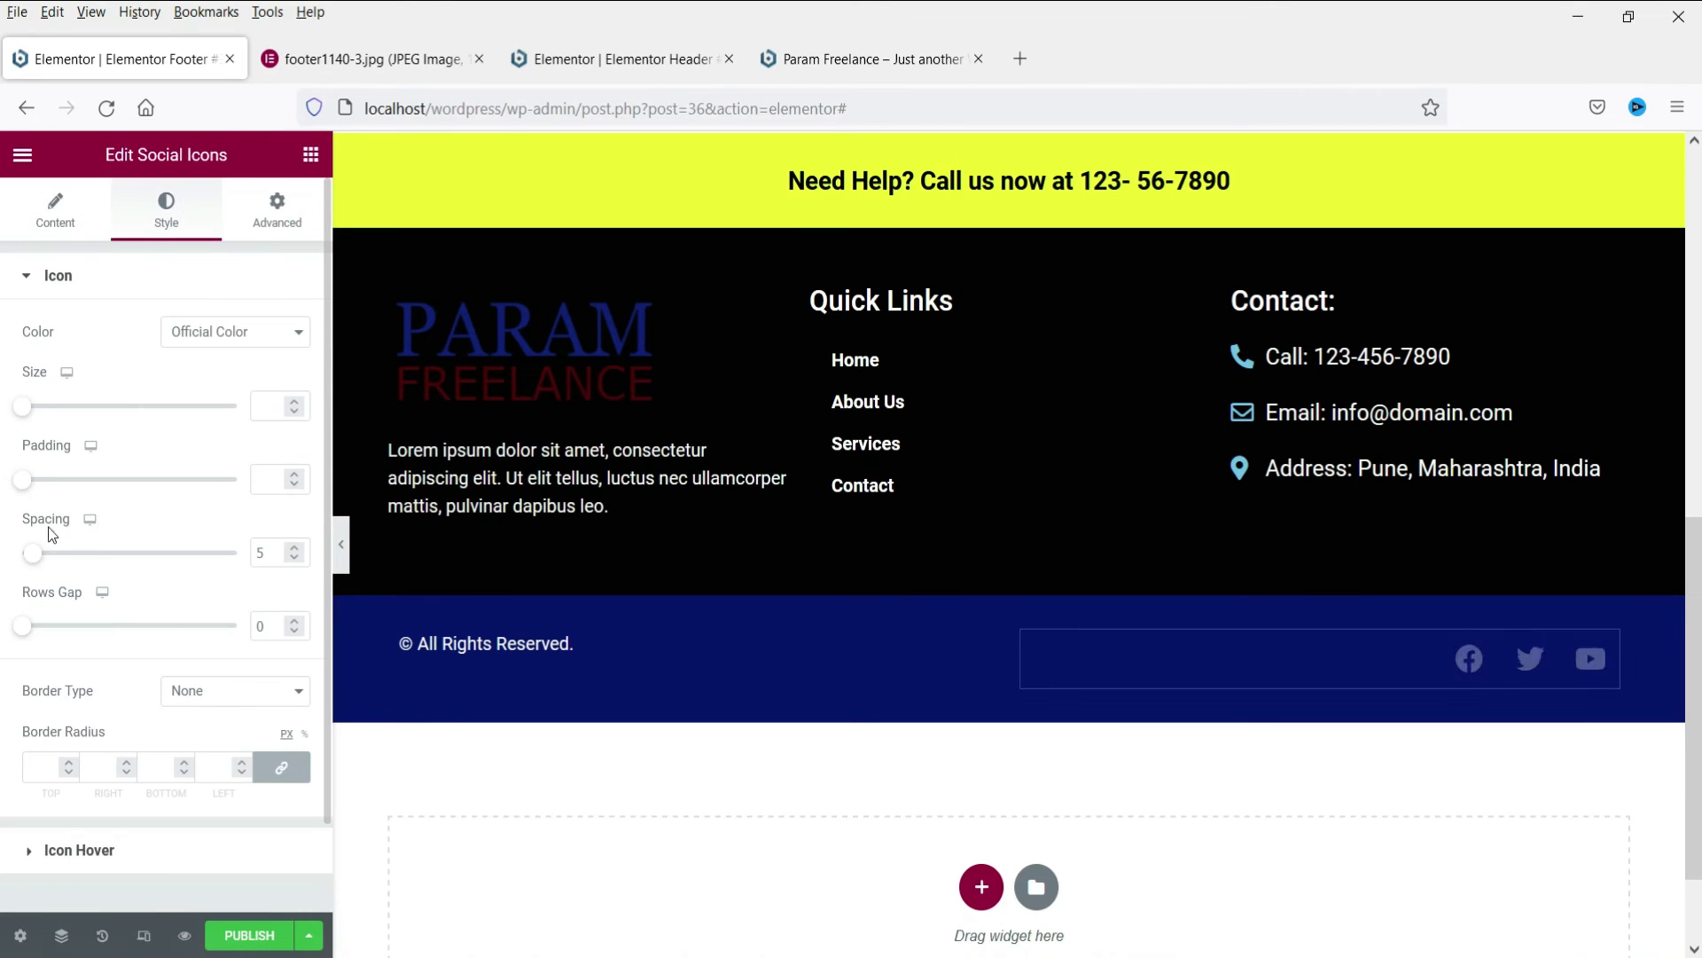
click(33, 407)
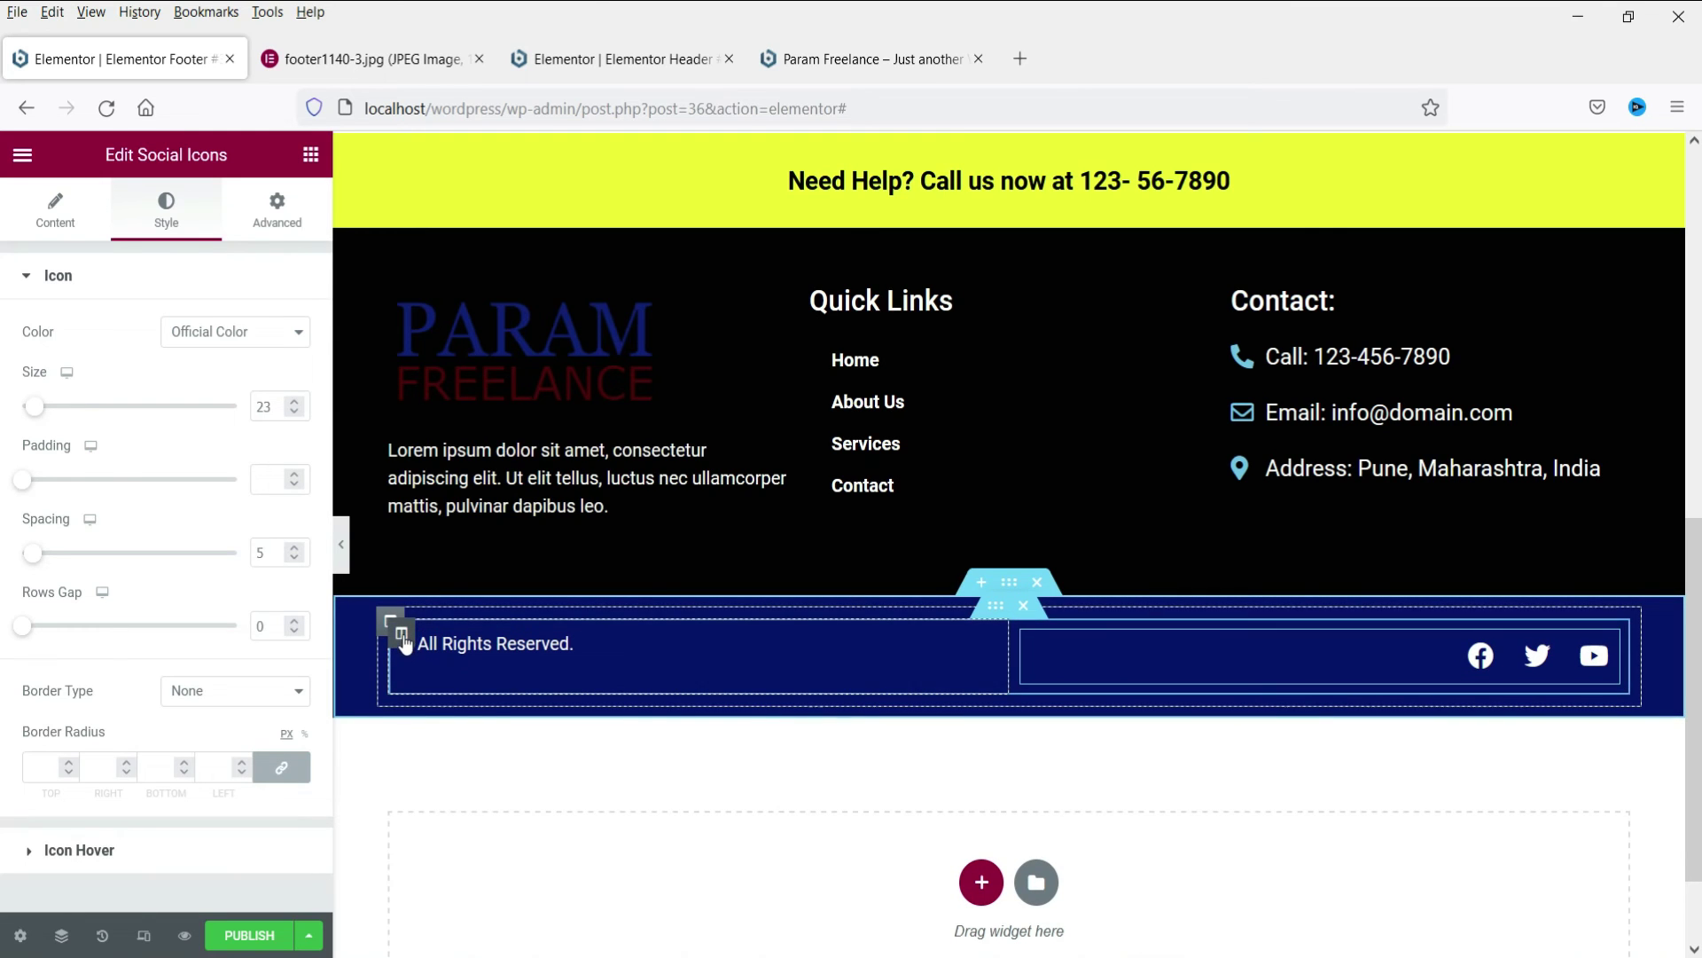
Set the vertical alignment of both inner columns, the copyright one and the social icons one, to Middle.
click(401, 633)
click(202, 382)
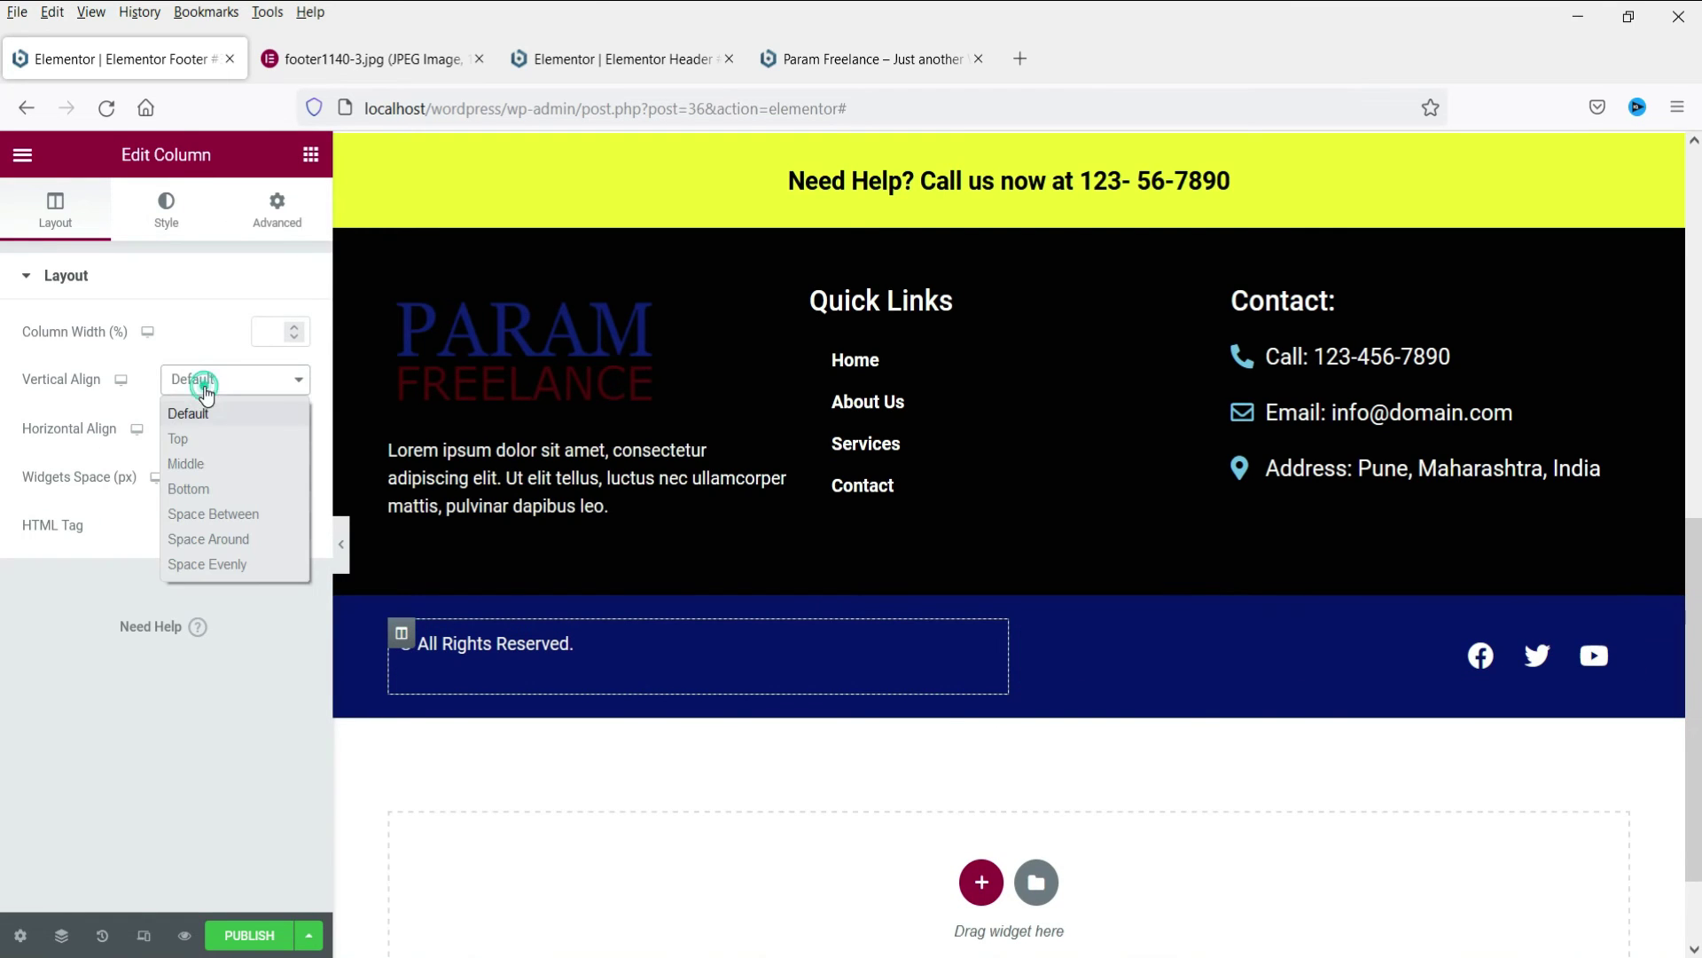
click(214, 468)
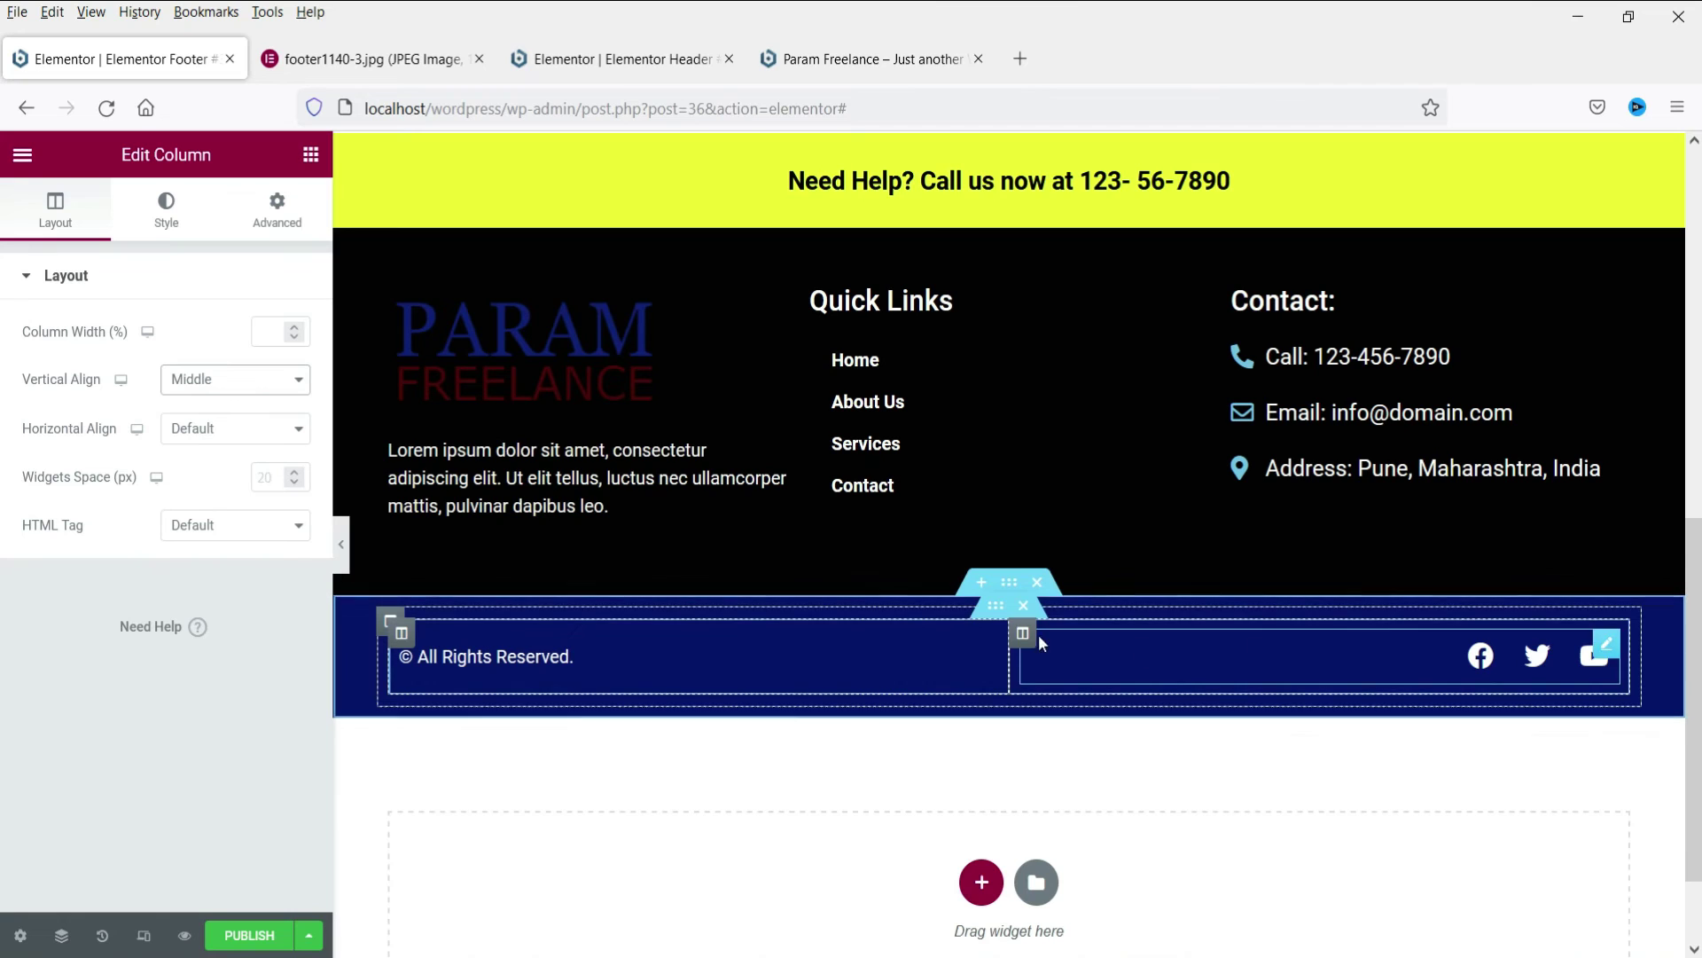
click(1020, 635)
click(235, 380)
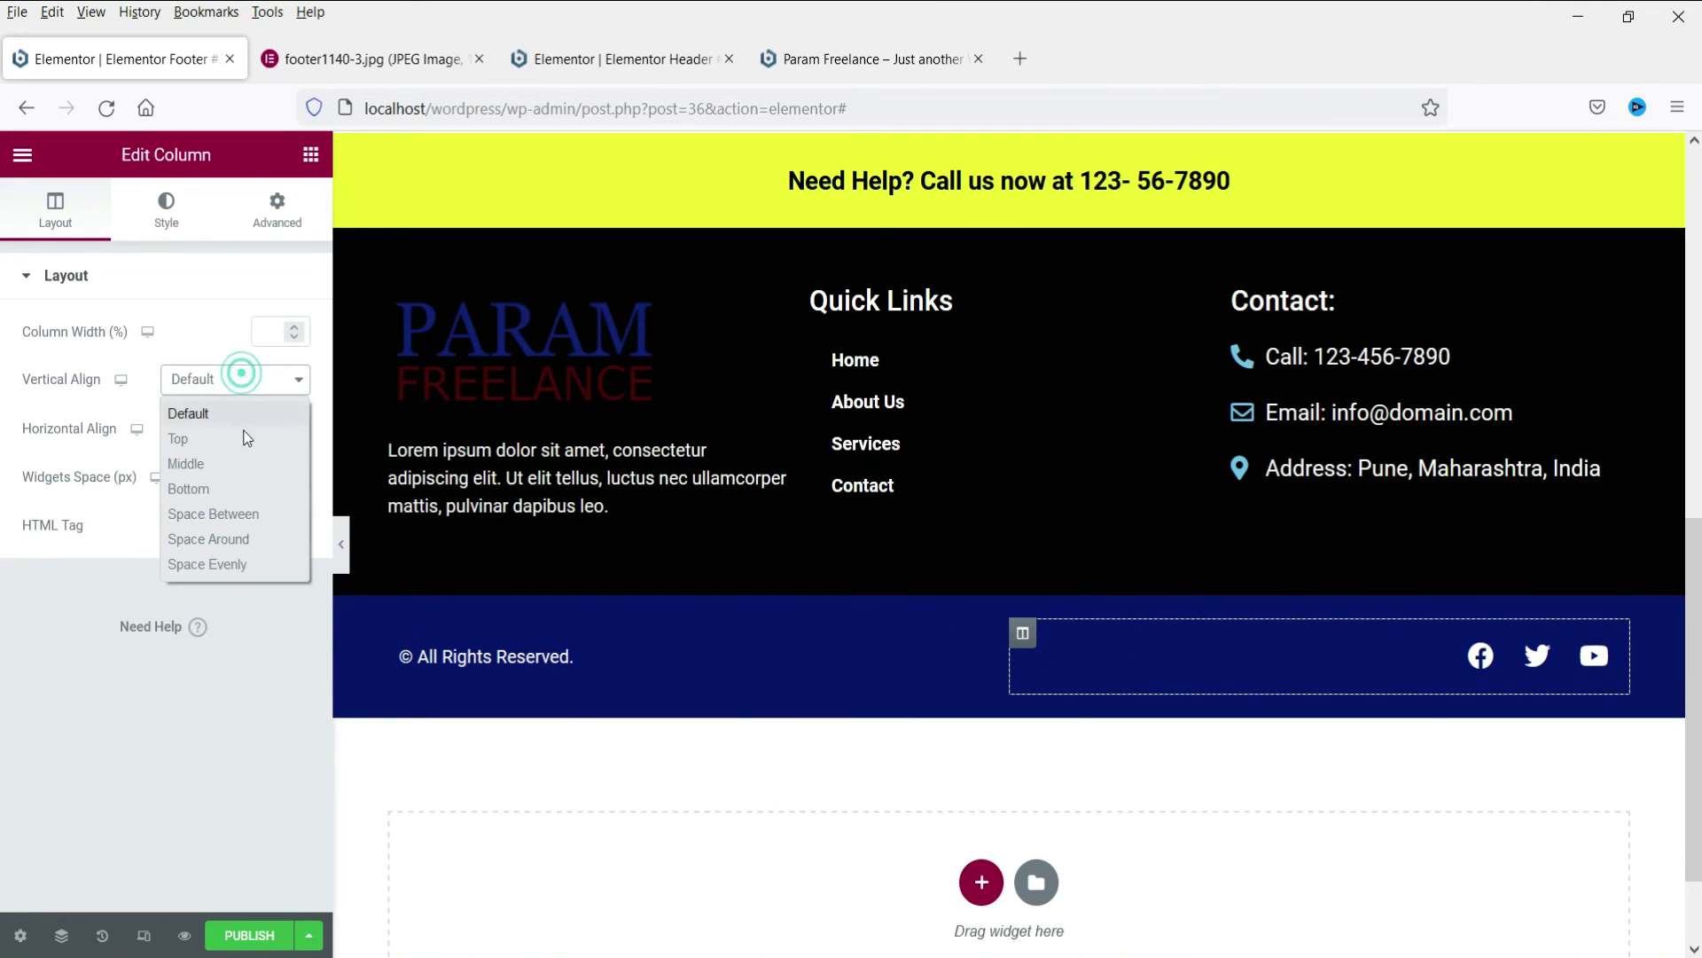
click(243, 463)
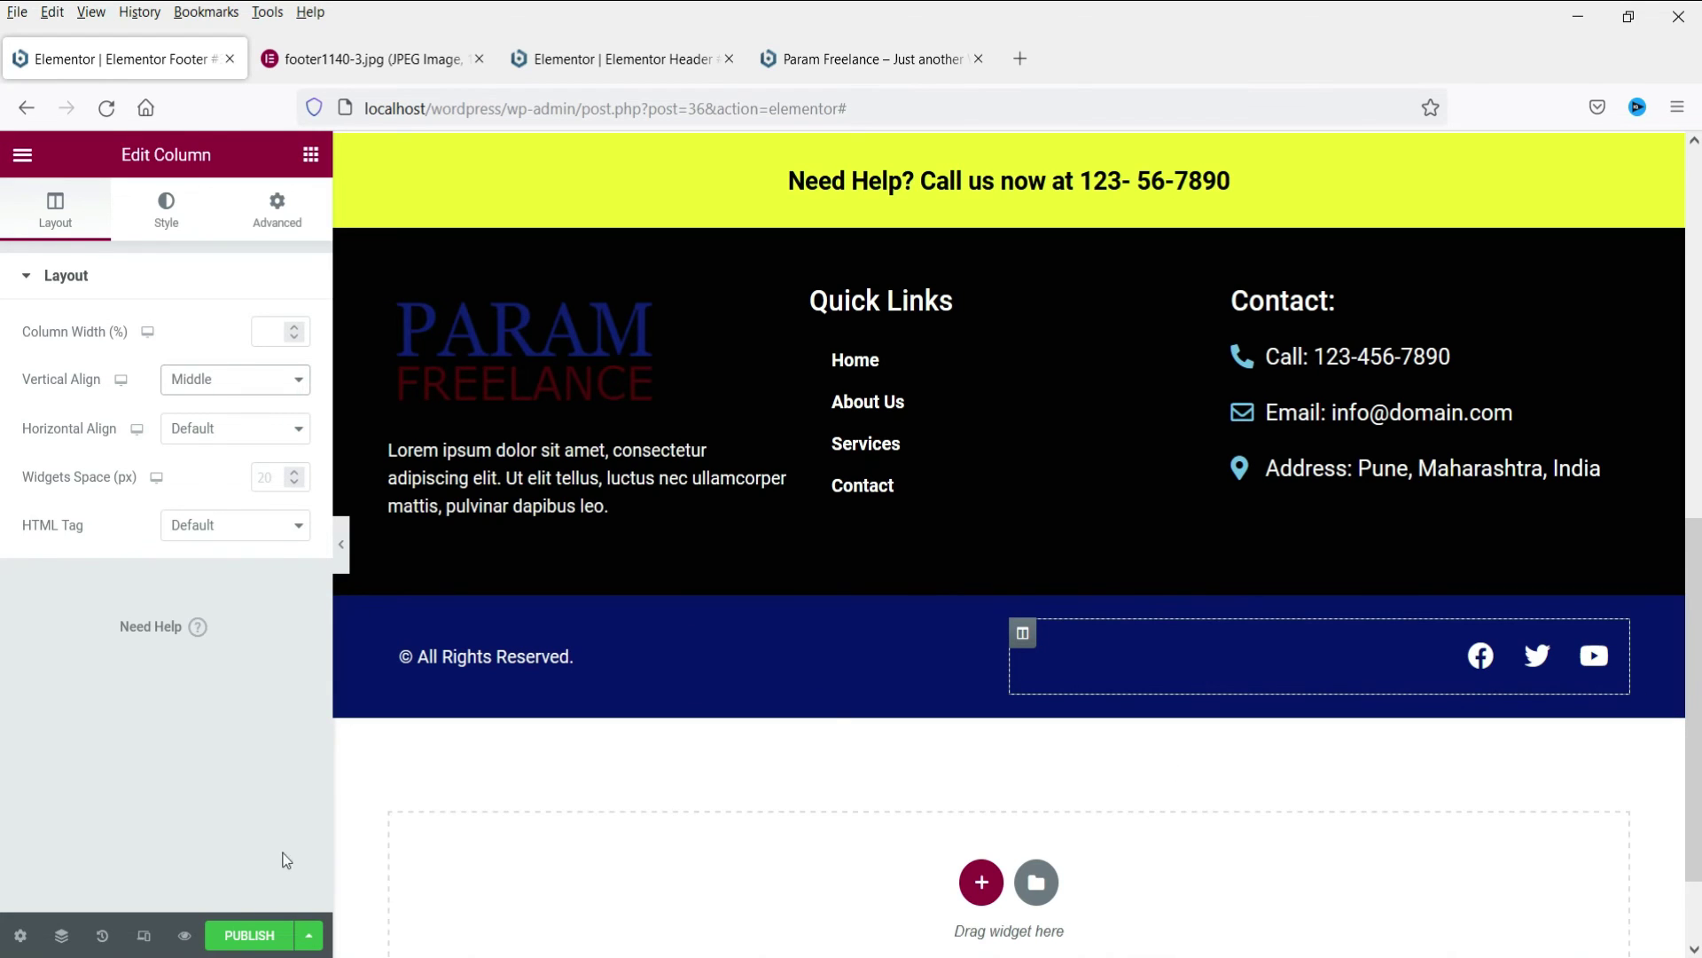
Publish the footer template with a display condition that includes the Entire Site.
click(245, 937)
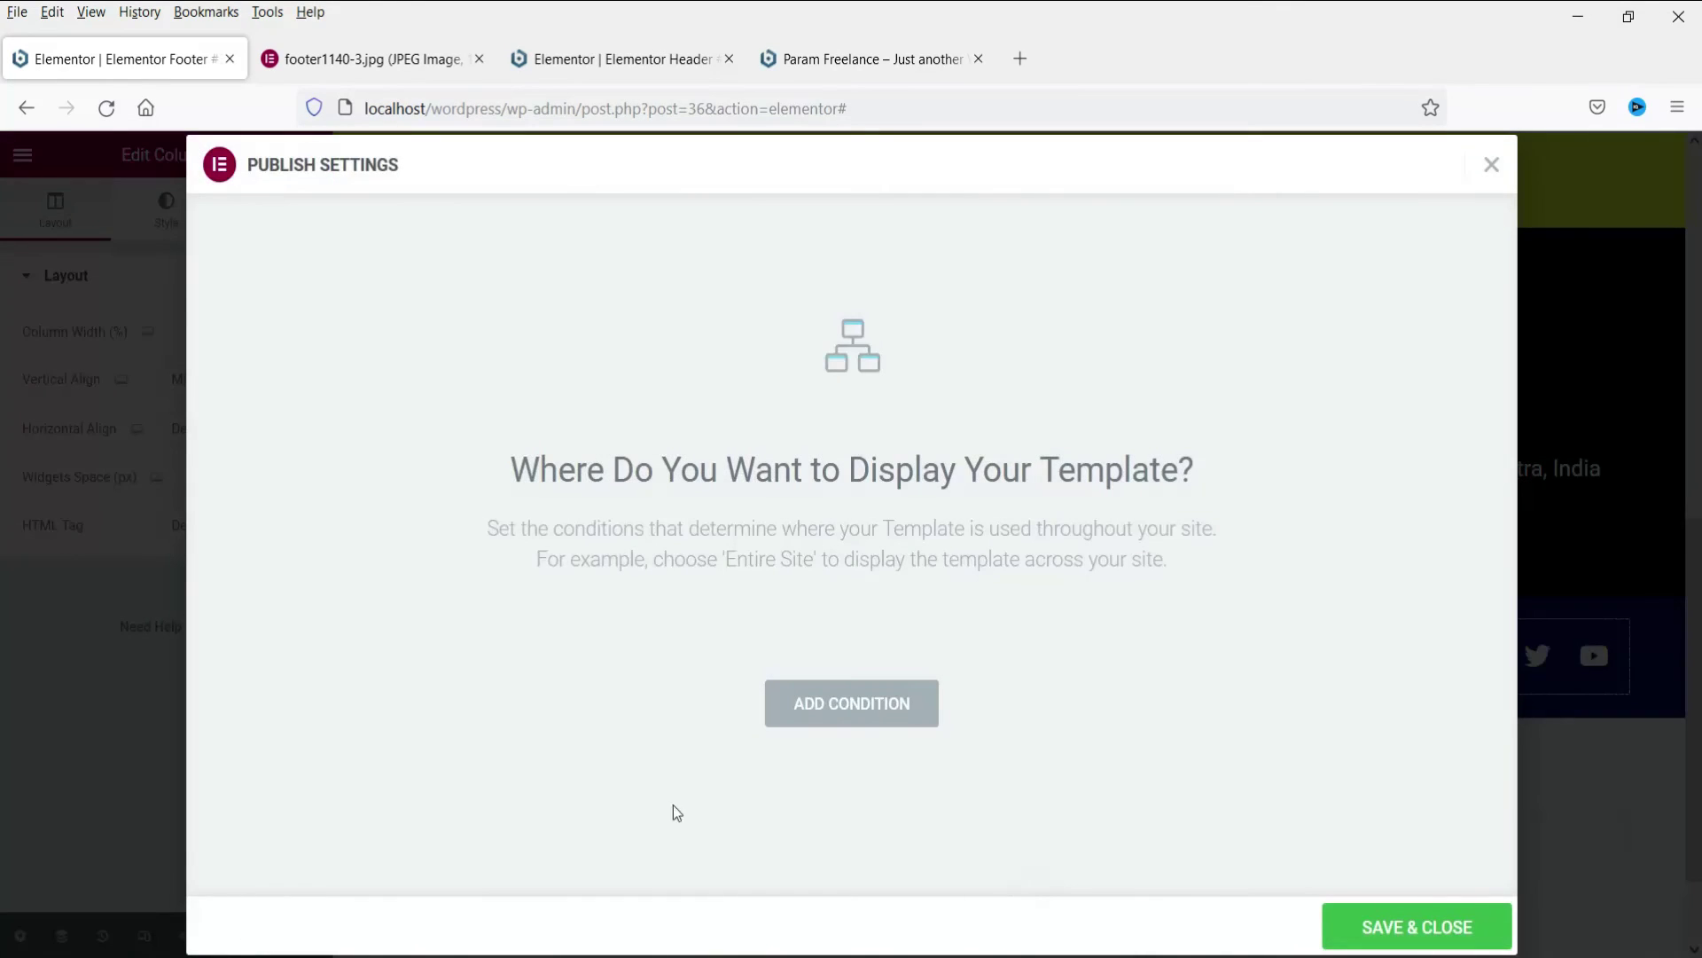
click(866, 716)
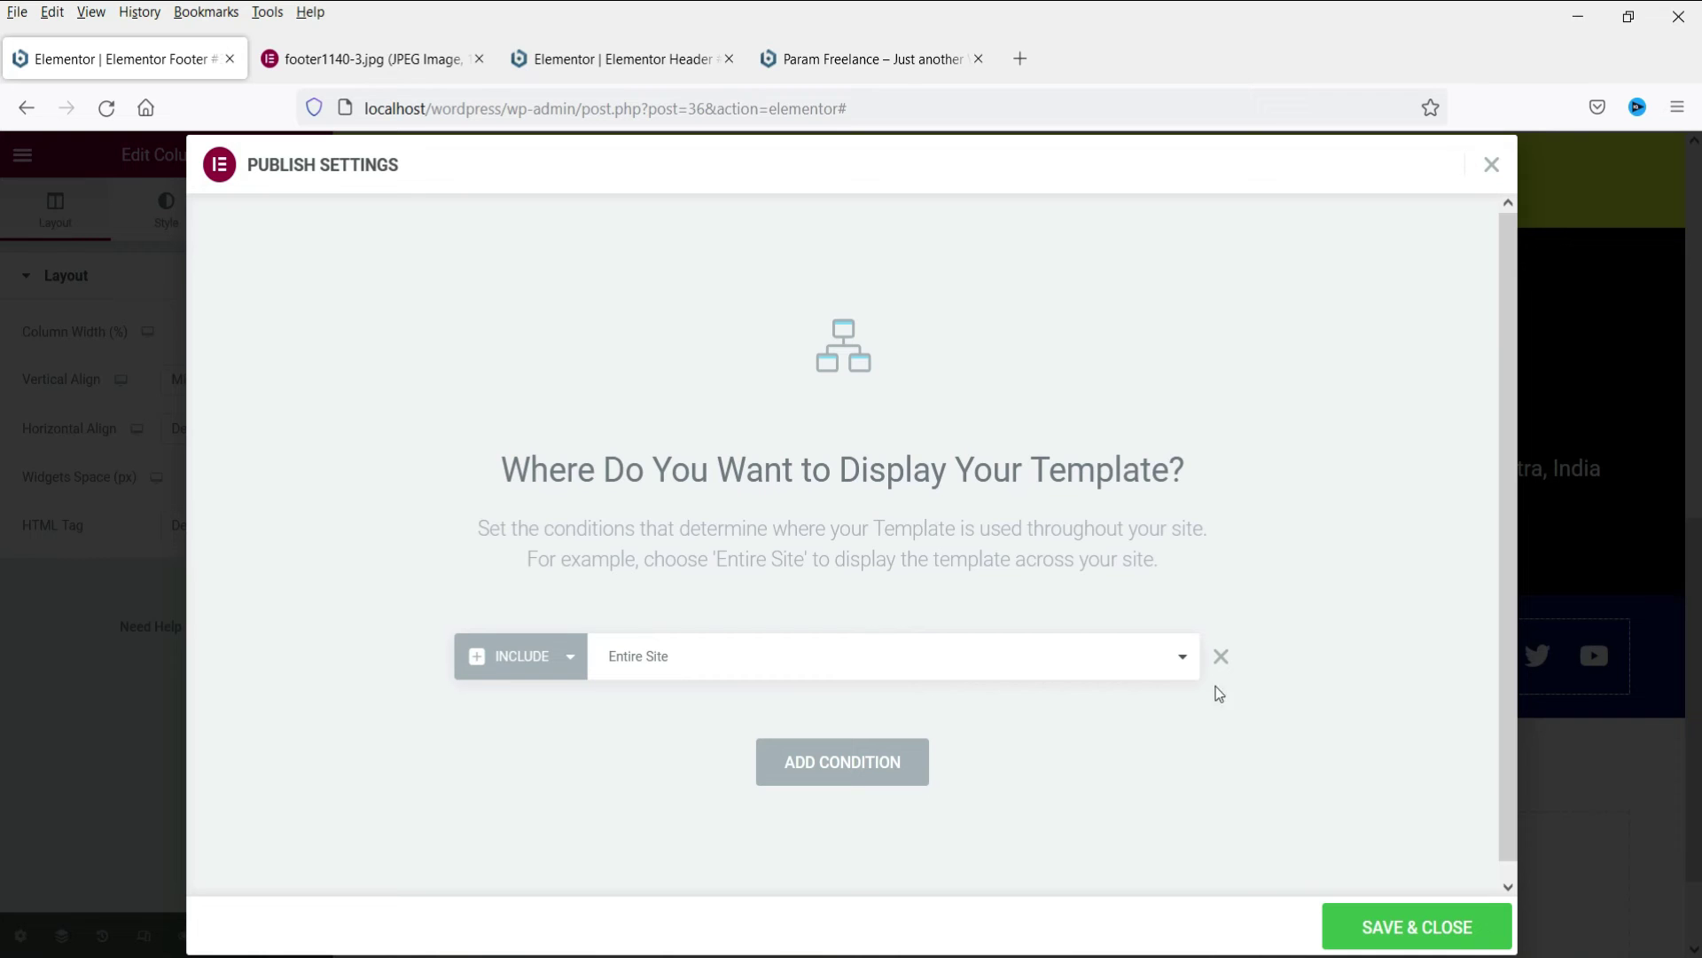
click(1422, 927)
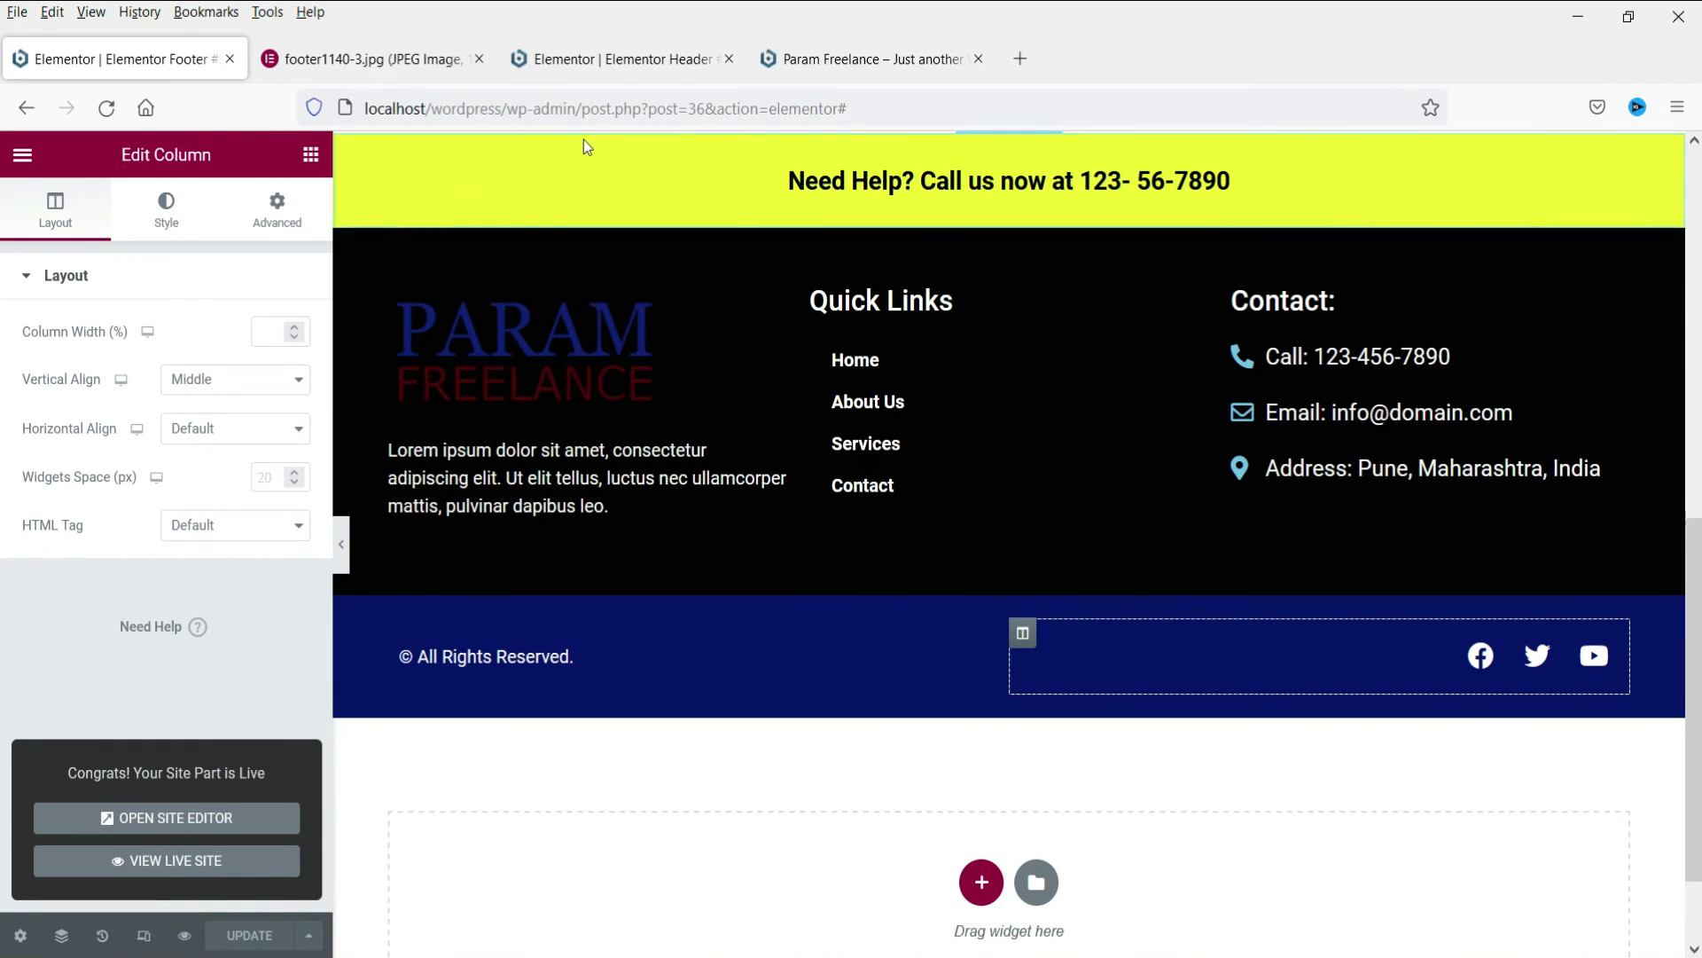
Review the footer in the editor, then reload the live site's home page and examine the footer below the page content.
scroll(763, 408, up, 4)
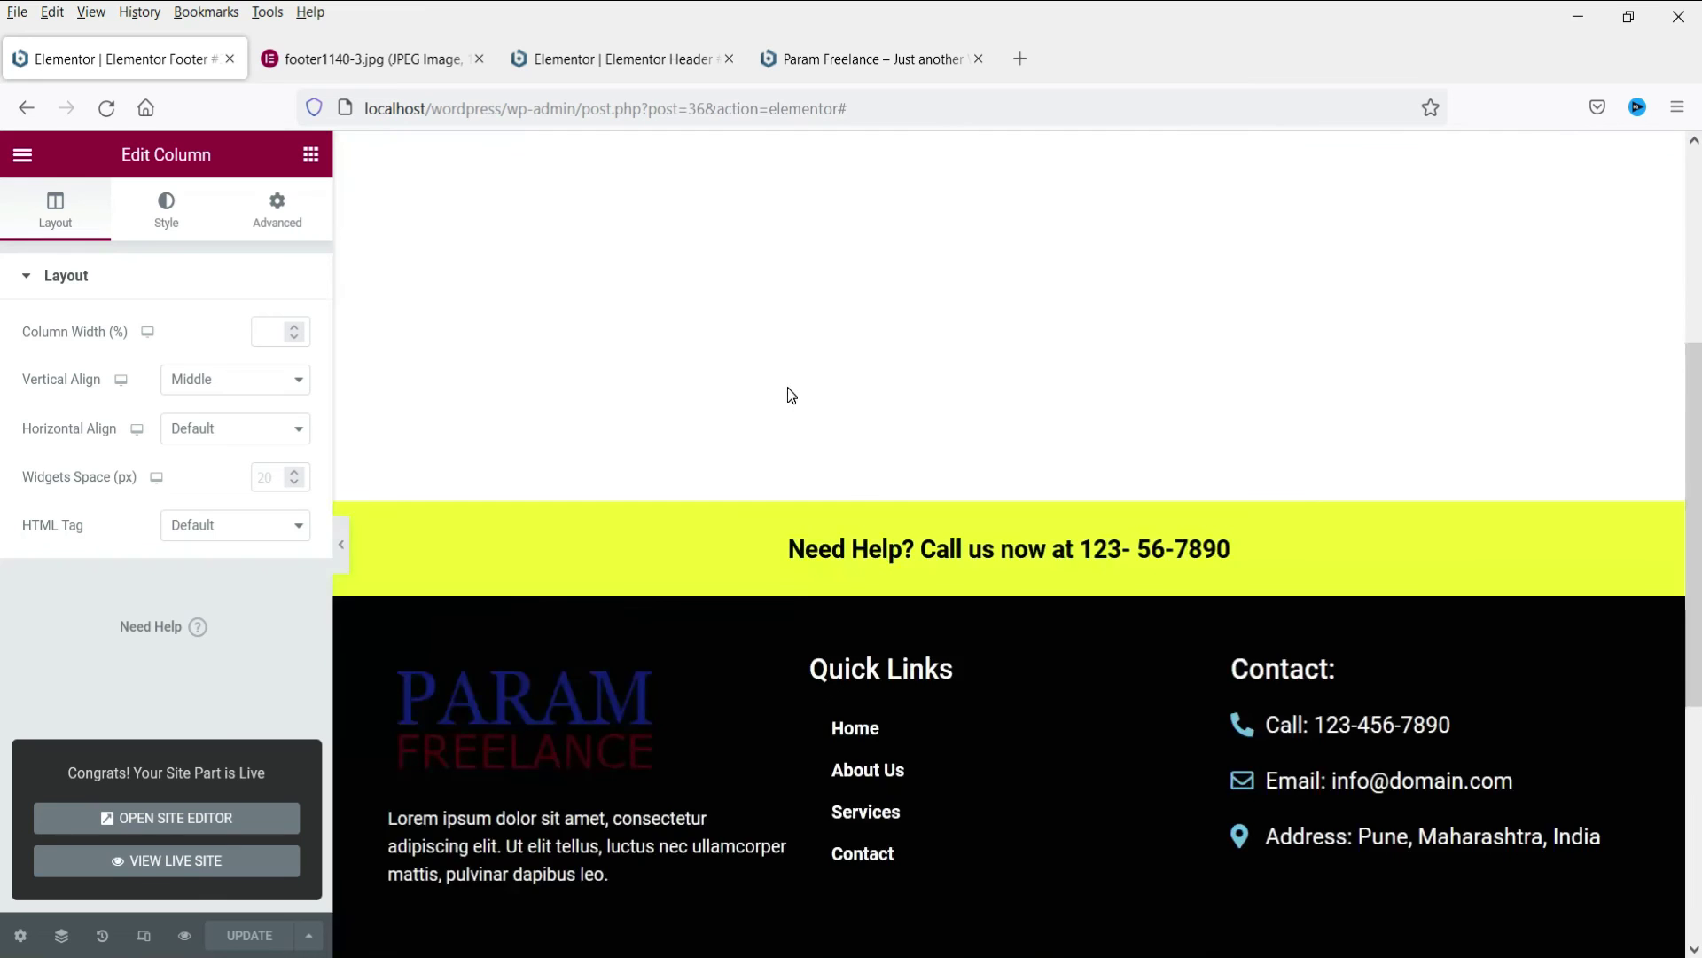
scroll(786, 392, down, 5)
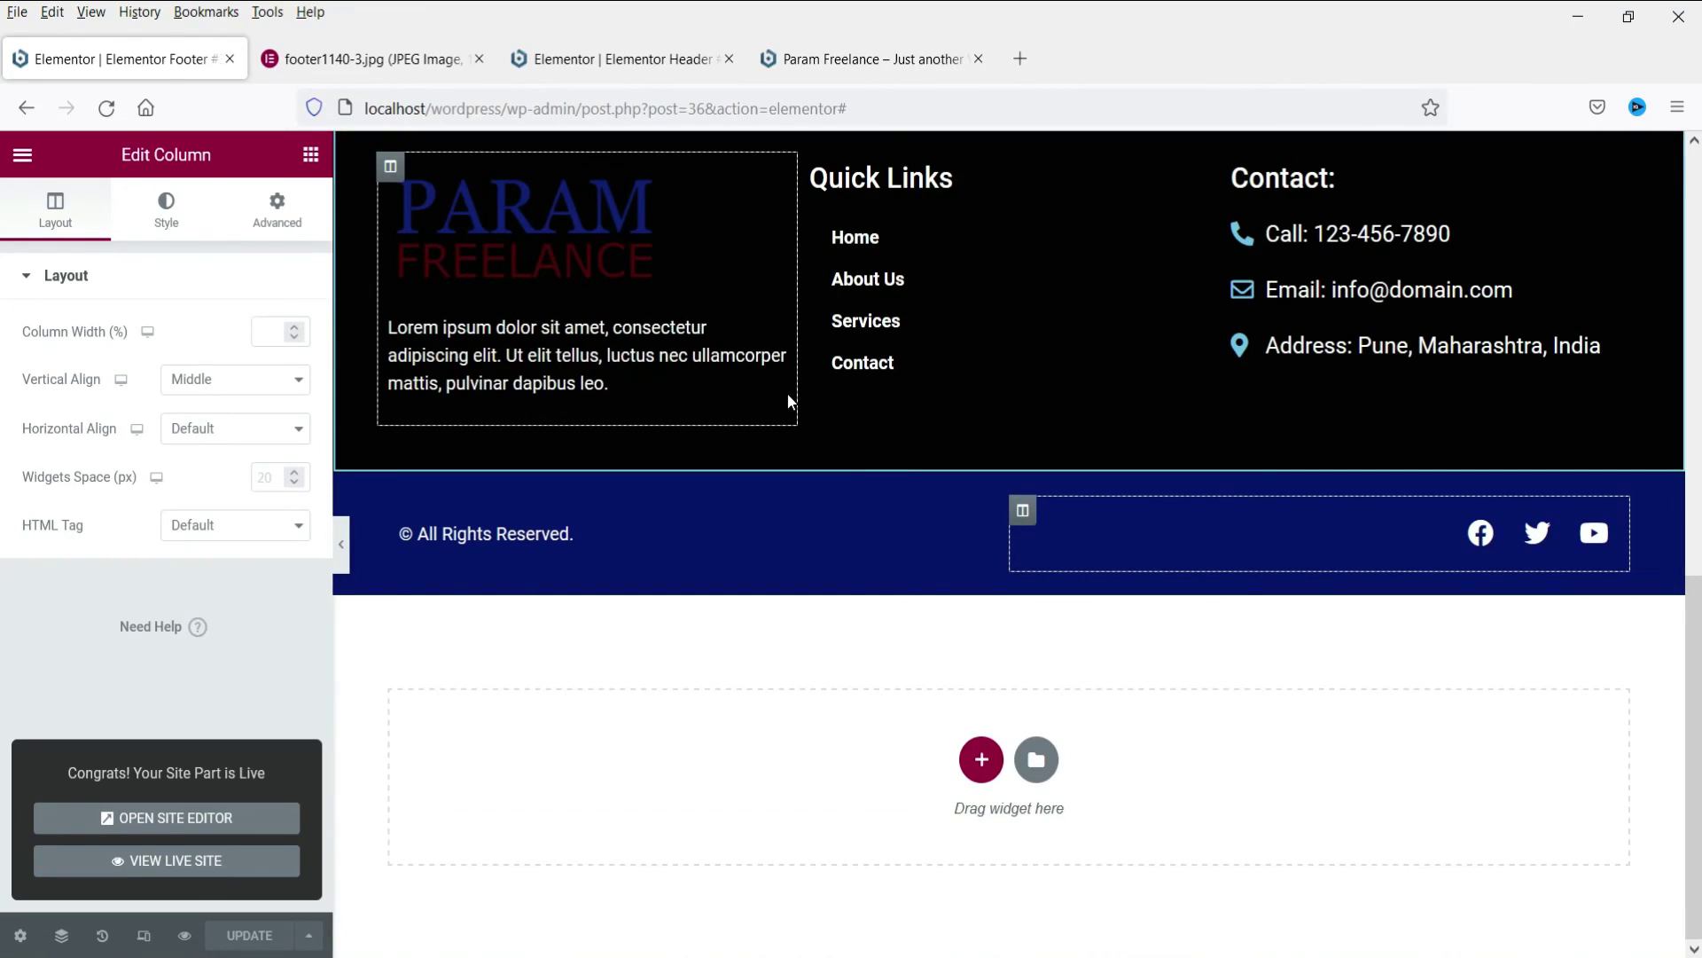
click(847, 58)
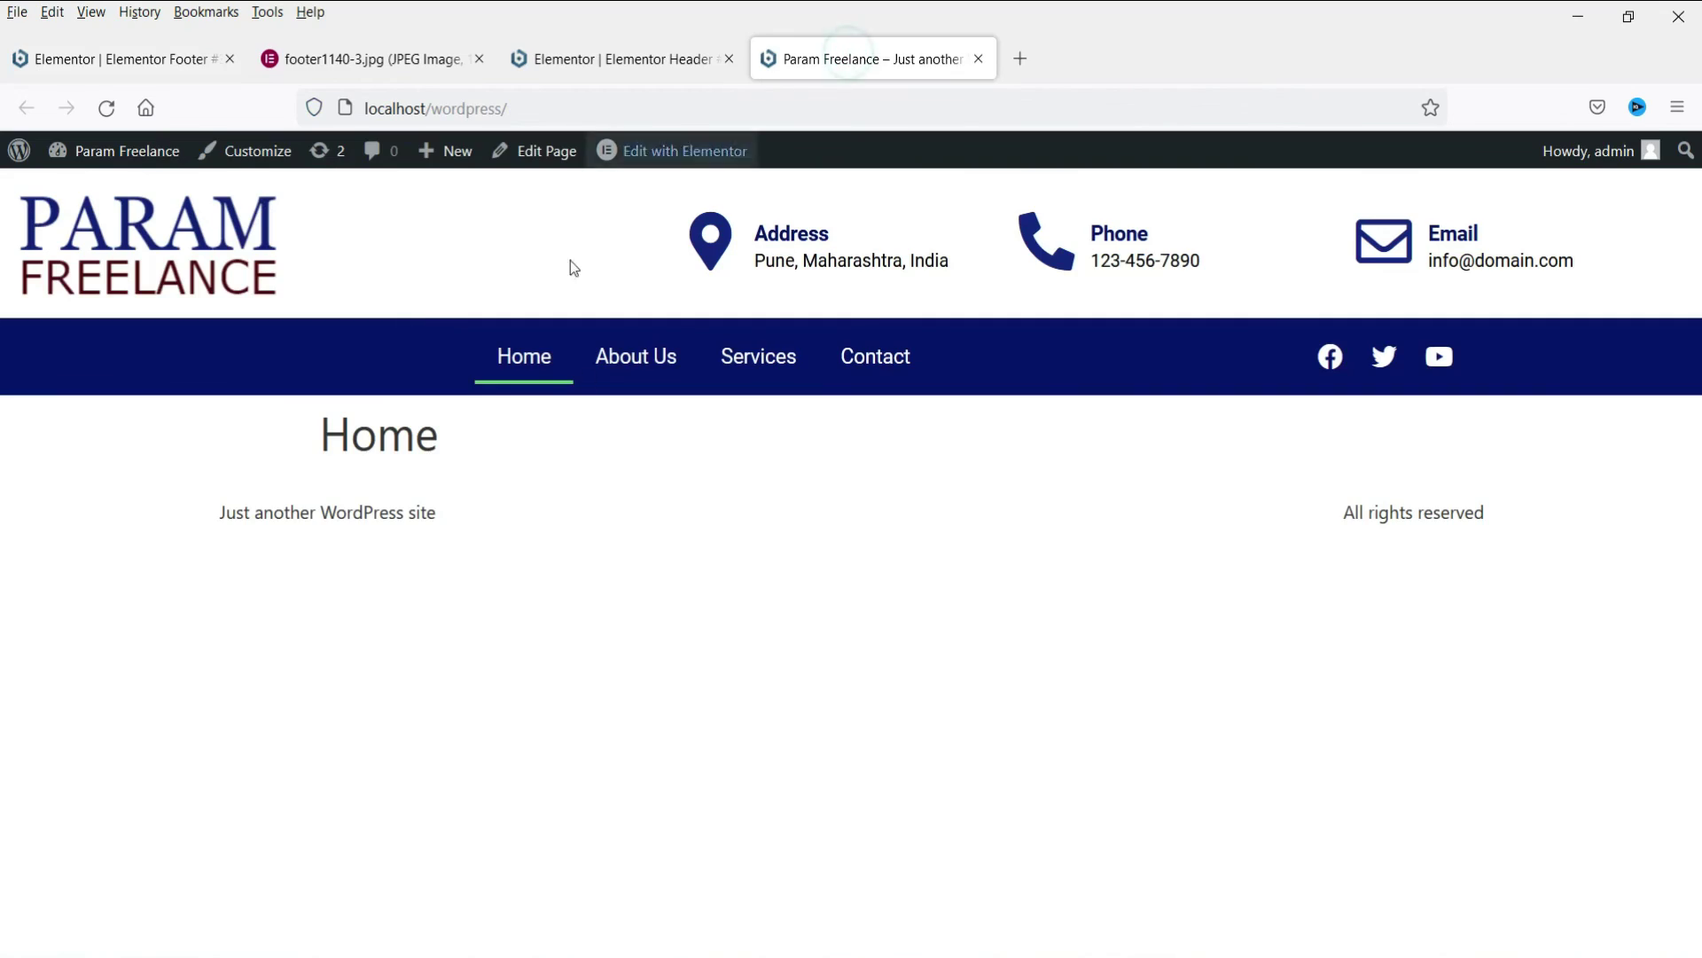
click(106, 108)
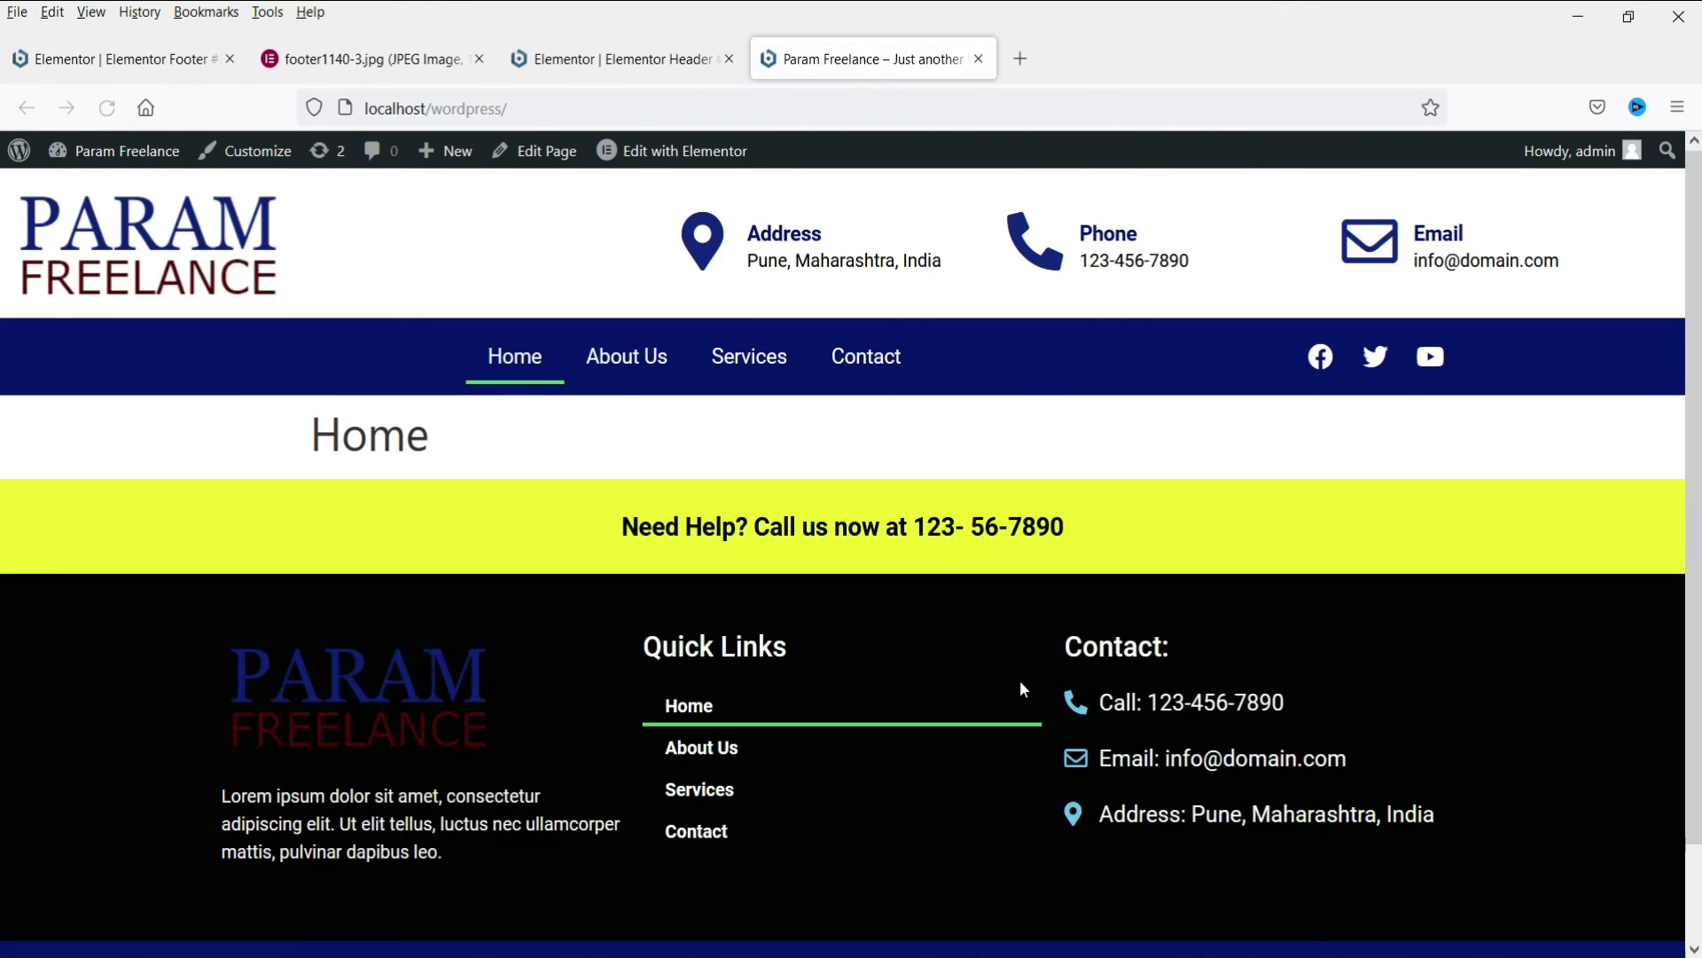
scroll(582, 465, down, 2)
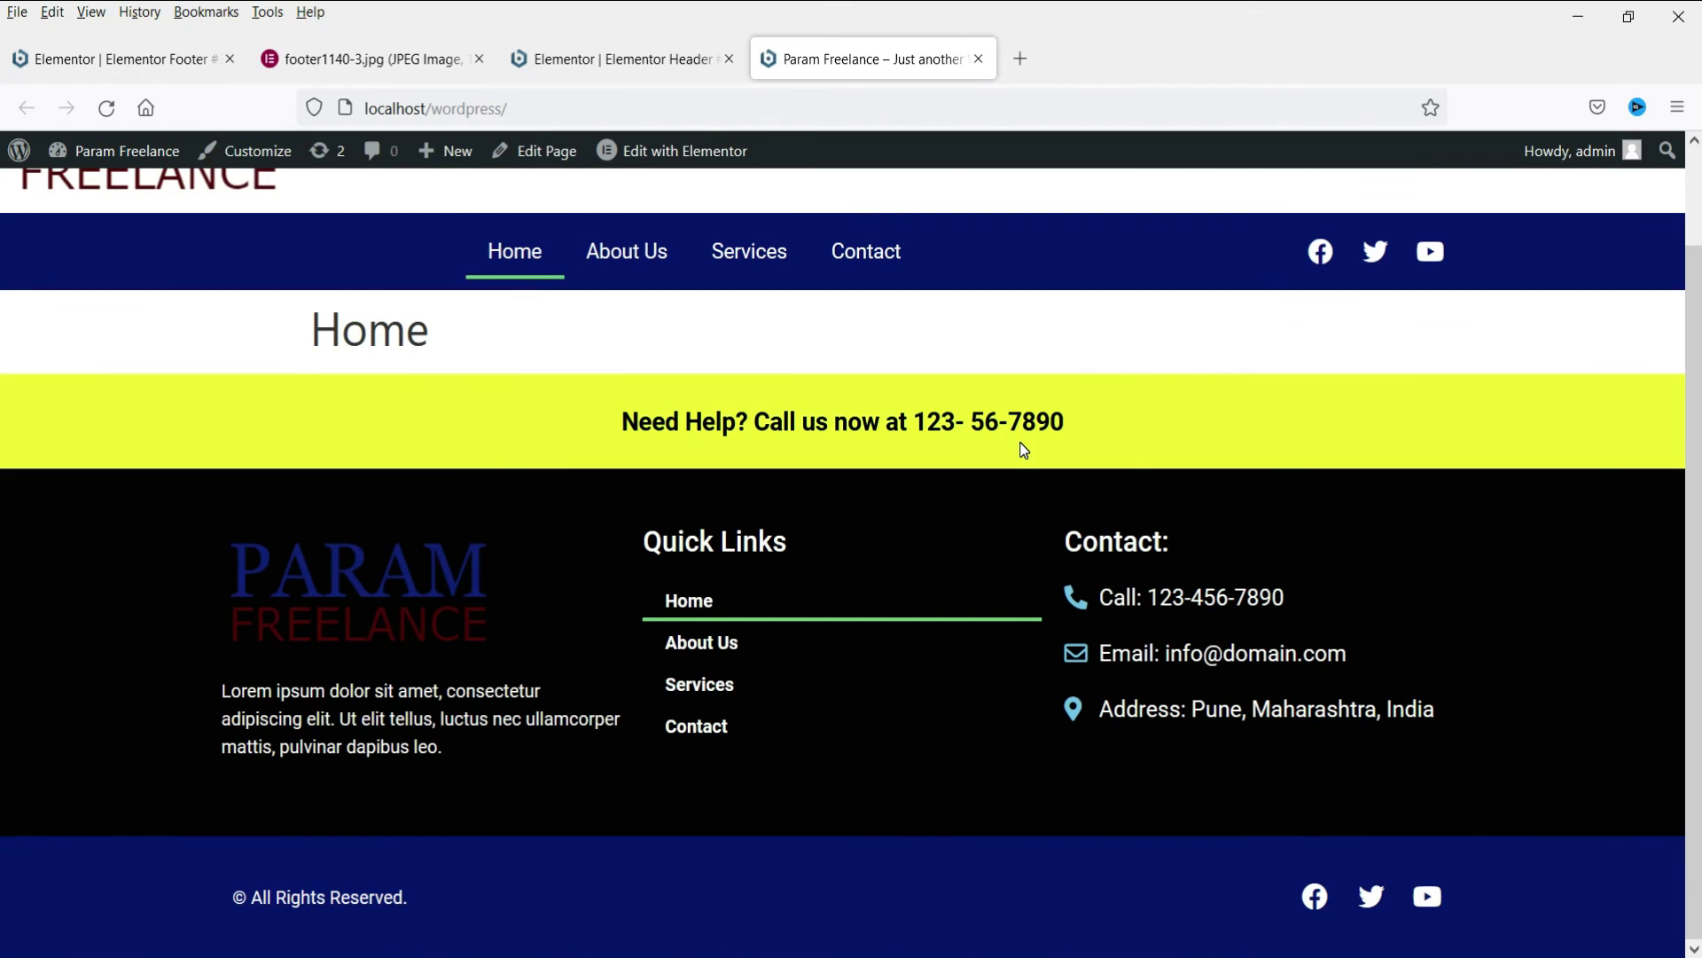
drag(298, 338, 688, 342)
click(825, 341)
drag(260, 337, 1011, 357)
click(1040, 349)
Open the About Us, Contact and Home pages of the live site to check the footer on each.
click(619, 268)
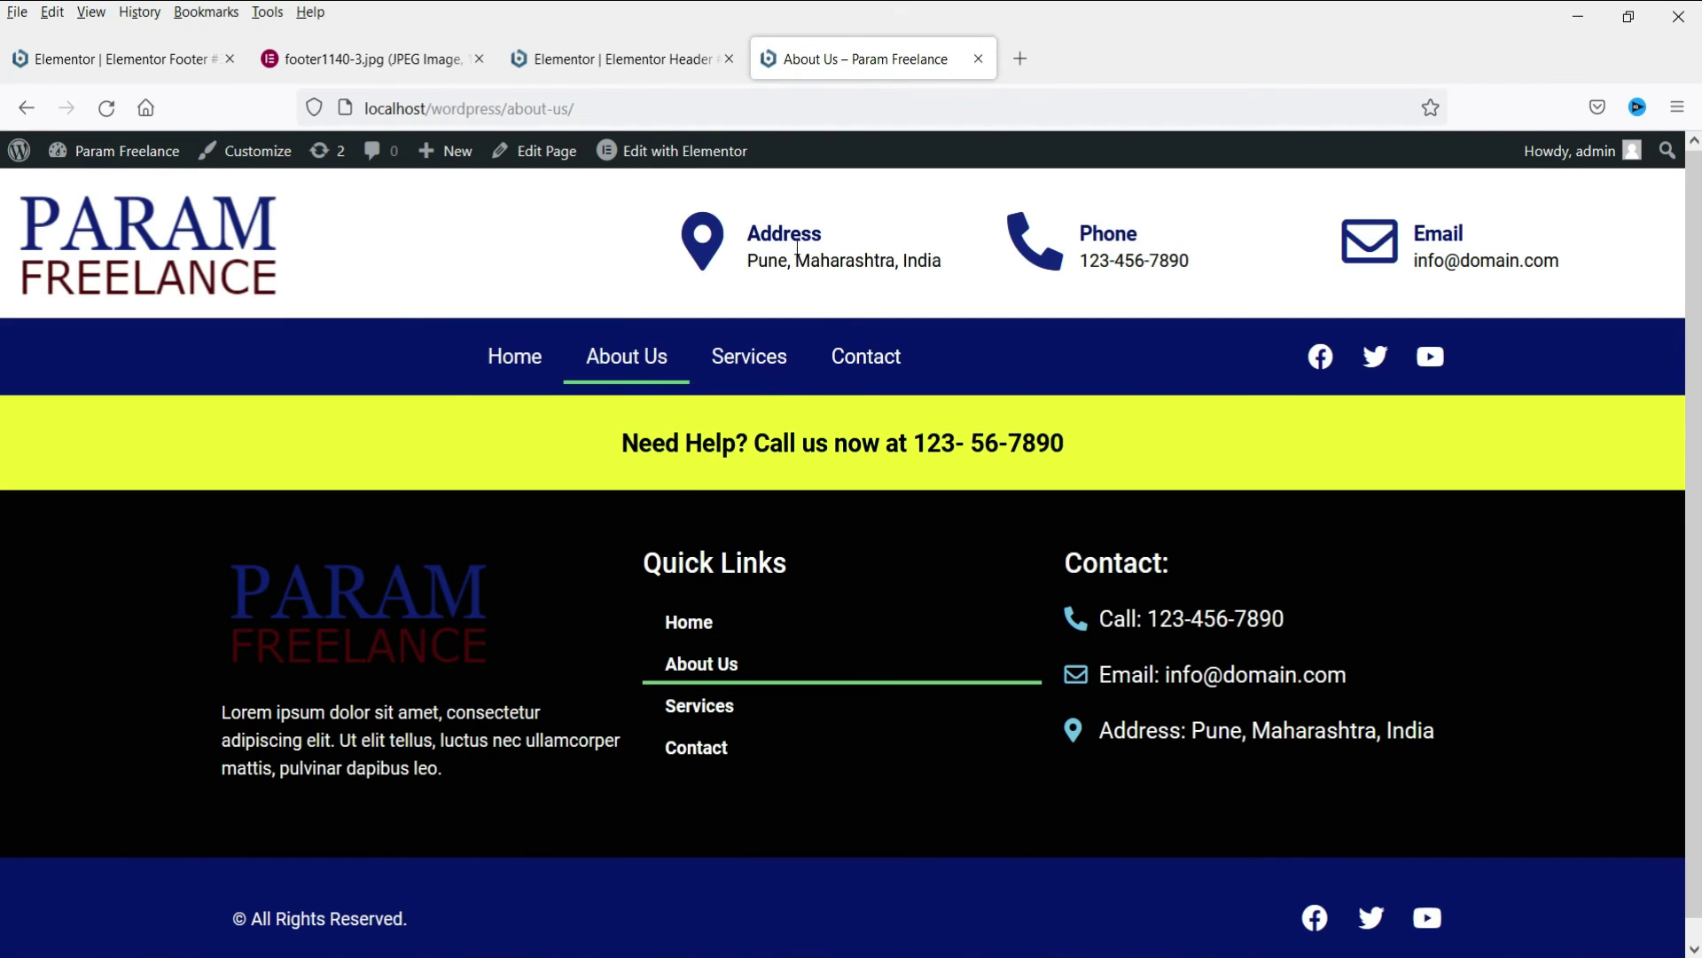
click(868, 357)
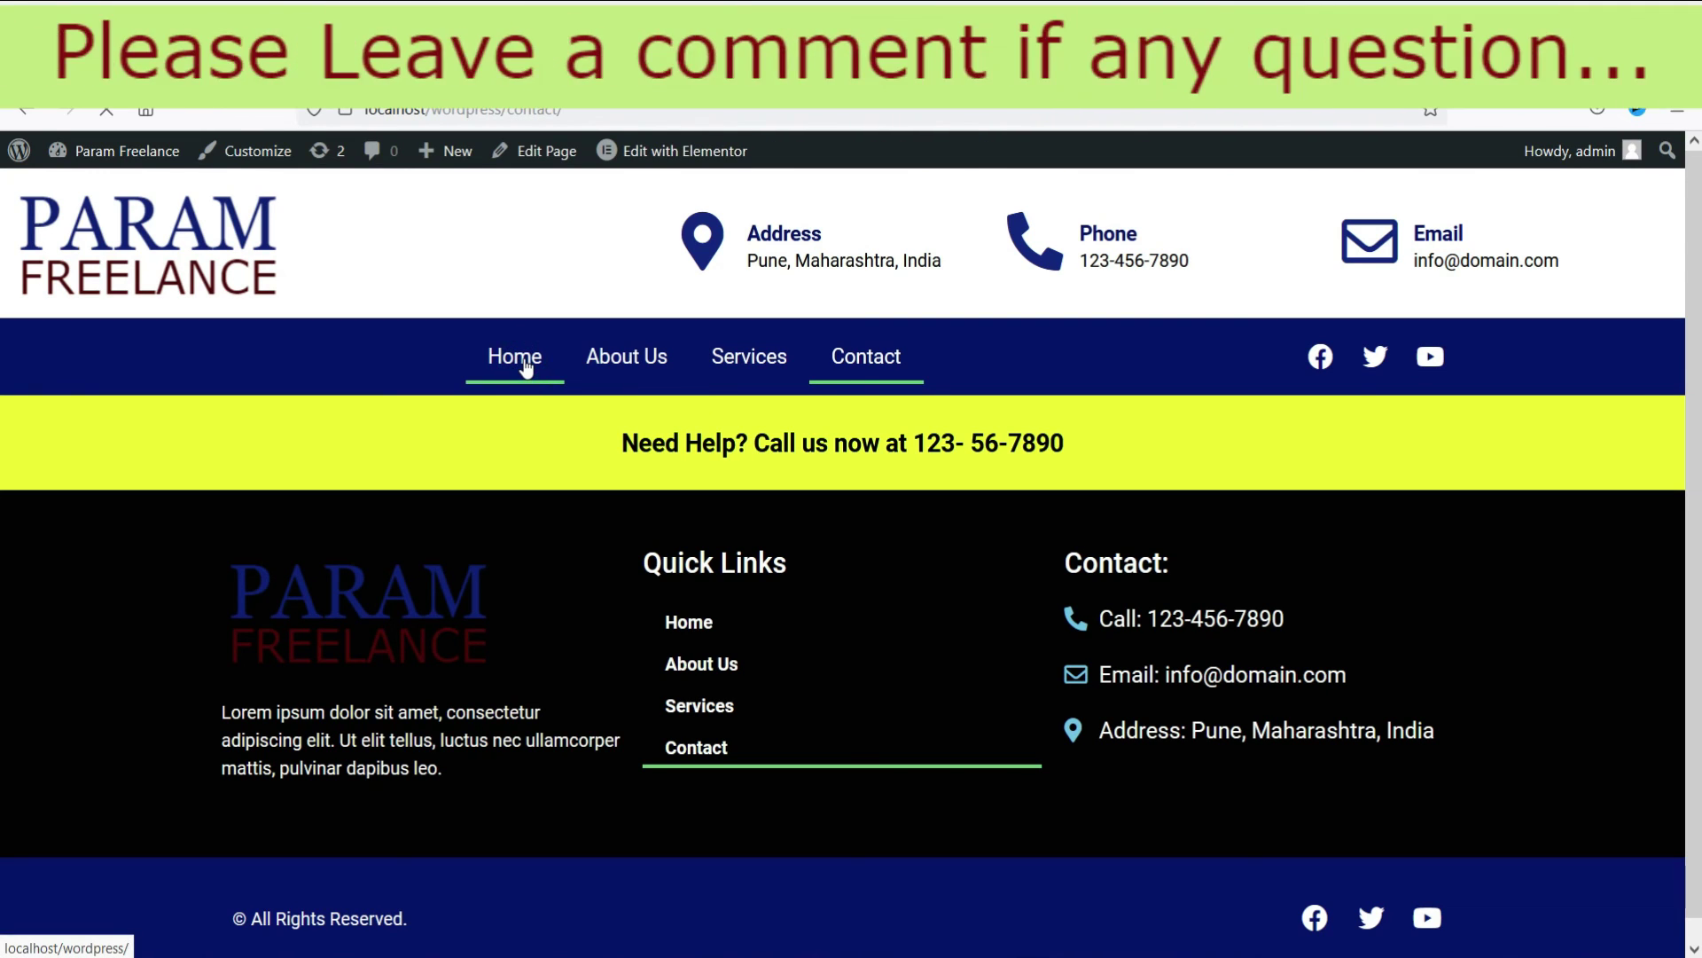
click(525, 365)
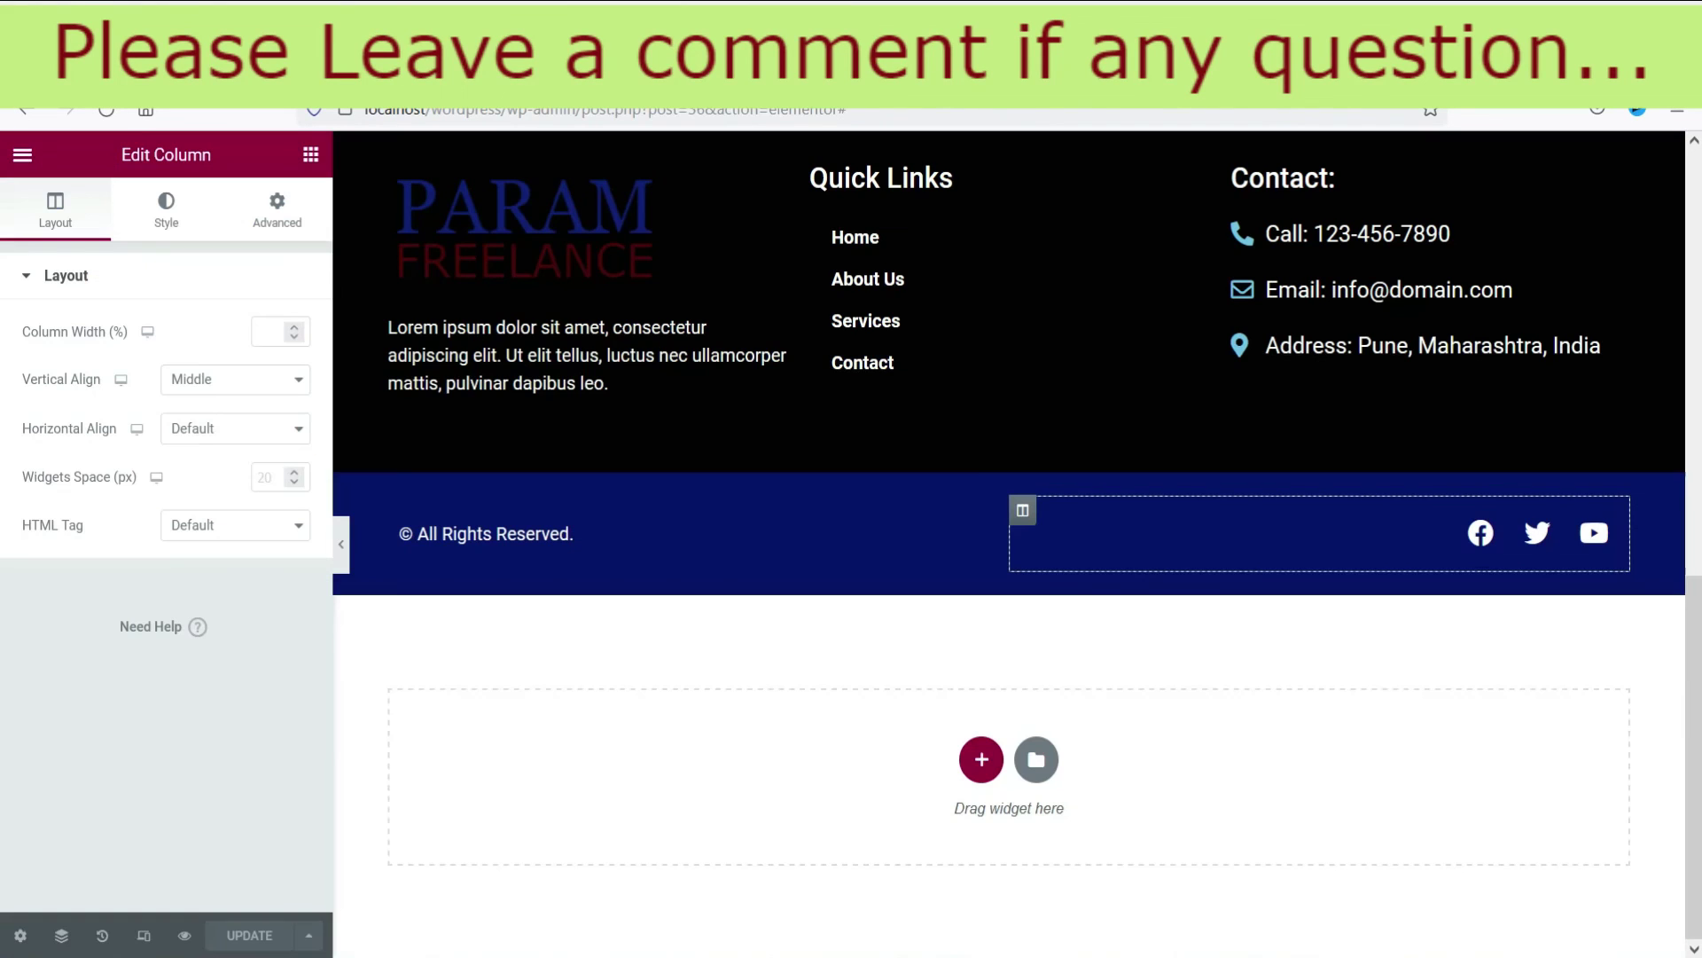
Exit the footer editor to the dashboard and check the footer template among the site's global parts in the Theme Builder.
click(23, 154)
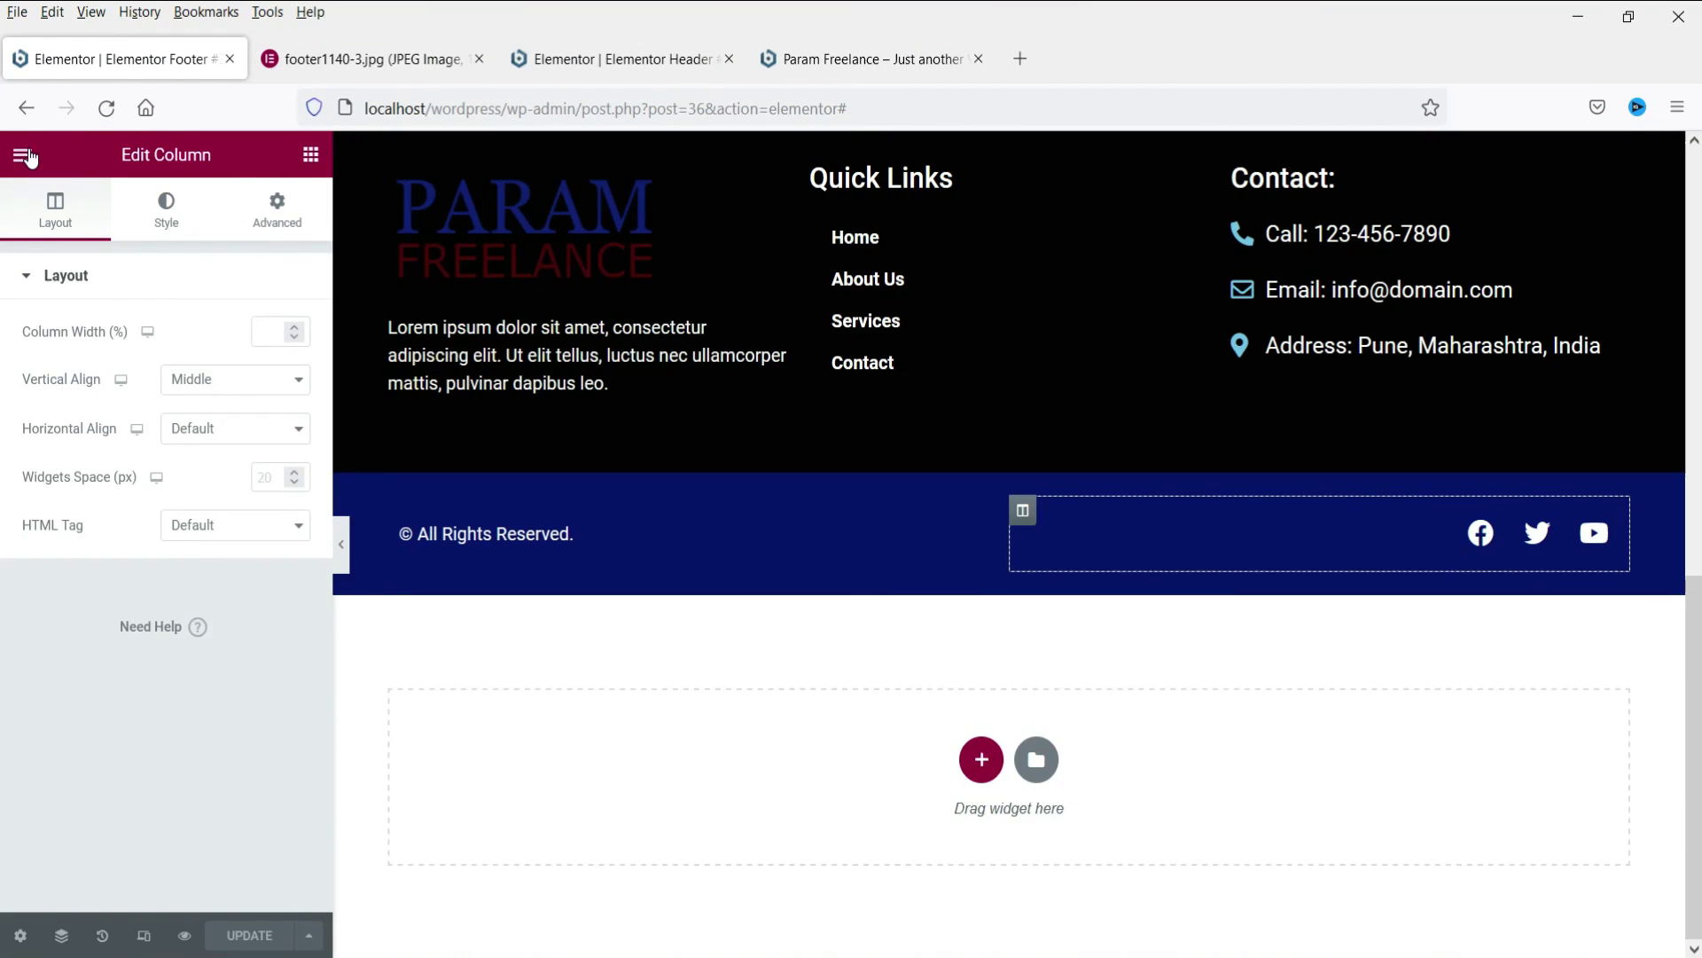
click(129, 575)
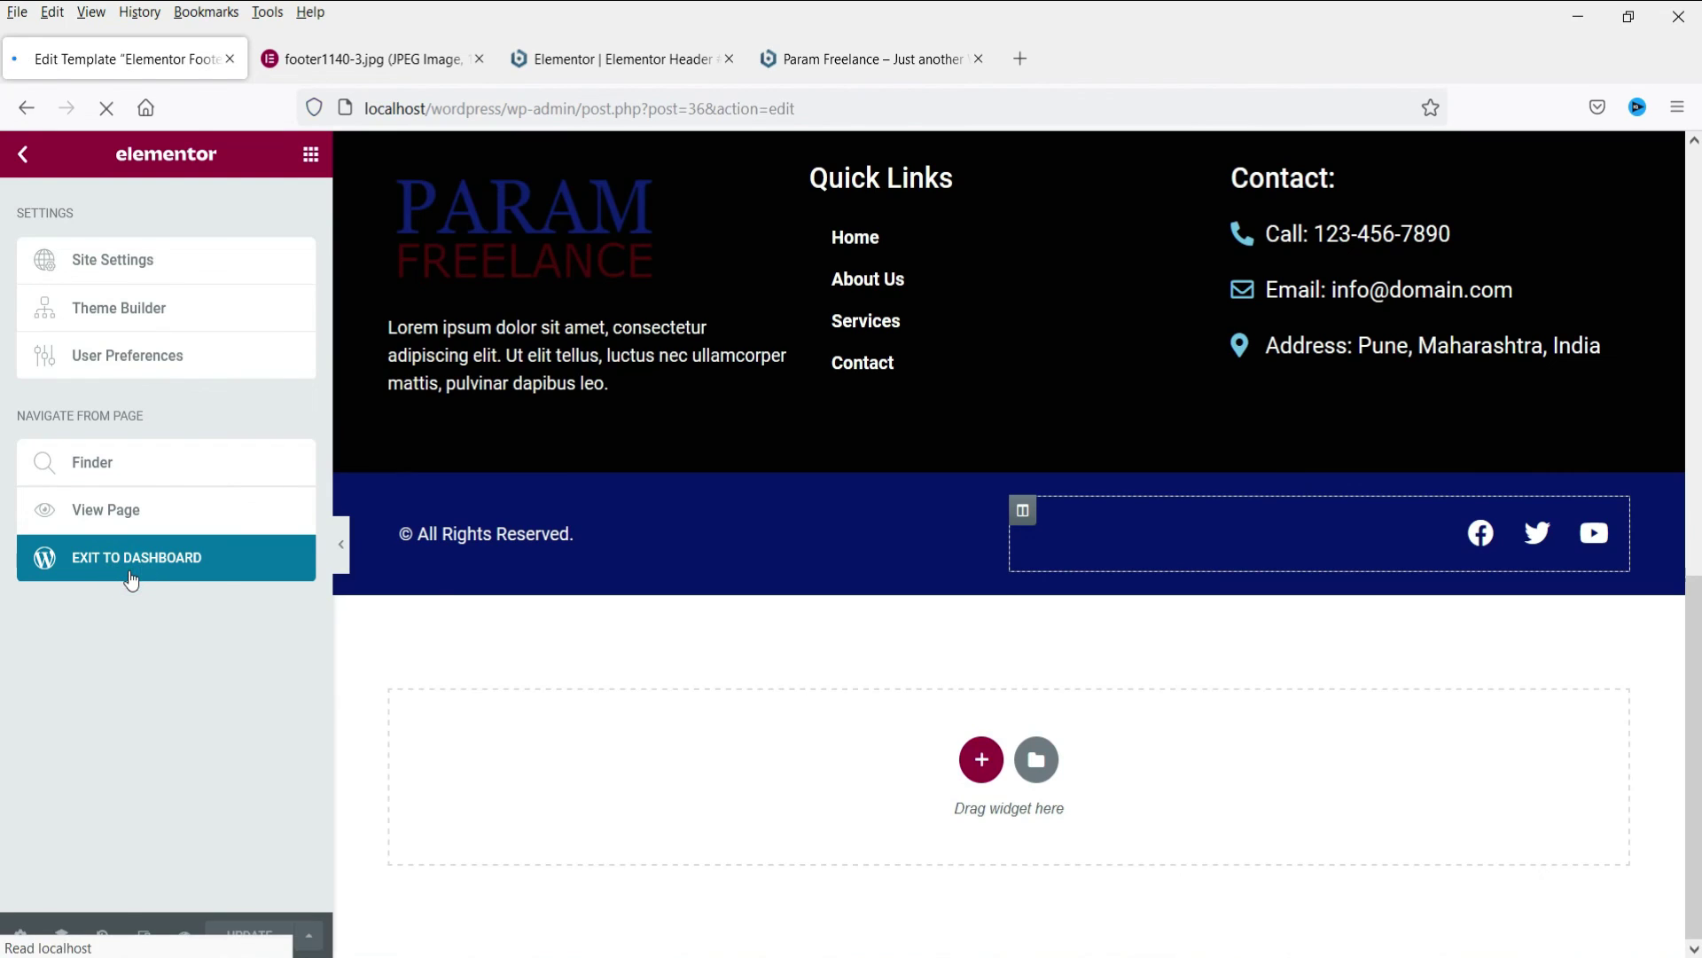
click(65, 577)
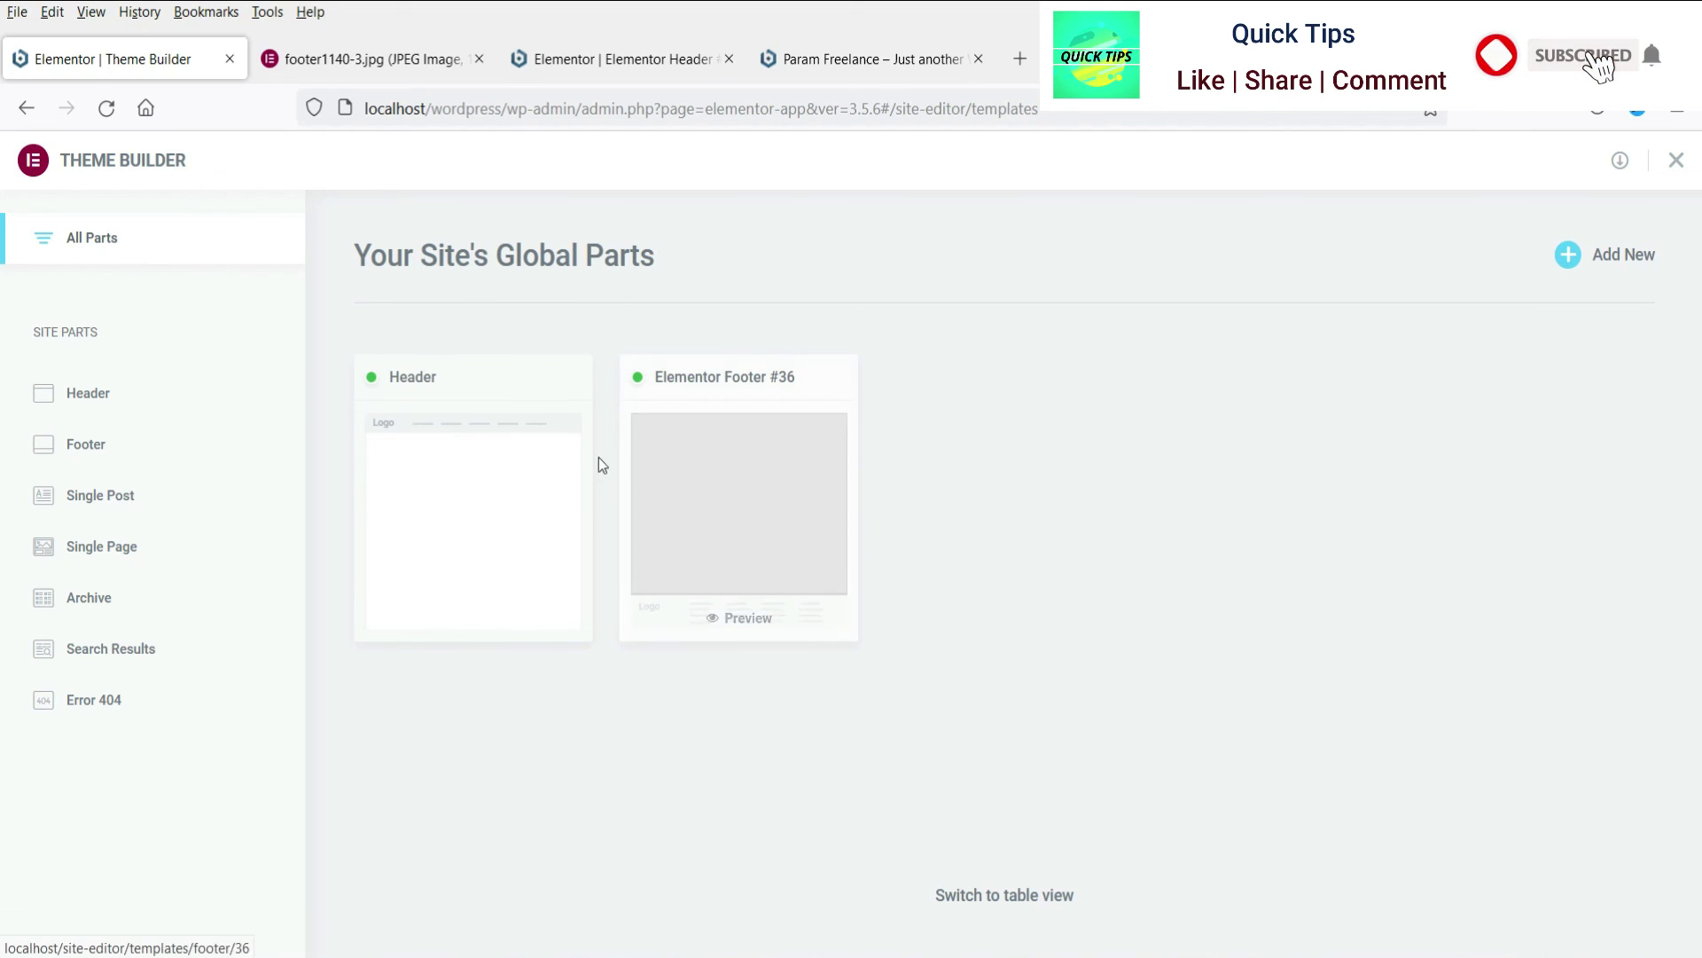
click(707, 503)
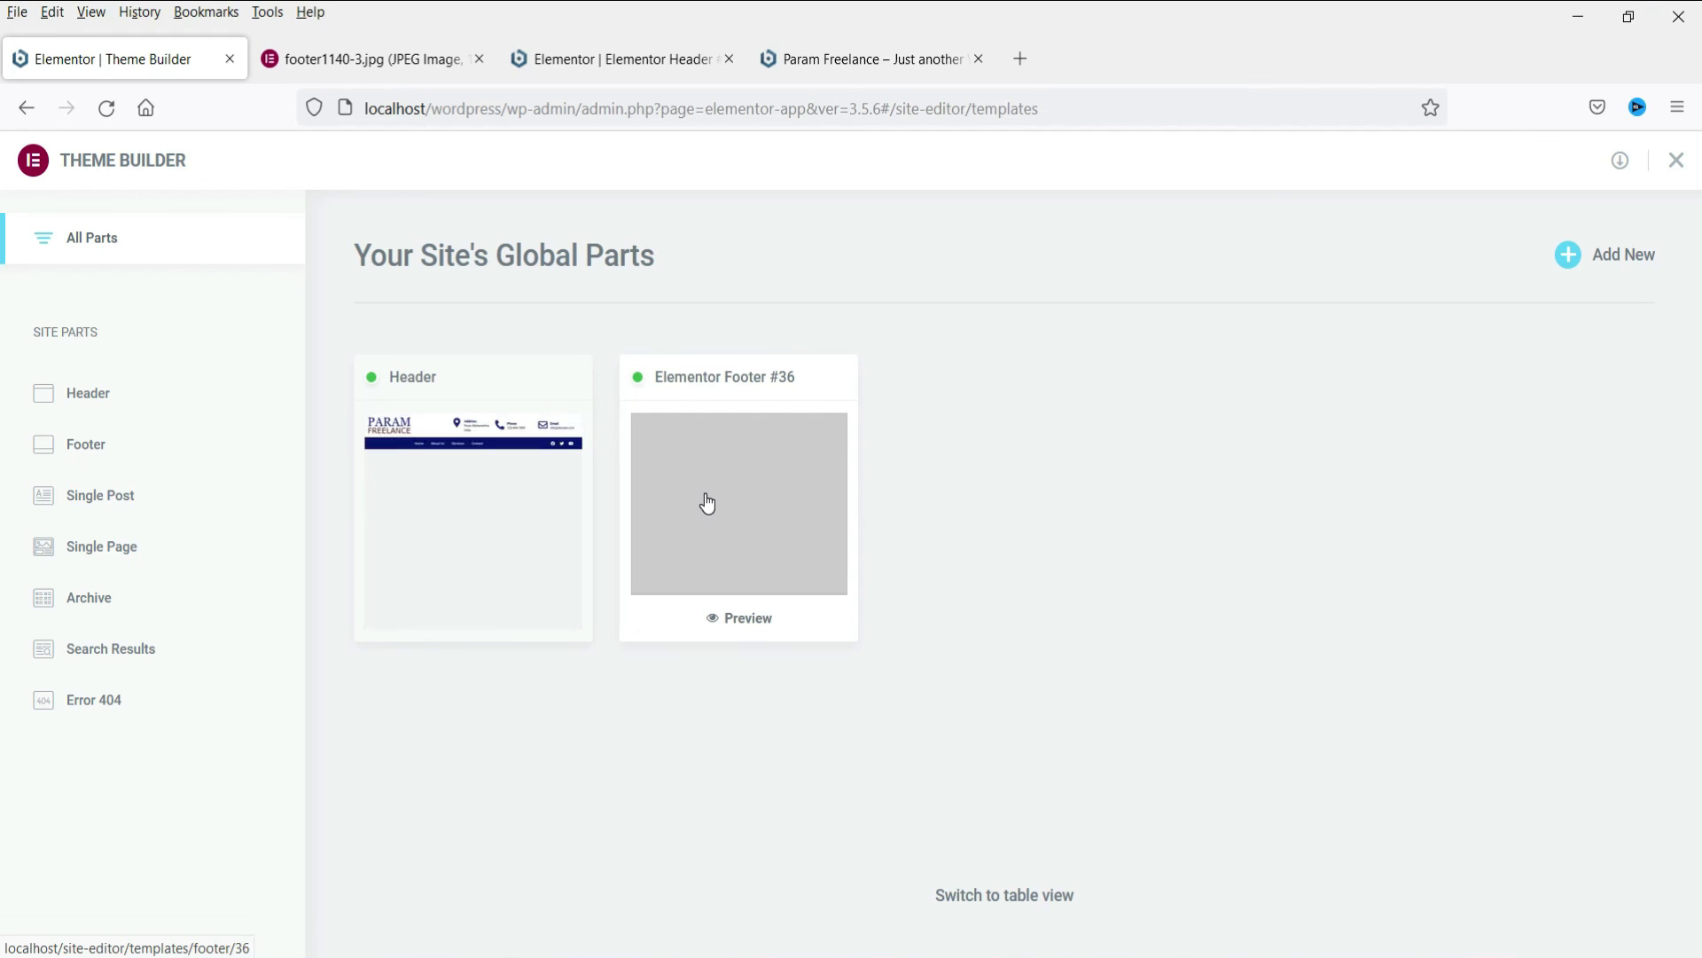